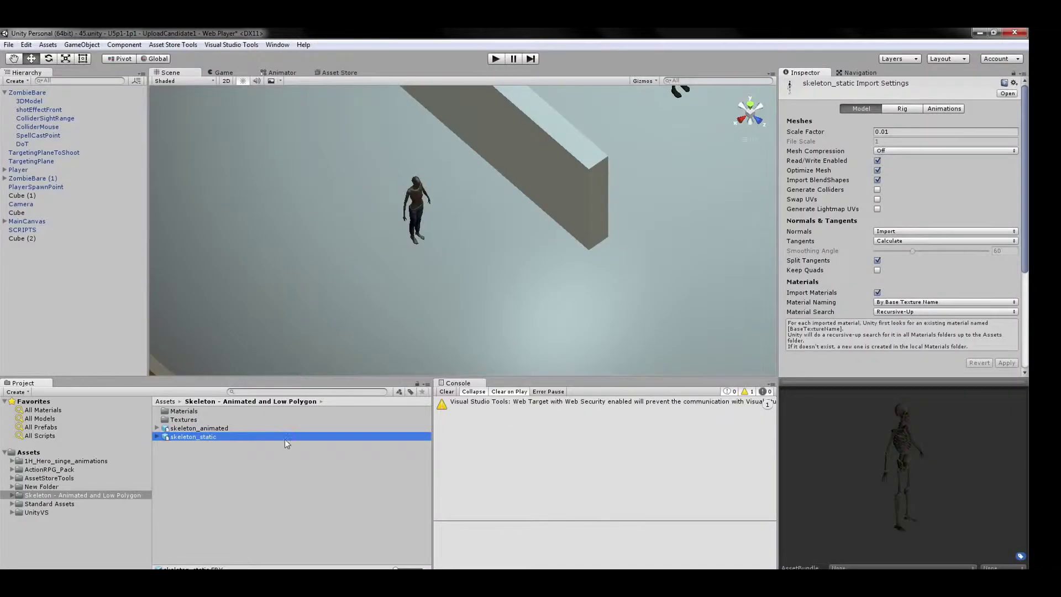
Drop skeleton_static into the scene and apply an import Scale Factor of 0.05.
left_click(284, 437)
left_click_drag(284, 436, 325, 224)
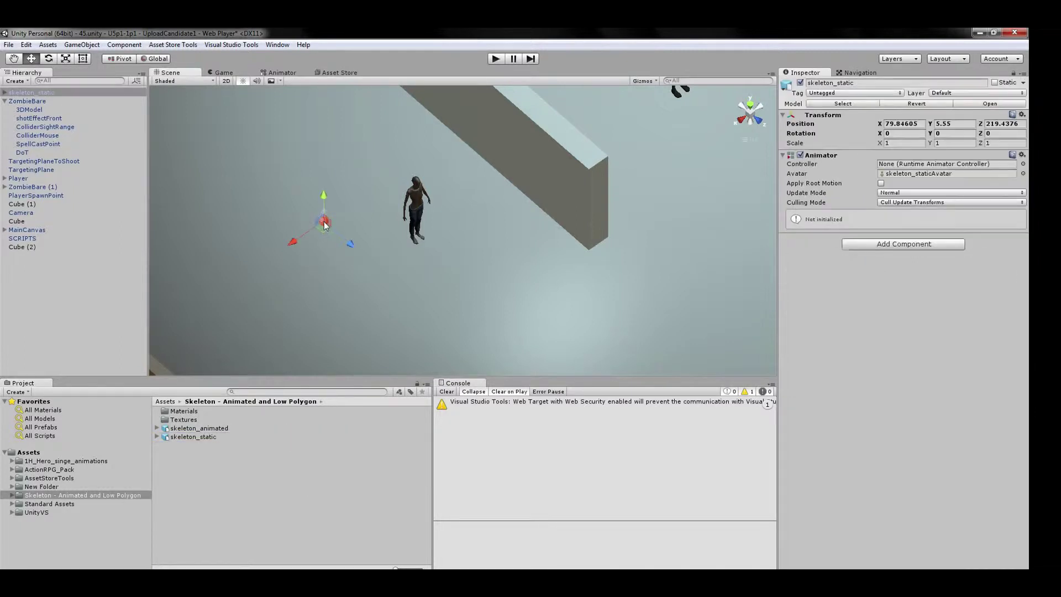
left_click(259, 438)
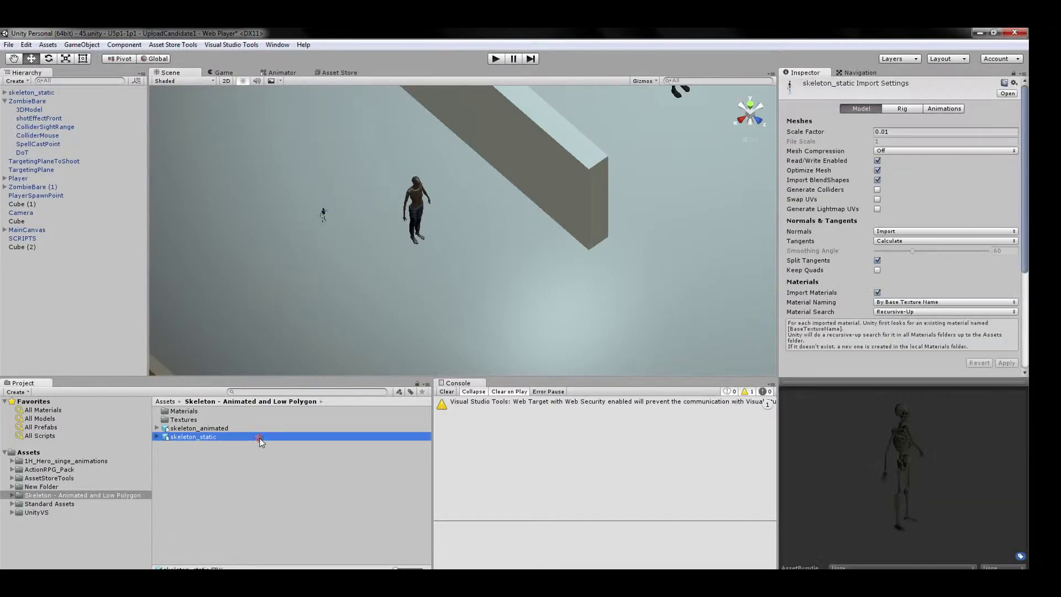
left_click(890, 132)
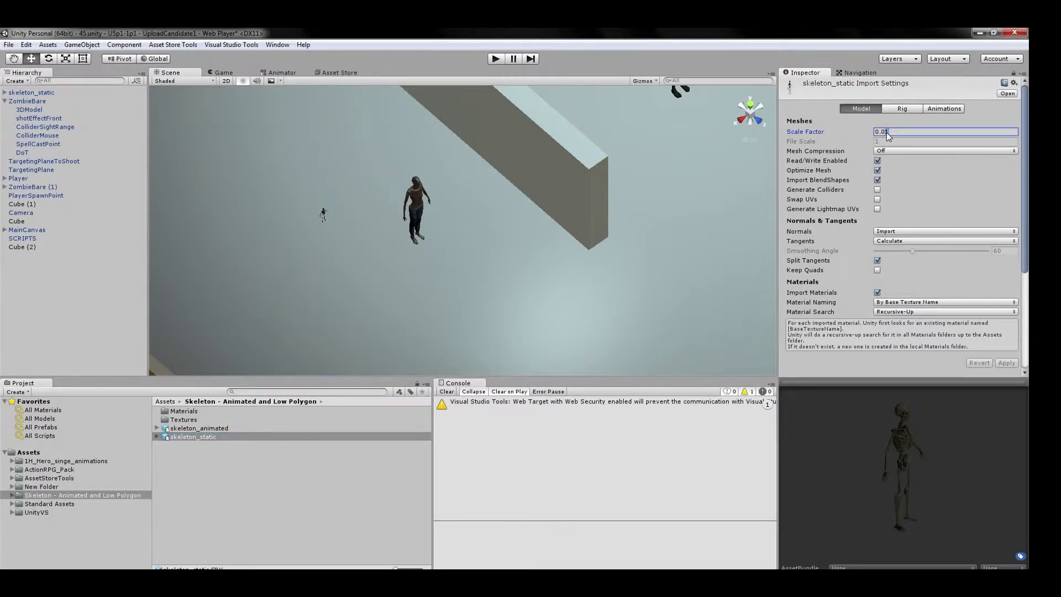
left_click(885, 132)
key("BackSpace")
type("5")
left_click(1008, 363)
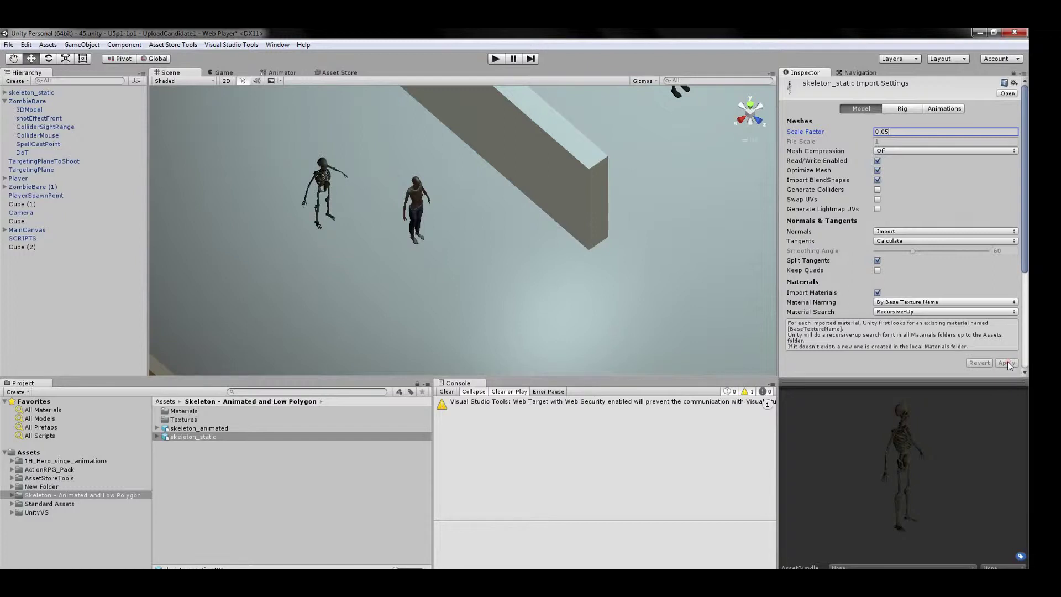
left_click(757, 117)
middle_click_drag(371, 160, 396, 198)
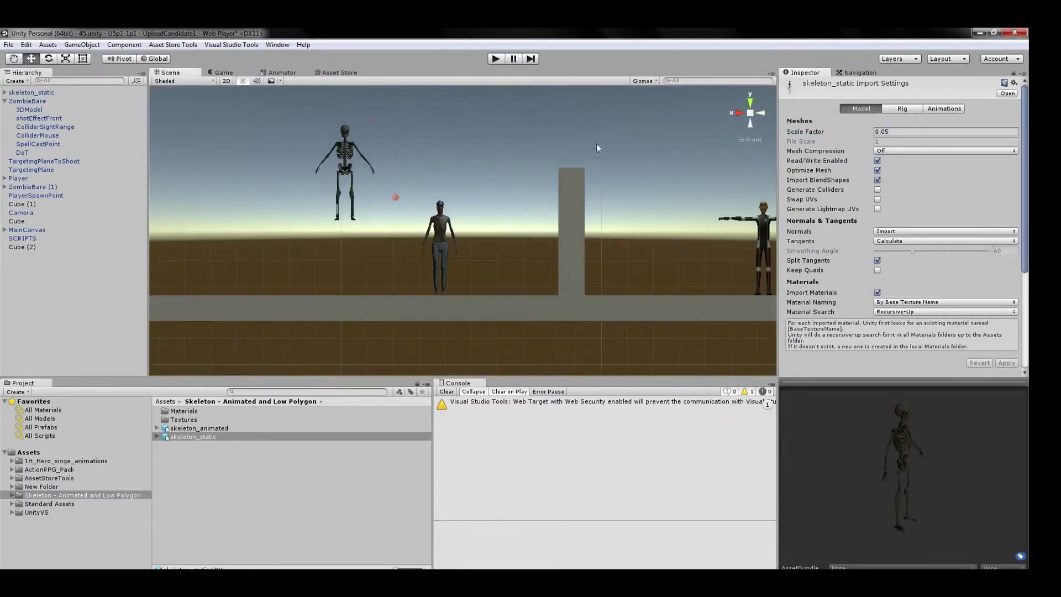
Set skeleton_static's Animation Type to Humanoid, creating the avatar from this model, and apply.
left_click(912, 109)
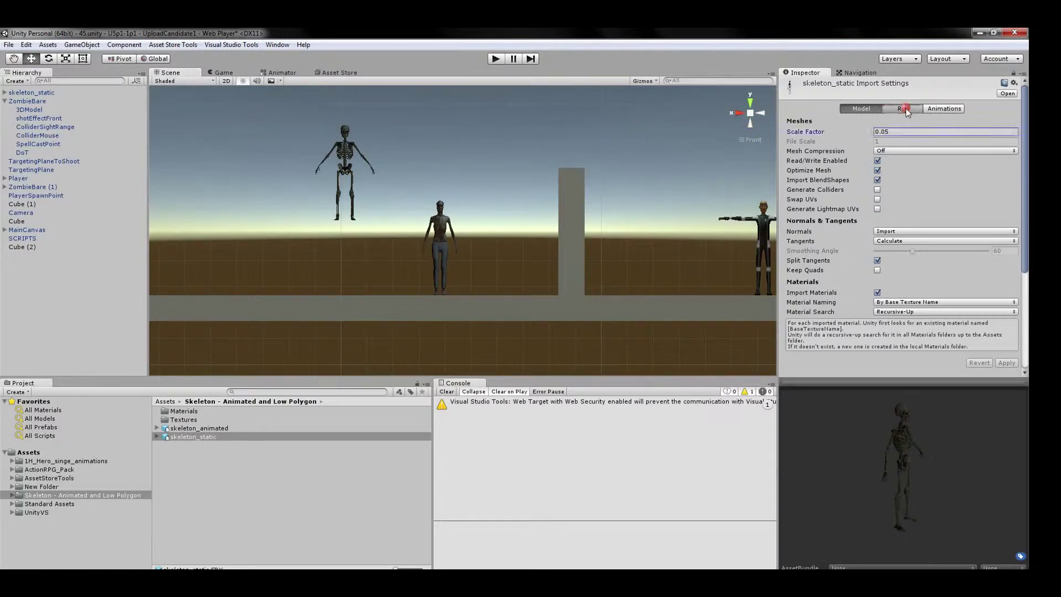
left_click(975, 118)
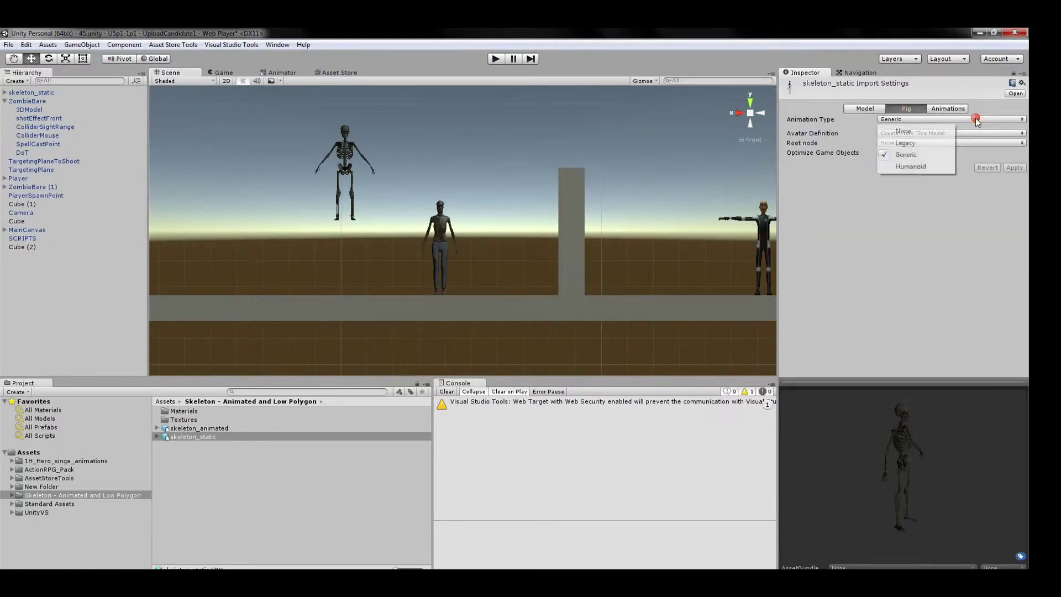
left_click(943, 168)
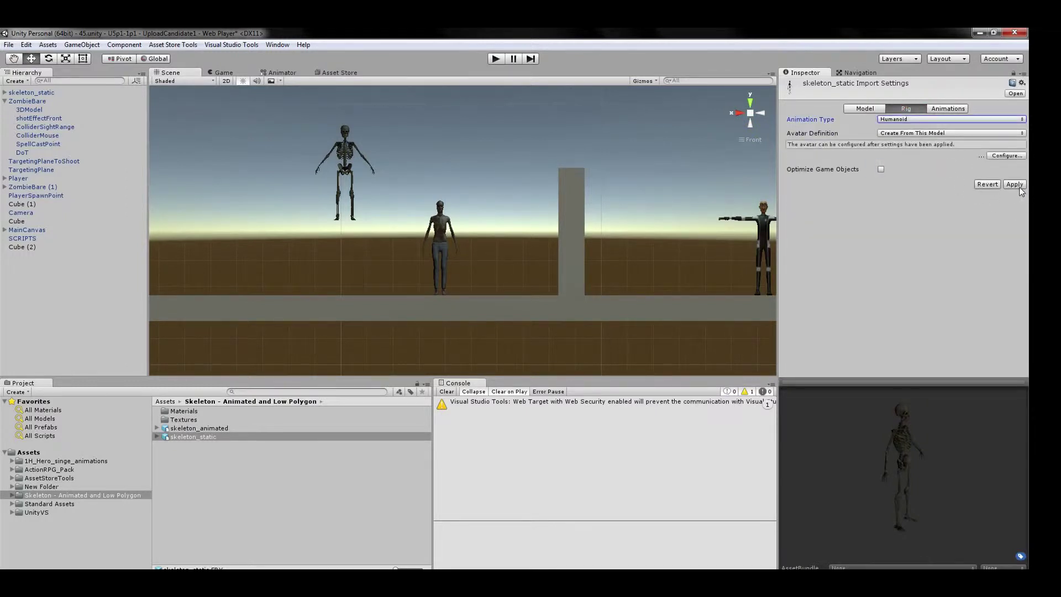
left_click(1016, 184)
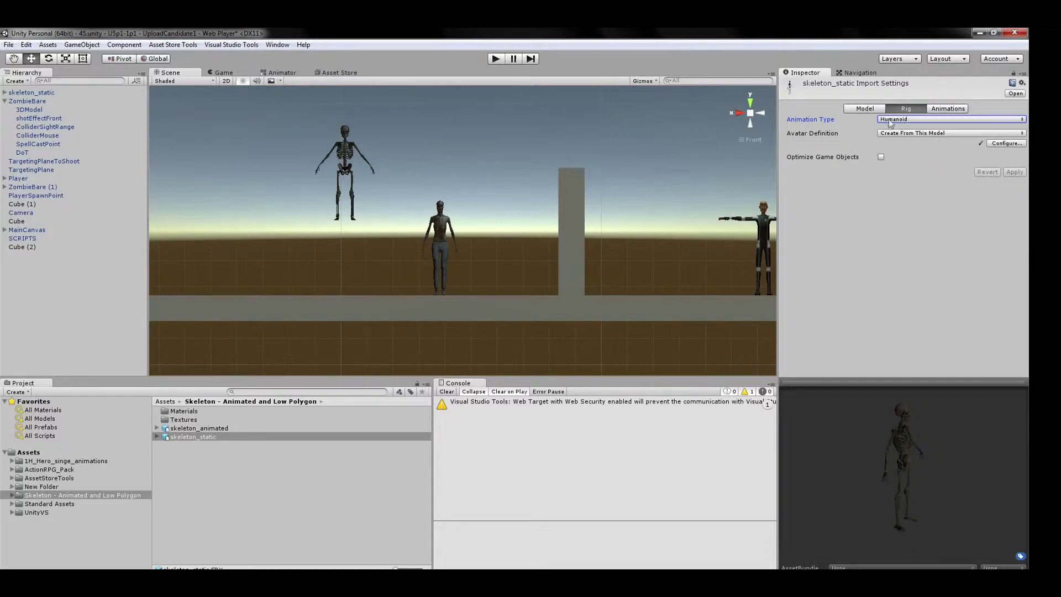
left_click(71, 91)
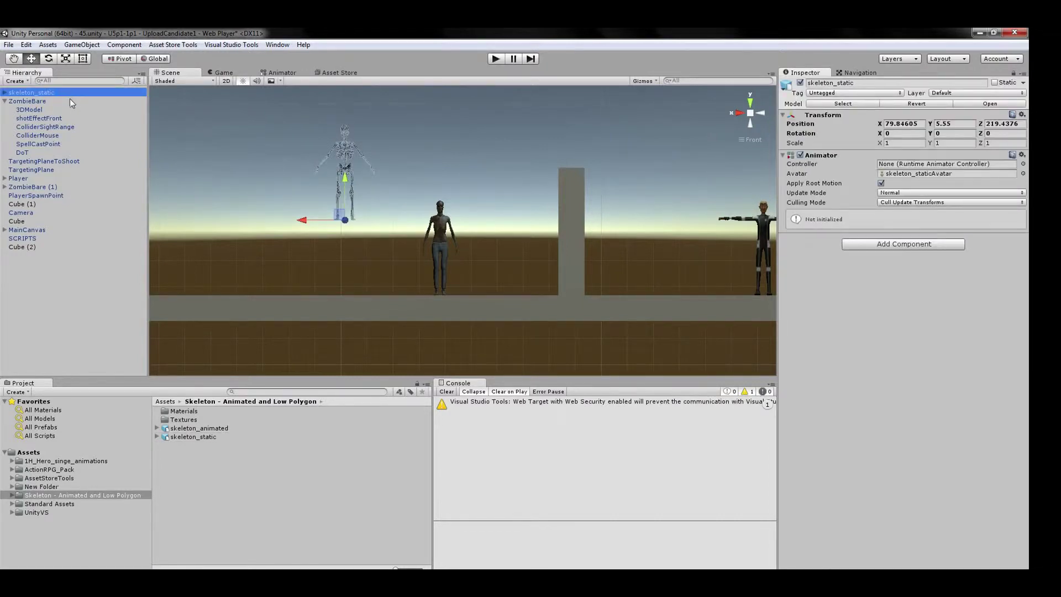
Copy ZombieBare's Transform component and paste its values onto skeleton_static.
left_click(69, 102)
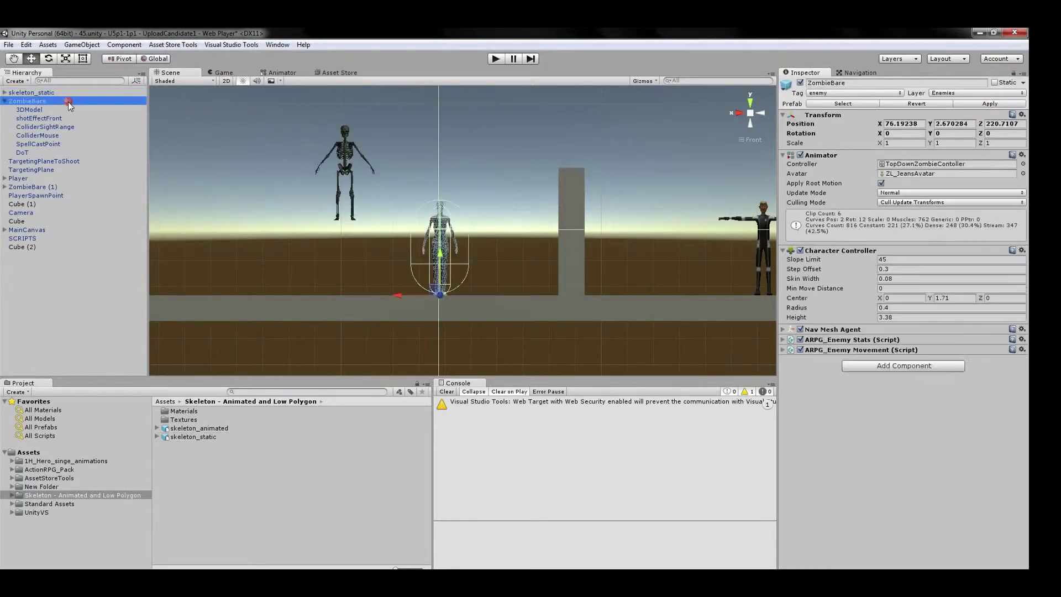
left_click(1022, 114)
left_click(1000, 177)
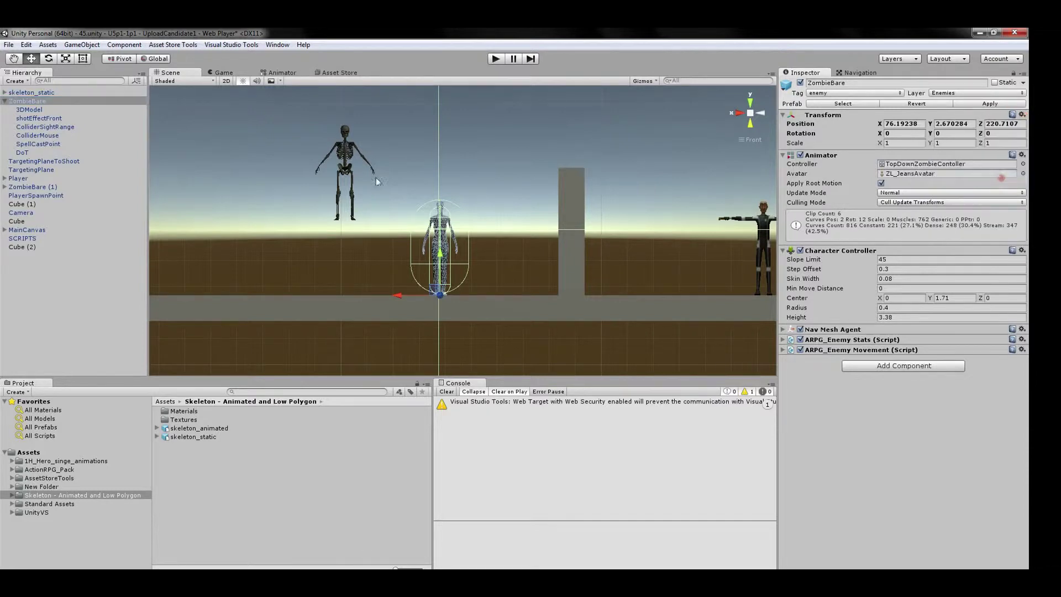
left_click(112, 92)
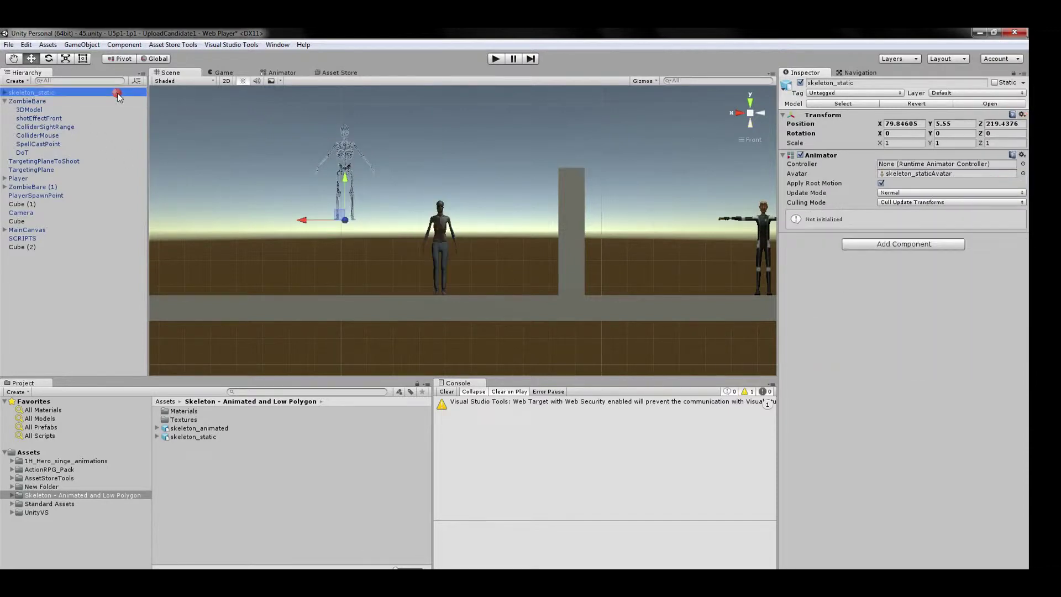
left_click(1023, 115)
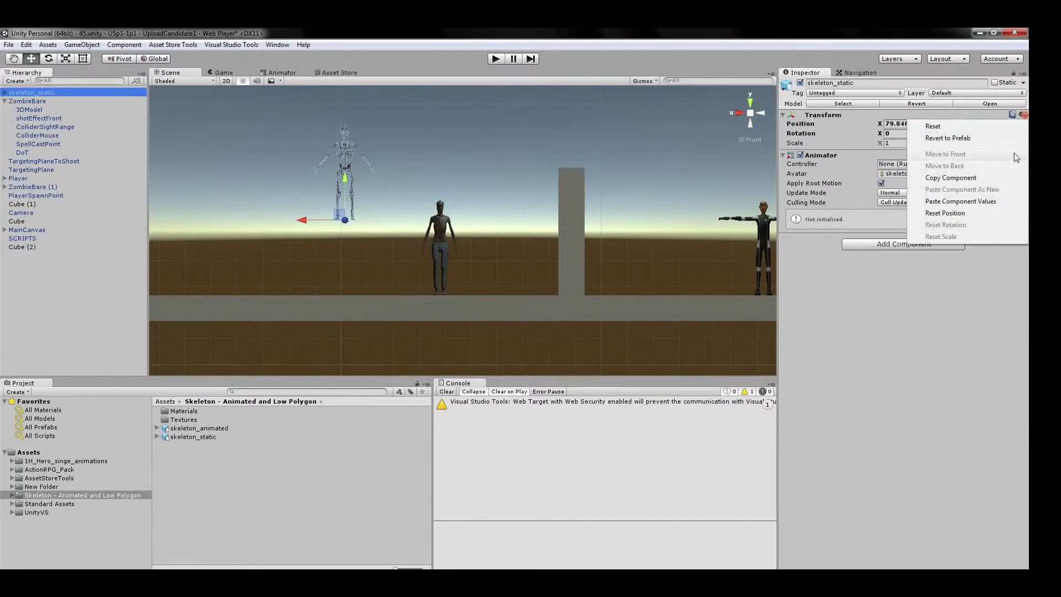
left_click(1005, 202)
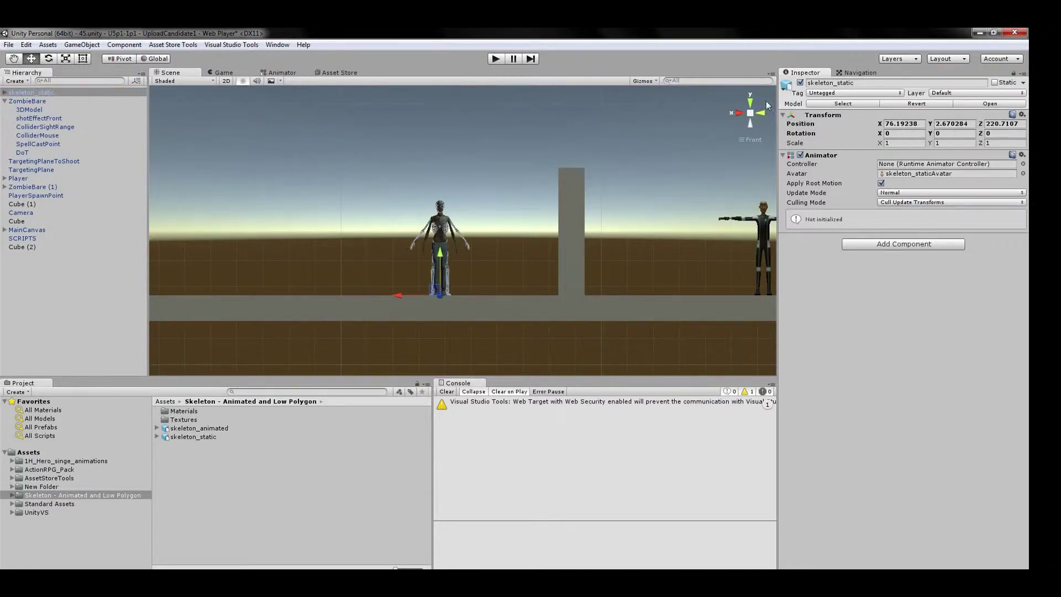
Check from top, side and orbited views that the skeleton overlaps the zombie.
left_click(752, 104)
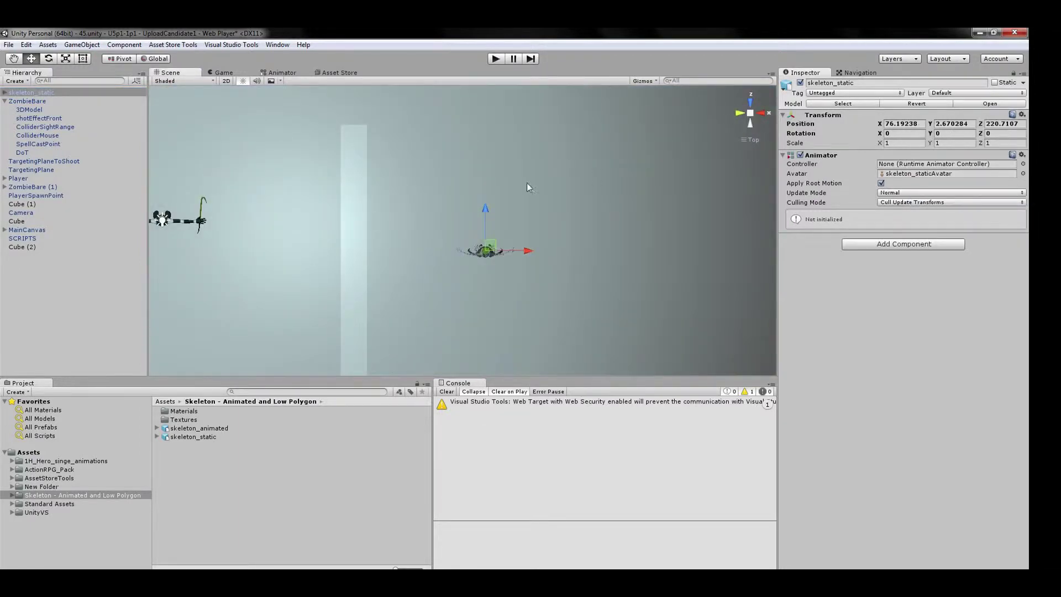
left_click(763, 114)
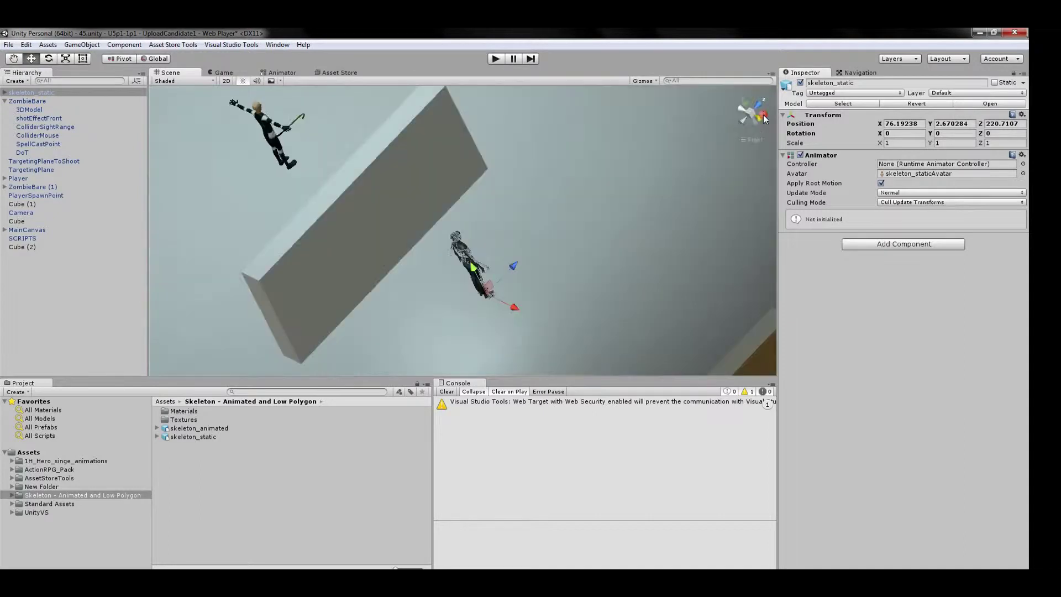
left_click_drag(612, 170, 357, 290, "alt")
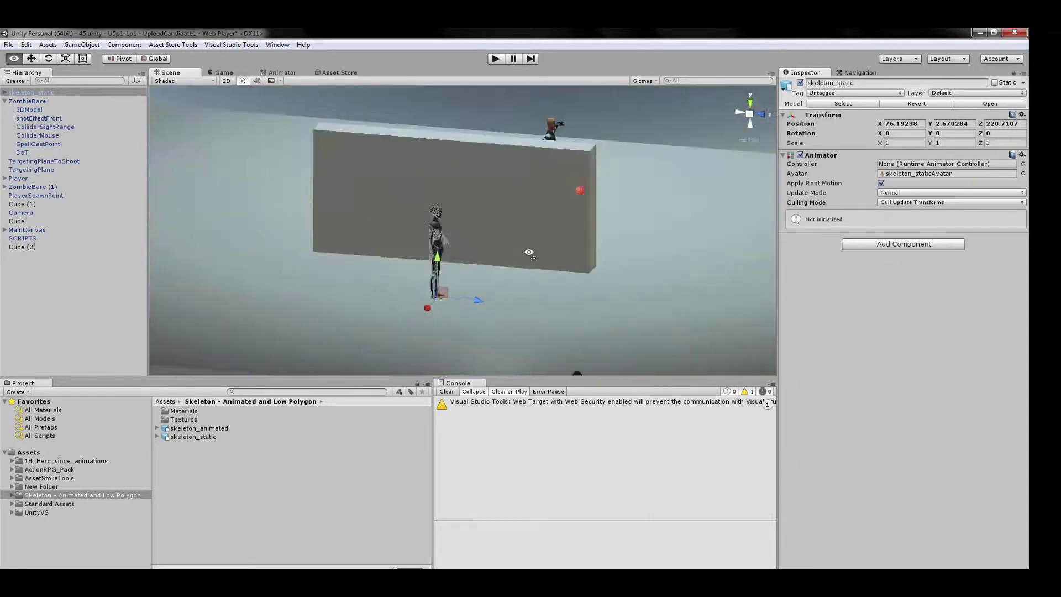
left_click(5, 93)
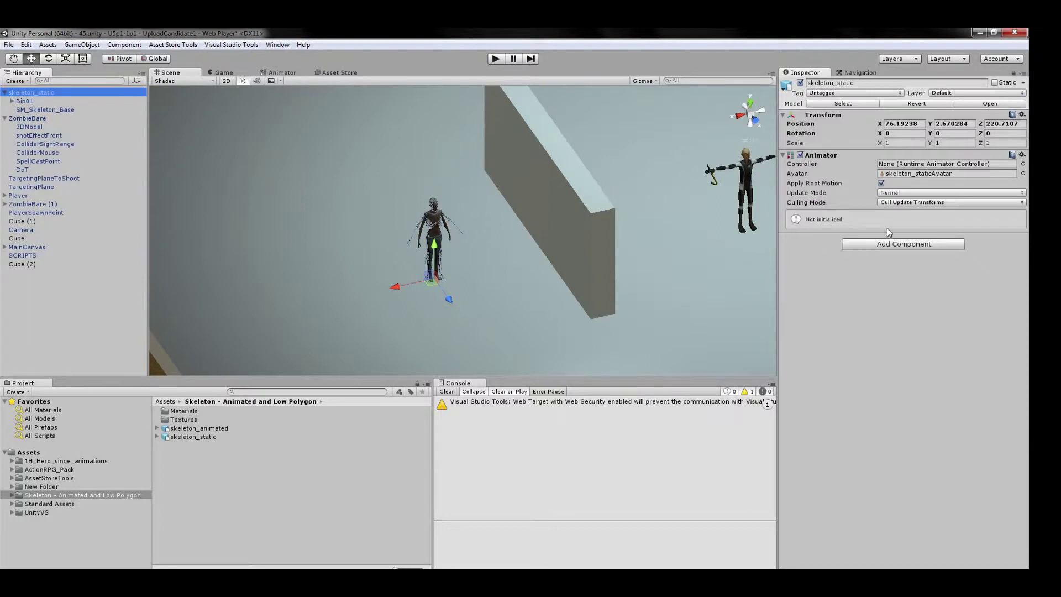
left_click(83, 118)
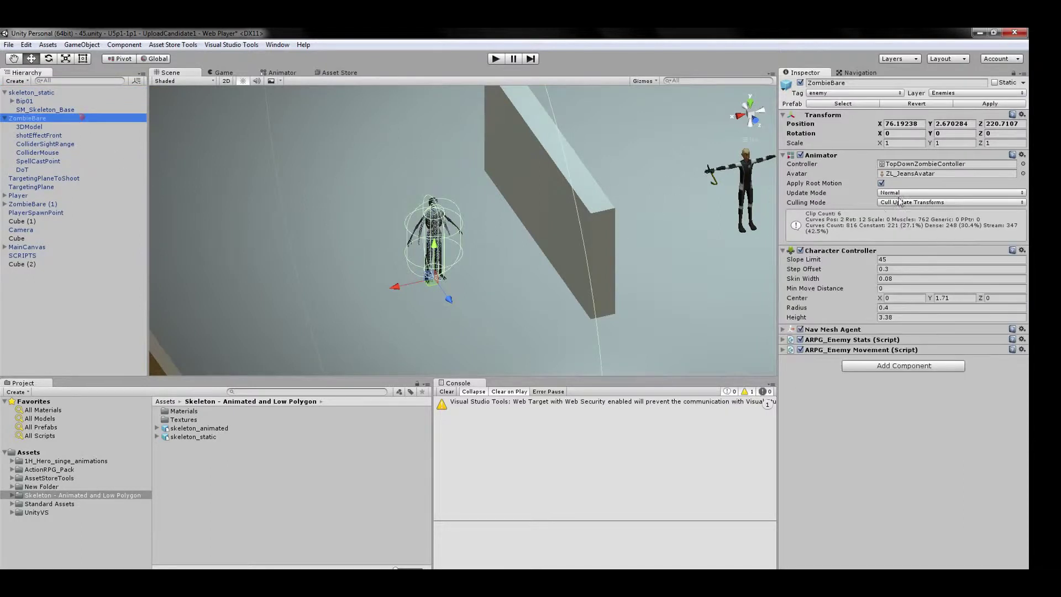
Assign ZombieBare's TopDownZombieContoller as skeleton_static's Animator Controller.
left_click(969, 165)
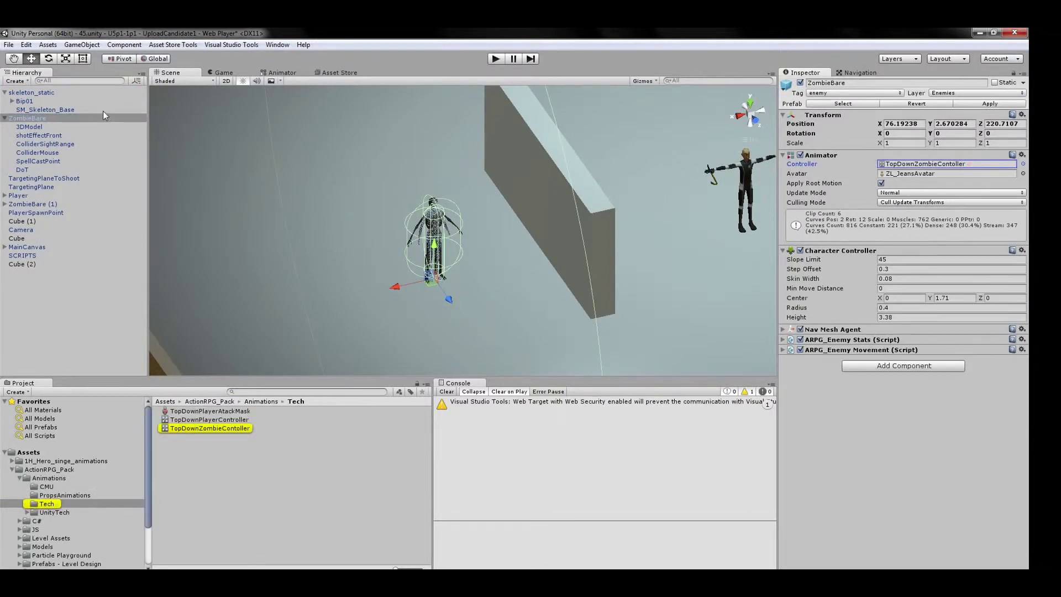
left_click(92, 93)
left_click(272, 429)
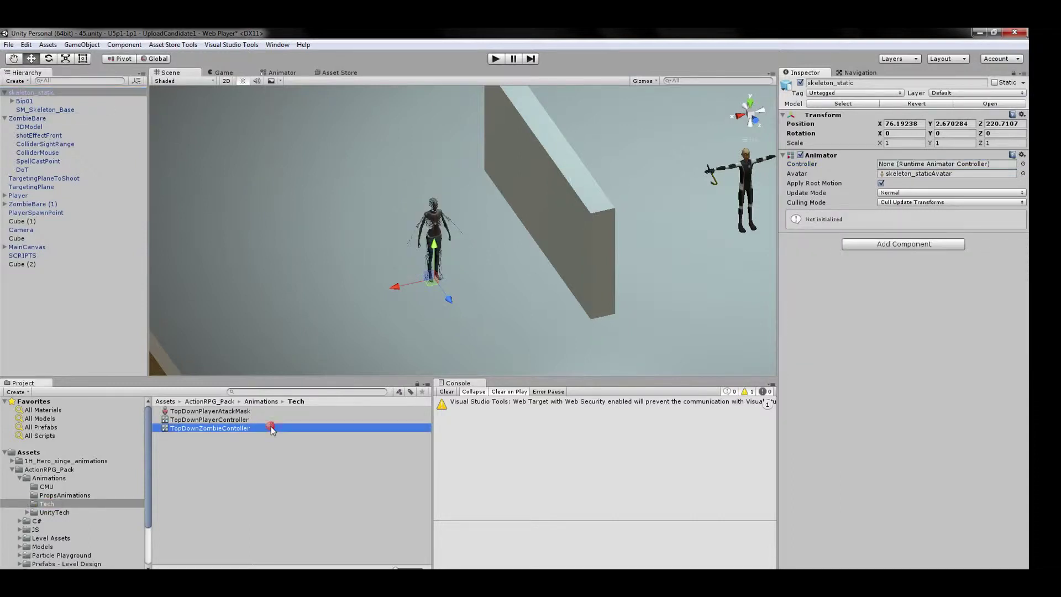
left_click_drag(272, 428, 953, 168)
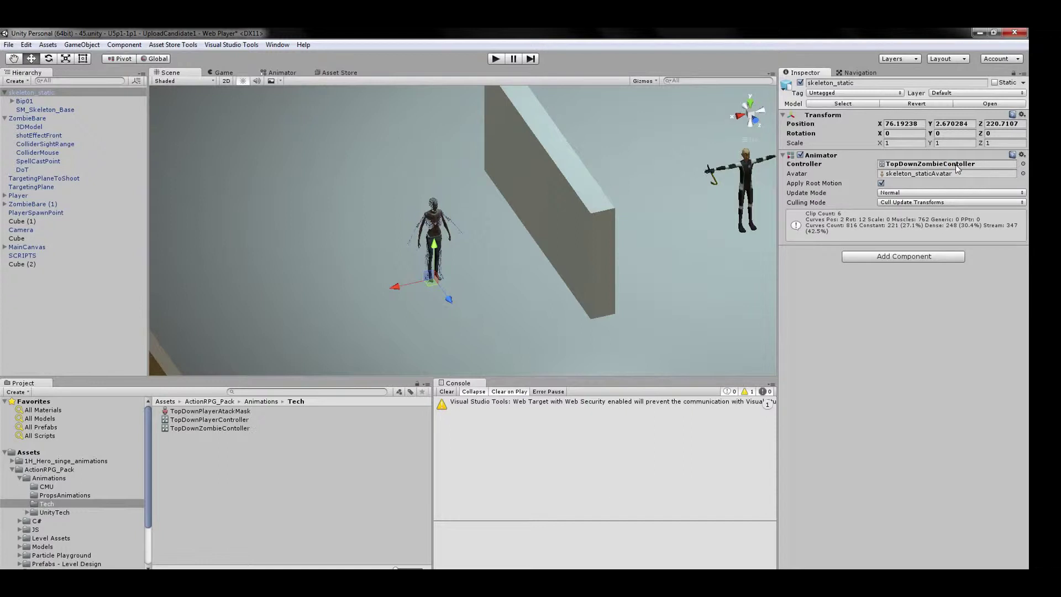
Copy ZombieBare's Character Controller onto skeleton_static as a new component.
left_click(74, 119)
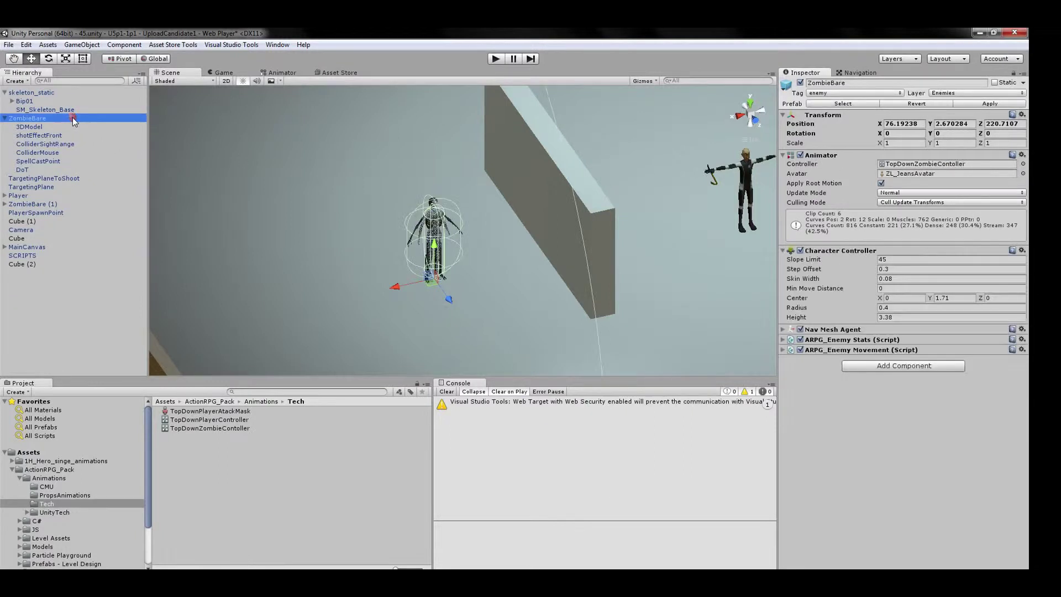
left_click(1022, 250)
left_click(973, 348)
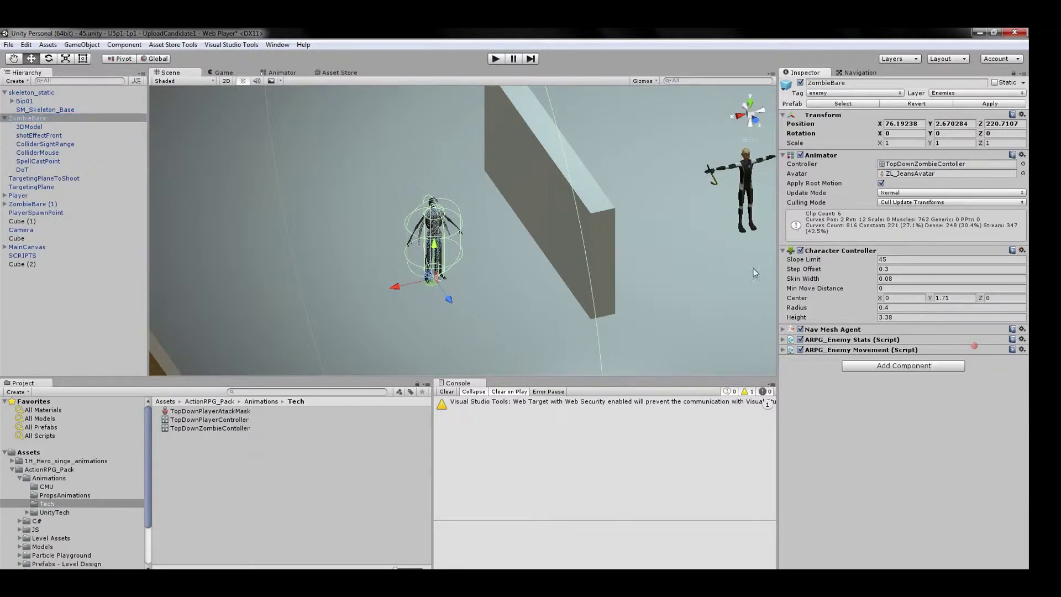
left_click(90, 92)
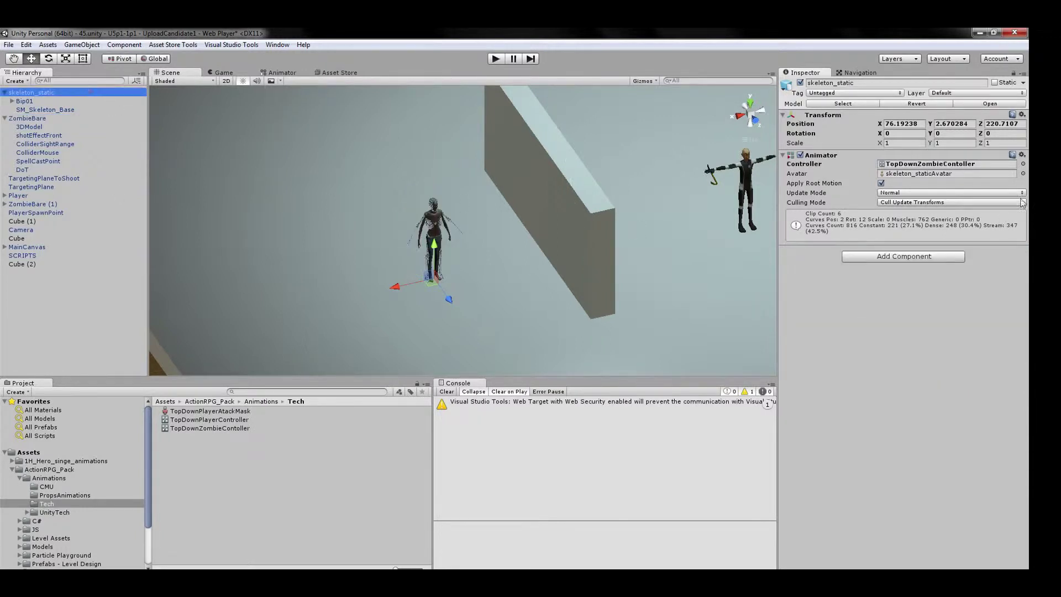
left_click(1022, 154)
left_click(995, 266)
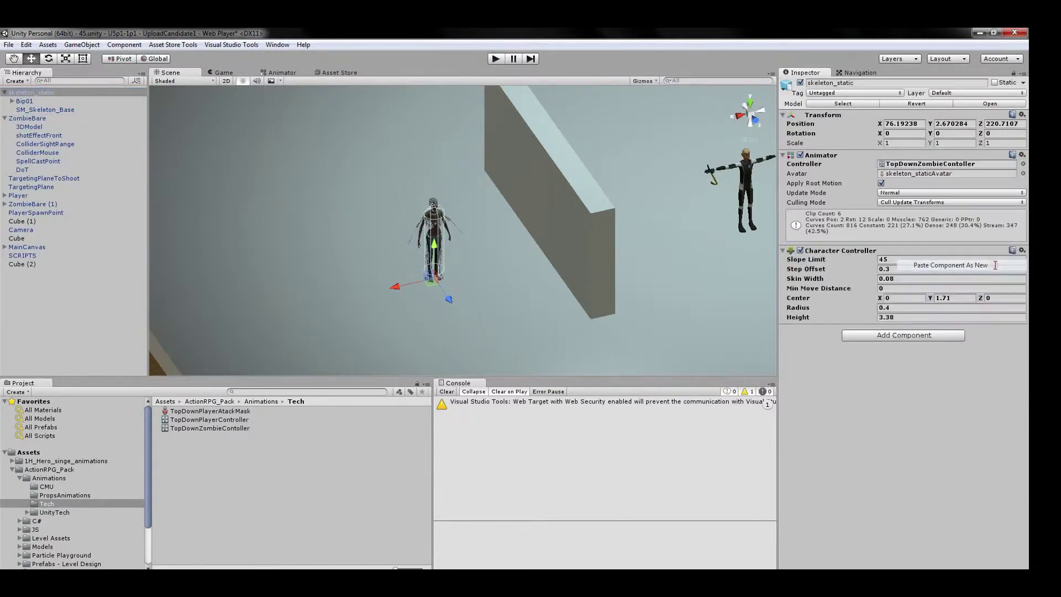
Copy ZombieBare's Nav Mesh Agent onto skeleton_static as a new component.
left_click(73, 118)
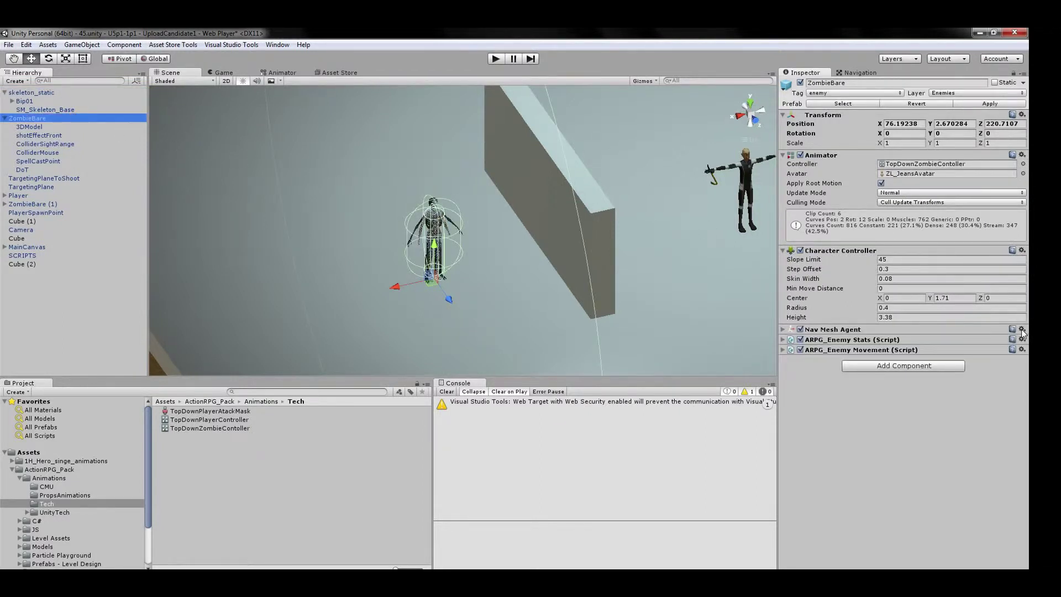
left_click(1022, 329)
left_click(960, 428)
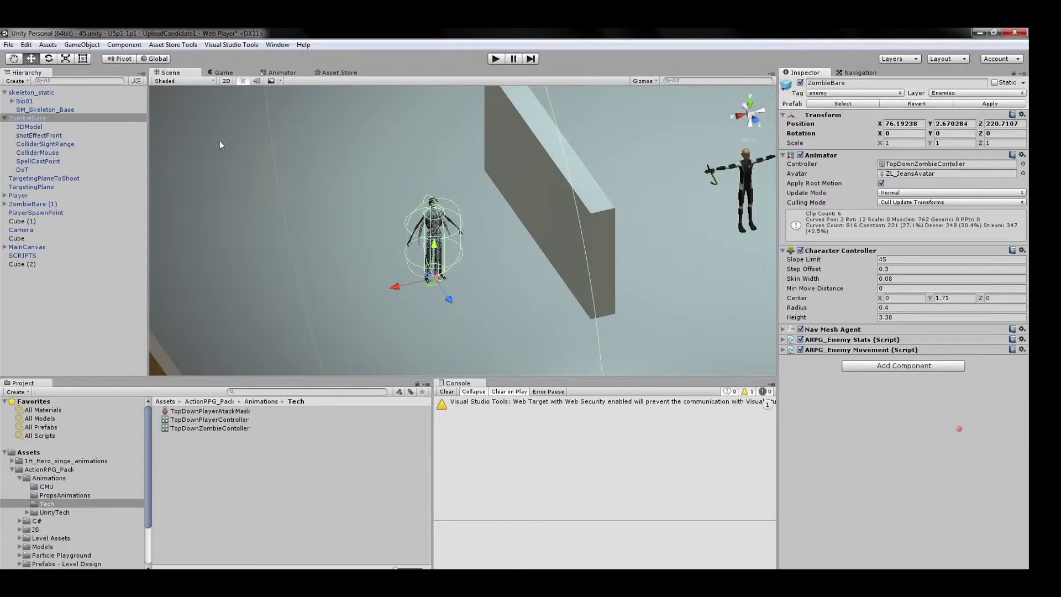
left_click(103, 92)
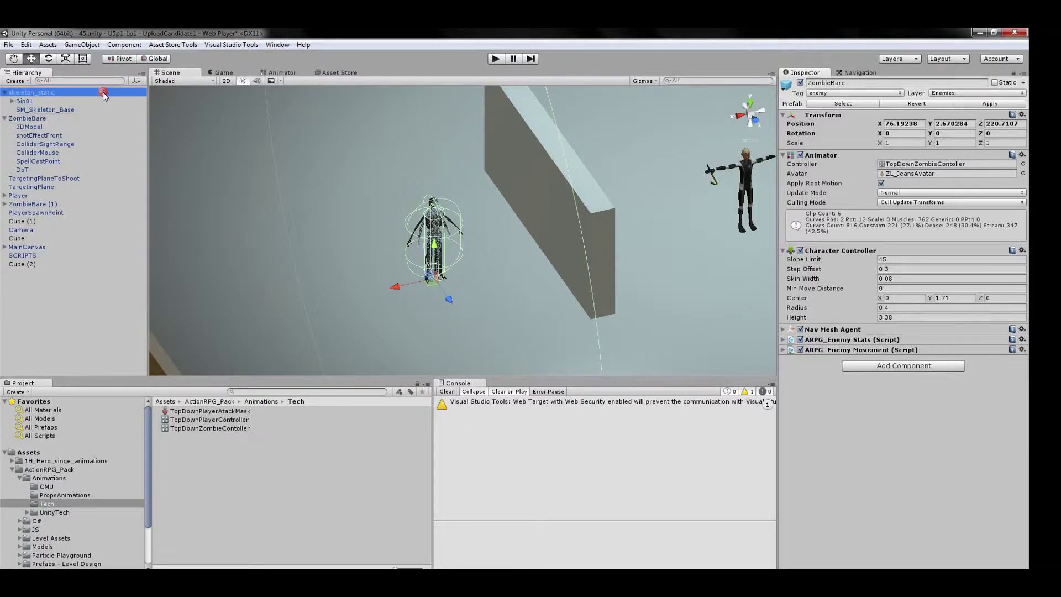
left_click(1022, 251)
left_click(1015, 349)
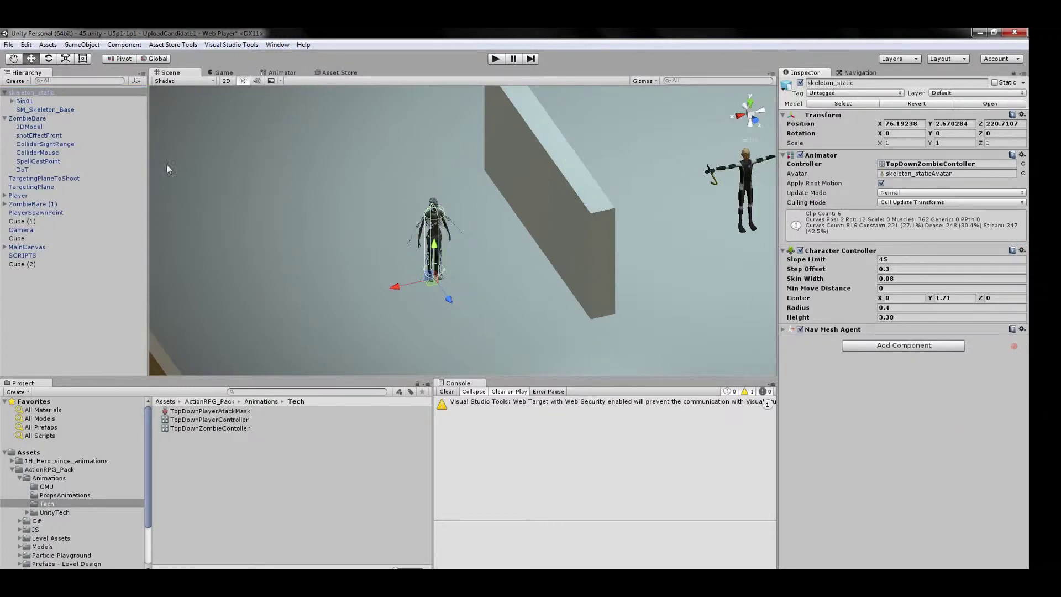
Copy ZombieBare's ARPG_Enemy Stats component onto skeleton_static.
left_click(106, 118)
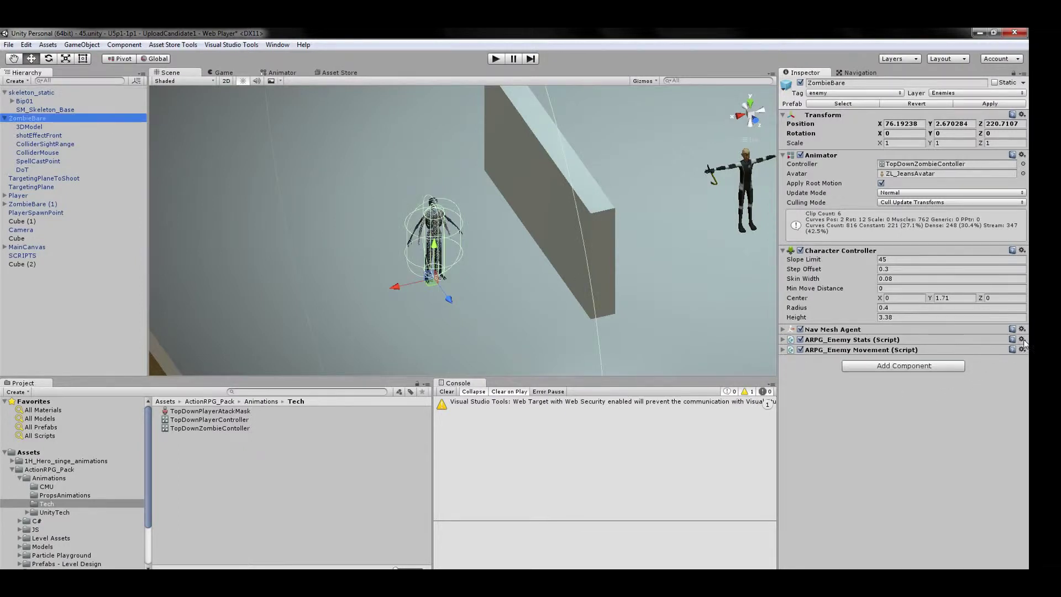
left_click(1022, 340)
left_click(987, 437)
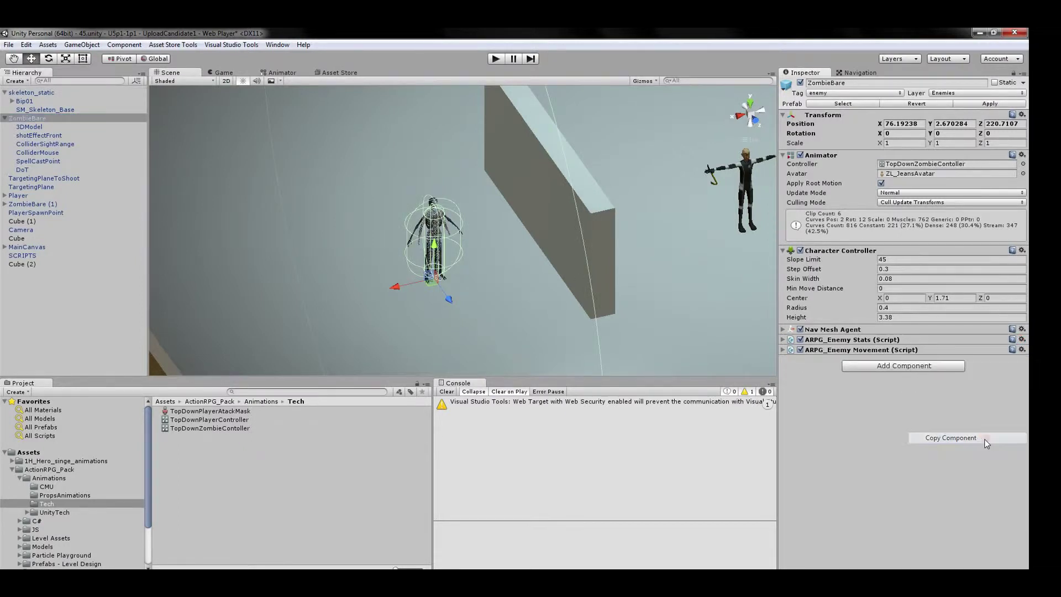
left_click(105, 92)
left_click(1022, 329)
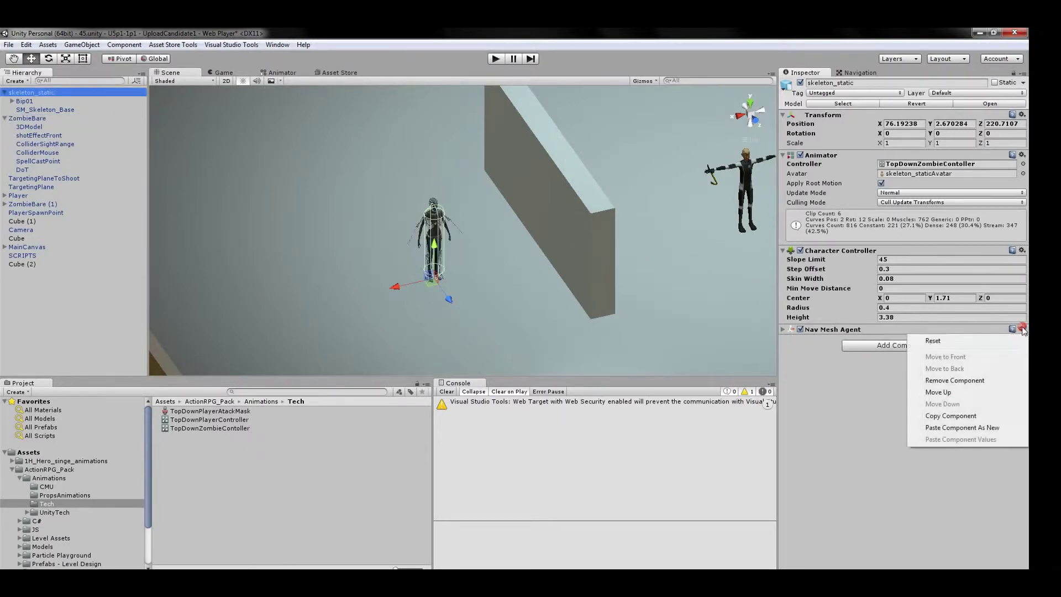
left_click(1005, 428)
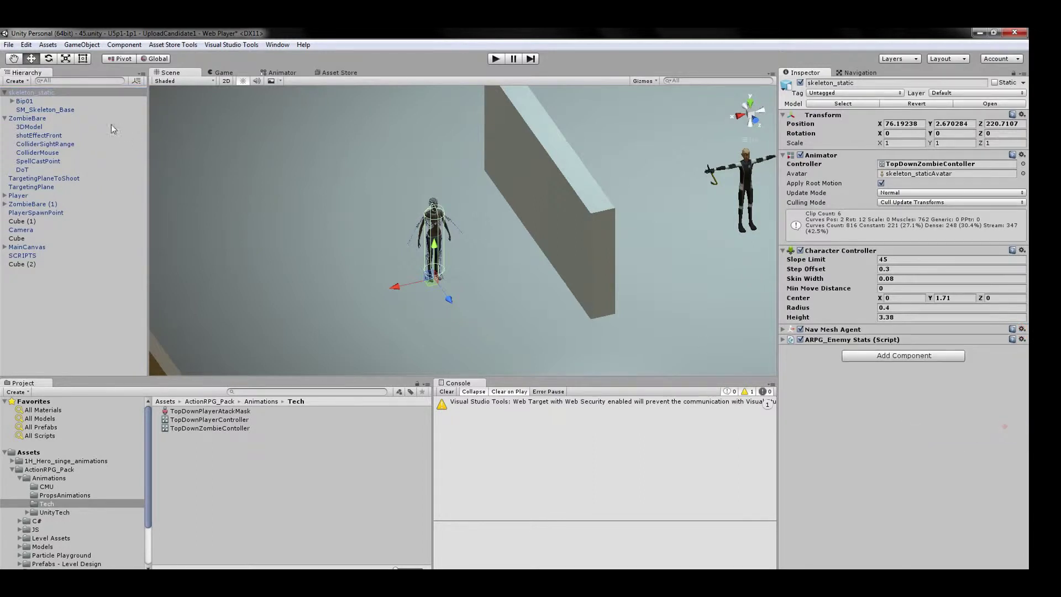
Copy ZombieBare's ARPG_Enemy Movement component onto skeleton_static as a new component.
left_click(104, 118)
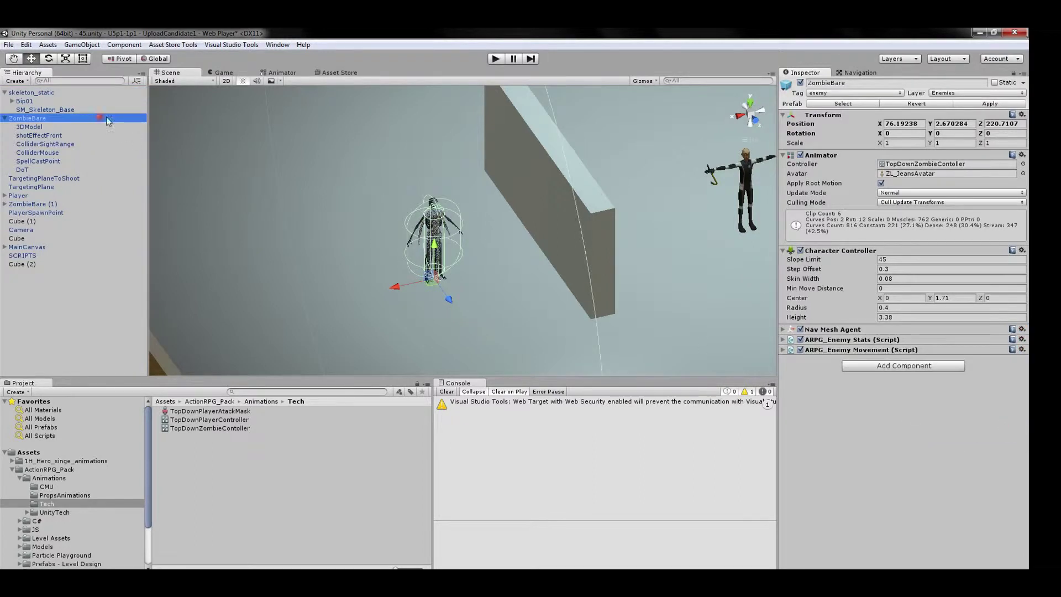
left_click(1021, 349)
left_click(995, 448)
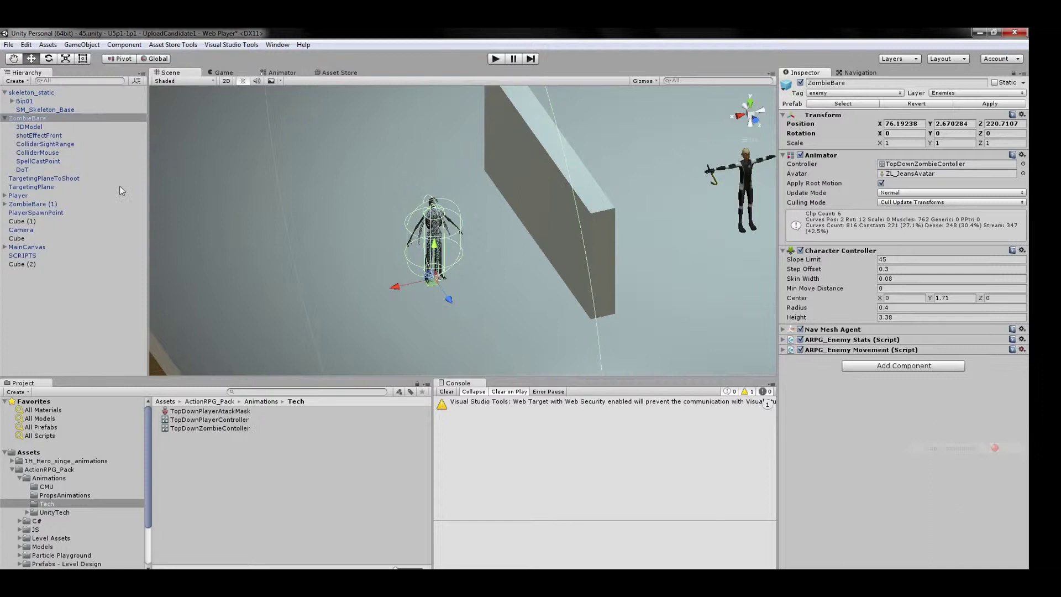
left_click(116, 92)
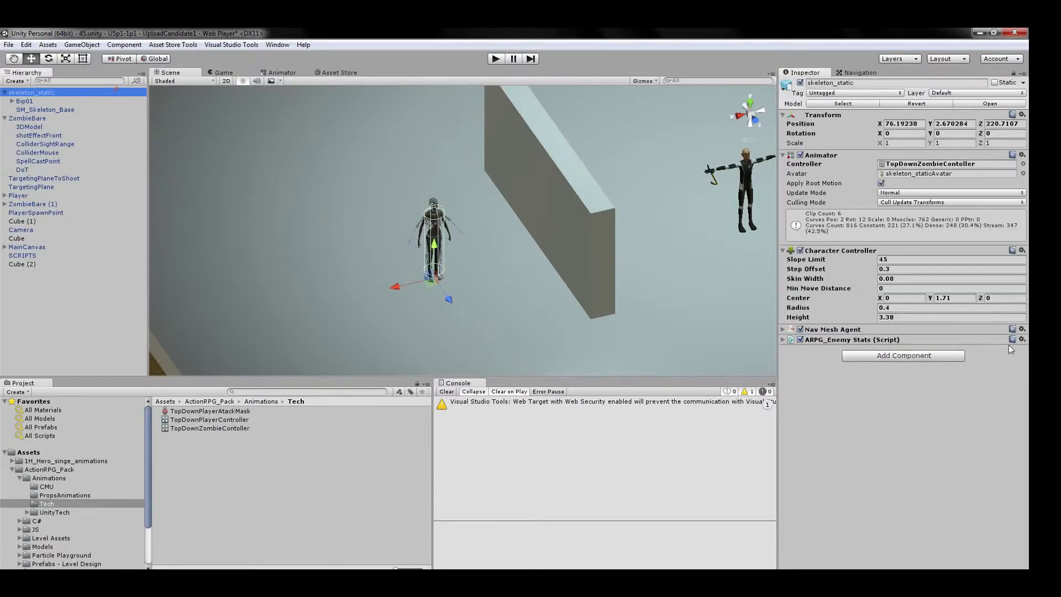
left_click(1022, 341)
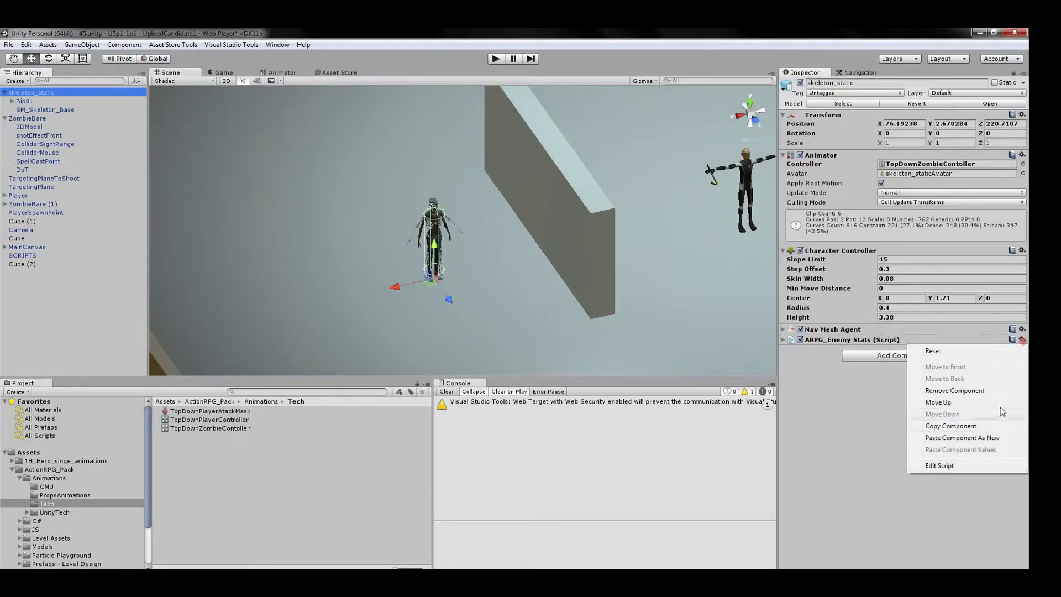
left_click(1010, 439)
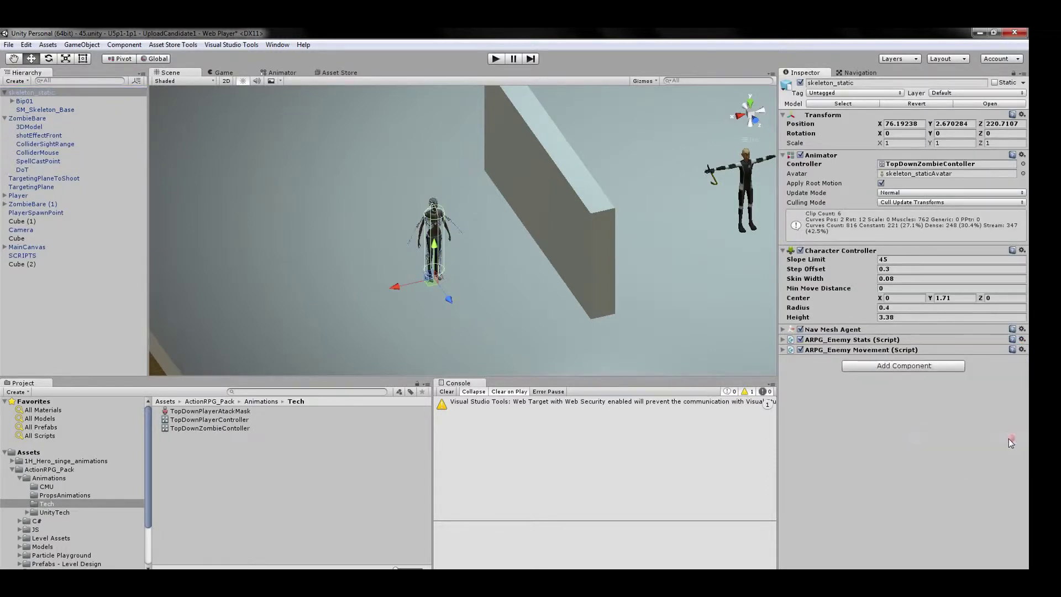
Copy ZombieBare's children shotEffectFront through DoT and paste them under skeleton_static.
left_click(85, 138)
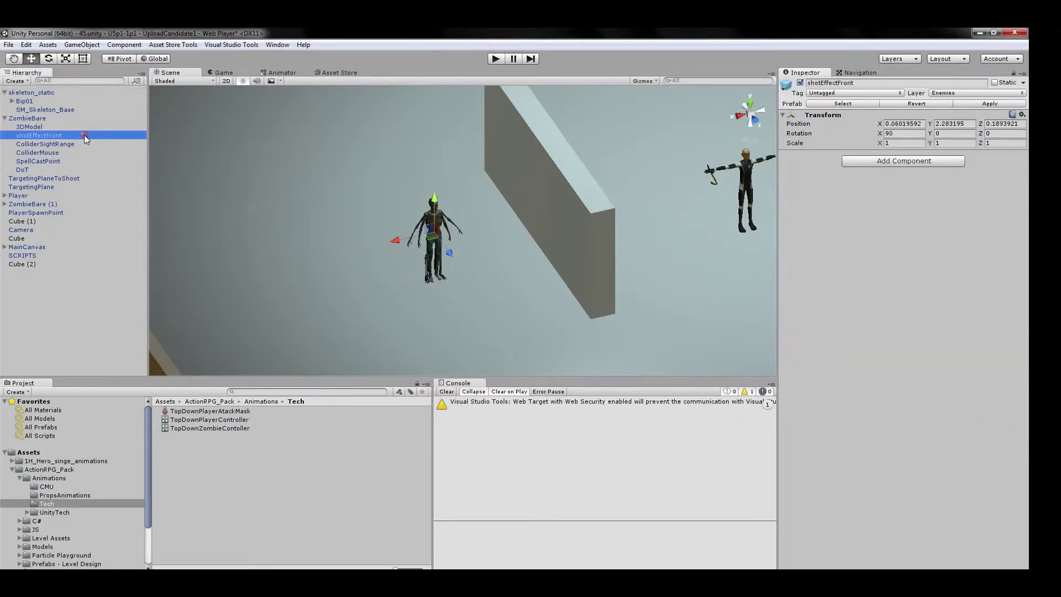
left_click(80, 170, "shift")
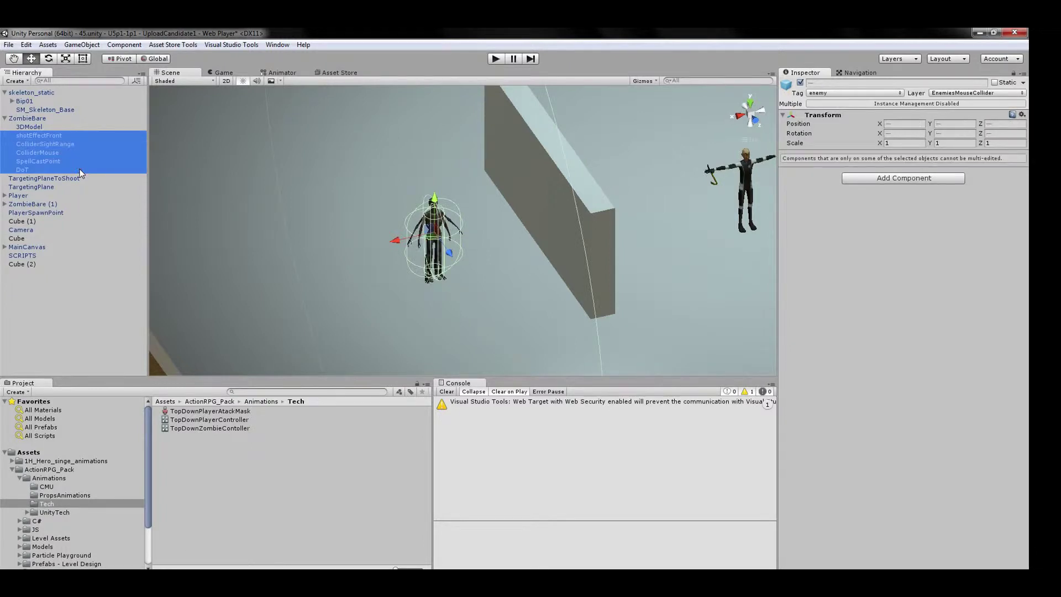
right_click(79, 171)
left_click(142, 174)
left_click(91, 111)
right_click(95, 110)
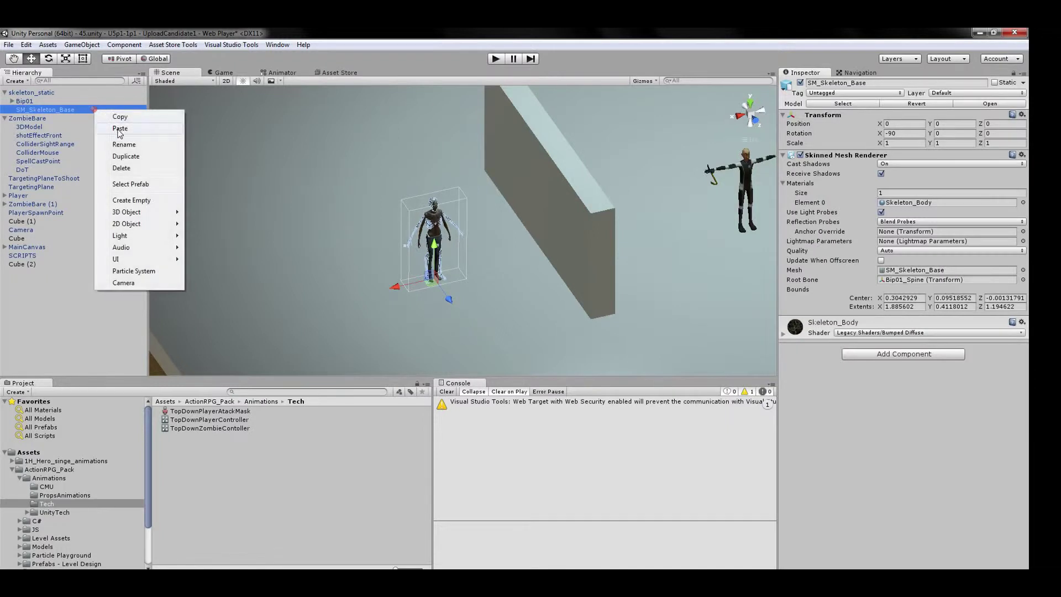
left_click(120, 128)
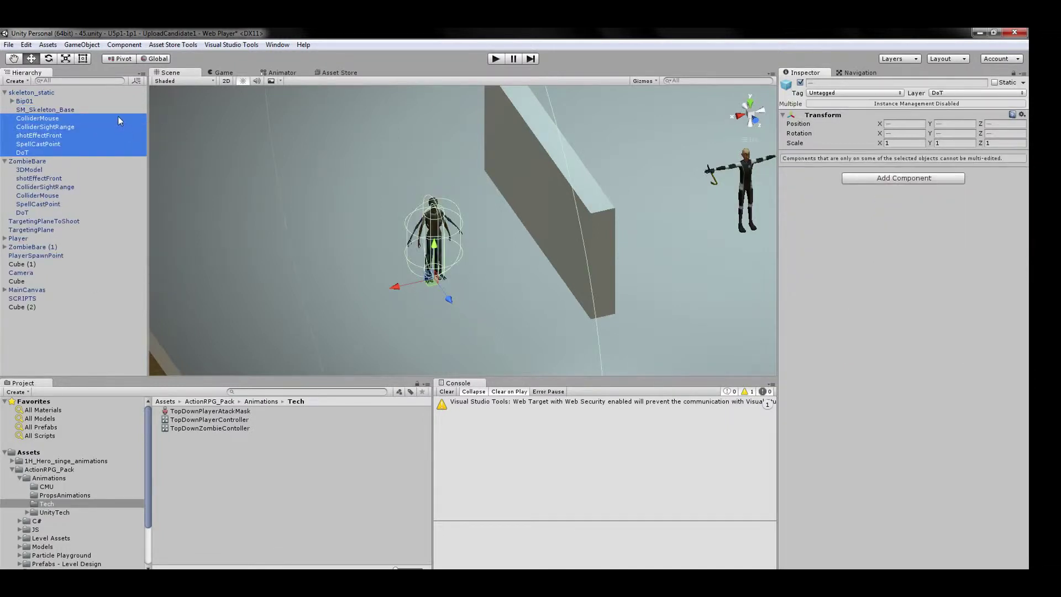
Compare the pasted ColliderMouse, ColliderSightRange and DoT children against ZombieBare's originals.
left_click(119, 119)
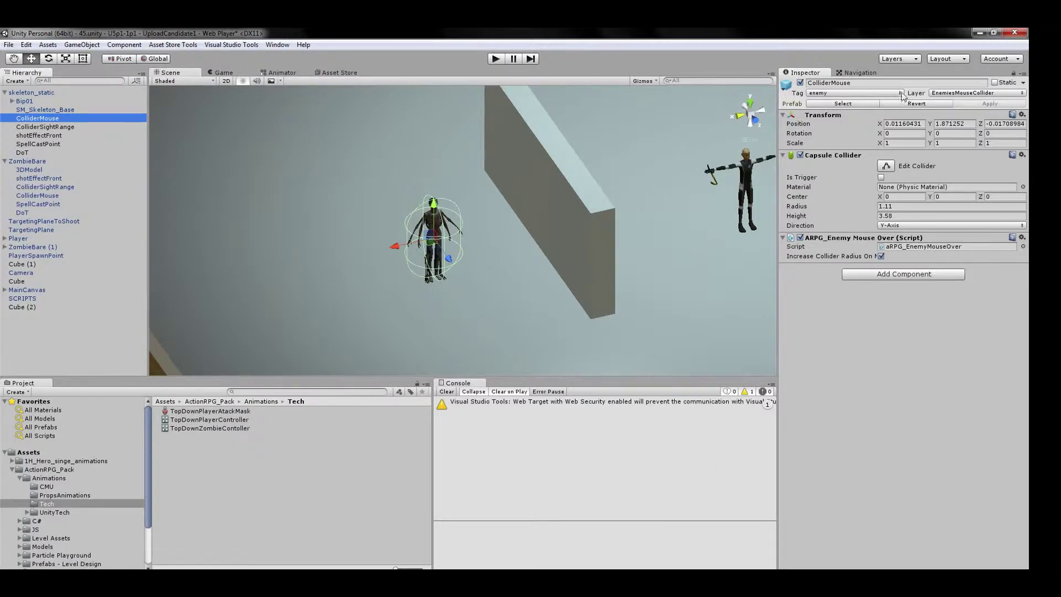
left_click(117, 127)
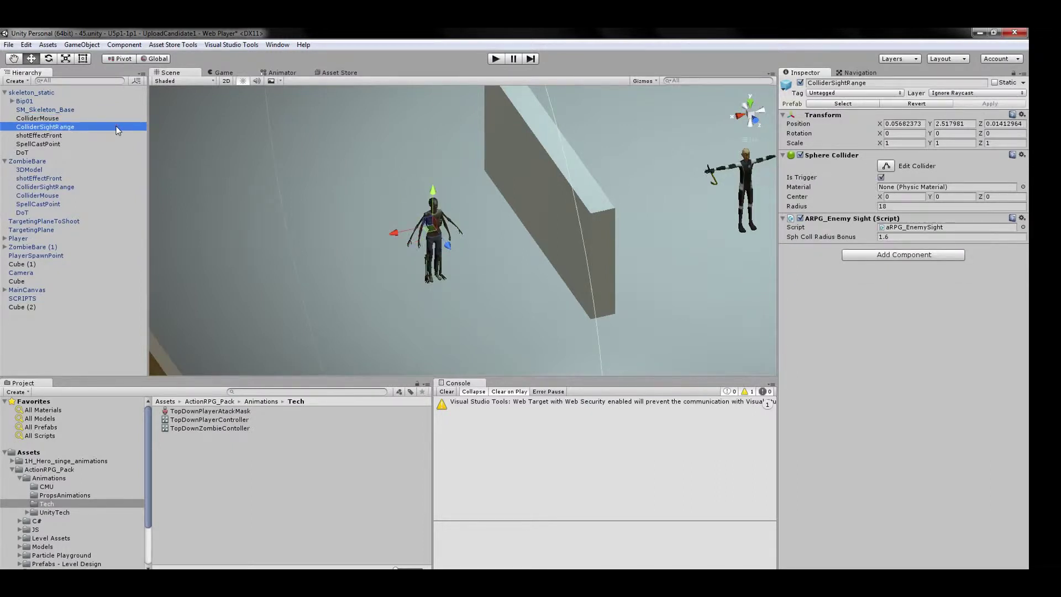
left_click(104, 186)
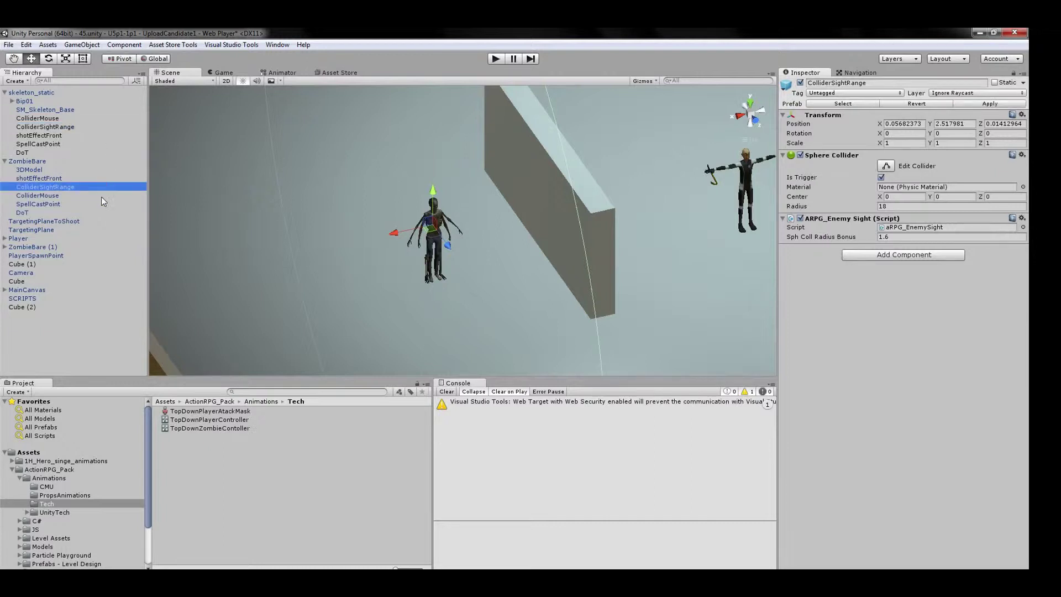
left_click(102, 196)
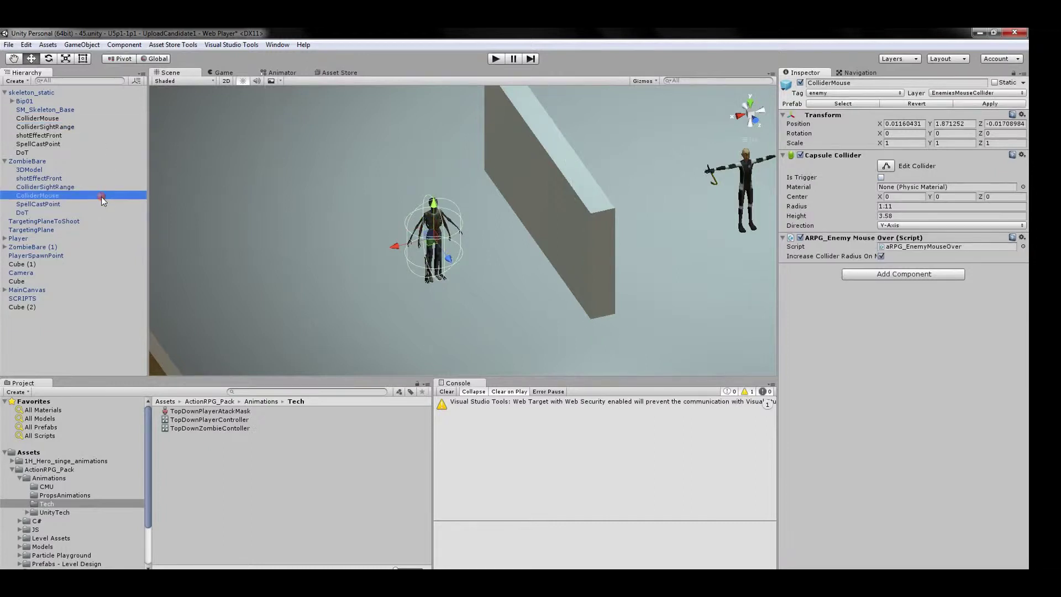
left_click(110, 117)
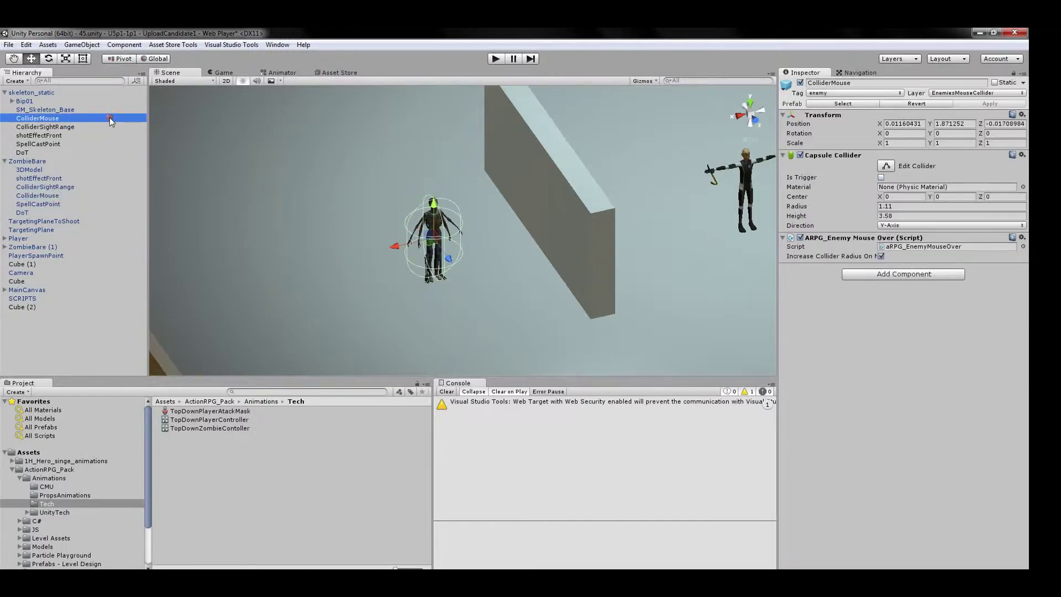
left_click(103, 211)
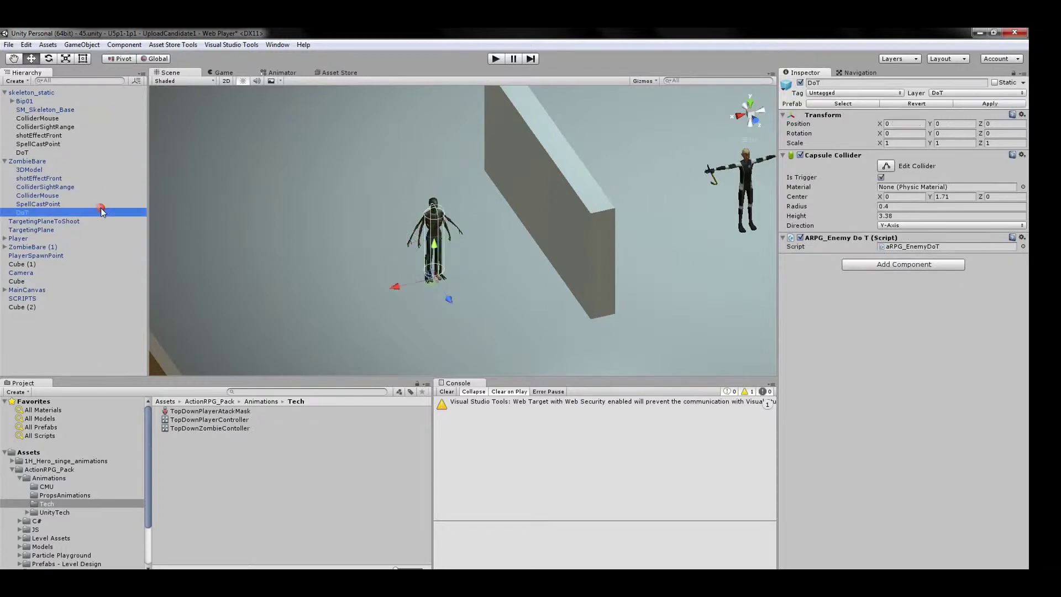
left_click(108, 153)
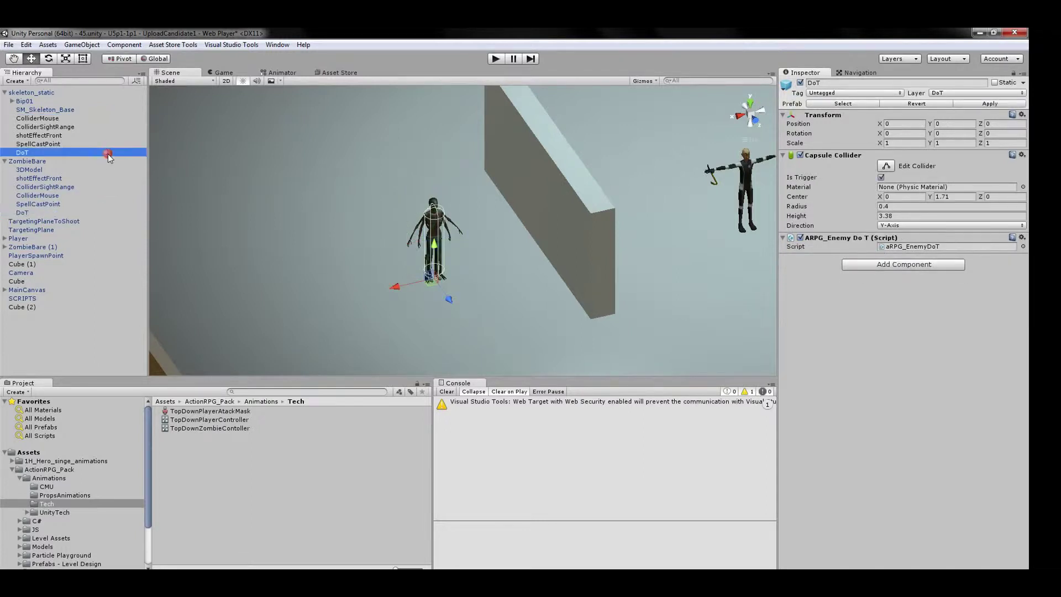
left_click(87, 93)
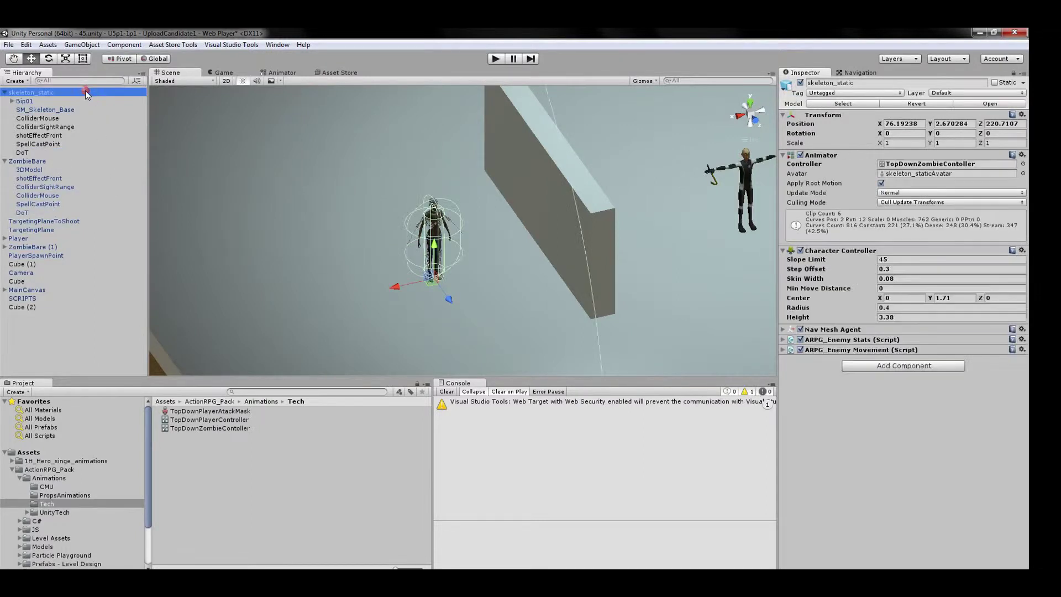
left_click(93, 163)
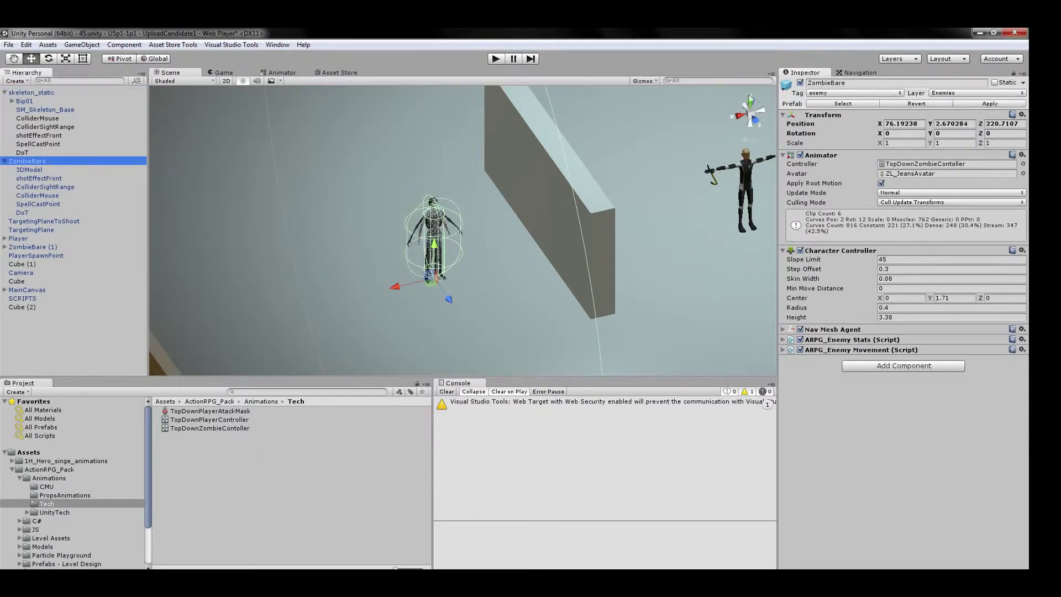
Give skeleton_static the enemy tag and the Enemies layer, applied to this object only.
left_click(95, 93)
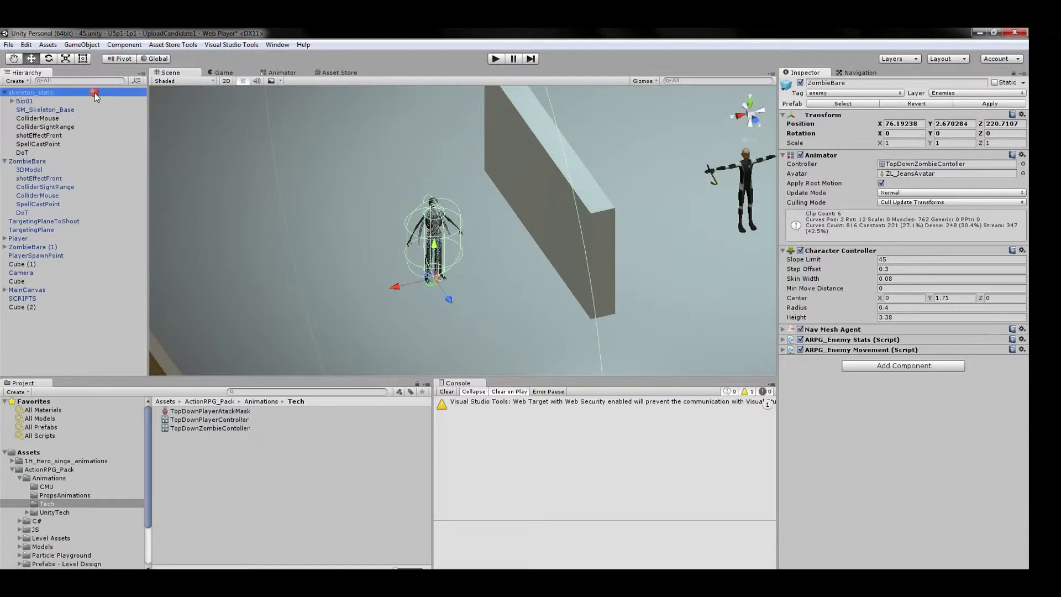
left_click(875, 92)
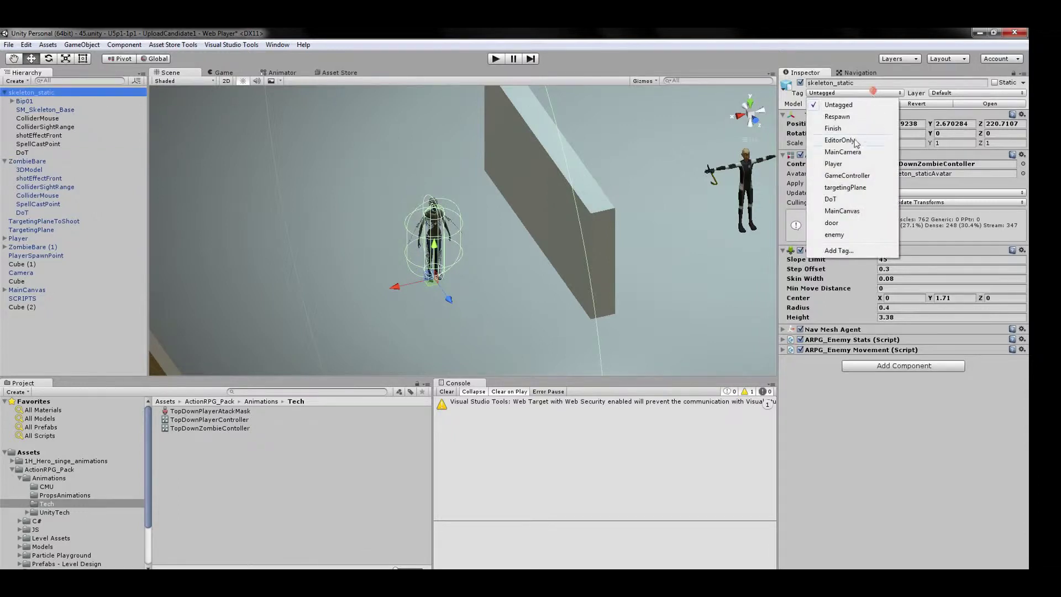
left_click(854, 233)
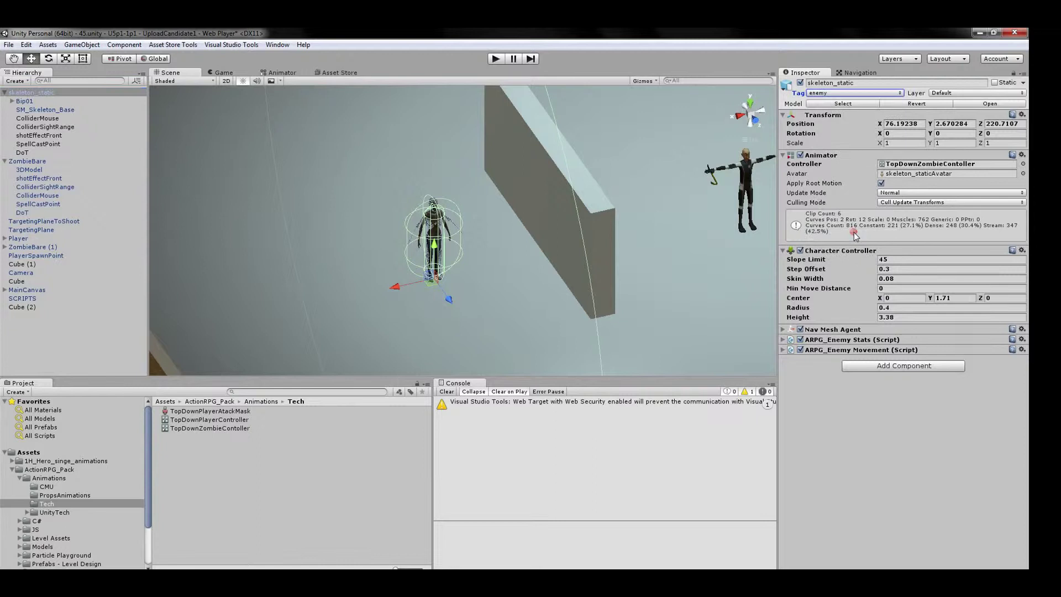
left_click(990, 93)
left_click(973, 177)
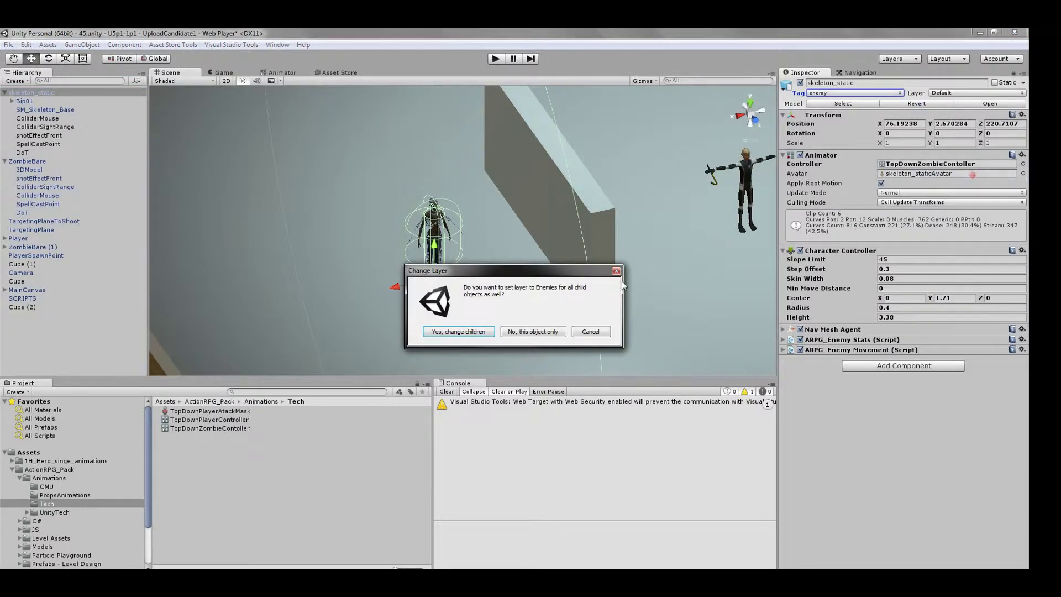
left_click(562, 332)
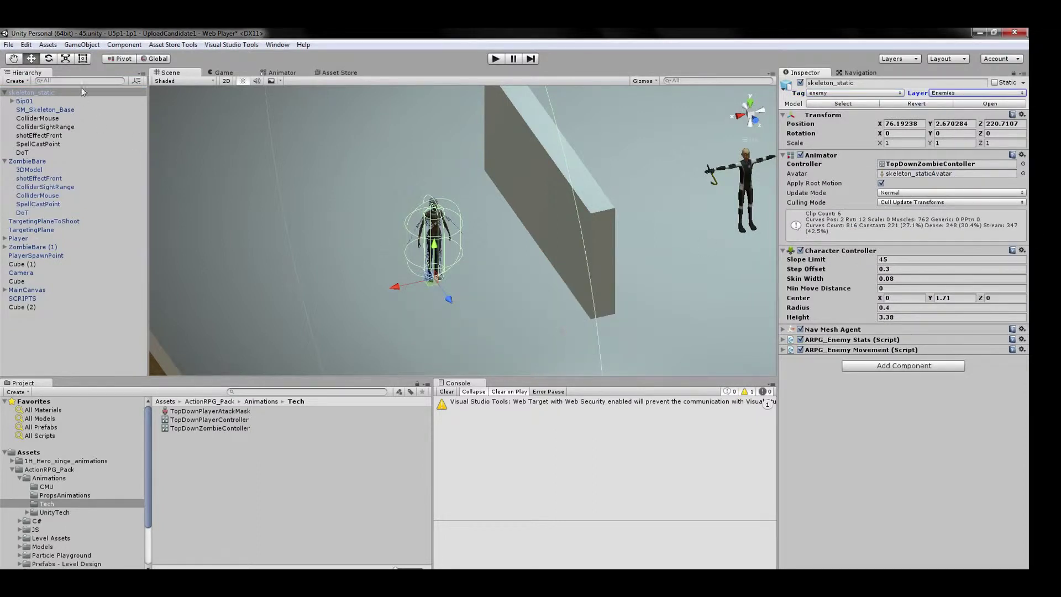
left_click(94, 161)
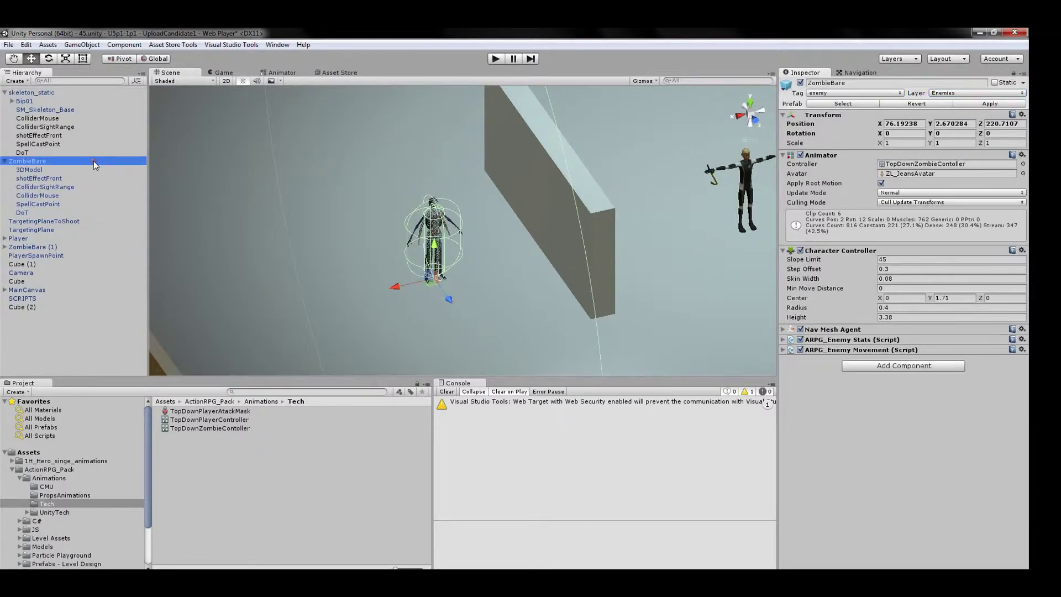
left_click(95, 170)
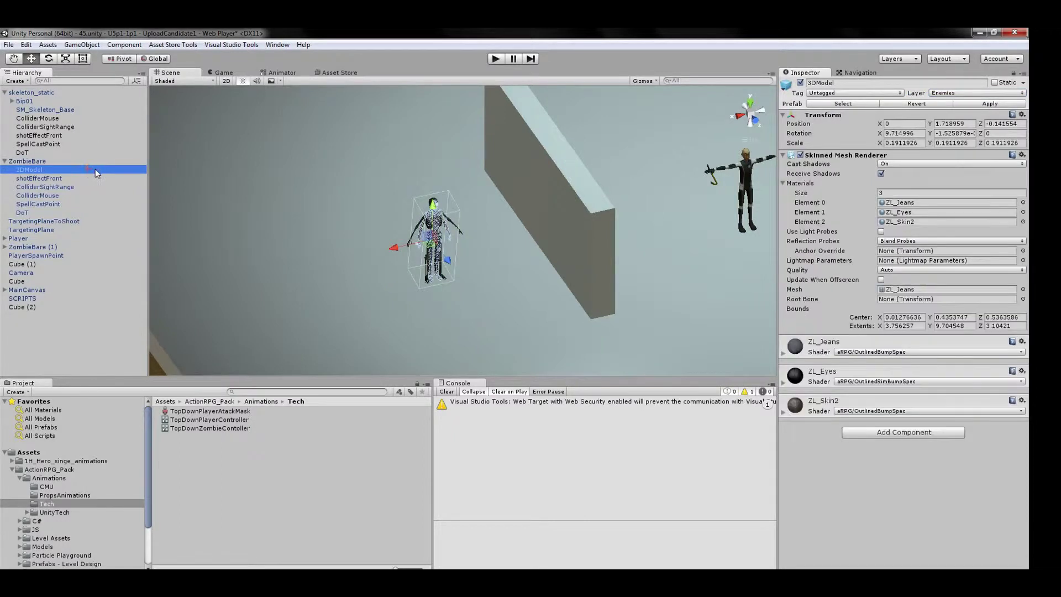
Rename skeleton_static's SM_Skeleton_Base child to 3DModel.
left_click(96, 170)
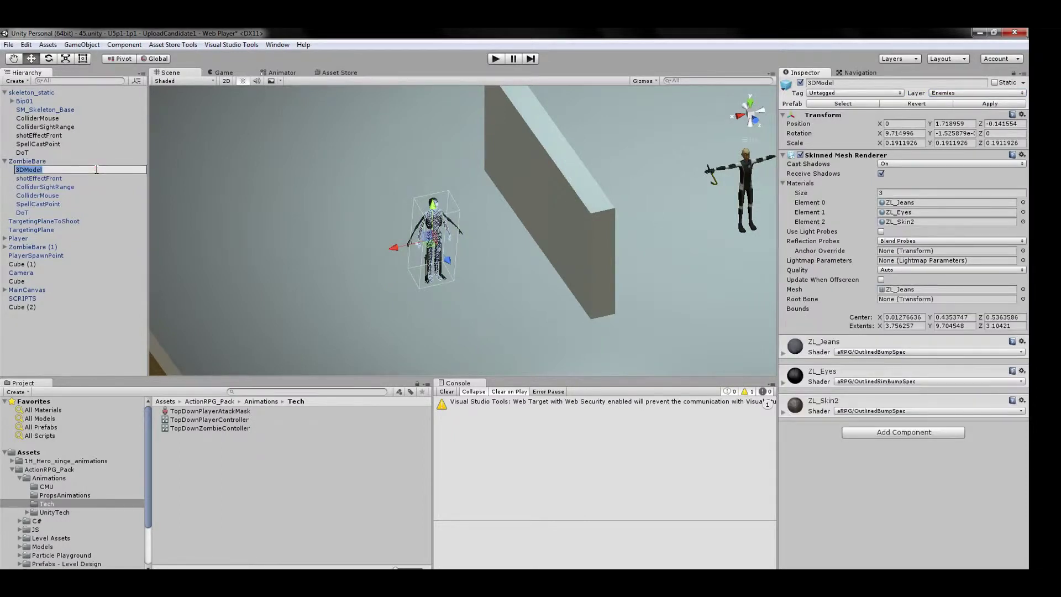
left_click(92, 110)
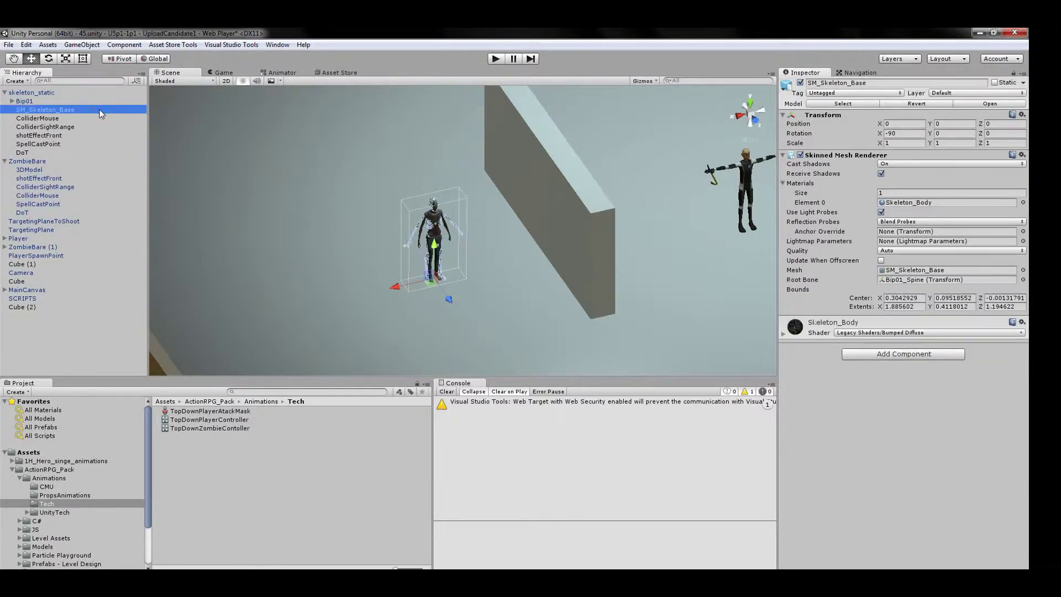
left_click(100, 110)
type("3DModel")
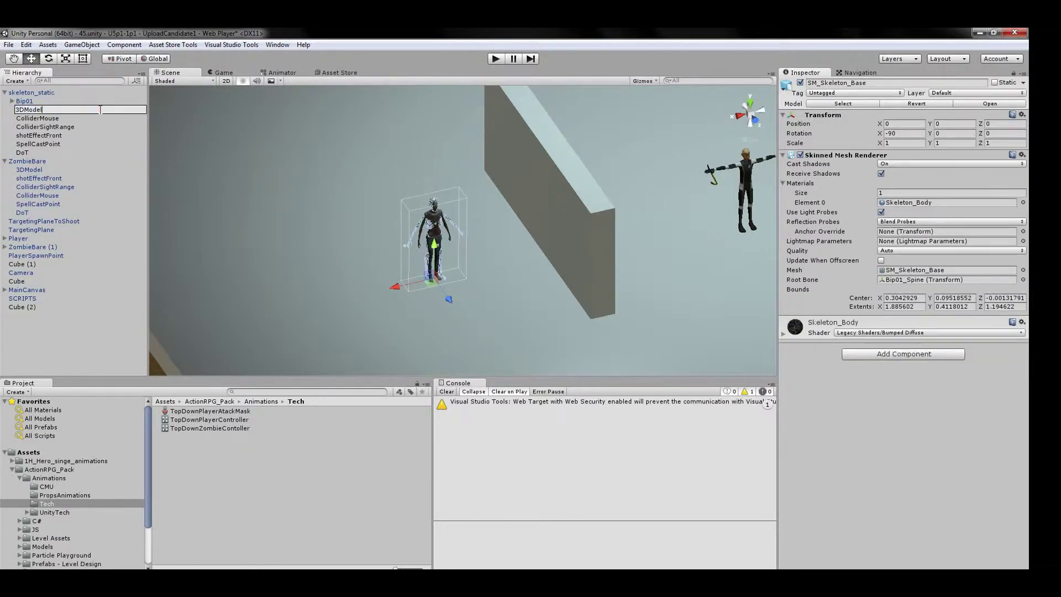
key("Return")
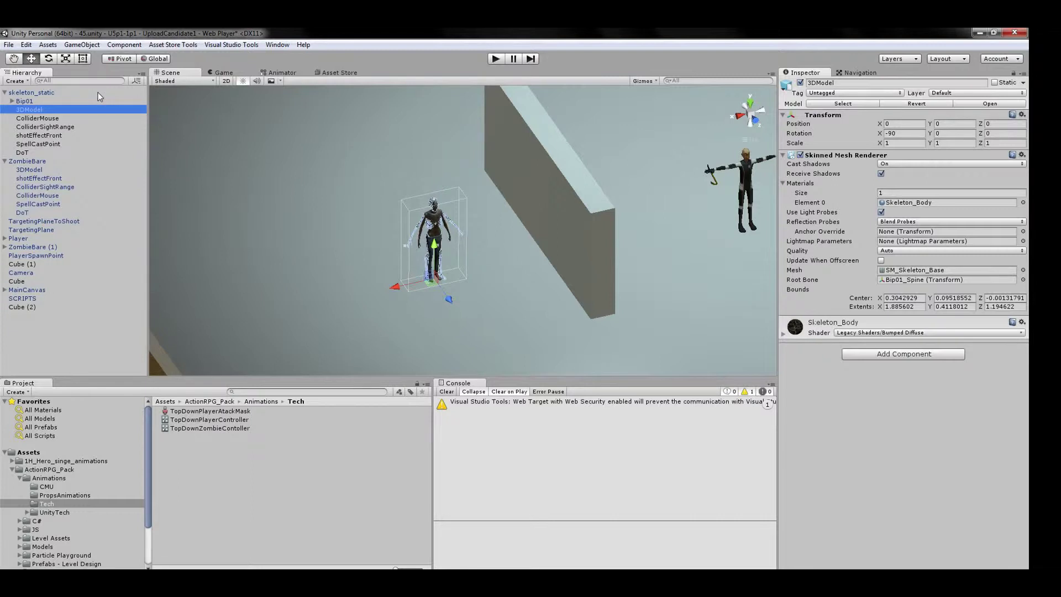
left_click(97, 94)
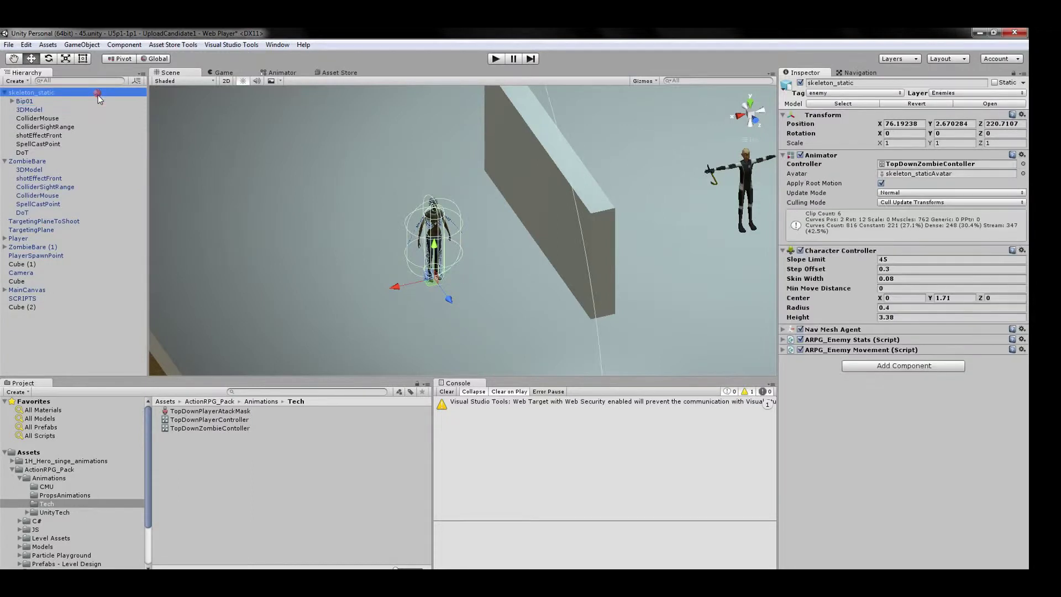
left_click_drag(297, 179, 555, 357, "alt")
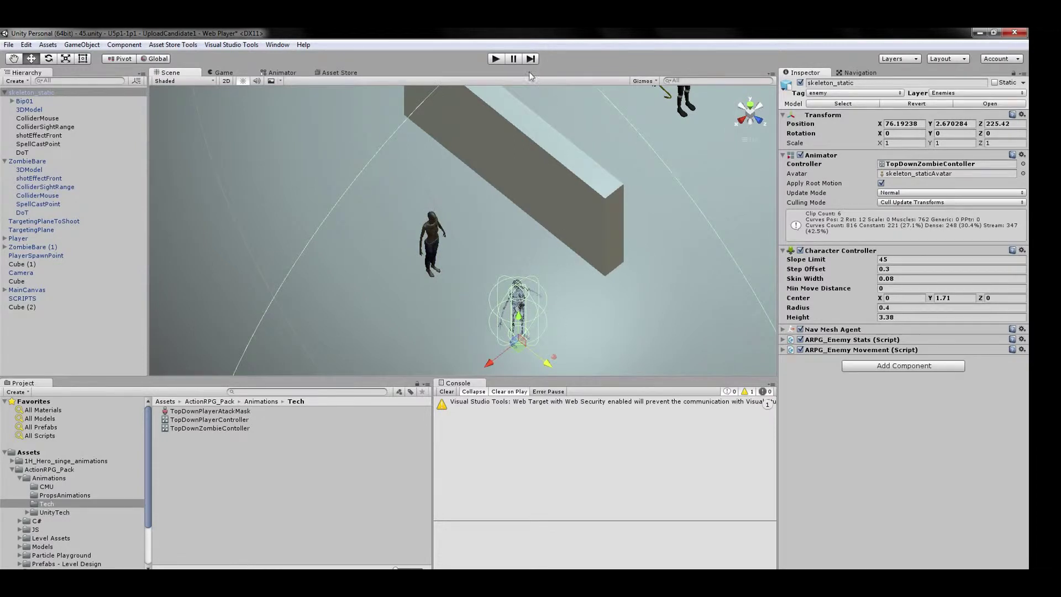
In play mode, walk the player, cast the beam spell at the enemy, then stop playing.
left_click(497, 59)
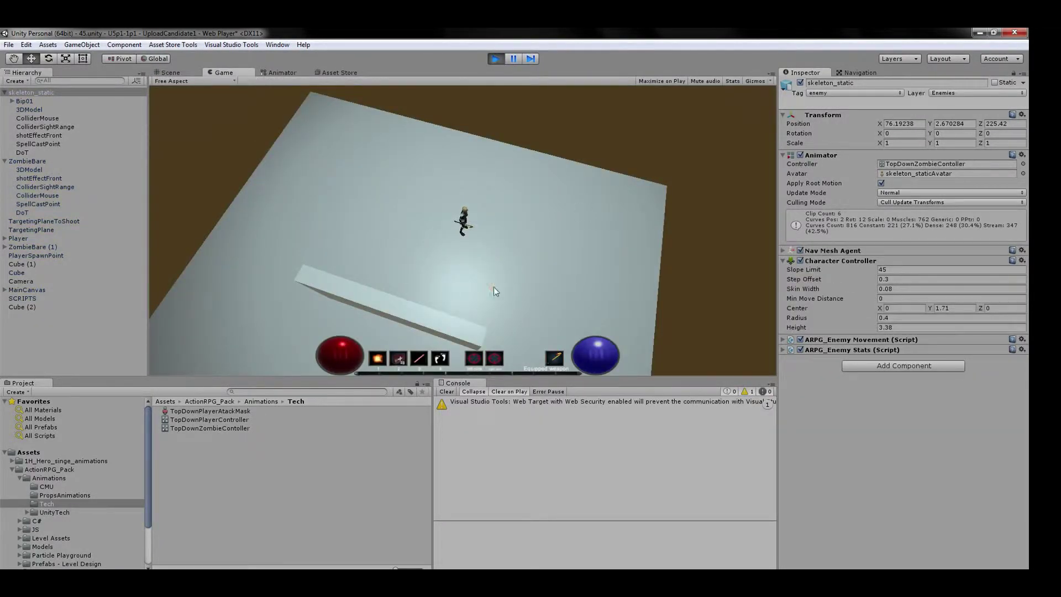
left_click(494, 287)
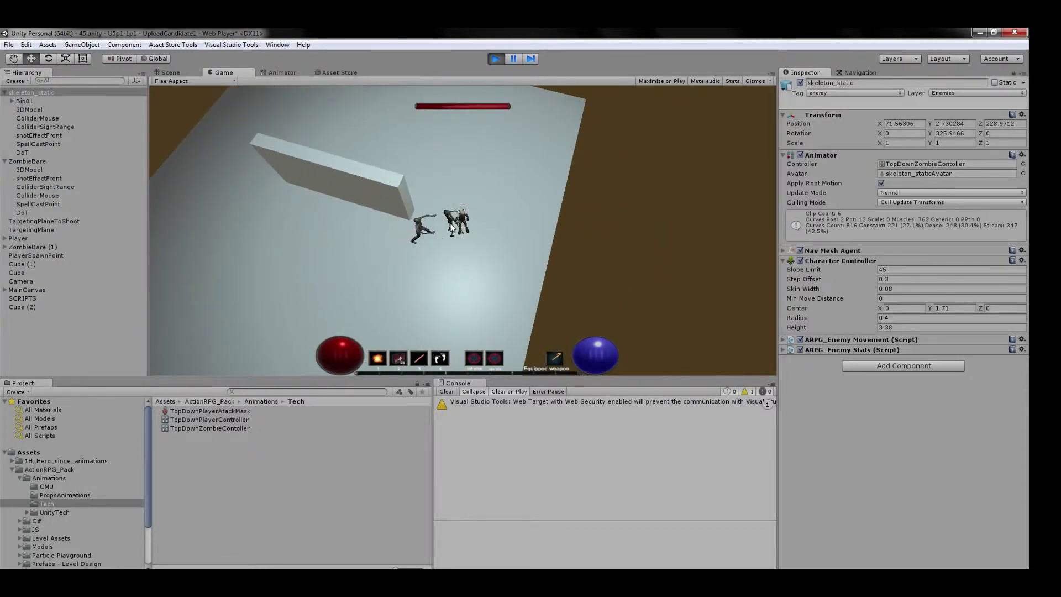
right_click(451, 227)
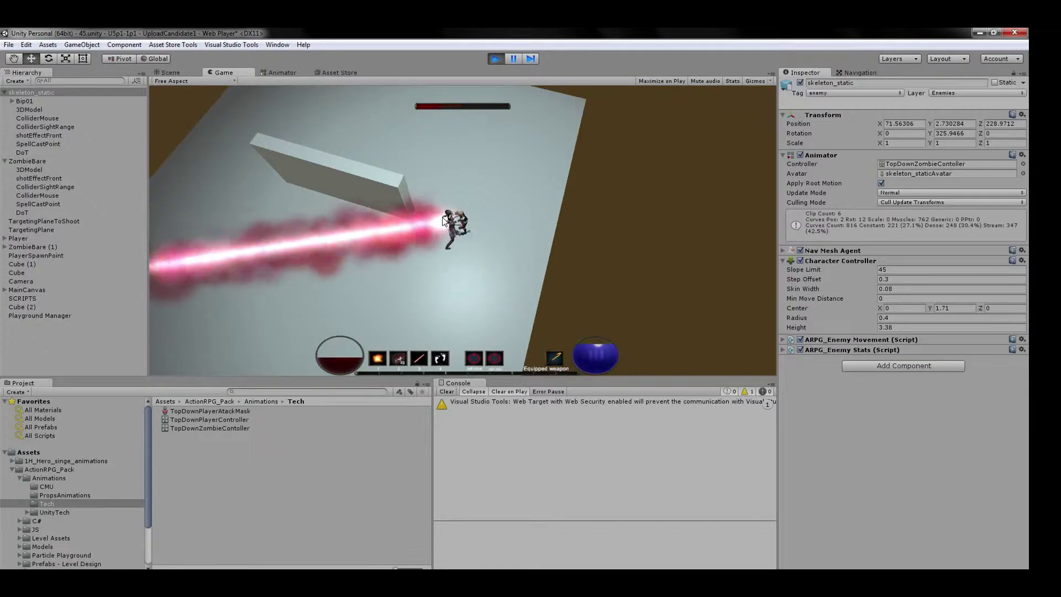
left_click(486, 185)
left_click(451, 276)
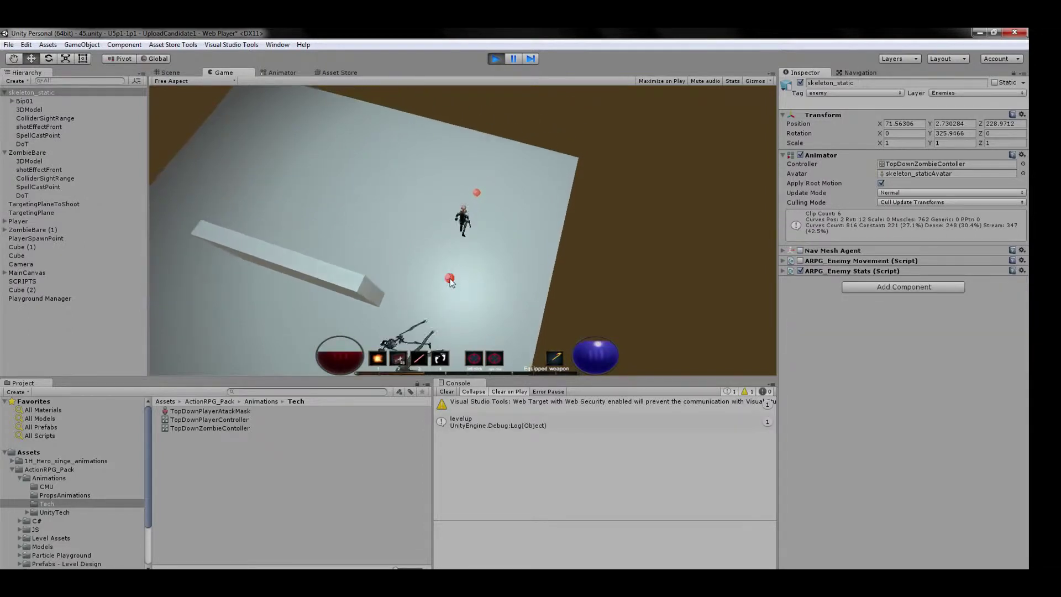
left_click(497, 60)
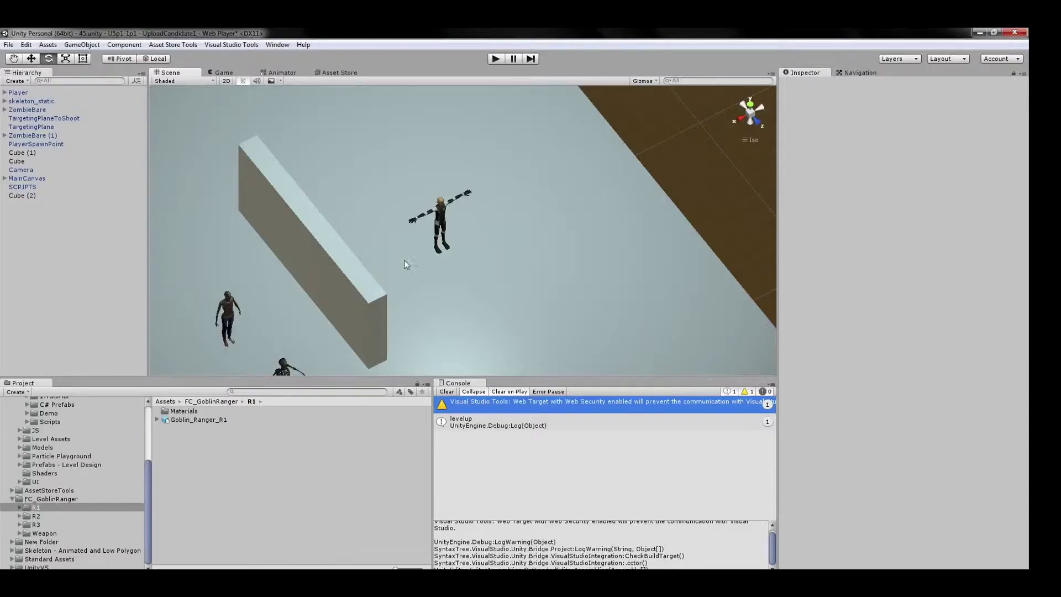
Confirm Goblin_Ranger_R1 has a Humanoid rig and drag the model into the scene.
left_click(282, 423)
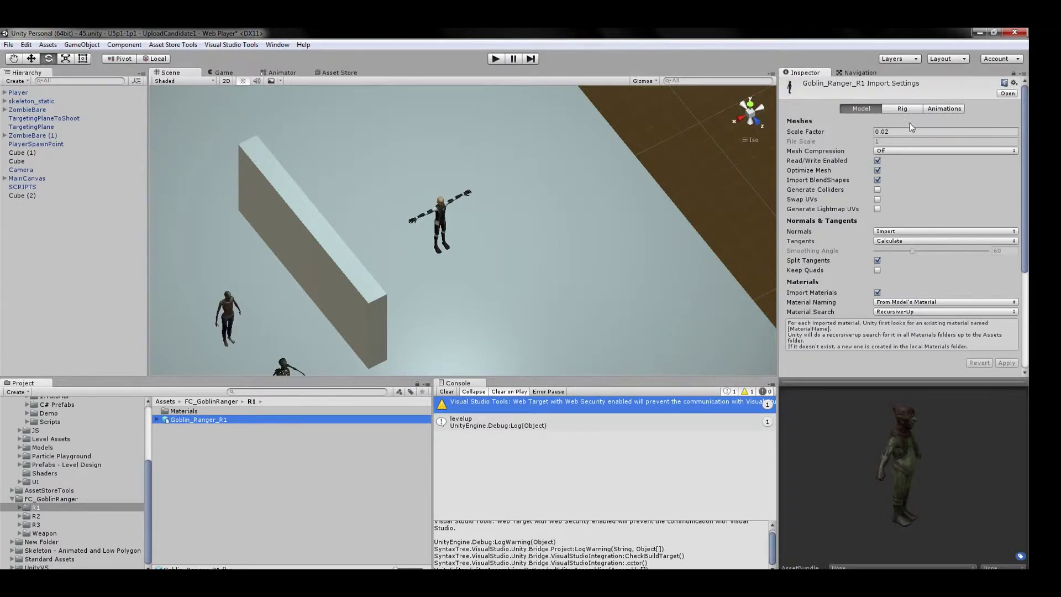
left_click(899, 109)
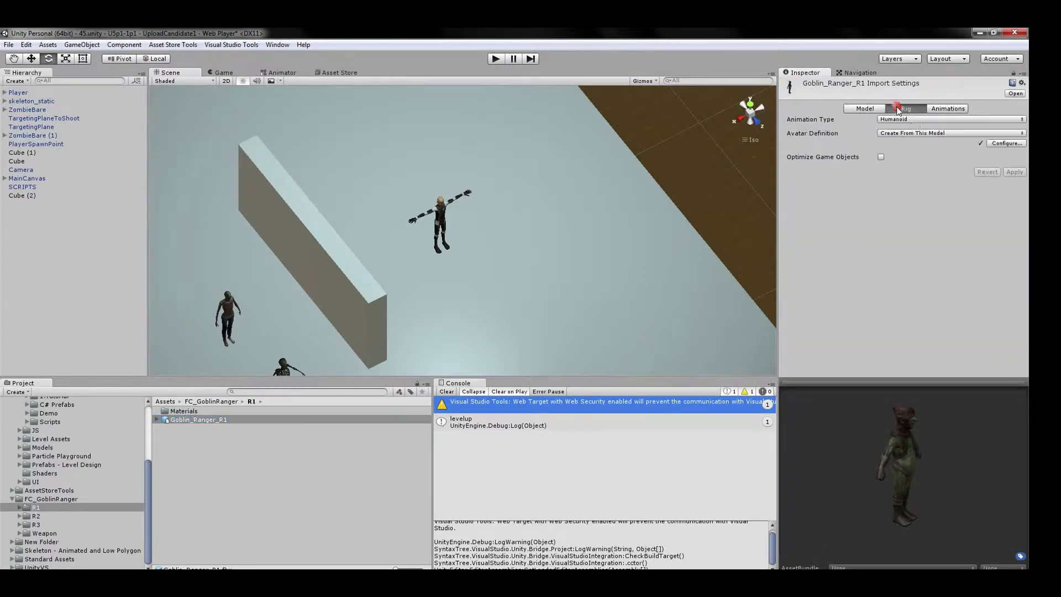
left_click(867, 108)
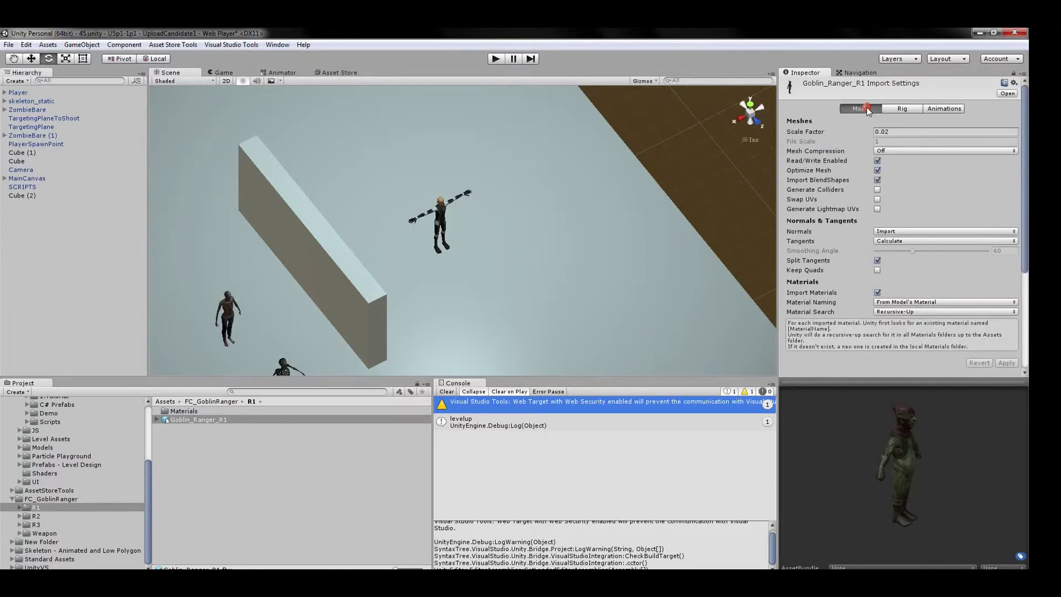
left_click_drag(267, 420, 394, 224)
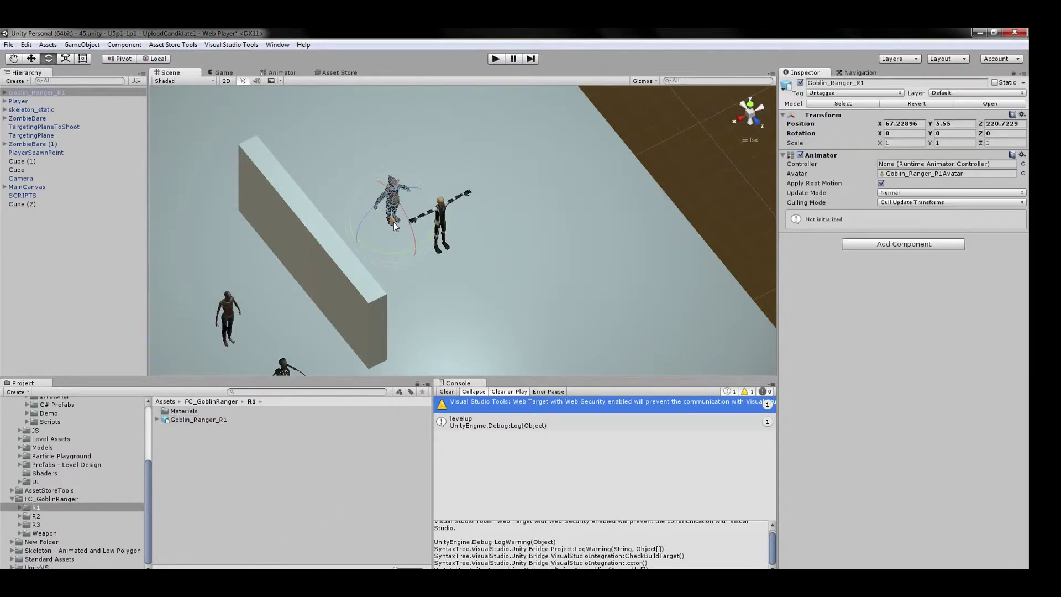
Paste the Player's Transform onto Goblin_Ranger_R1 (65.00953, 2.670284, 221.3343) and view it from the front.
left_click(38, 101)
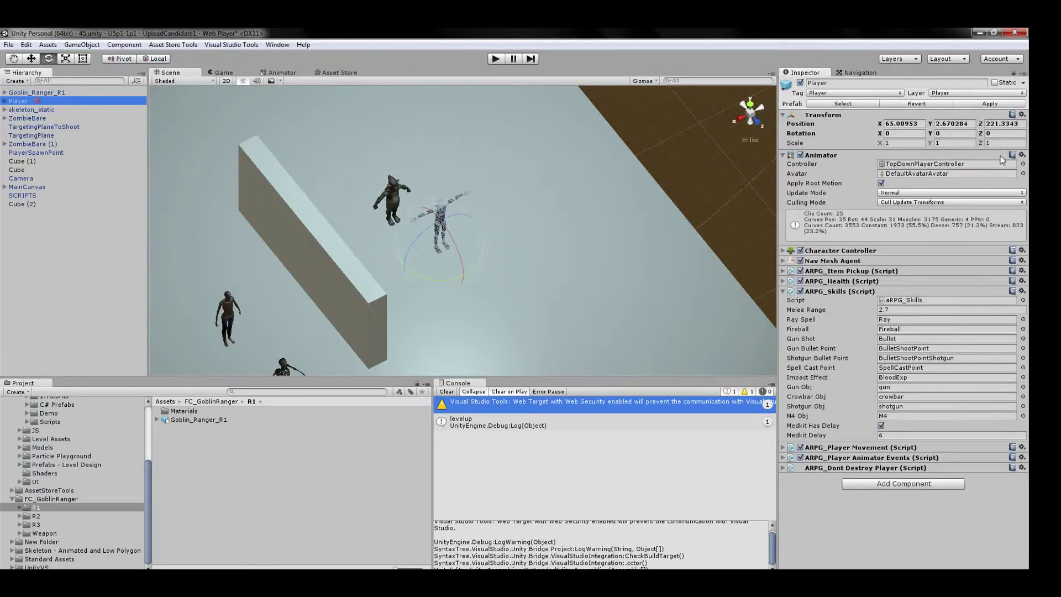
left_click(1022, 116)
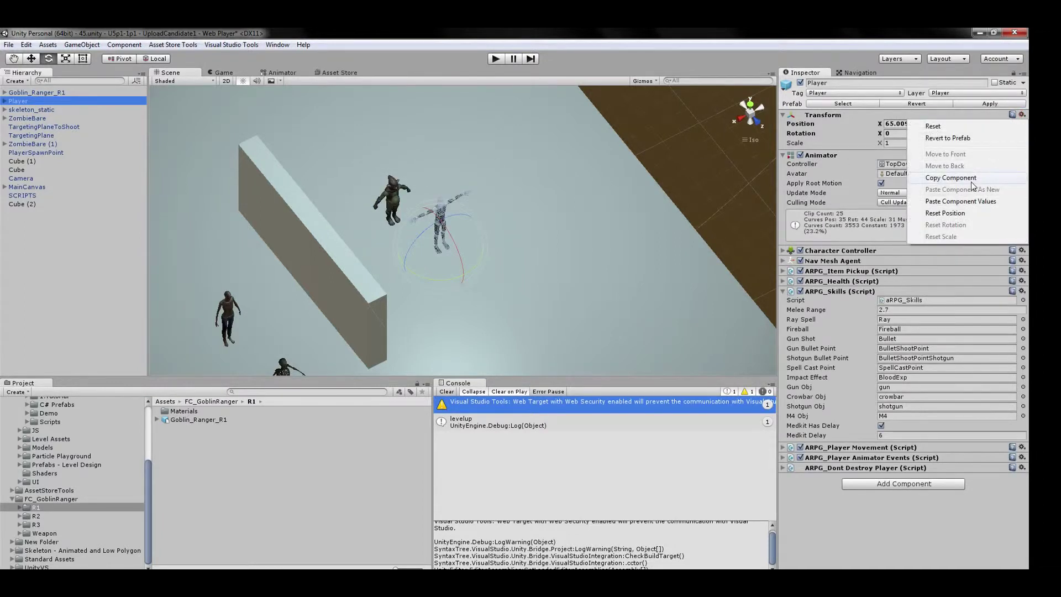
left_click(971, 180)
left_click(71, 93)
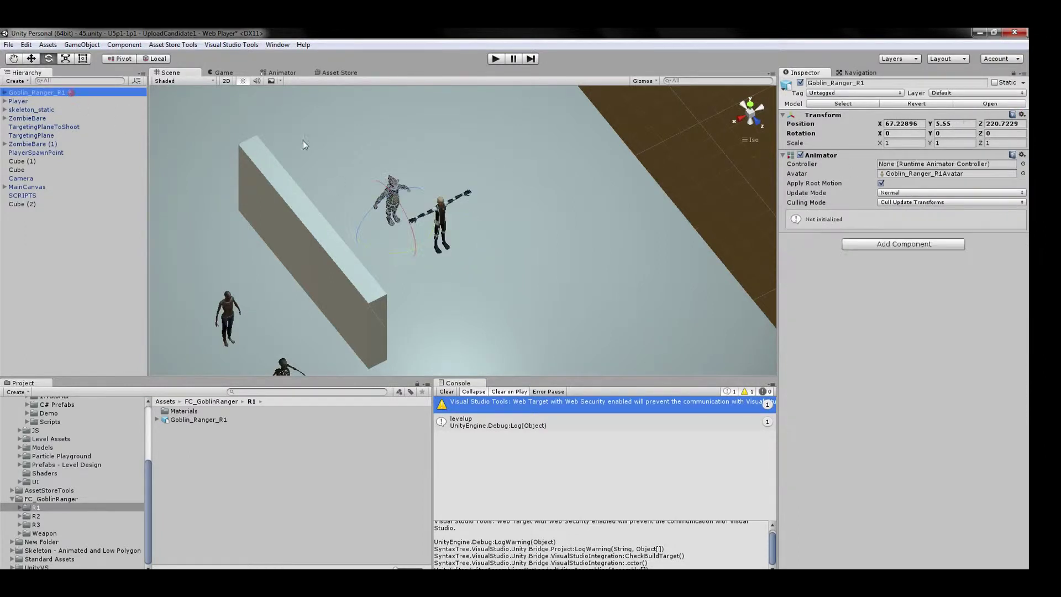
left_click(1023, 114)
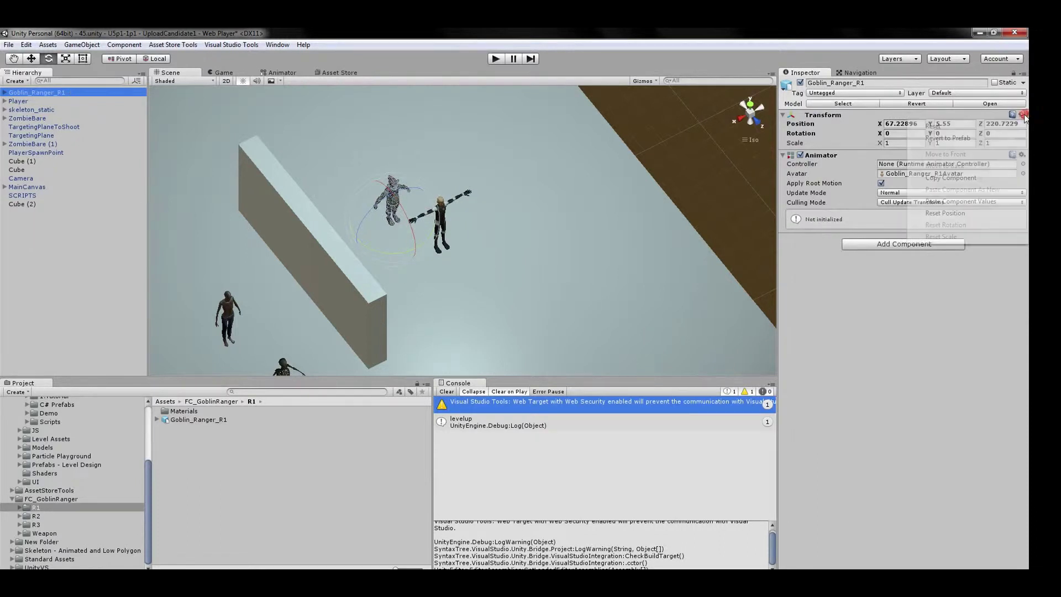
left_click(972, 202)
left_click(757, 122)
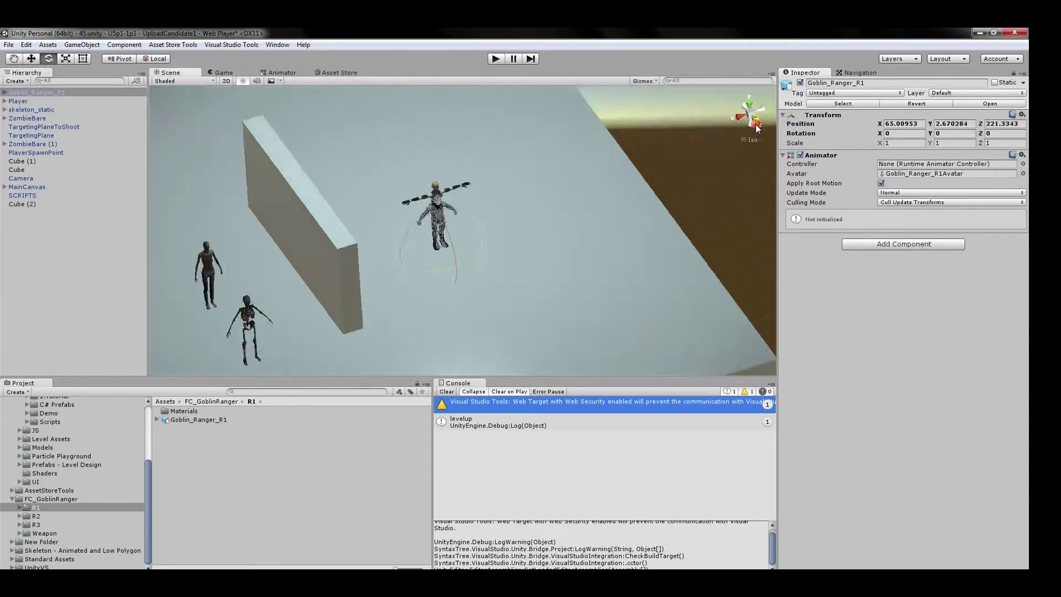
Apply Goblin_Ranger_R1's model Scale Factor as 0.023, then as 0.024, and check it.
left_click(296, 420)
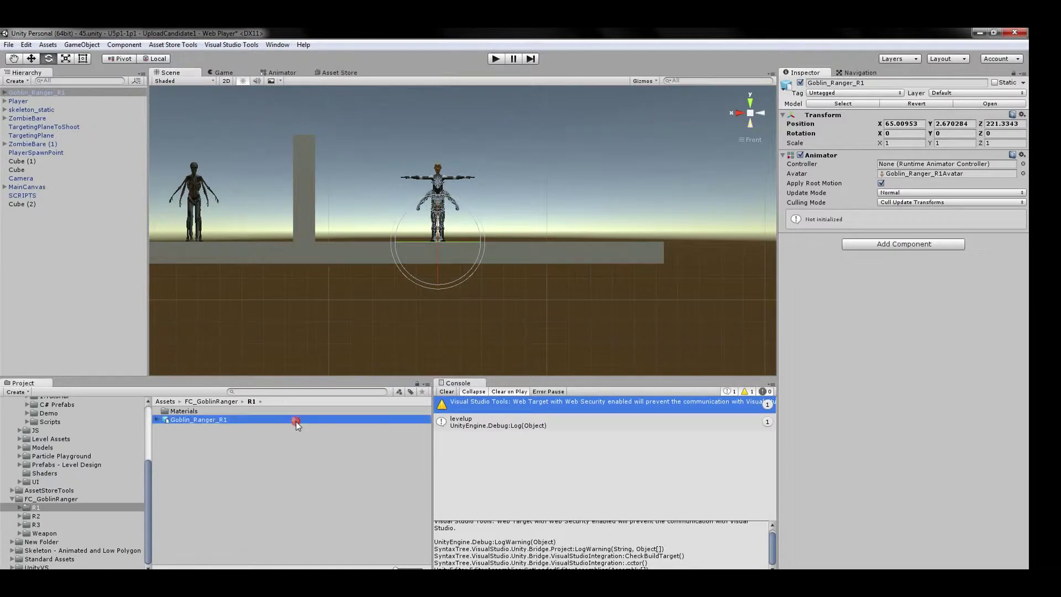
left_click(918, 131)
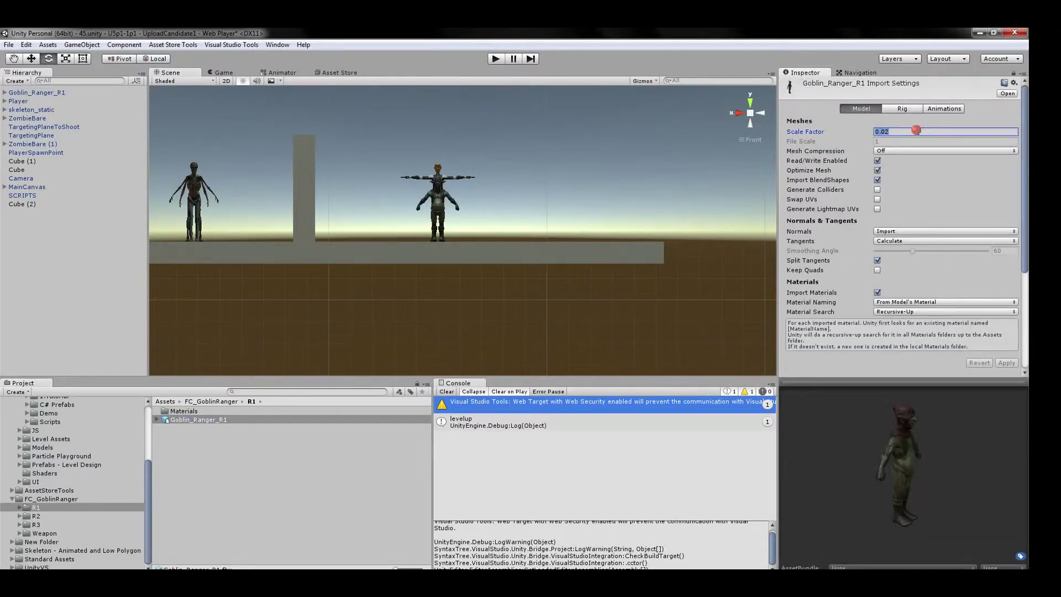
type("3")
left_click(1012, 364)
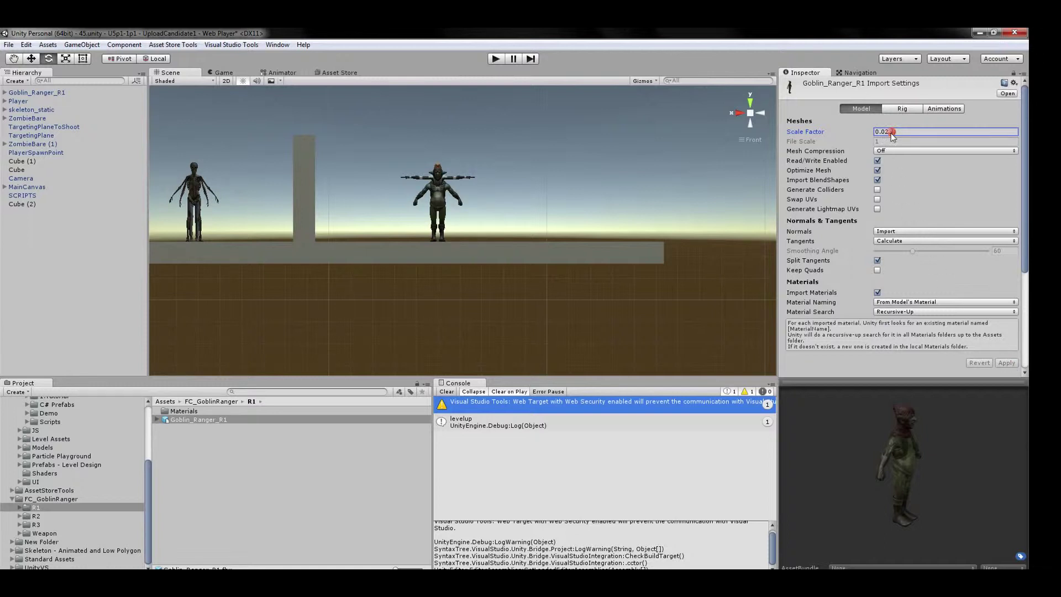
key("BackSpace")
type("4")
left_click(1007, 365)
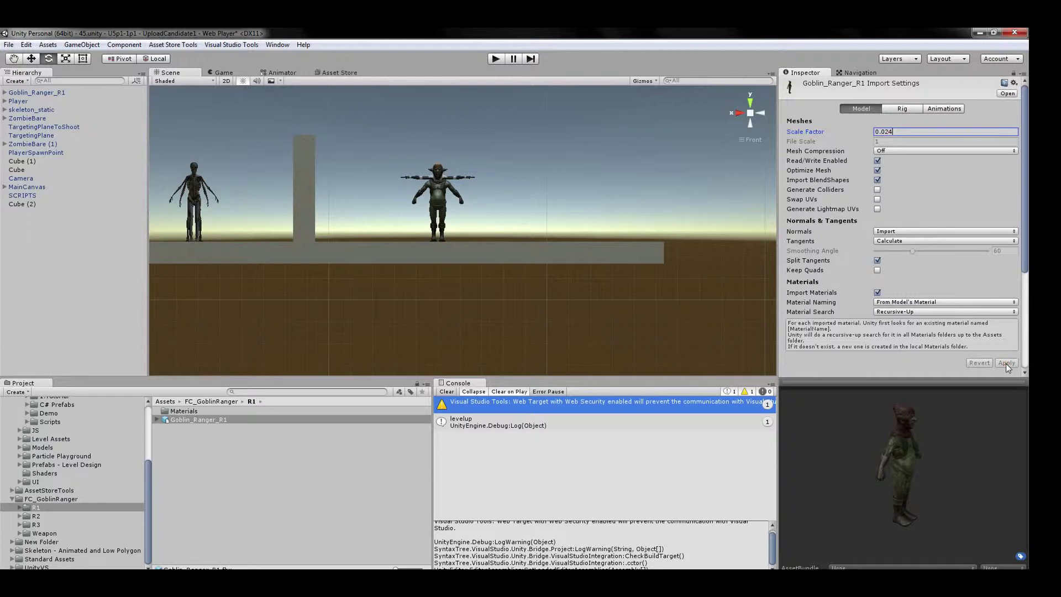
mouse_move(464, 161)
left_mouse_down("alt")
mouse_move(459, 236)
mouse_move(478, 257)
left_mouse_up("alt")
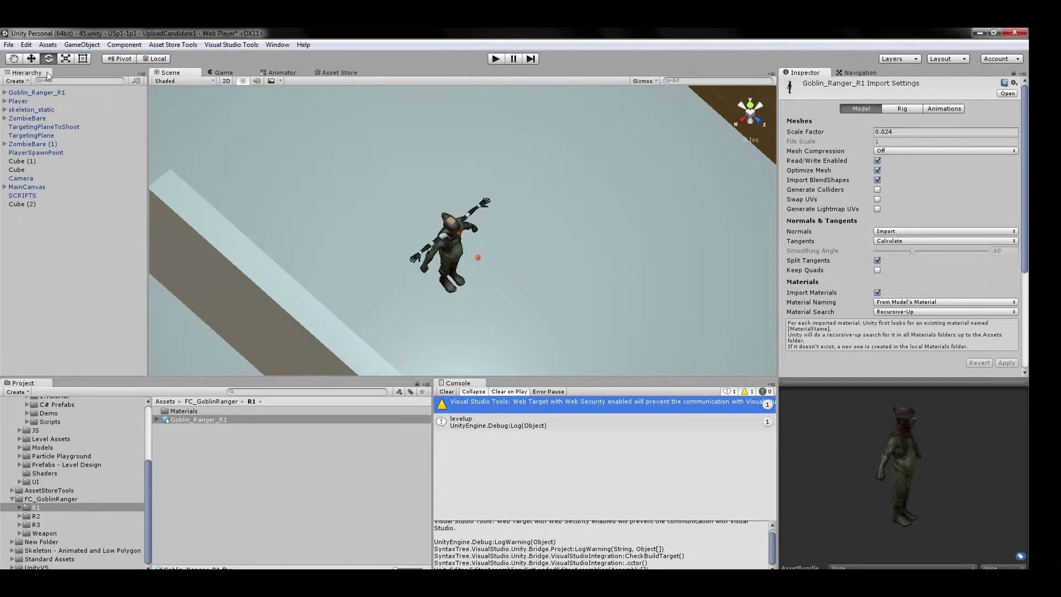
Give the goblin the Player's TopDownPlayerController animator controller.
left_click(16, 101)
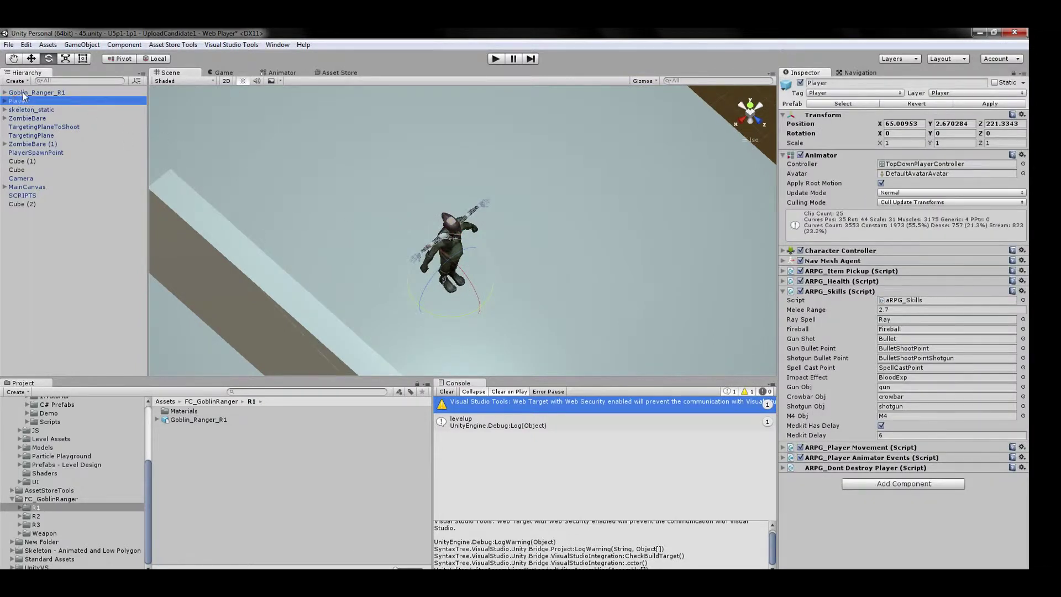
left_click(923, 165)
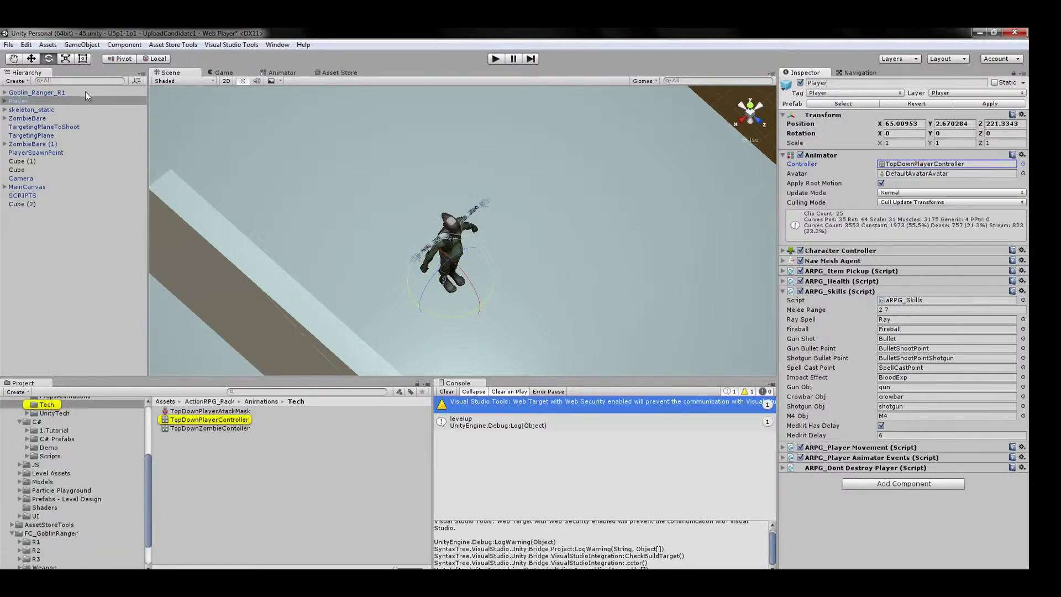
left_click(87, 93)
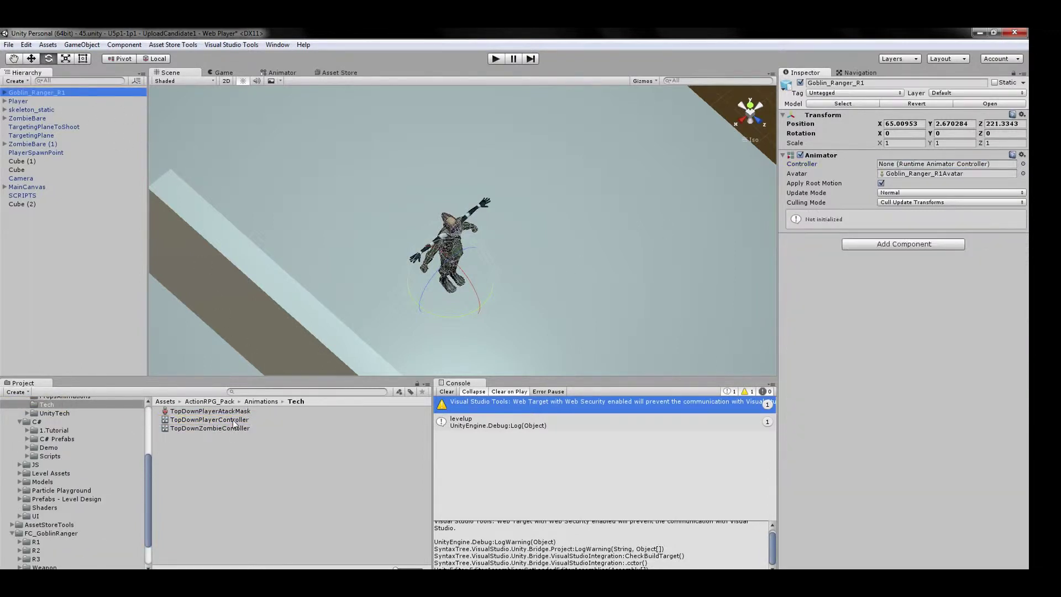
left_click_drag(234, 424, 924, 164)
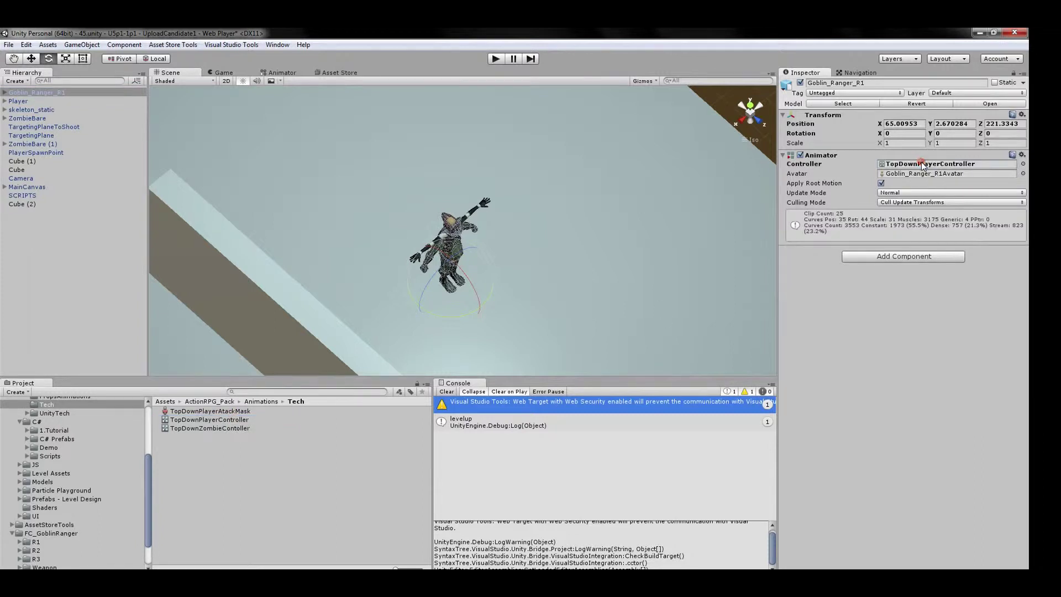
Copy the Player's Character Controller and Nav Mesh Agent onto the goblin as new components.
left_click(94, 101)
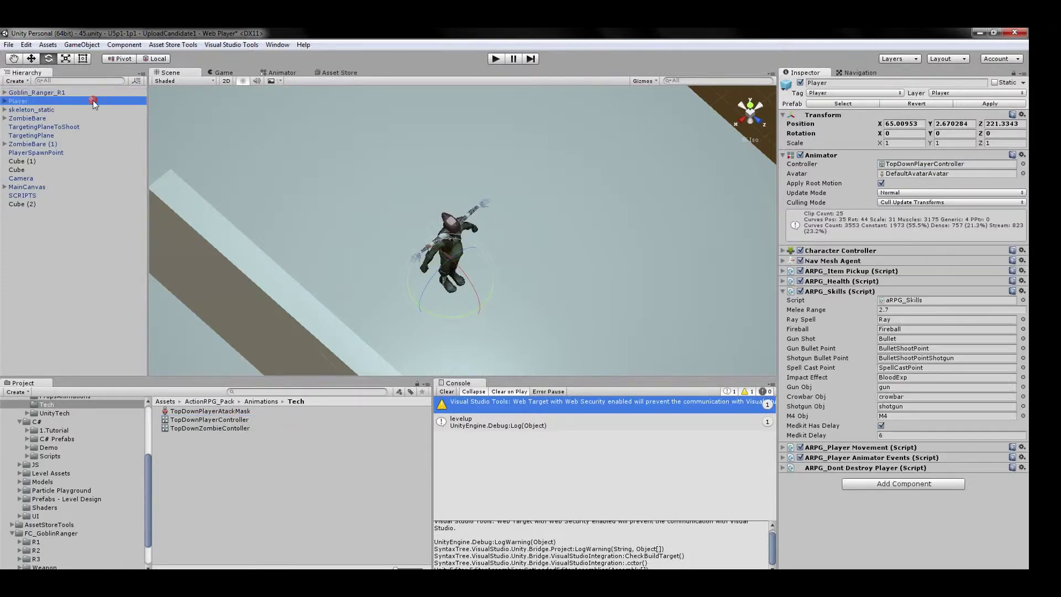
left_click(1023, 252)
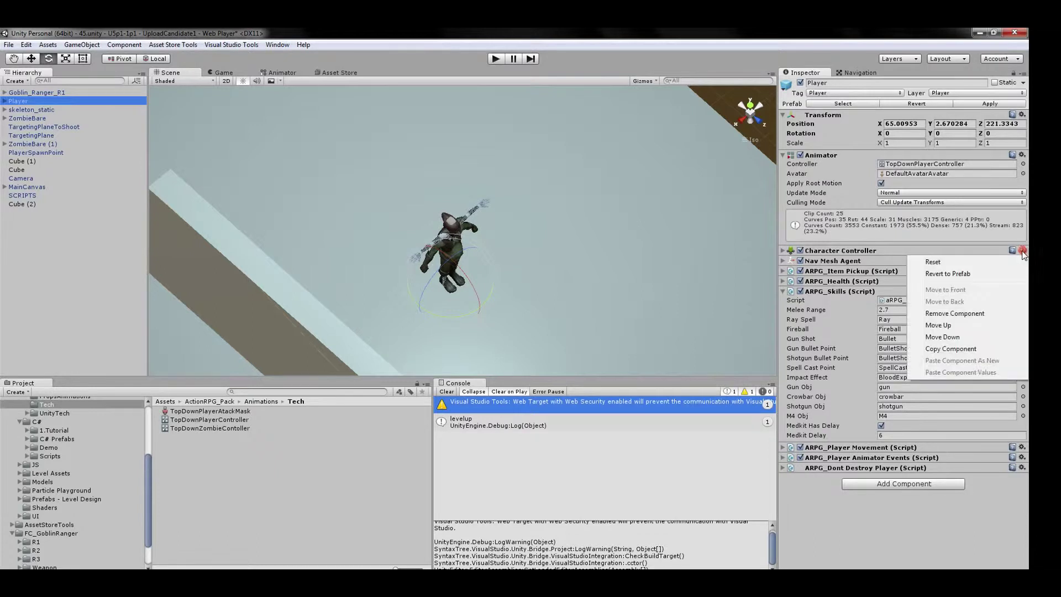
left_click(962, 351)
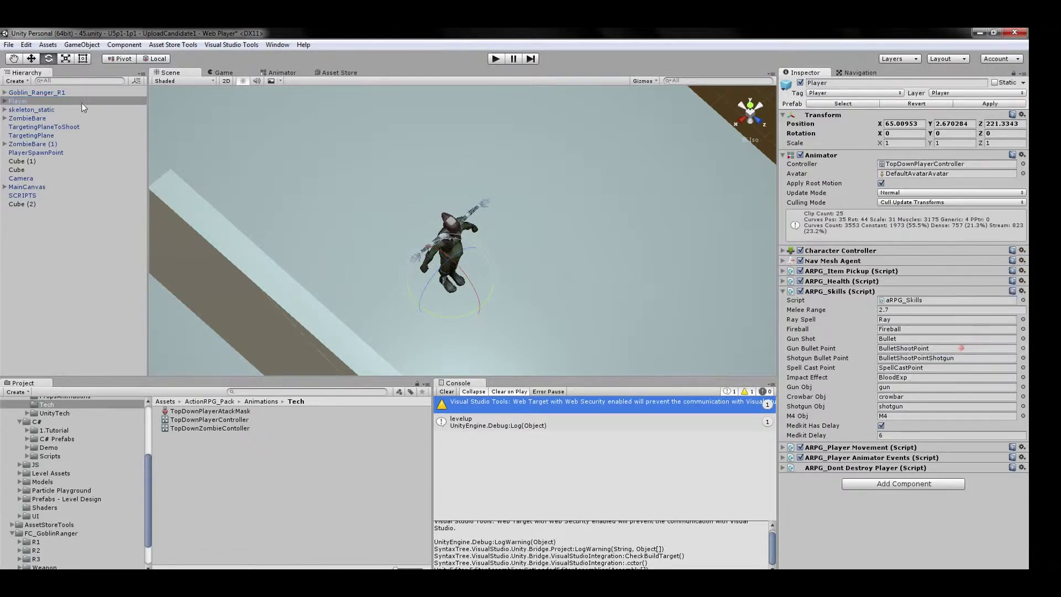
left_click(96, 92)
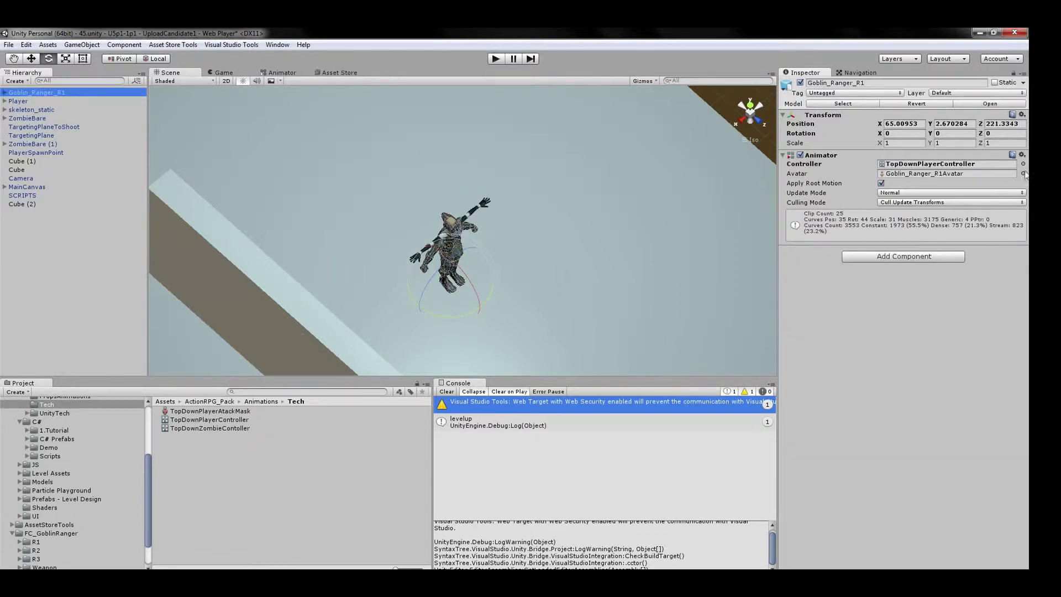
left_click(1023, 155)
left_click(987, 267)
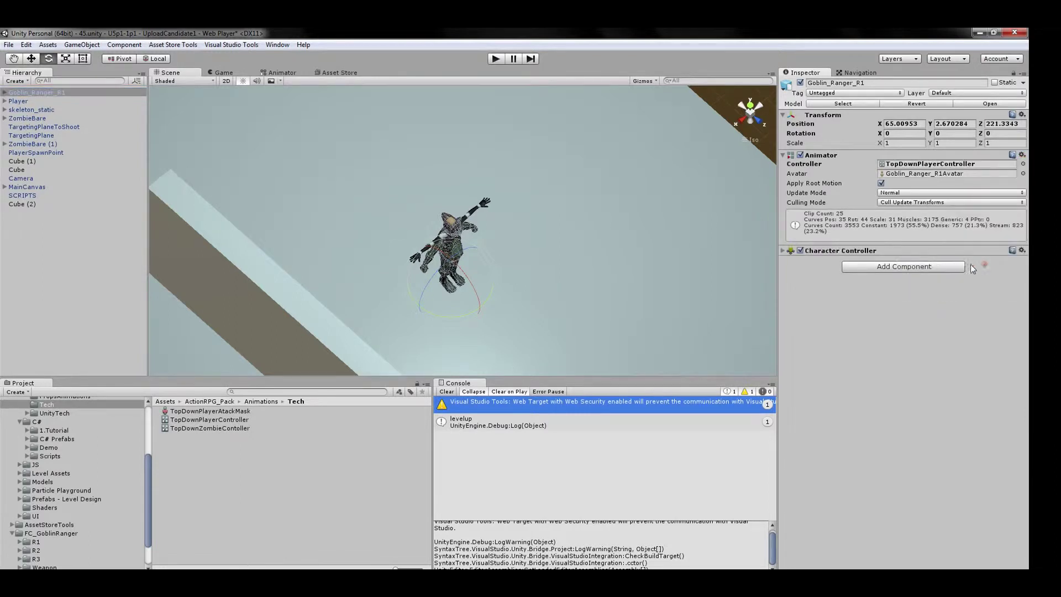
left_click(92, 102)
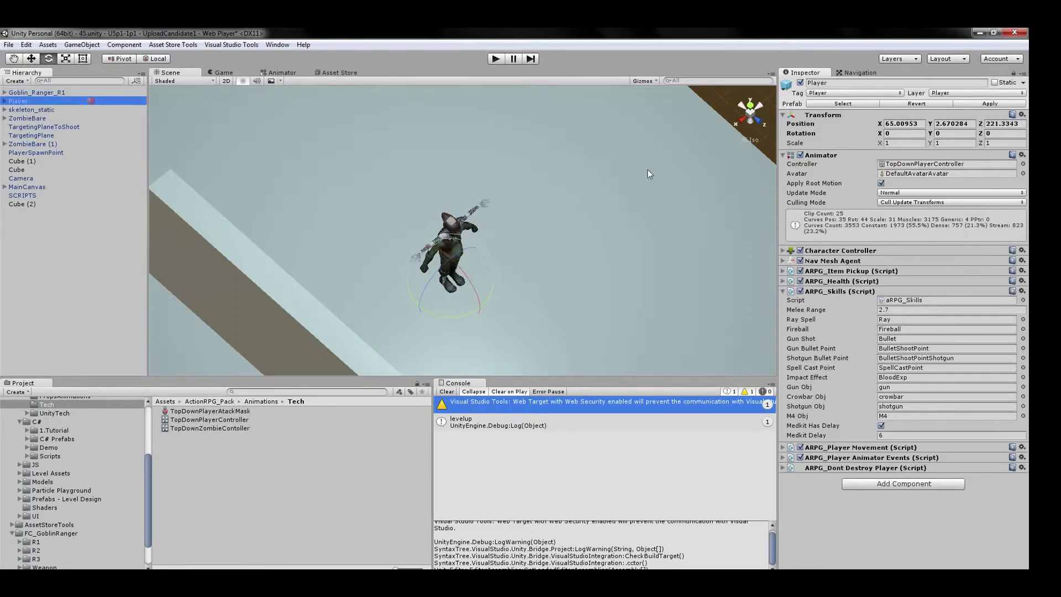
left_click(1022, 260)
left_click(956, 359)
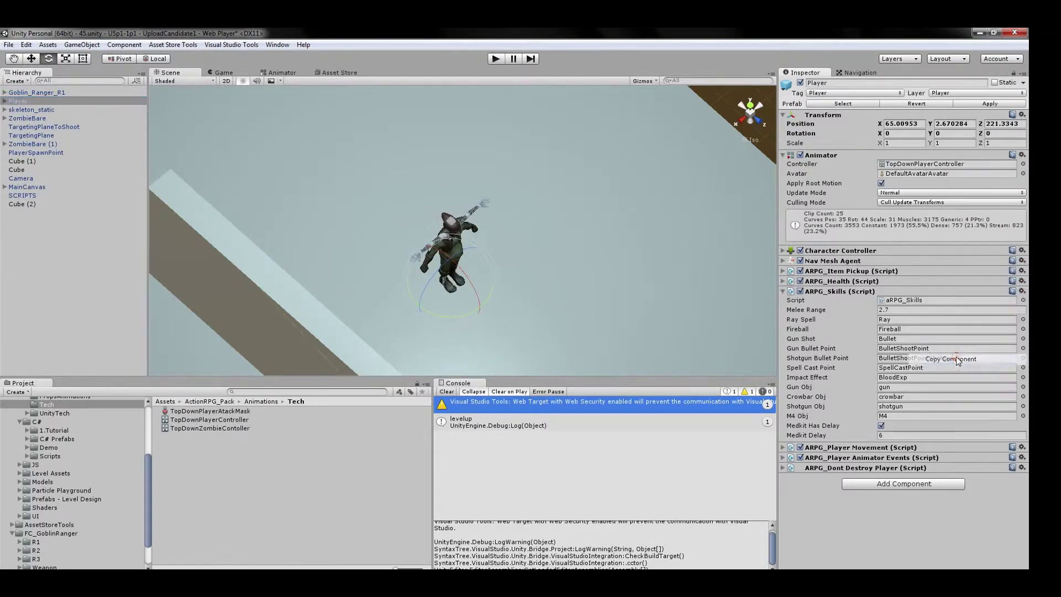
left_click(77, 93)
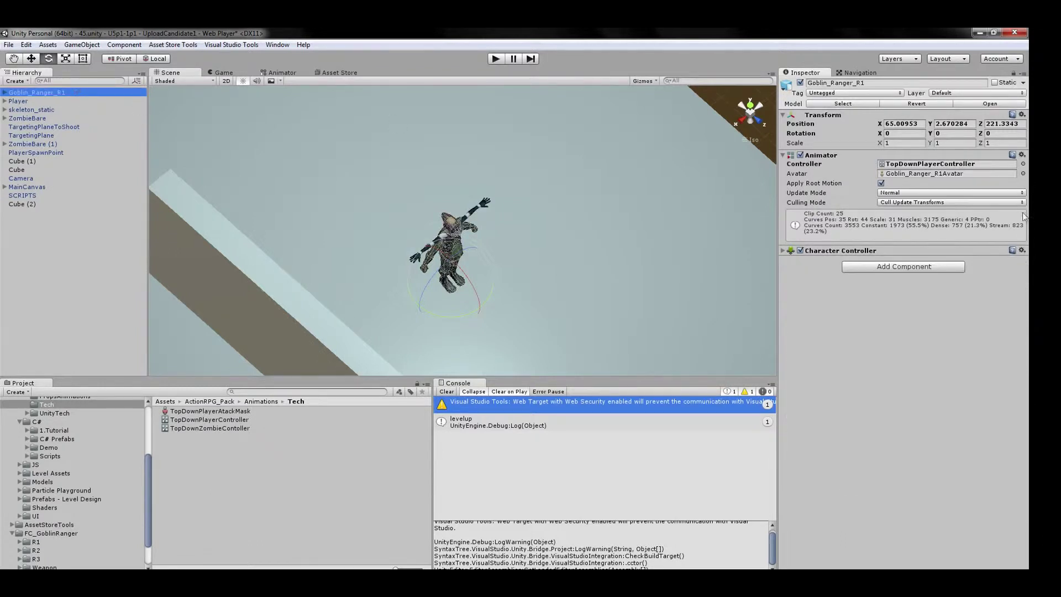
left_click(1022, 253)
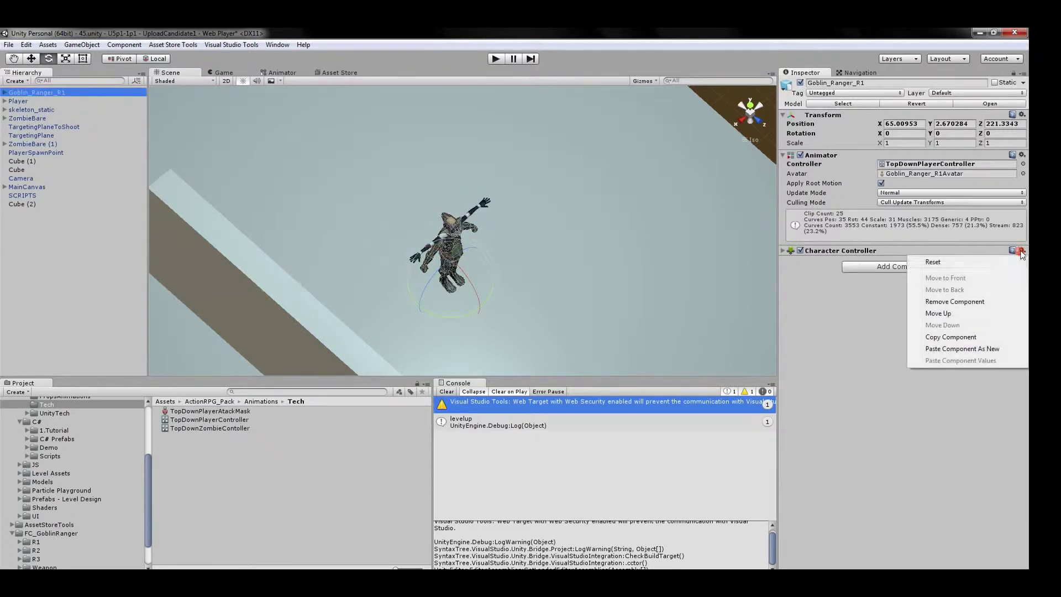
left_click(967, 350)
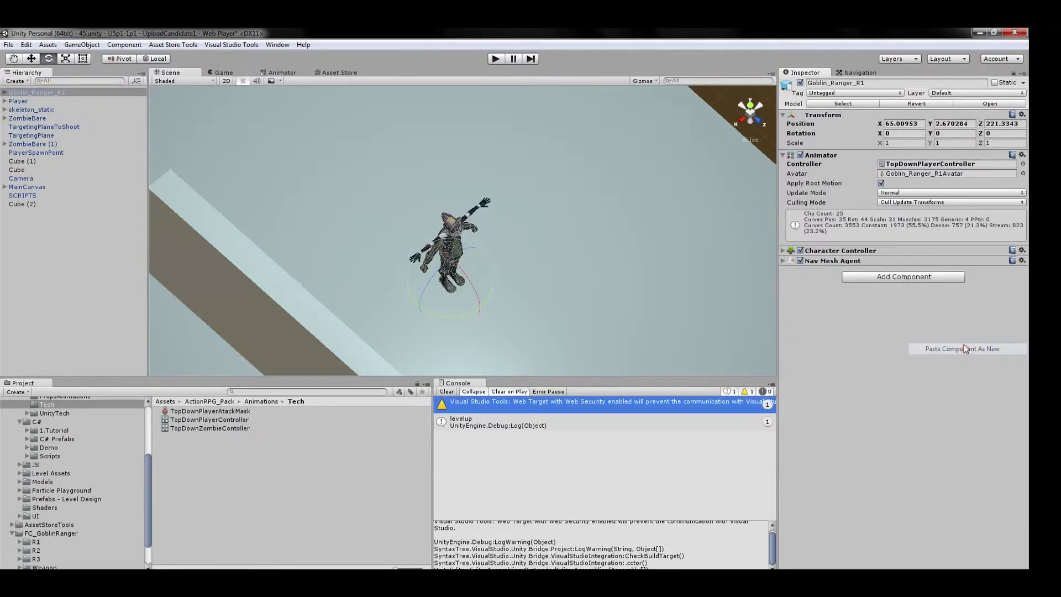
Copy the Player's ARPG_Item Pickup and ARPG_Health onto the goblin as new components.
left_click(99, 101)
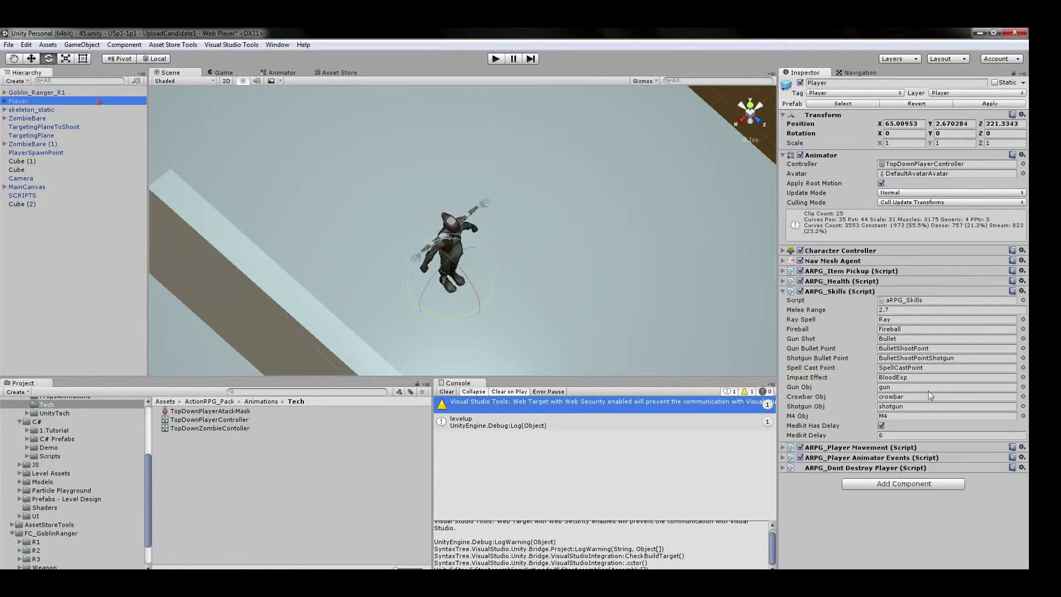
left_click(1023, 272)
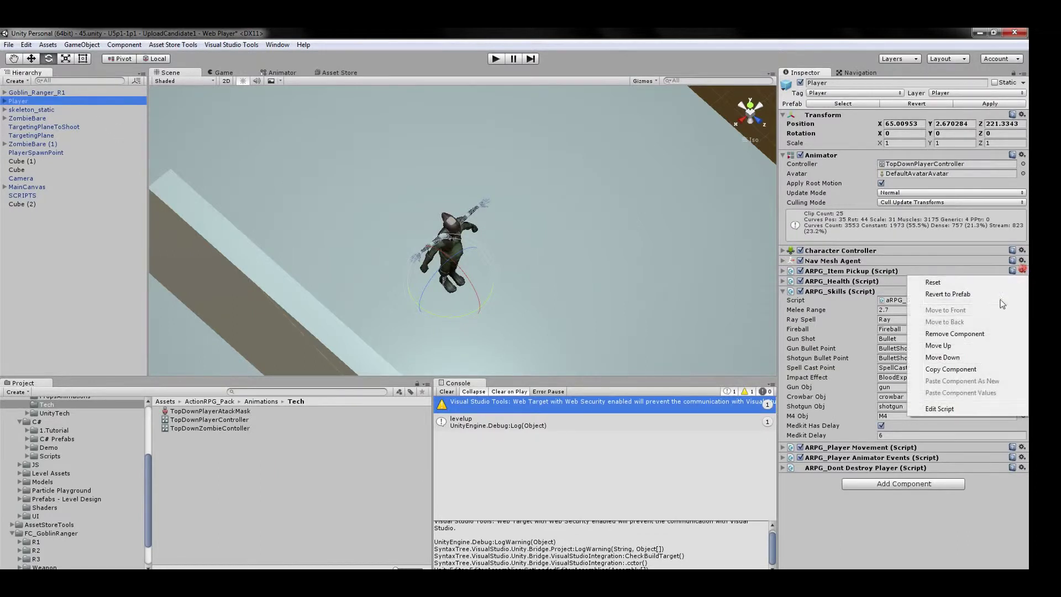
left_click(985, 369)
left_click(68, 93)
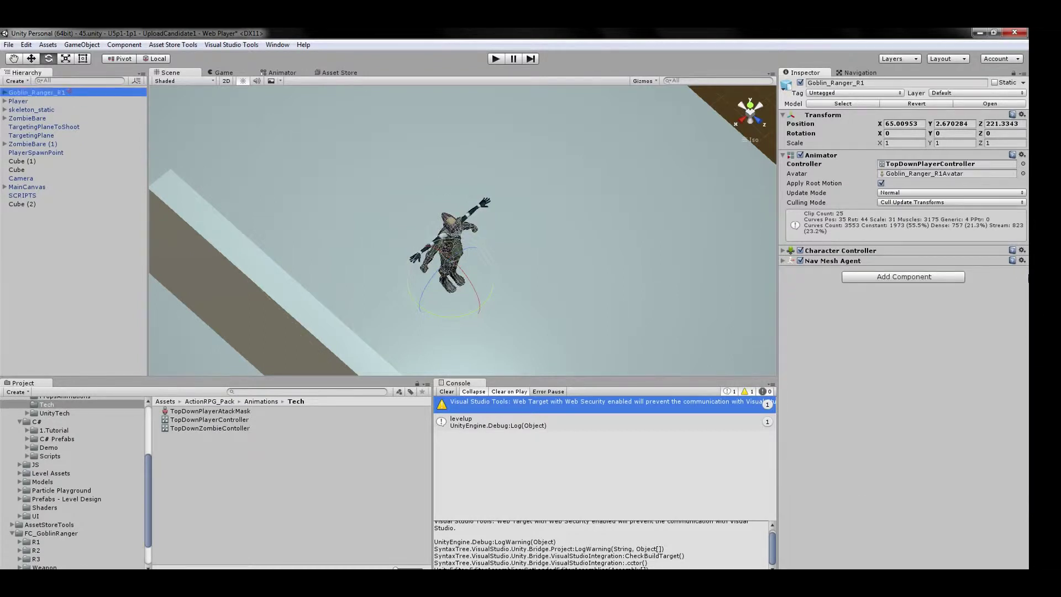
left_click(1023, 261)
left_click(993, 360)
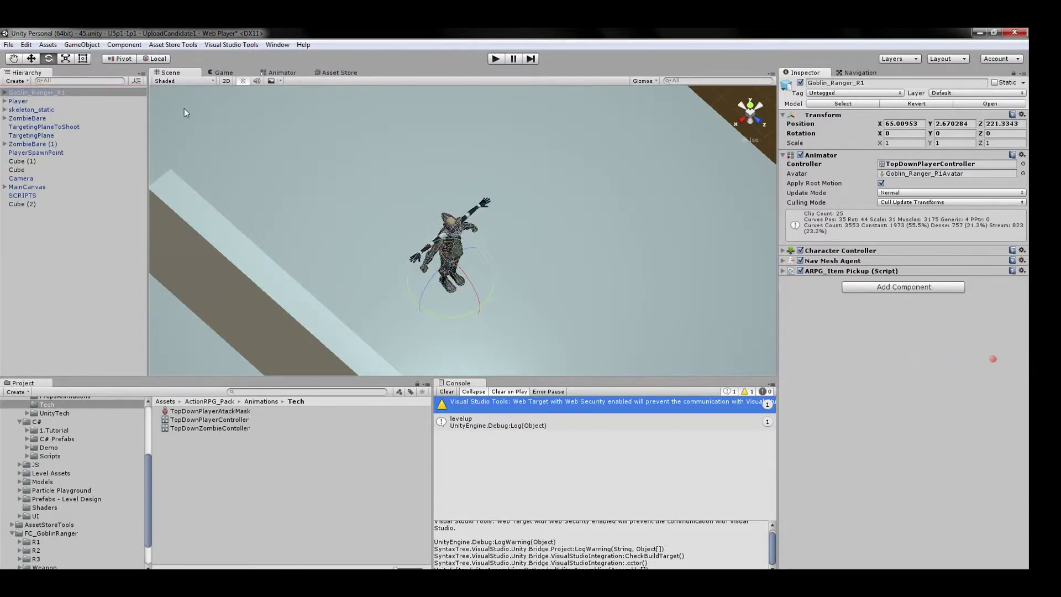
left_click(63, 101)
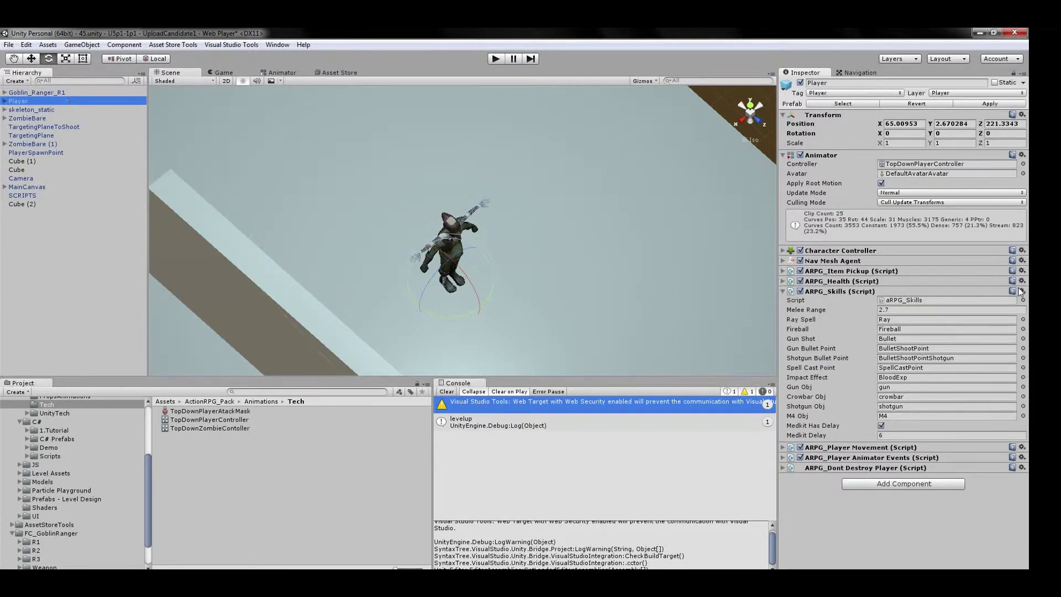
left_click(1022, 281)
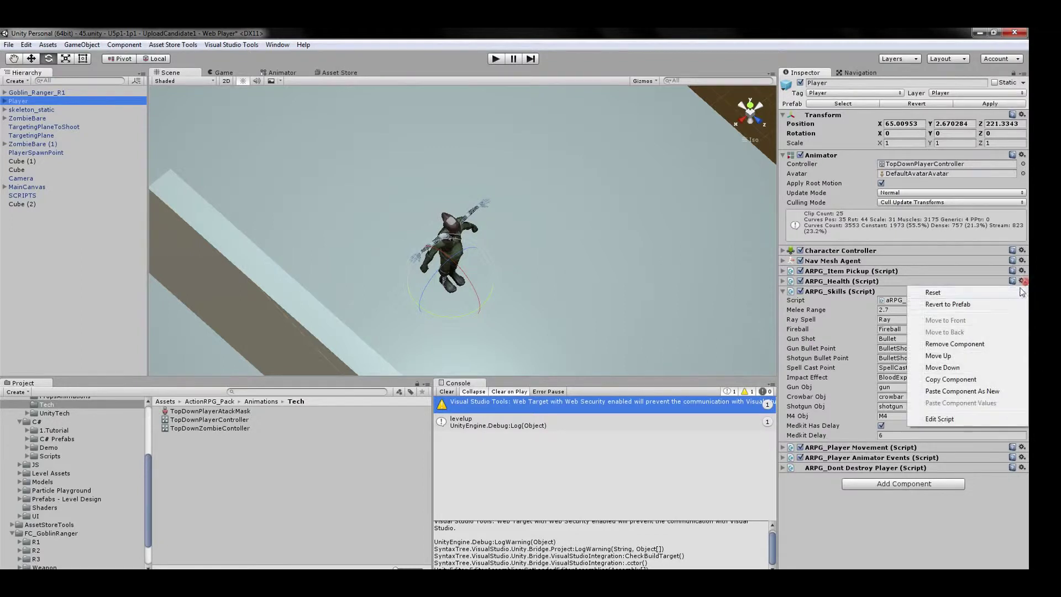
left_click(981, 382)
left_click(77, 91)
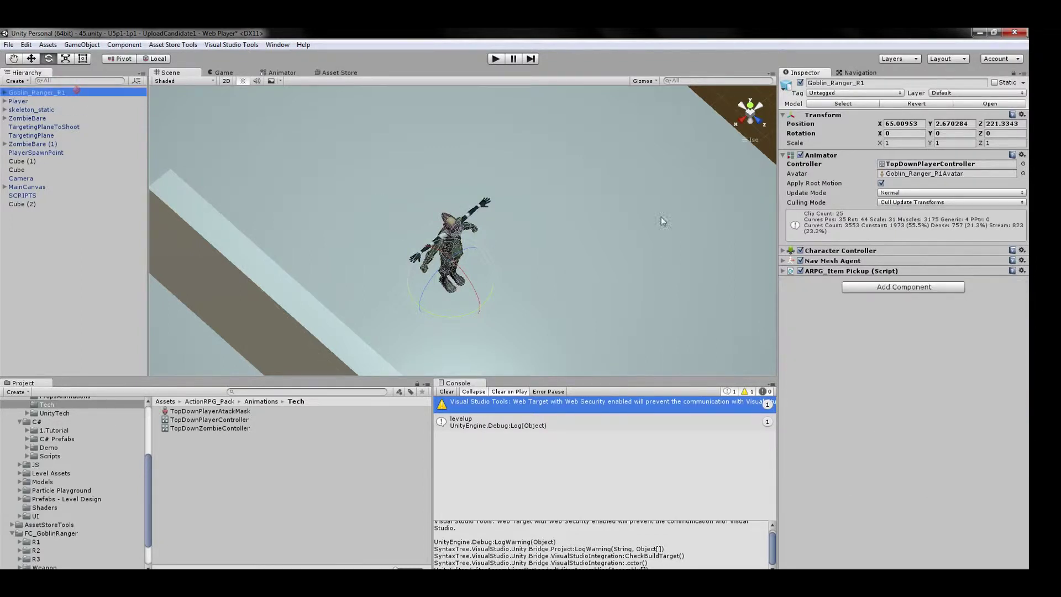
left_click(1022, 270)
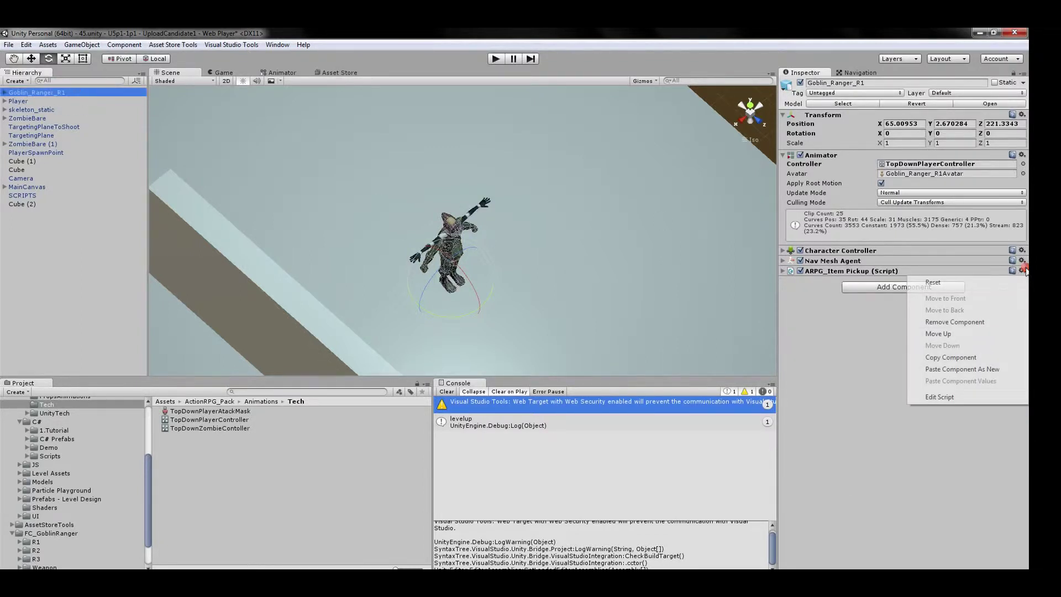
left_click(982, 370)
Copy the Player's ARPG_Skills onto the goblin as a new component.
left_click(58, 101)
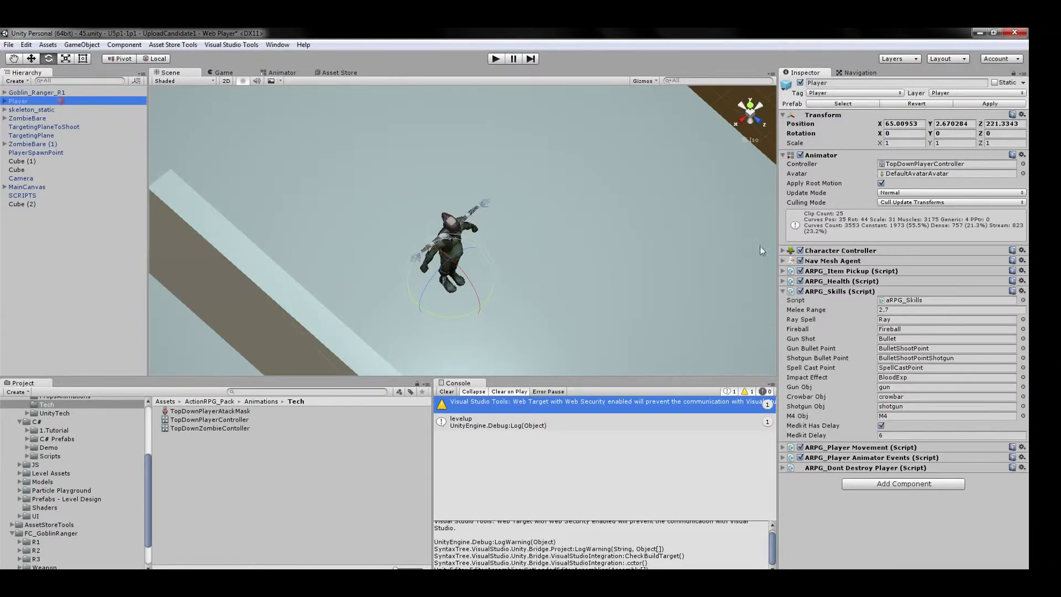
left_click(1022, 292)
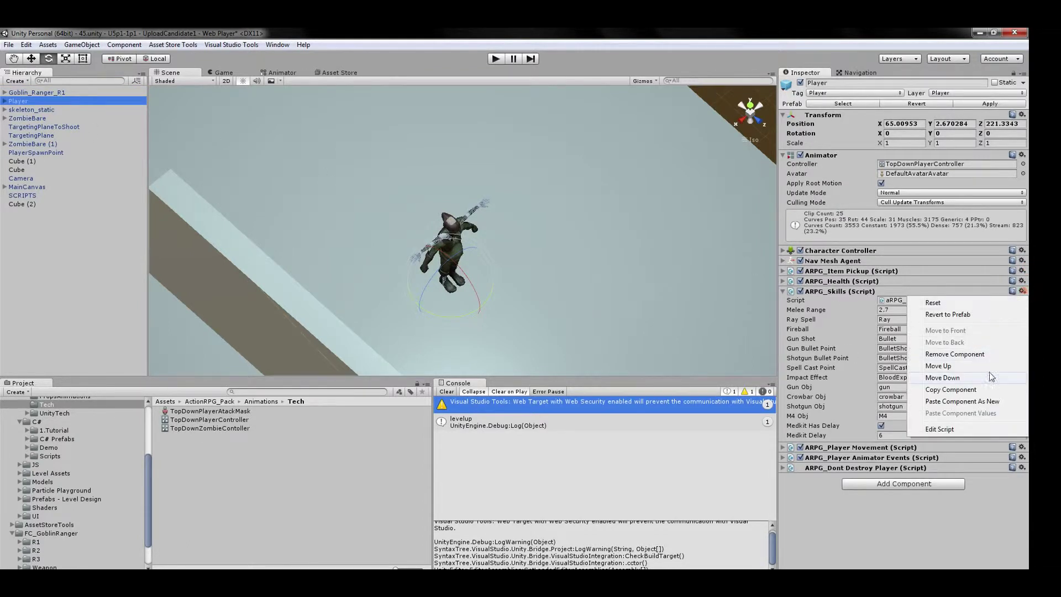
left_click(994, 394)
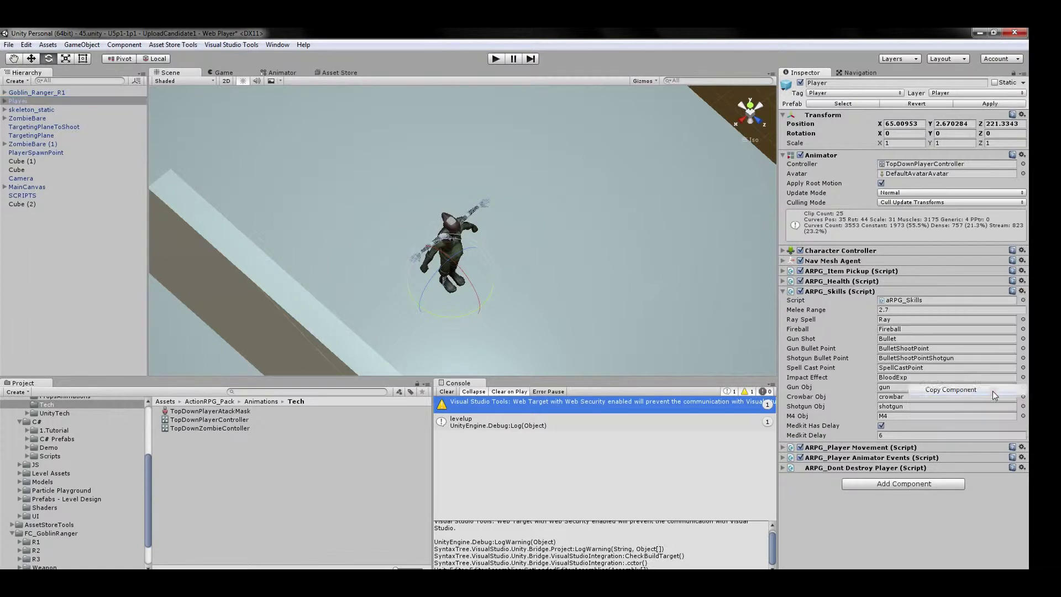
left_click(107, 92)
left_click(1023, 282)
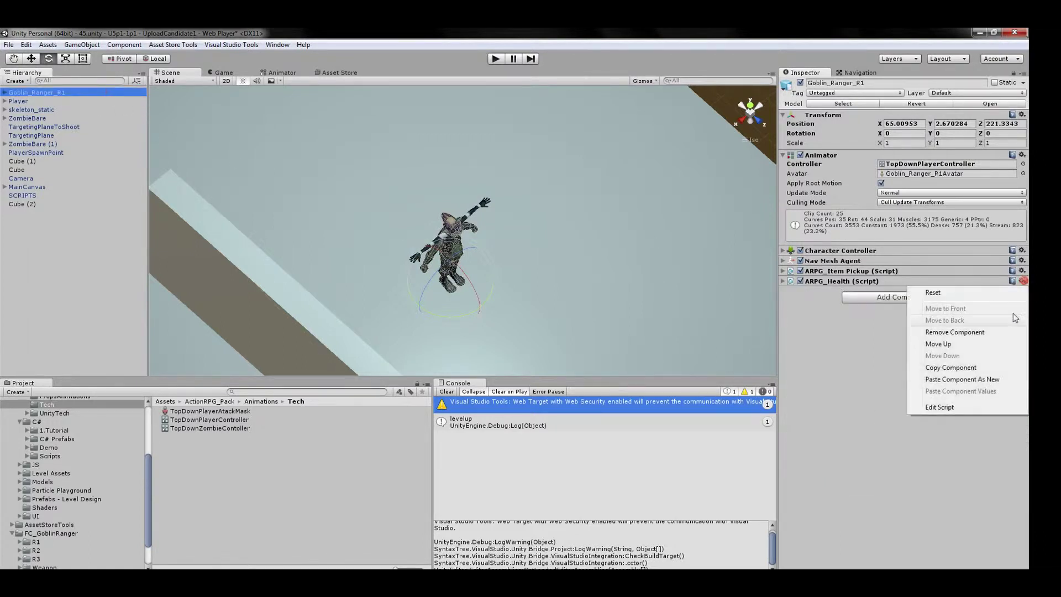
left_click(997, 381)
left_click(52, 102)
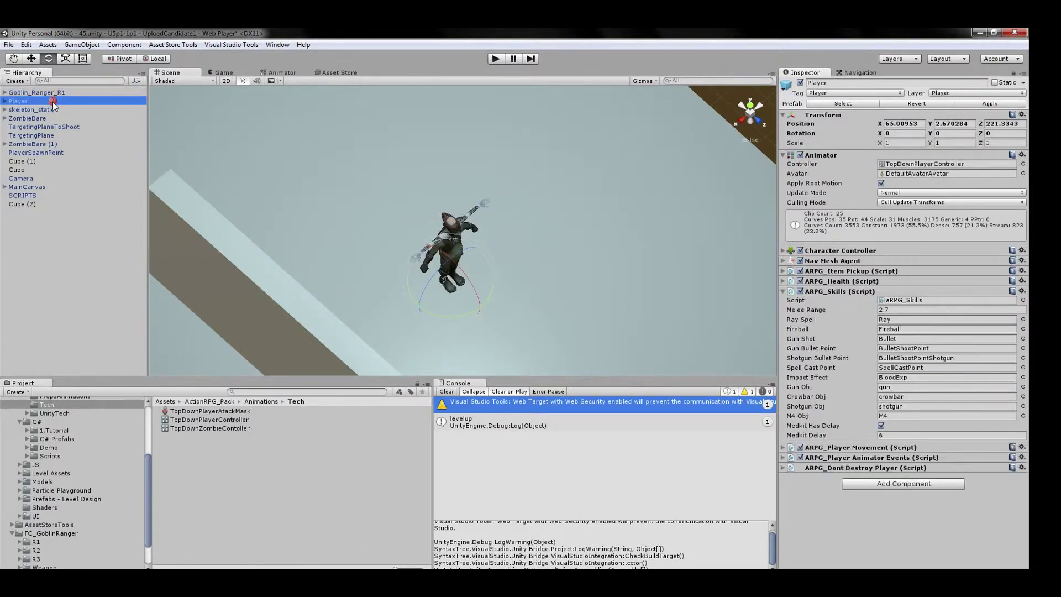
left_click(1022, 447)
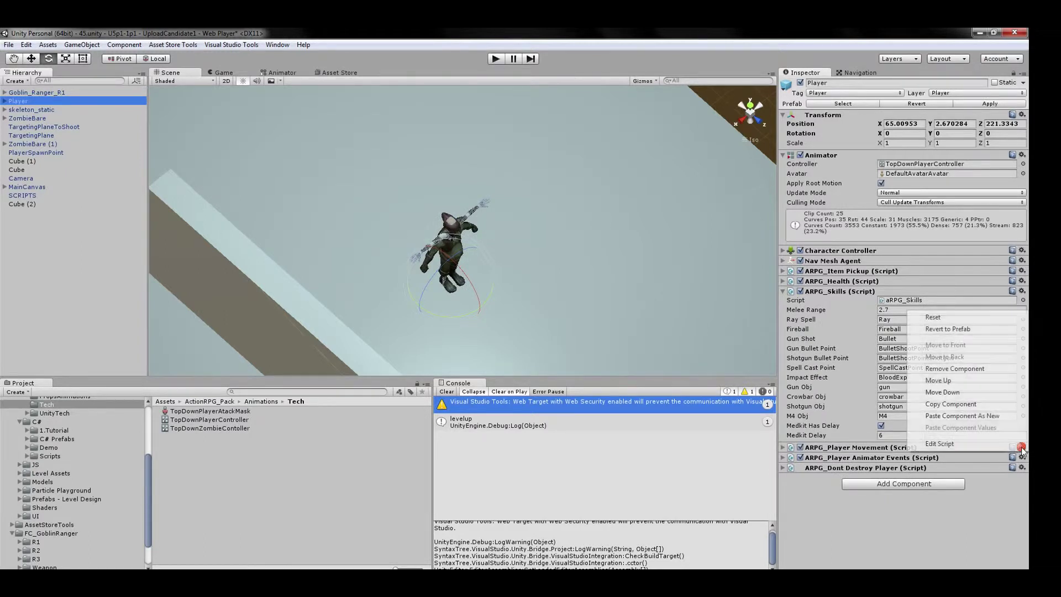
Paste copies of the Player's ARPG_Player Movement and ARPG_Player Animator Events onto the goblin.
left_click(988, 403)
left_click(75, 93)
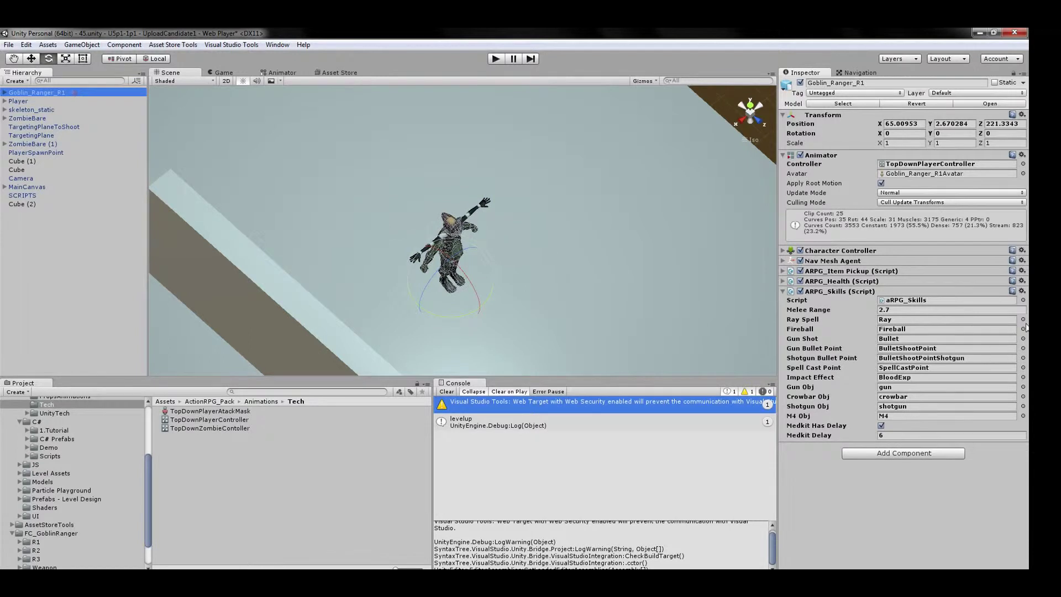
left_click(1022, 292)
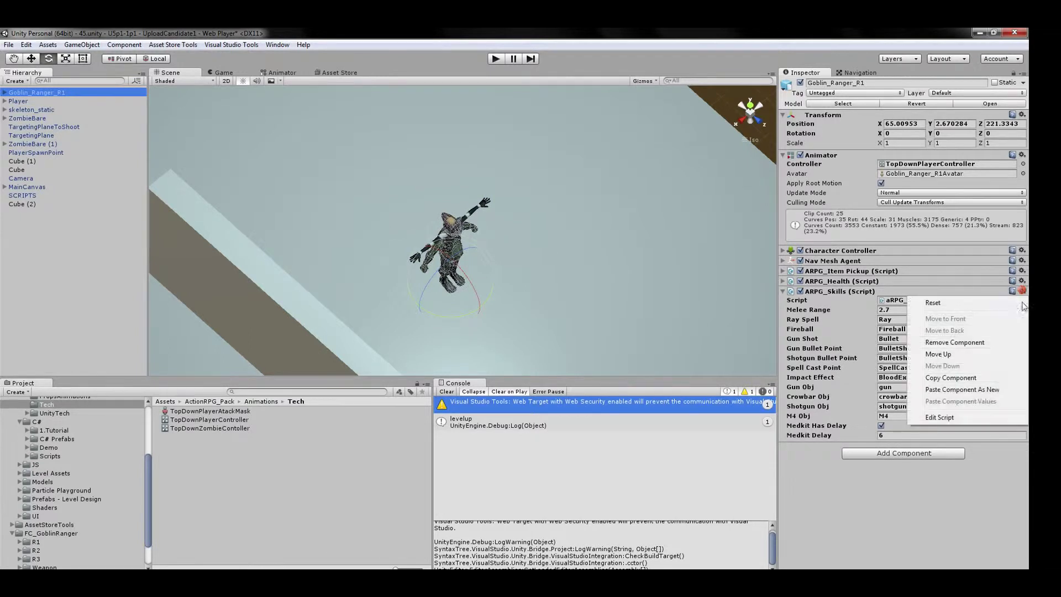
left_click(1002, 390)
left_click(37, 100)
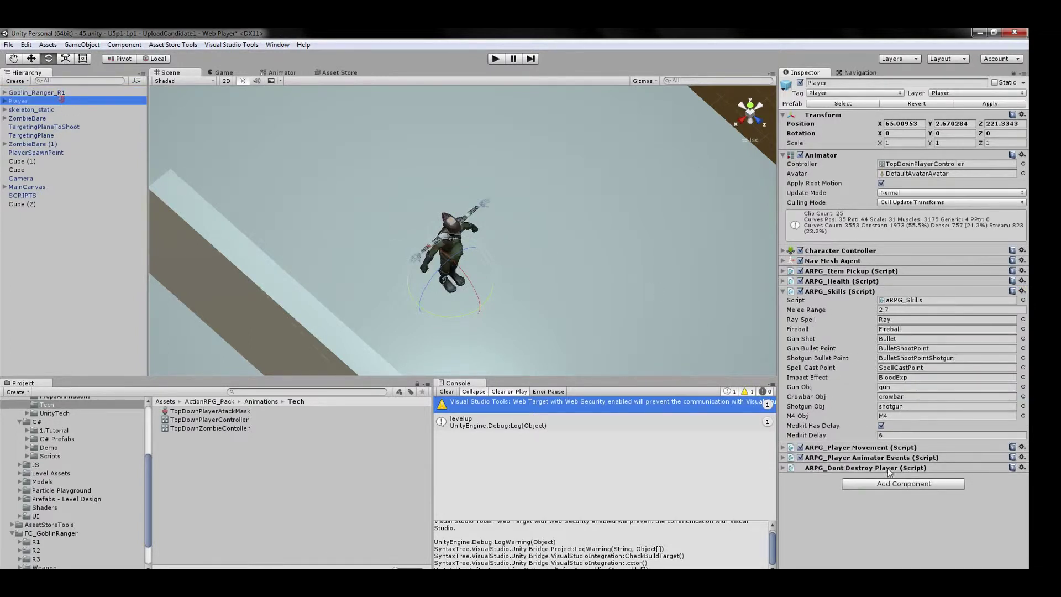
left_click(1022, 458)
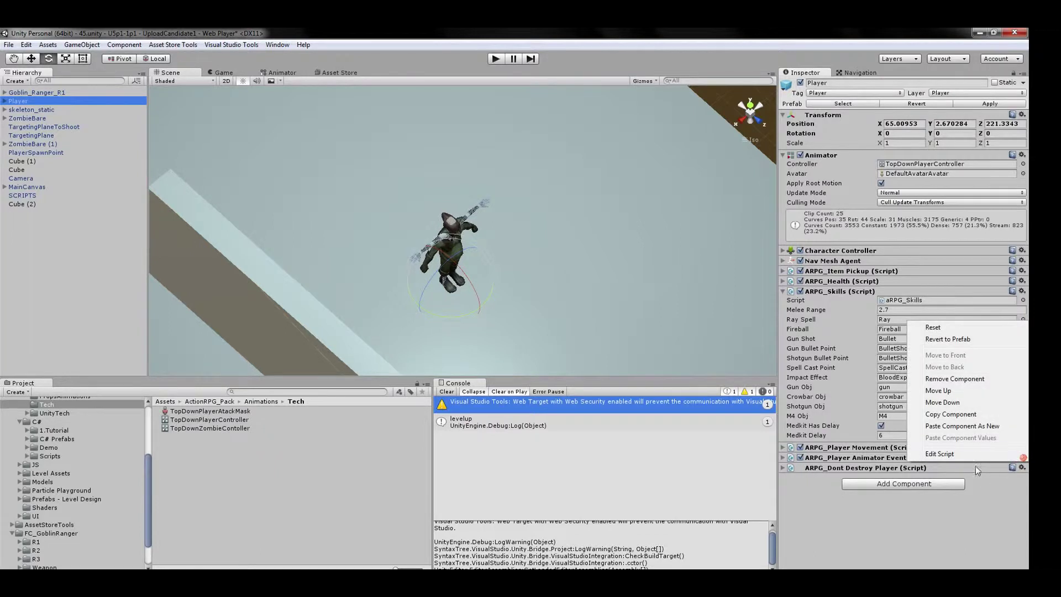
left_click(982, 414)
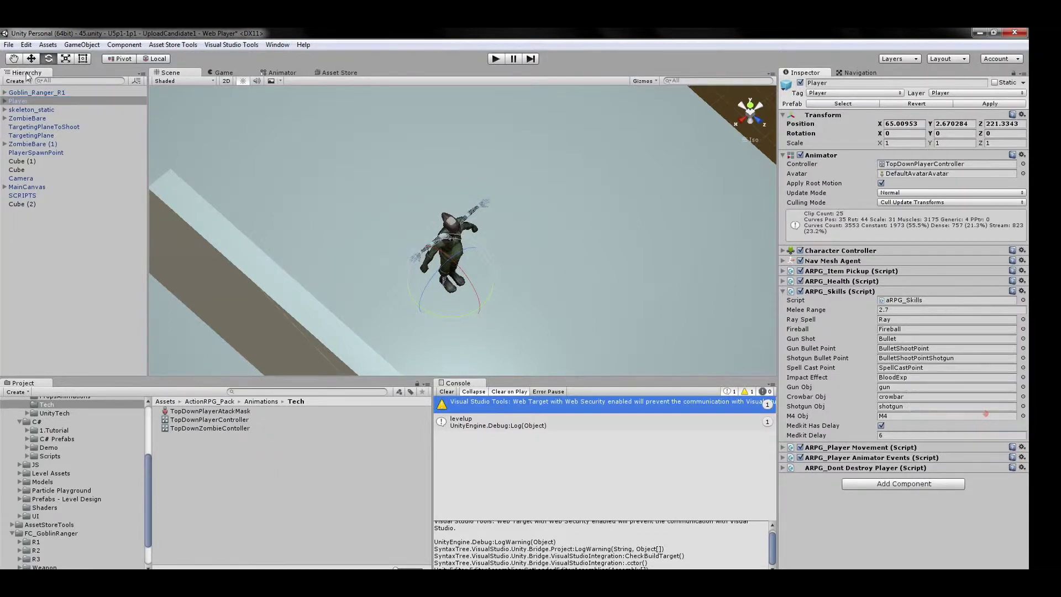
left_click(89, 93)
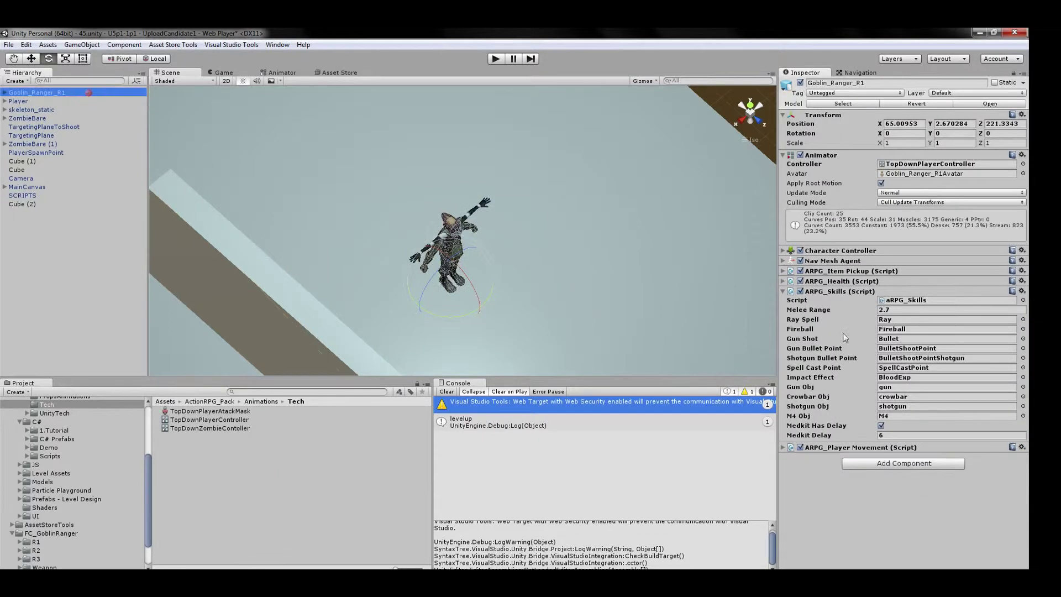
left_click(1022, 447)
left_click(963, 546)
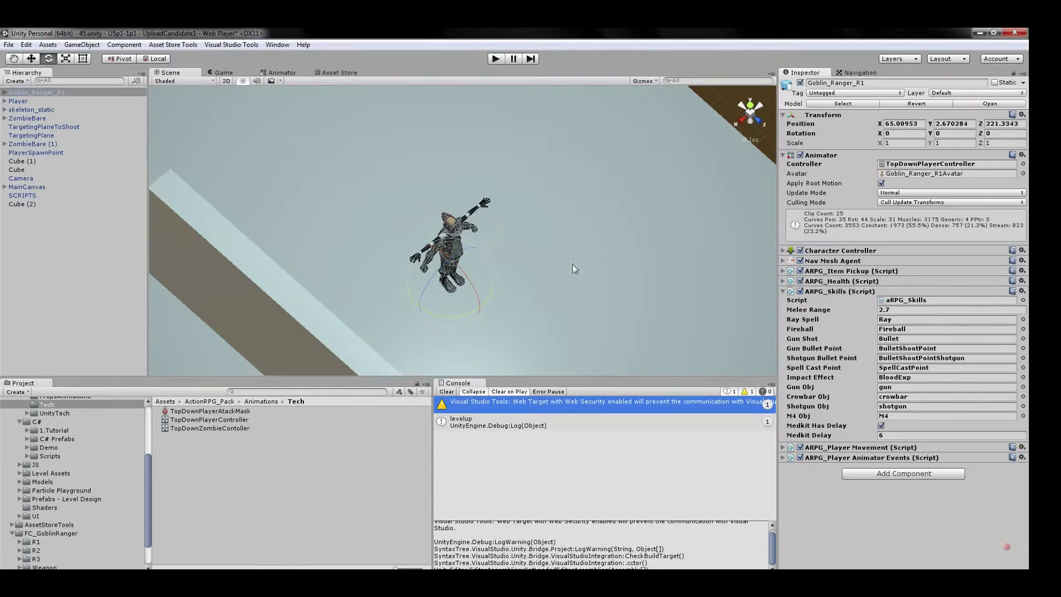
Copy the Player's ARPG_Dont Destroy Player and paste it onto the goblin as new.
left_click(93, 102)
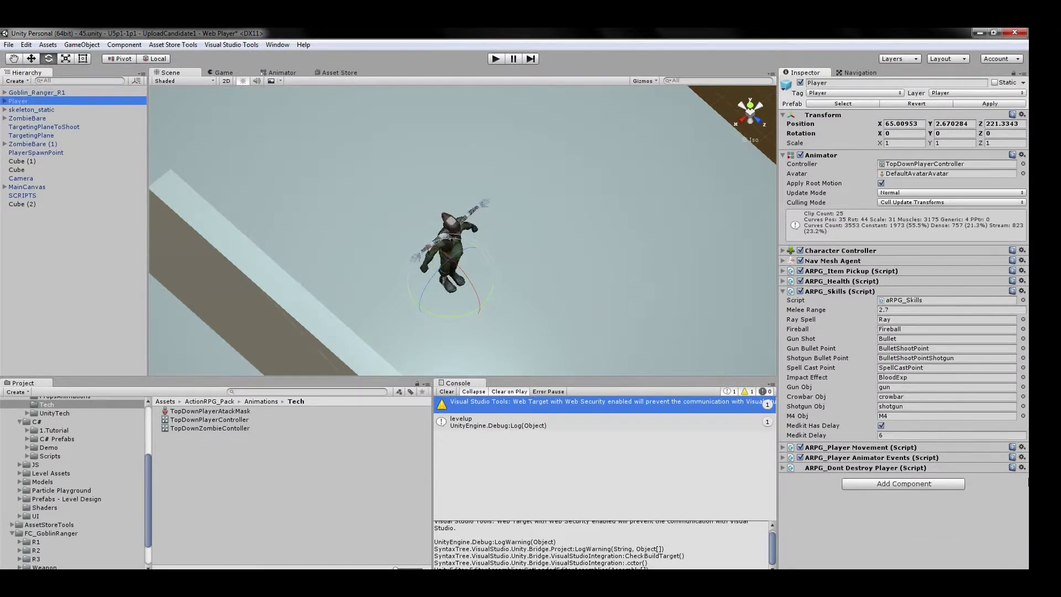
left_click(1023, 468)
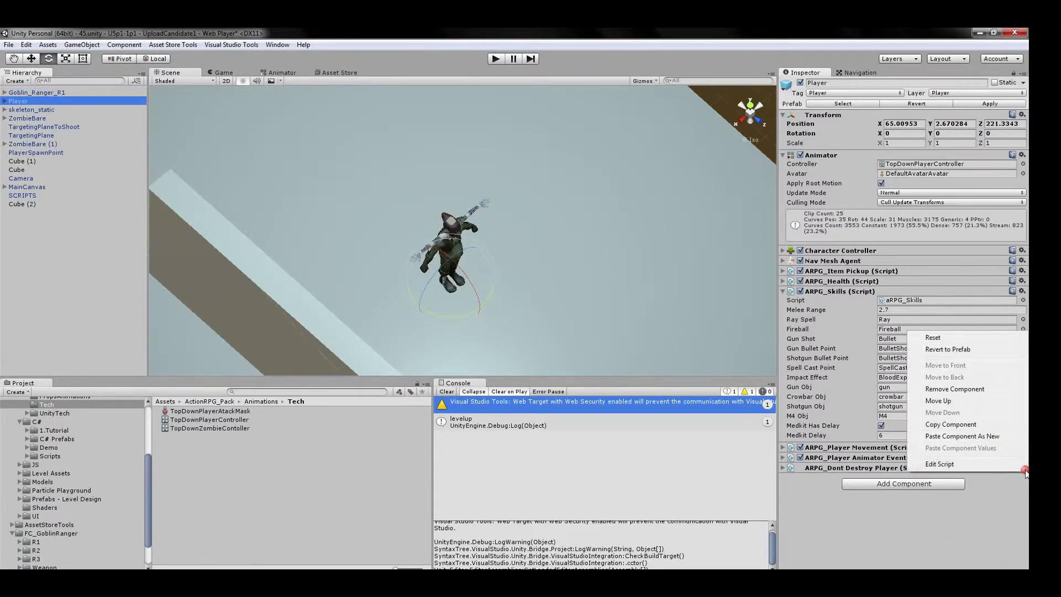
left_click(983, 424)
left_click(95, 91)
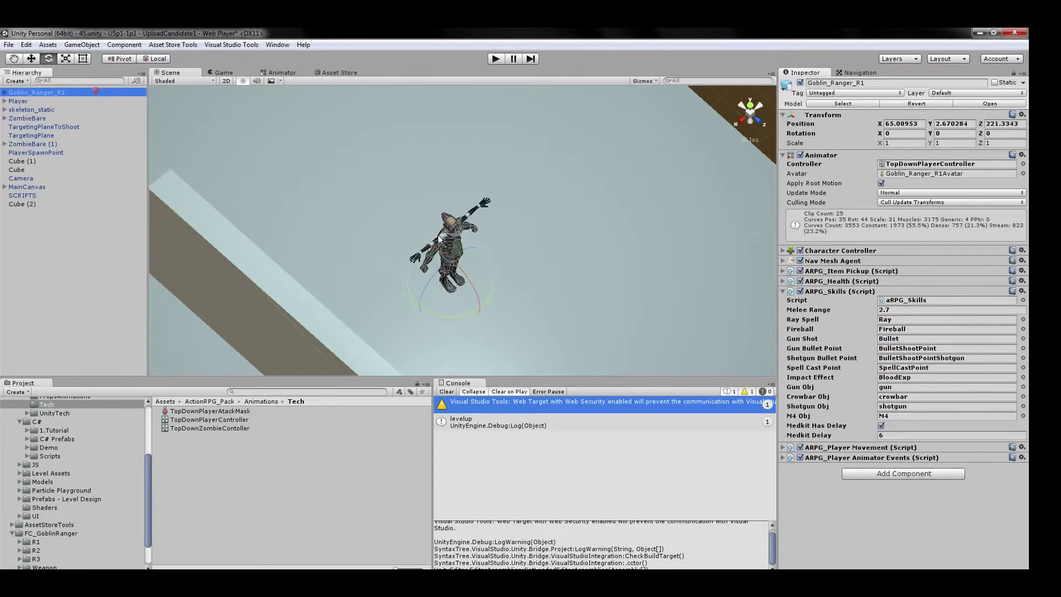
left_click(1022, 458)
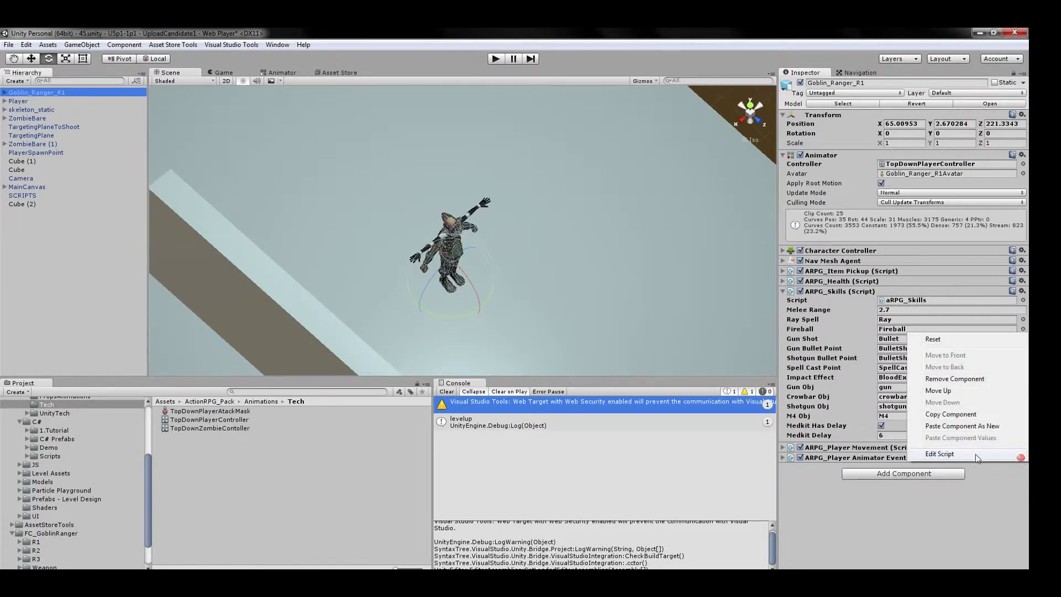
left_click(990, 427)
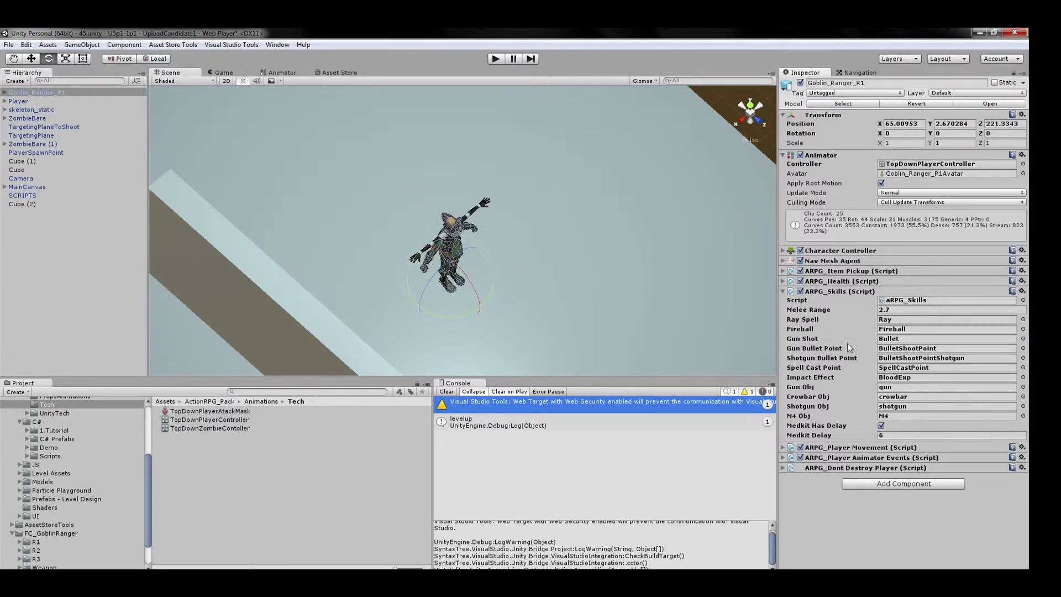
Copy the Player's Point light, MeleeRayPoint, SpellCastPoint, BulletShootPoint and BulletShootPointShotgun under the goblin's Root.
left_click(4, 101)
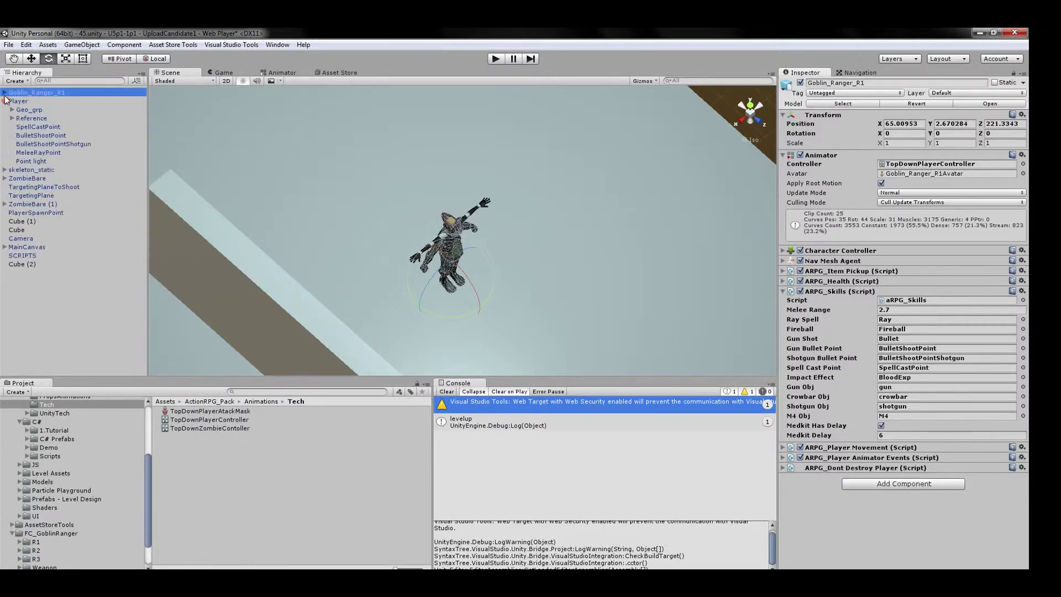
left_click(4, 92)
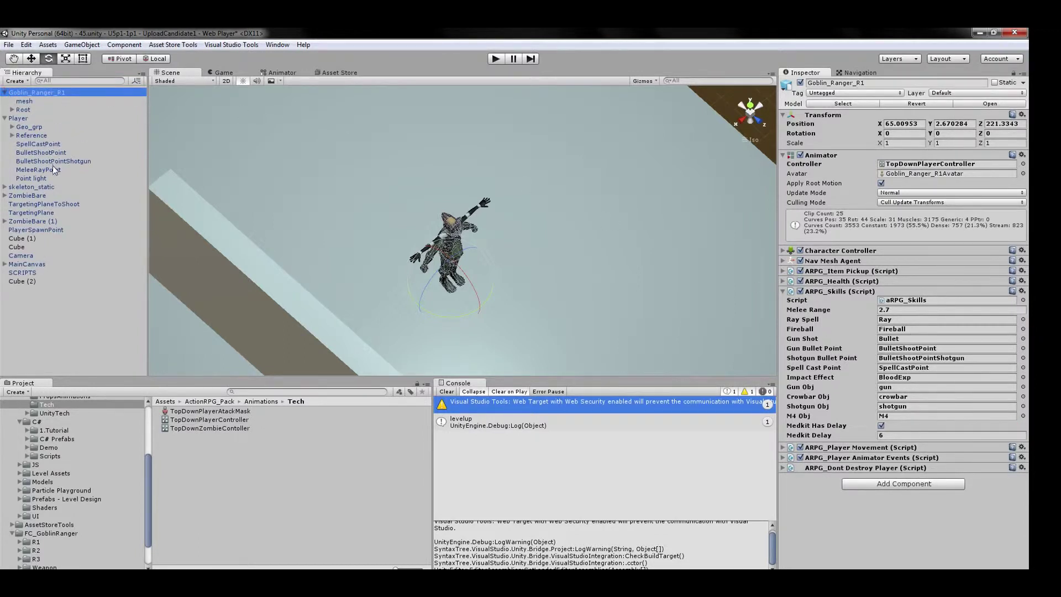
left_click(47, 180)
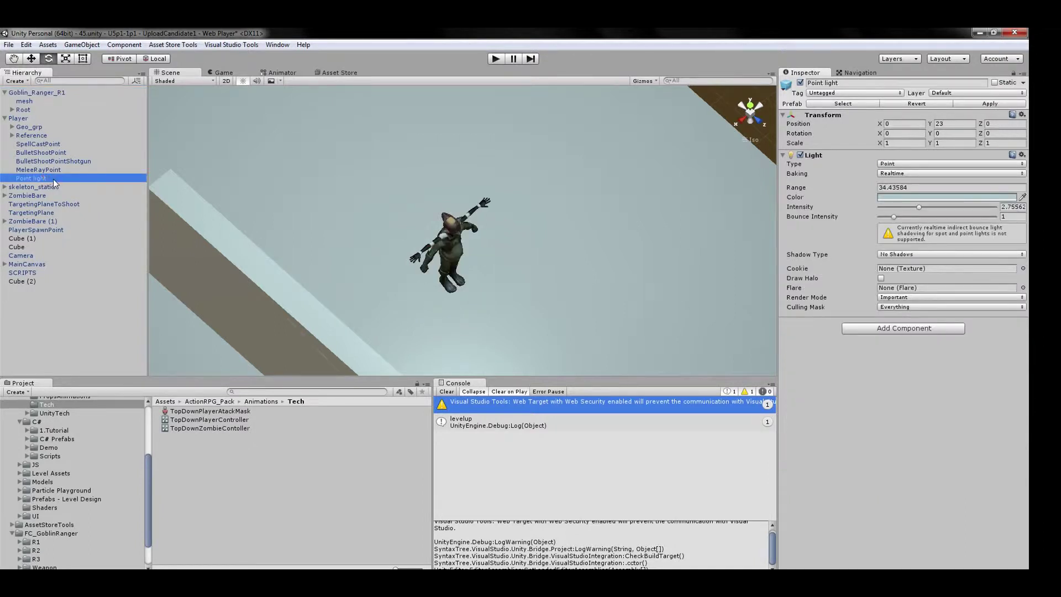
left_click(81, 147, "shift")
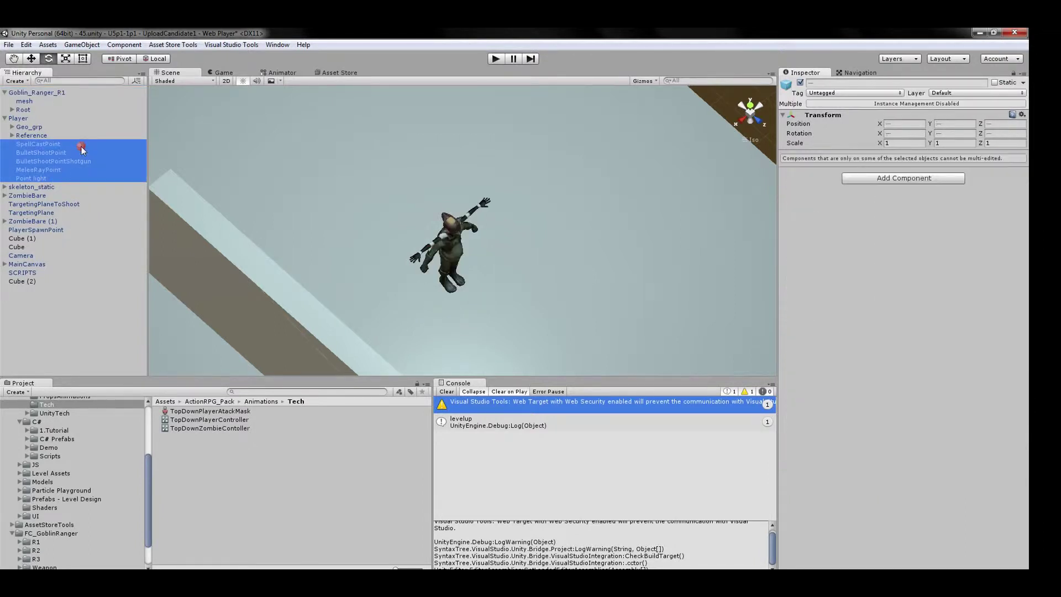
right_click(92, 144)
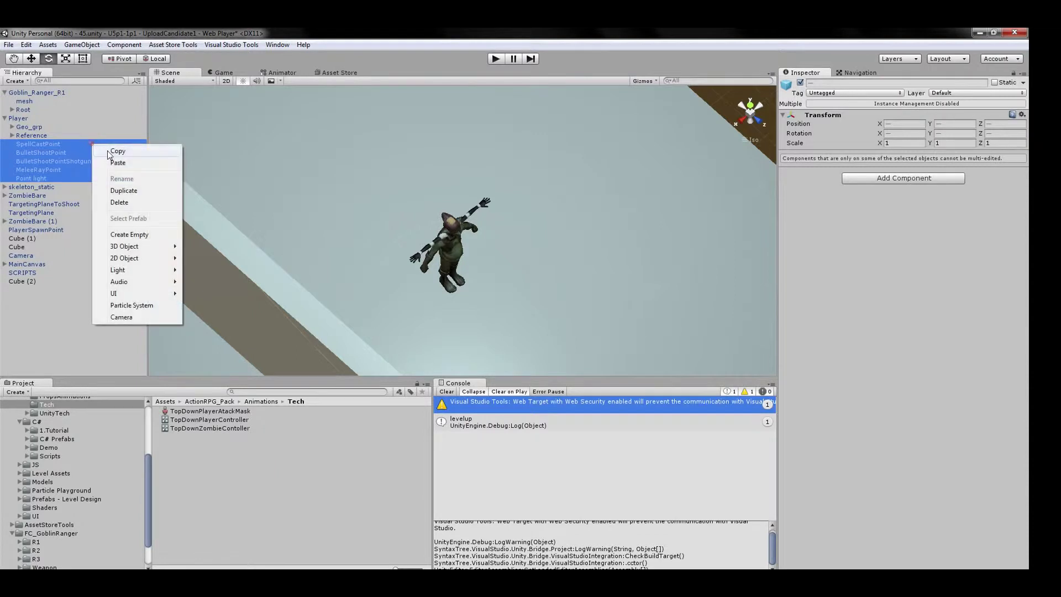
left_click(105, 148)
left_click(65, 110)
right_click(64, 109)
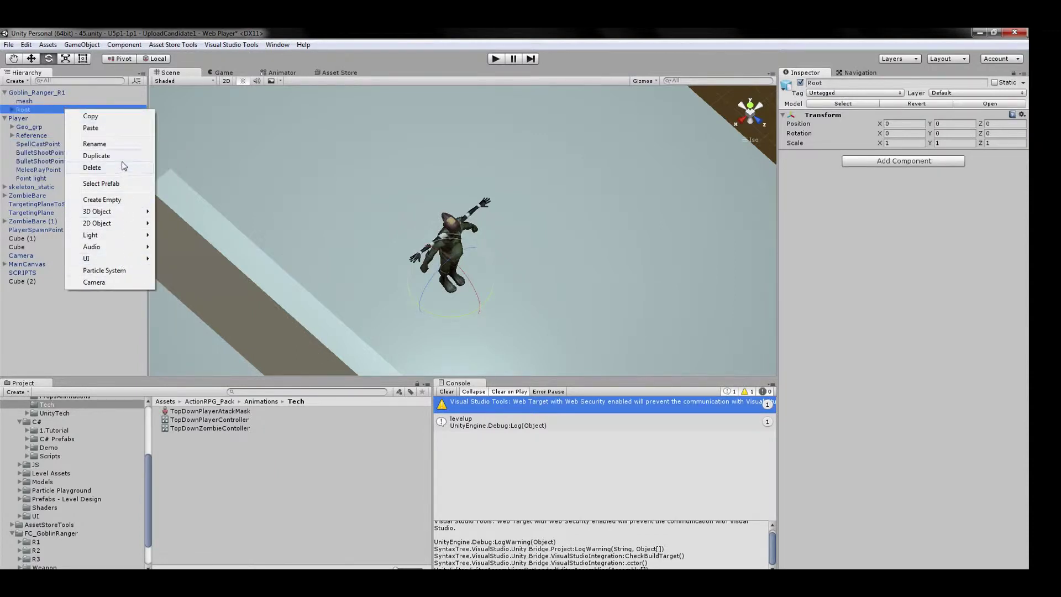
left_click(92, 128)
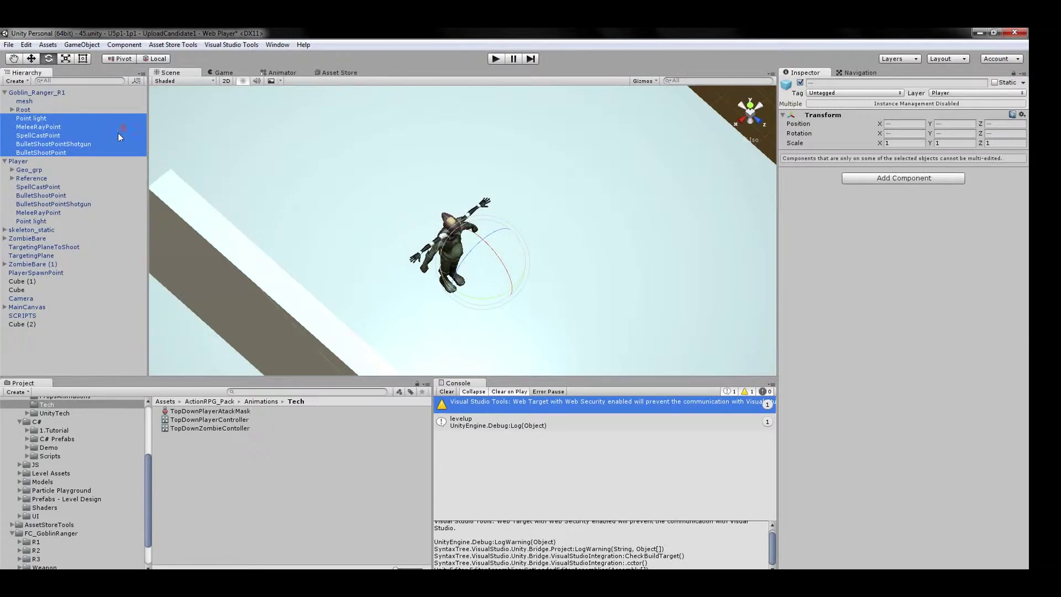
Inspect the pasted points one by one and compare them with the Player's SpellCastPoint.
left_click(77, 119)
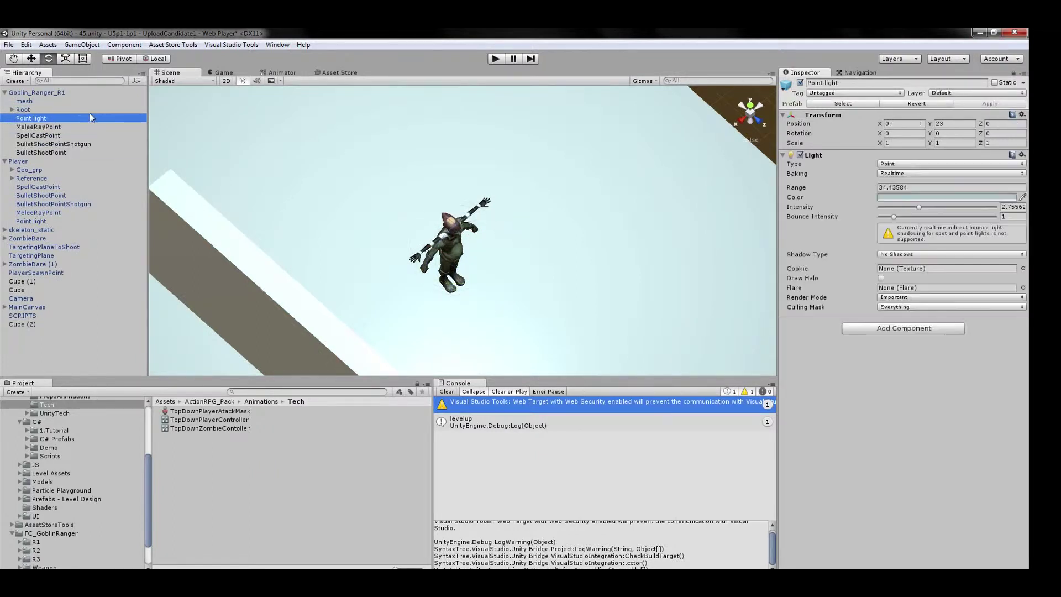
key("Down")
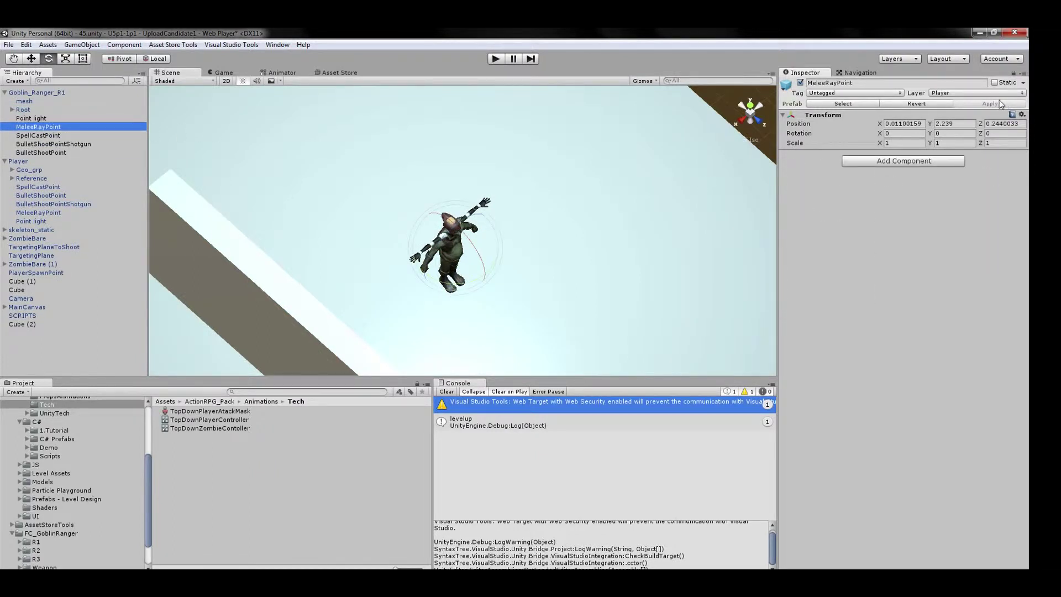
key("Down")
key("Down")
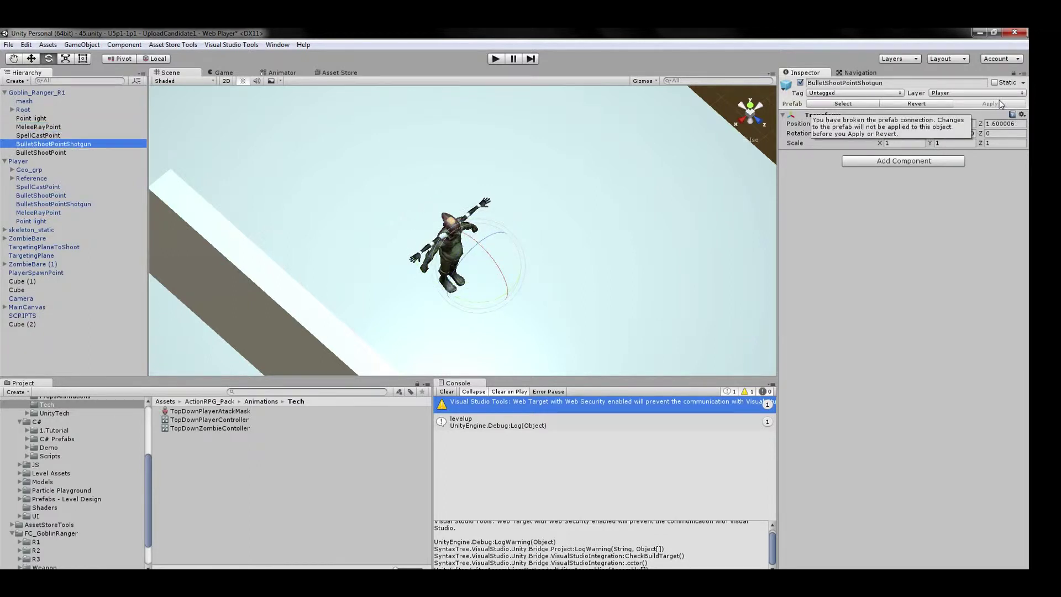
key("Down")
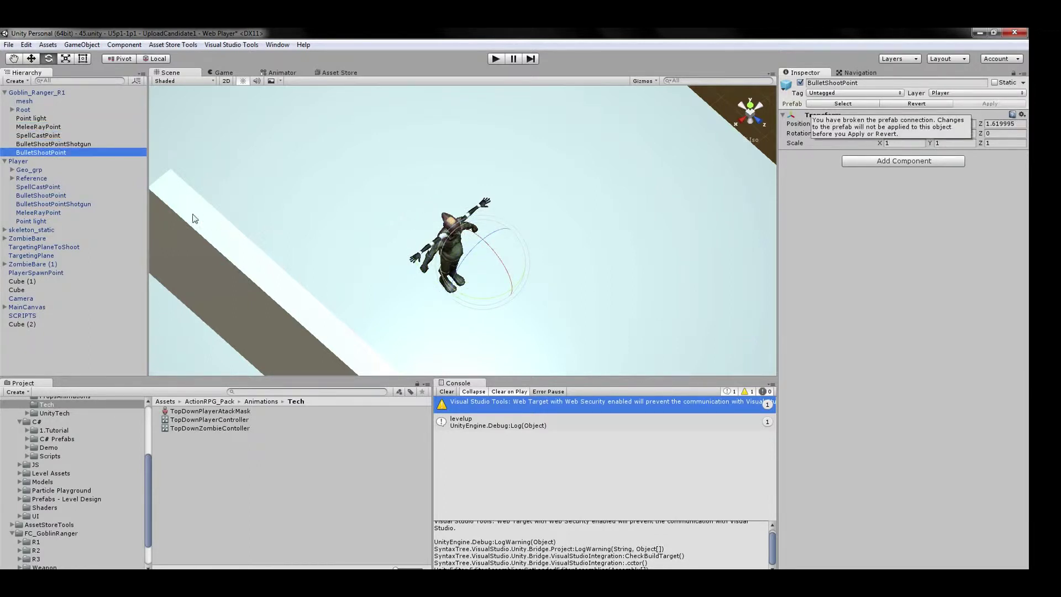
left_click(122, 187)
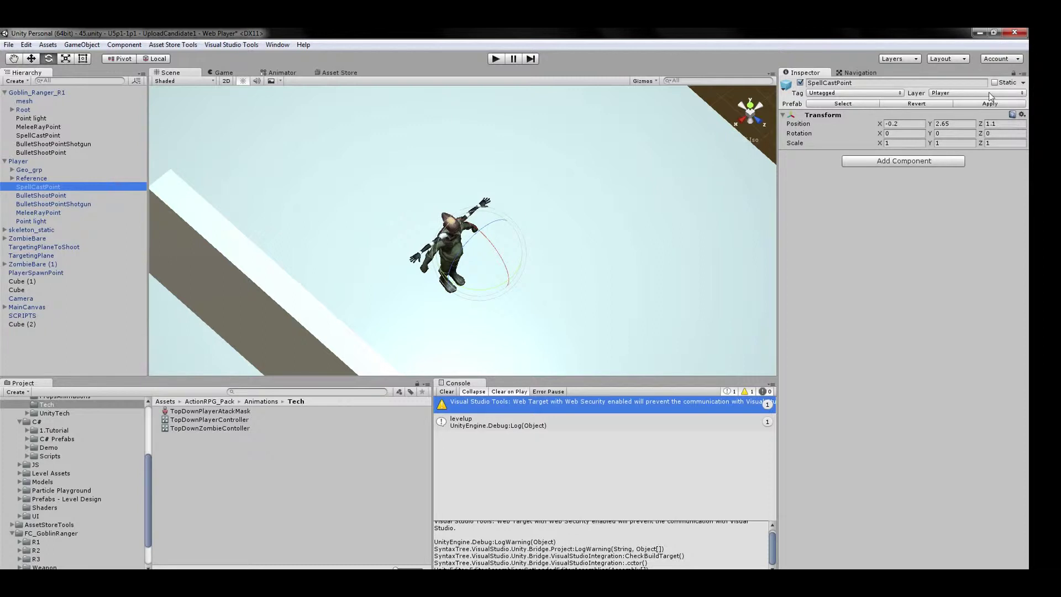
key("Down")
key("Down")
key("Down")
key("Down")
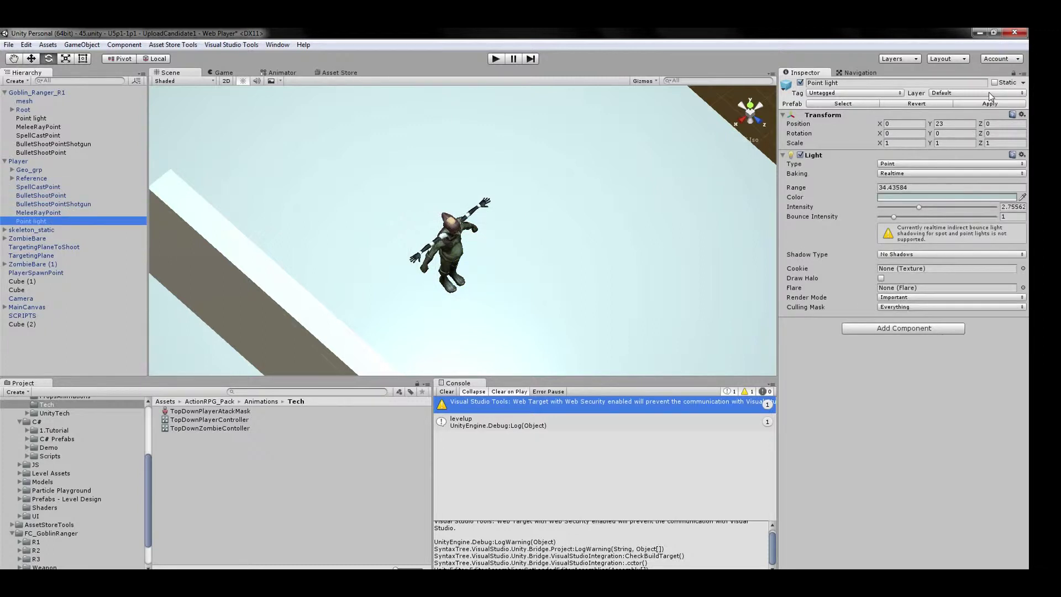
left_click(54, 94)
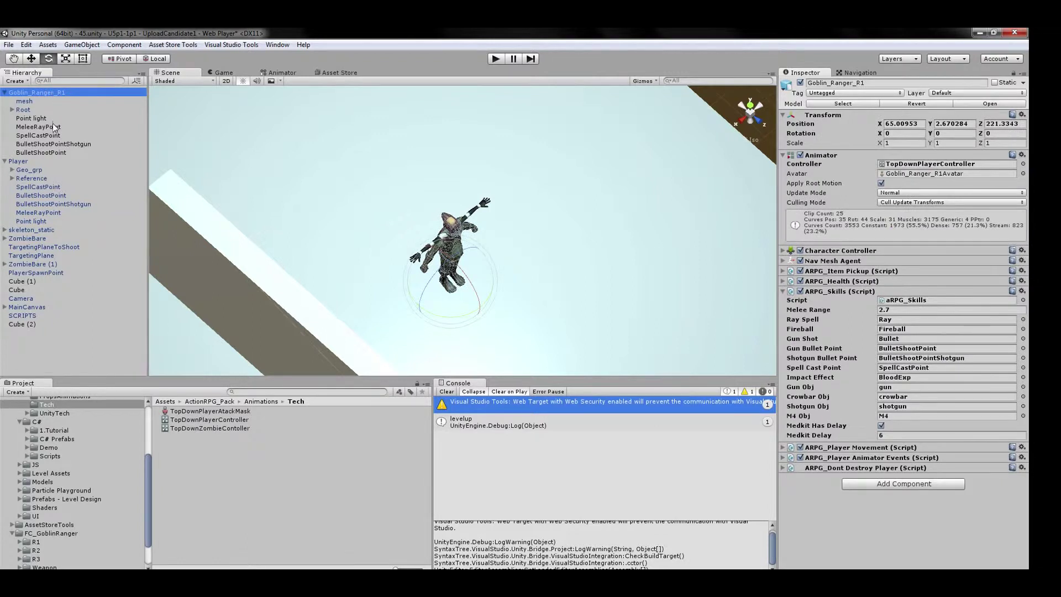
Put Goblin_Ranger_R1 on the Player layer (this object only) and tag it Player.
left_click(970, 93)
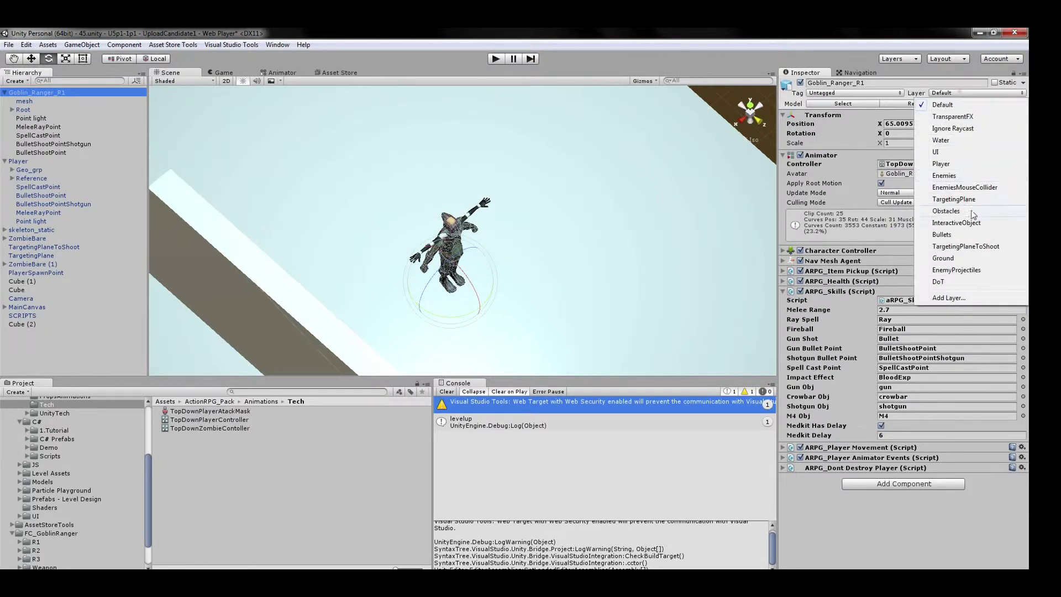
left_click(968, 164)
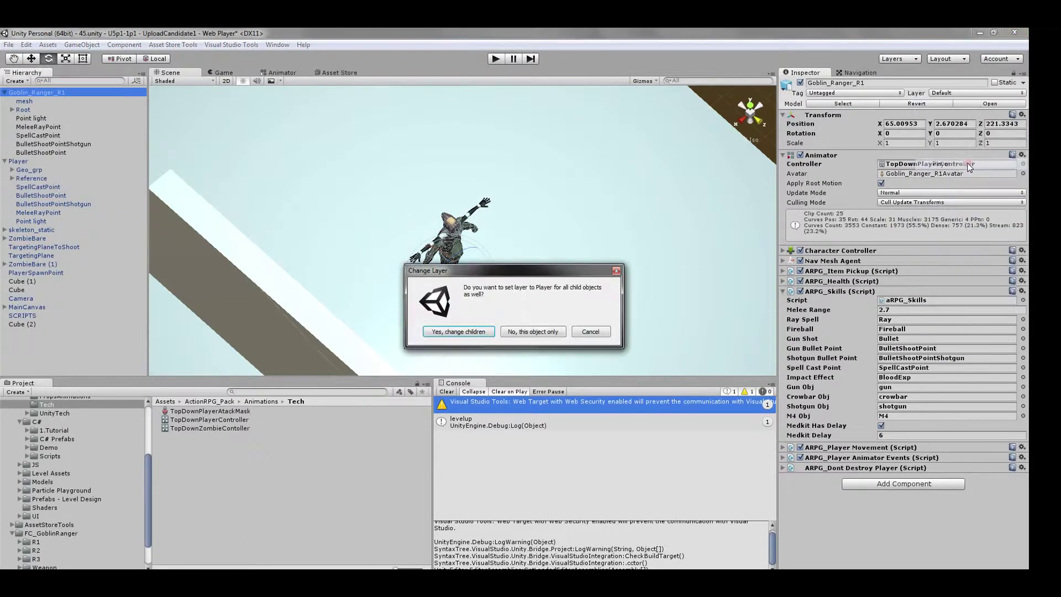
left_click(561, 332)
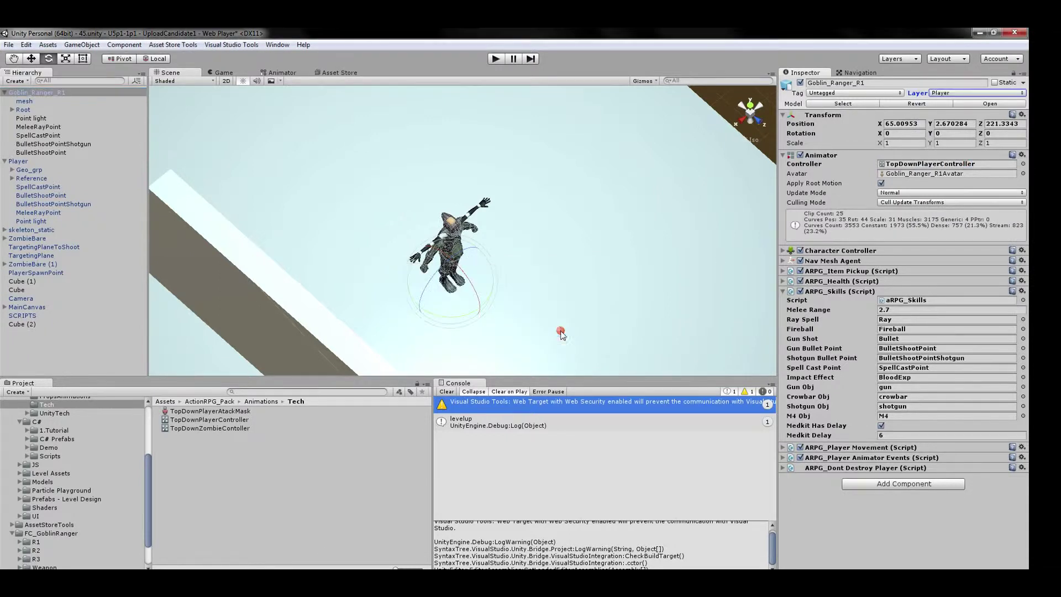
left_click(860, 94)
left_click(860, 167)
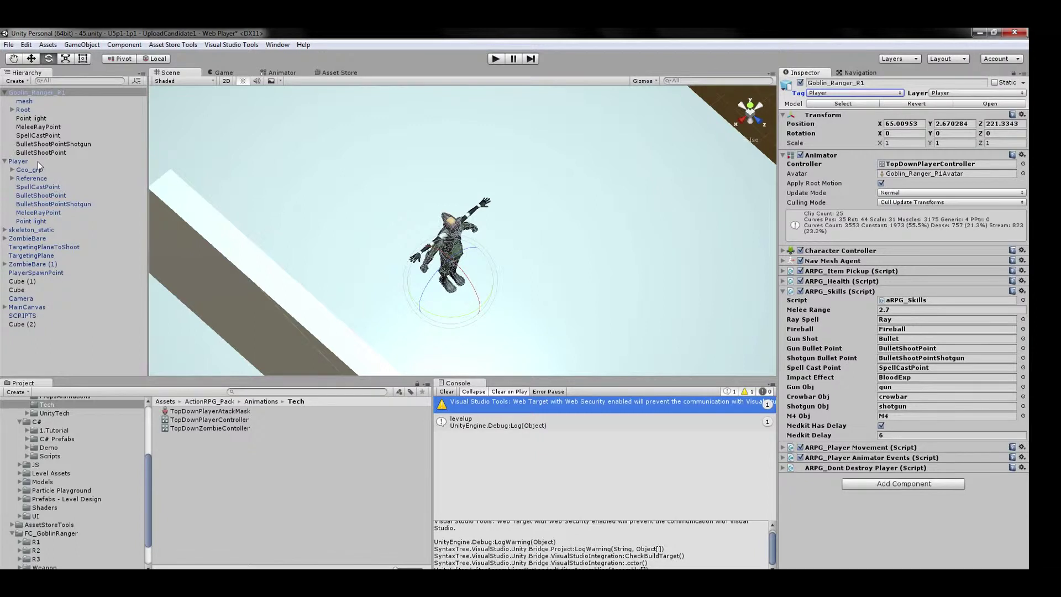
Link the goblin's own BulletShootPoint to Gun Bullet Point and SpellCastPoint to Spell Cast Point.
left_click_drag(37, 161, 85, 91)
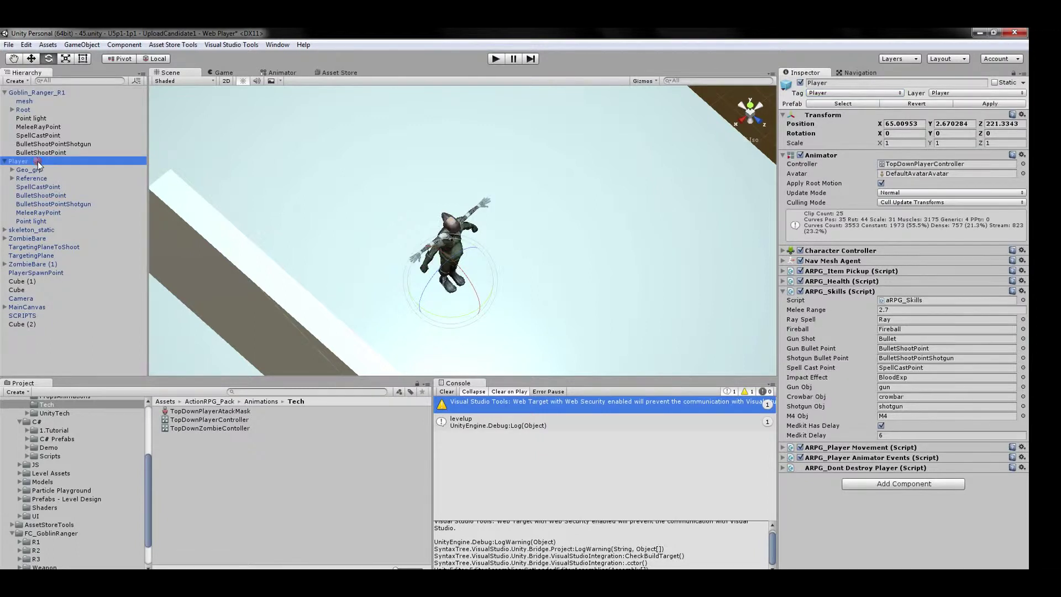
left_click(86, 92)
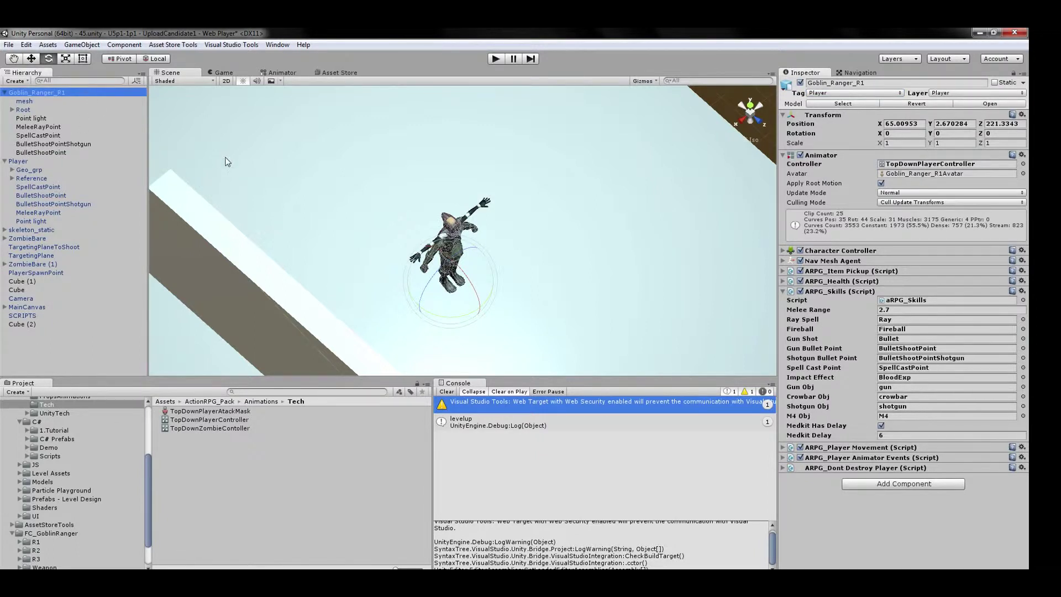
left_click(943, 351)
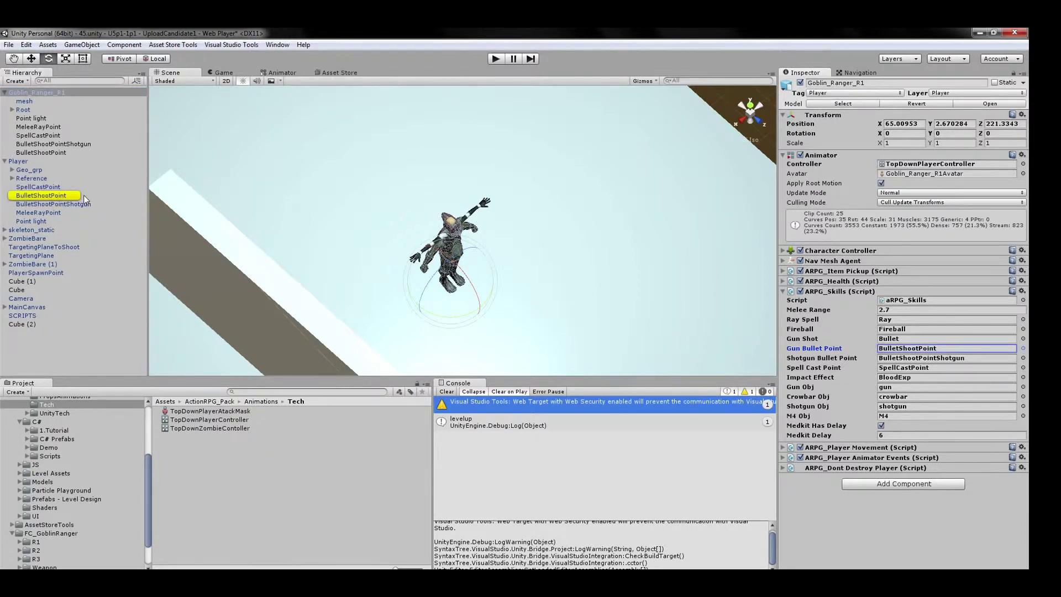
left_click(76, 154)
left_click(54, 92)
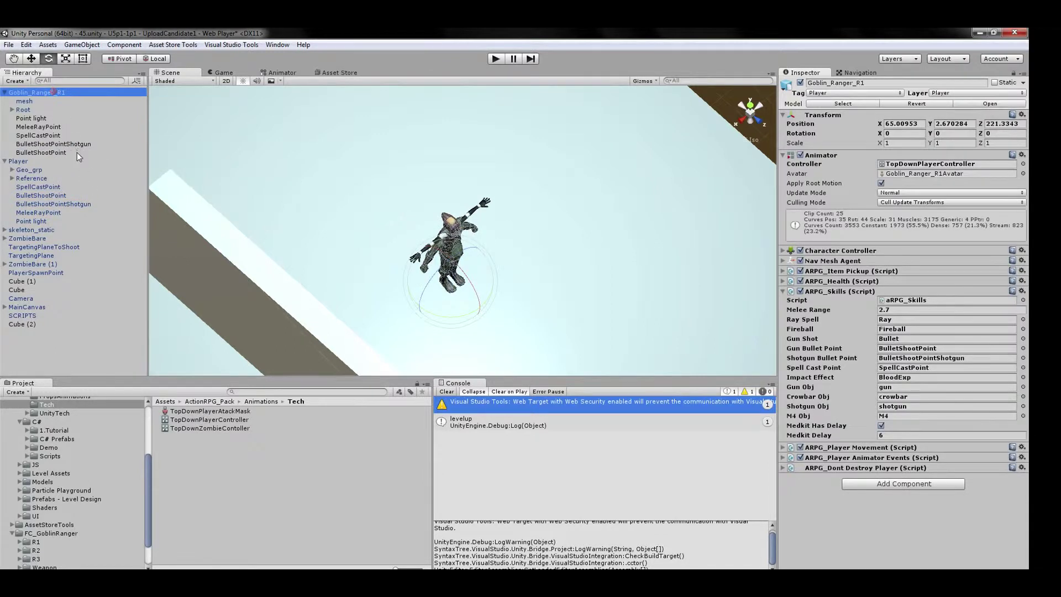
mouse_move(77, 151)
left_mouse_down()
mouse_move(976, 393)
mouse_move(939, 348)
left_mouse_up()
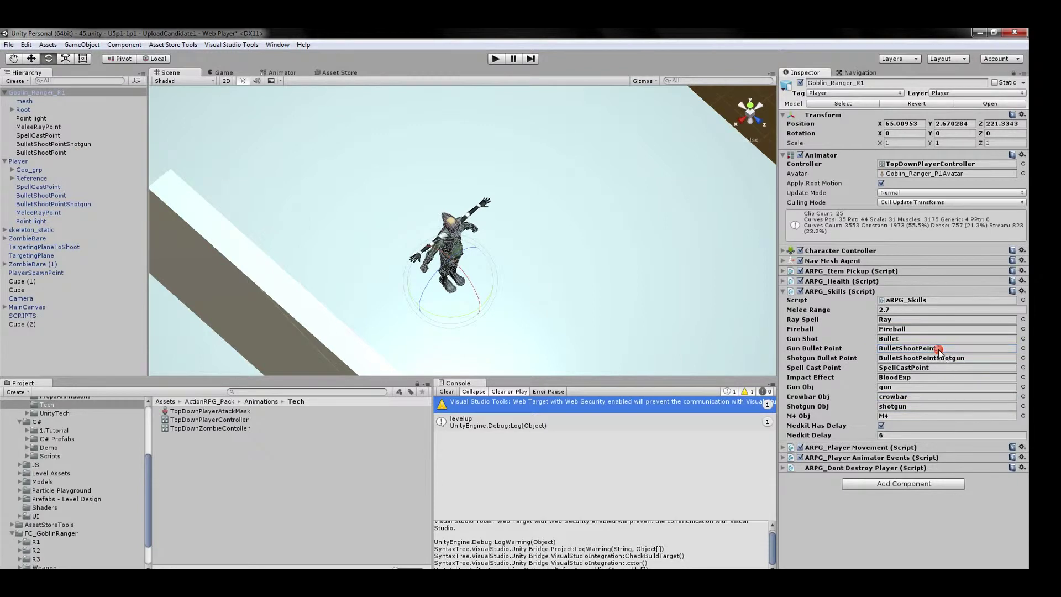
left_click(939, 348)
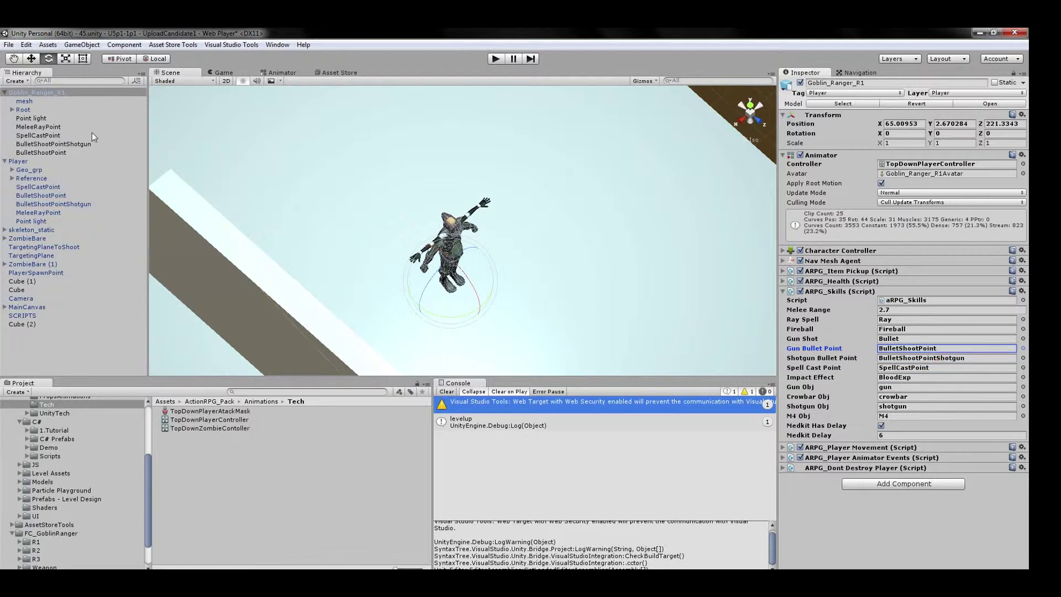
left_click_drag(85, 135, 920, 368)
left_click(907, 387)
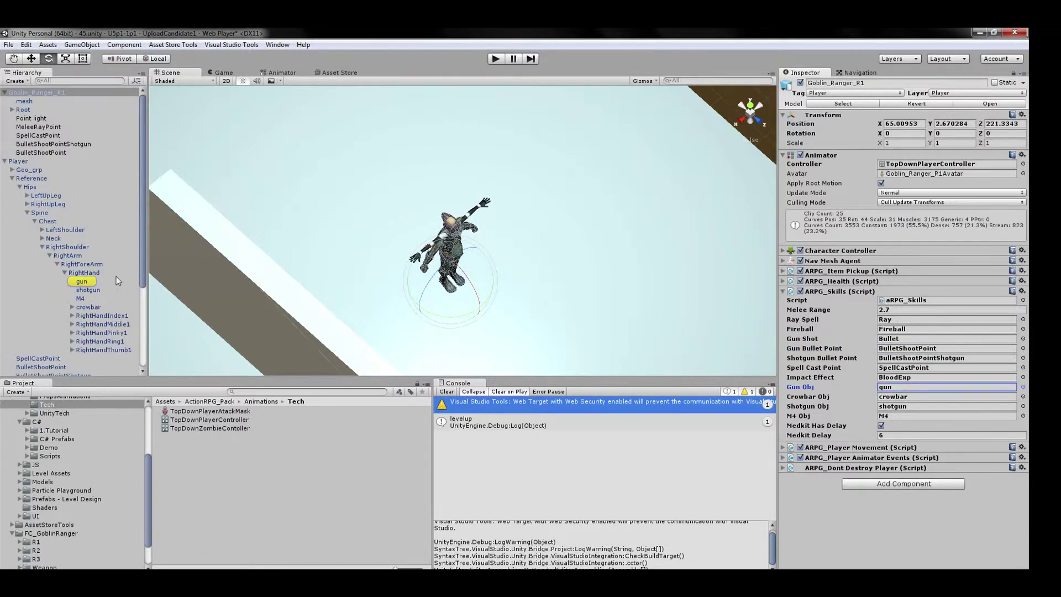
Expand the goblin's bones down to BN_RightHand and copy the Player's gun, shotgun, M4 and crowbar.
left_click(11, 110)
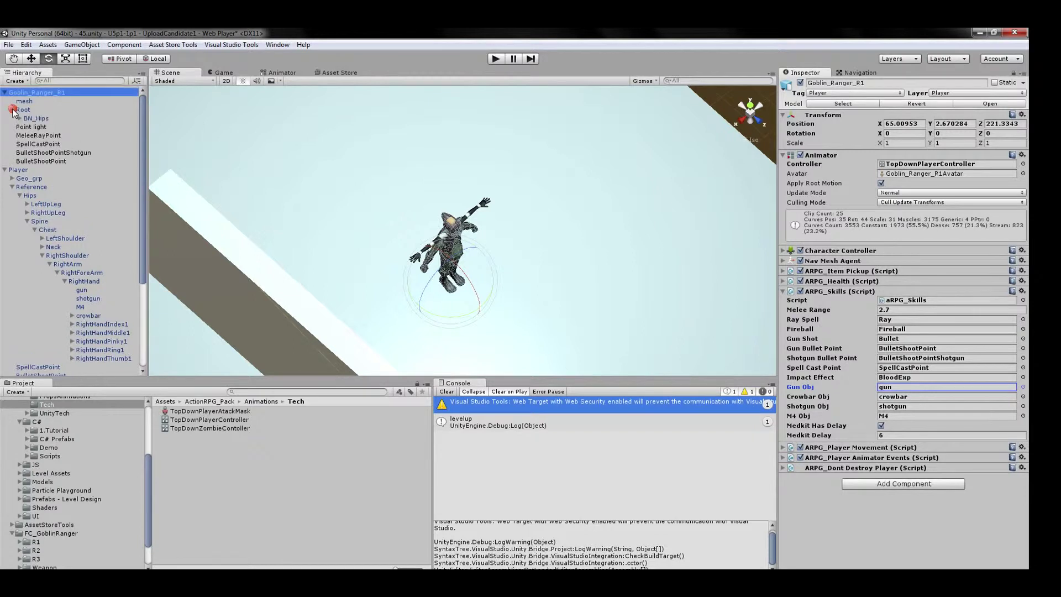
left_click(19, 119)
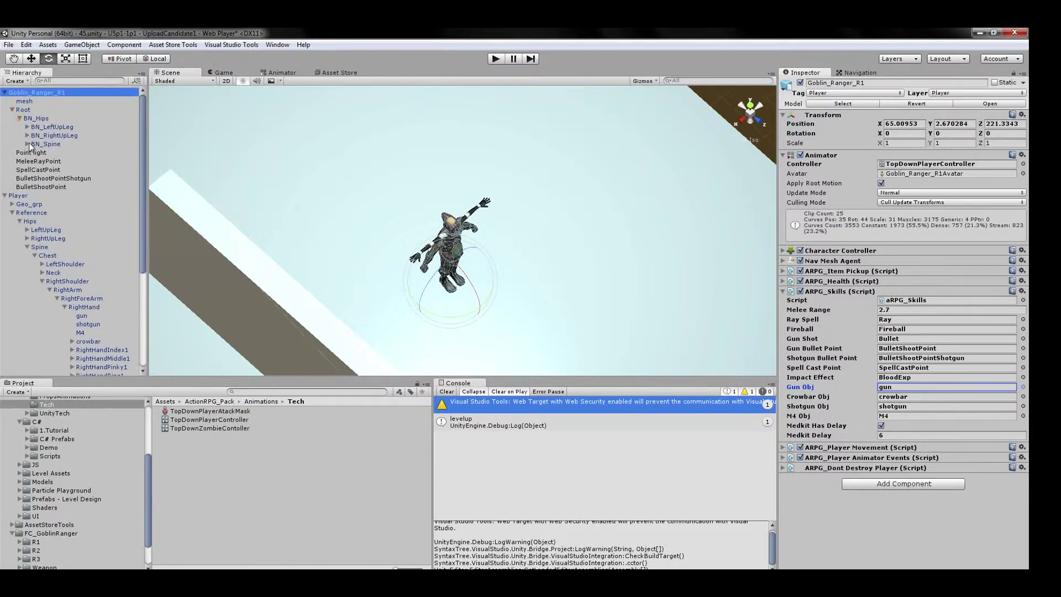
left_click(26, 143)
left_click(34, 153)
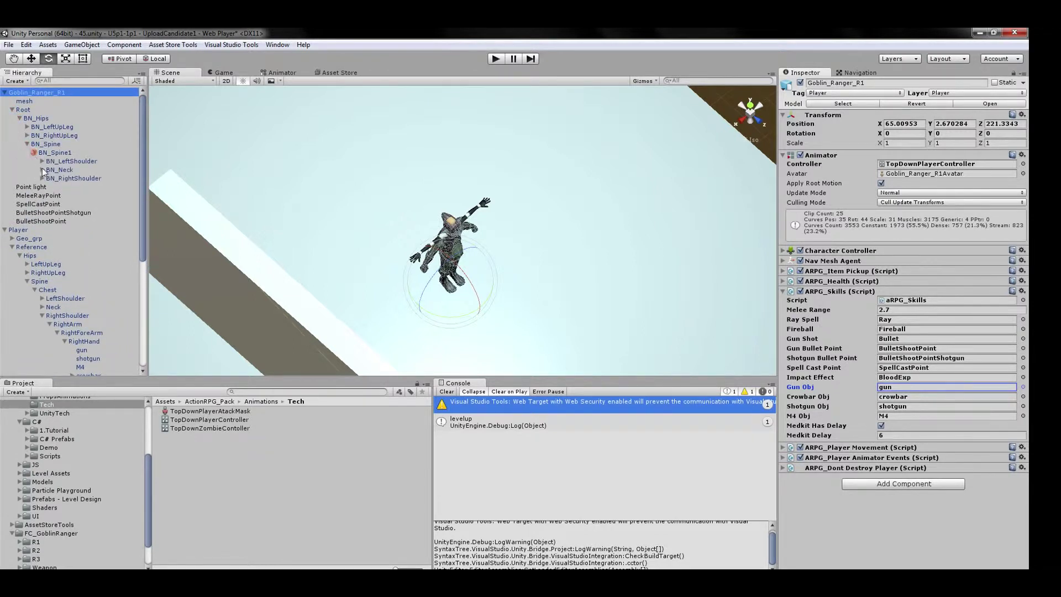
left_click(42, 178)
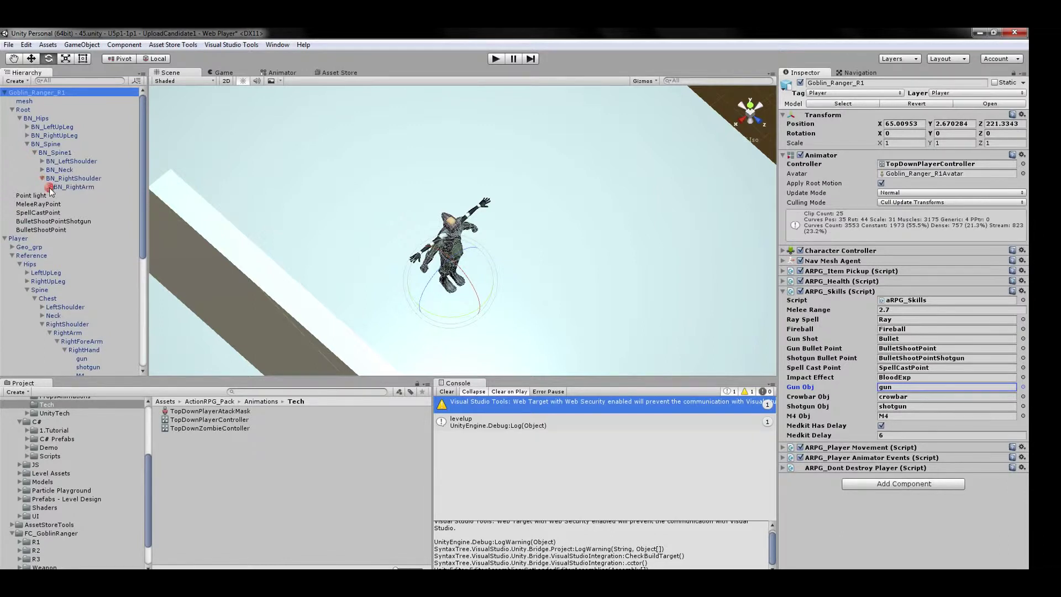
left_click(49, 187)
left_click(57, 196)
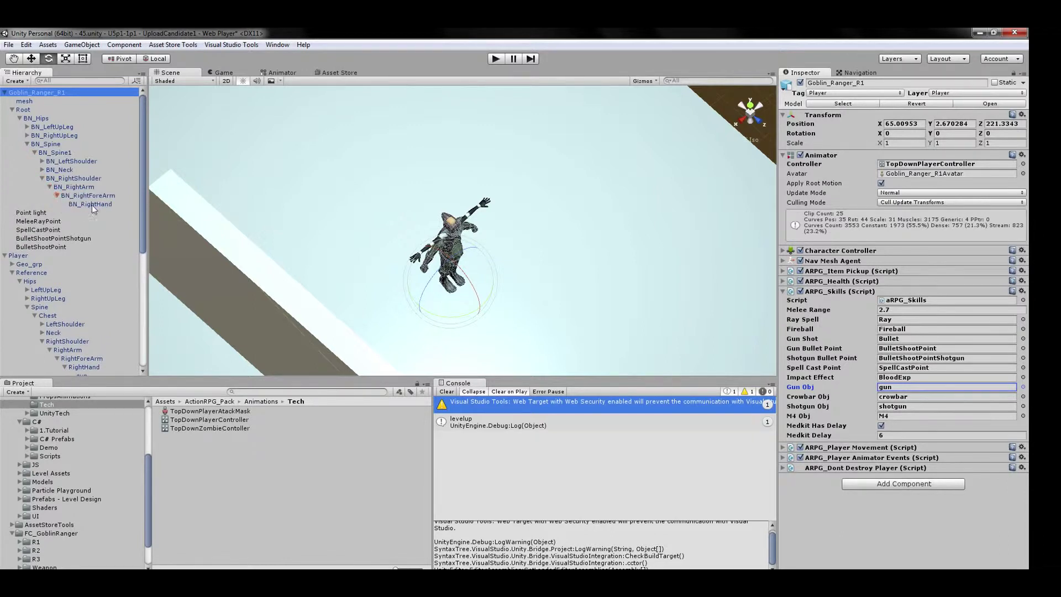
scroll(92, 204, "down", 3)
left_click(87, 280)
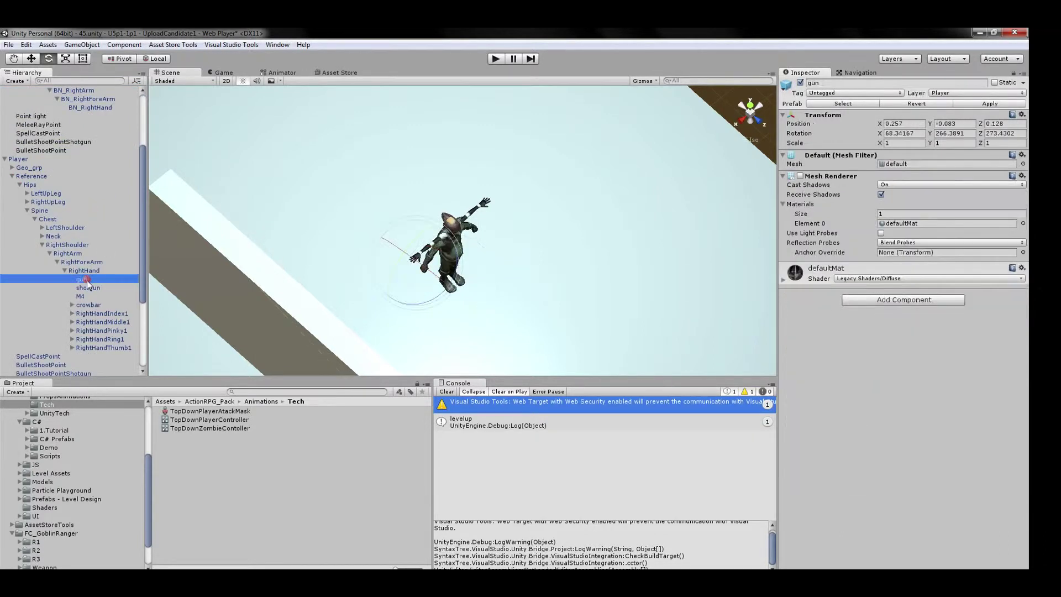
left_click(110, 309, "shift")
right_click(108, 299)
left_click(114, 256)
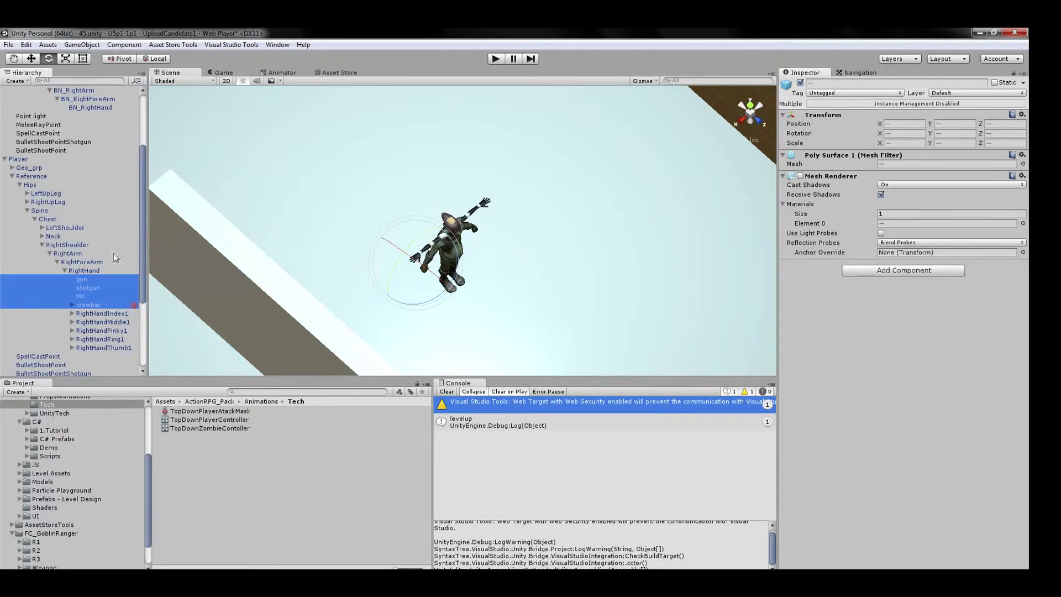
Paste the four weapons into the goblin and parent them under BN_RightHand.
scroll(90, 147, "up", 3)
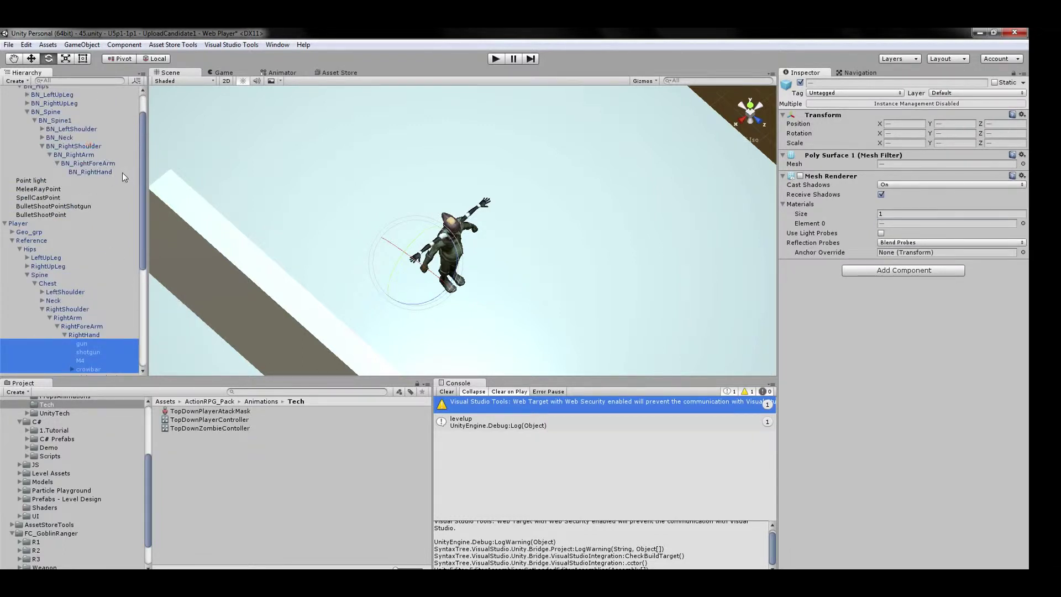
left_click(122, 172)
right_click(121, 173)
left_click(149, 192)
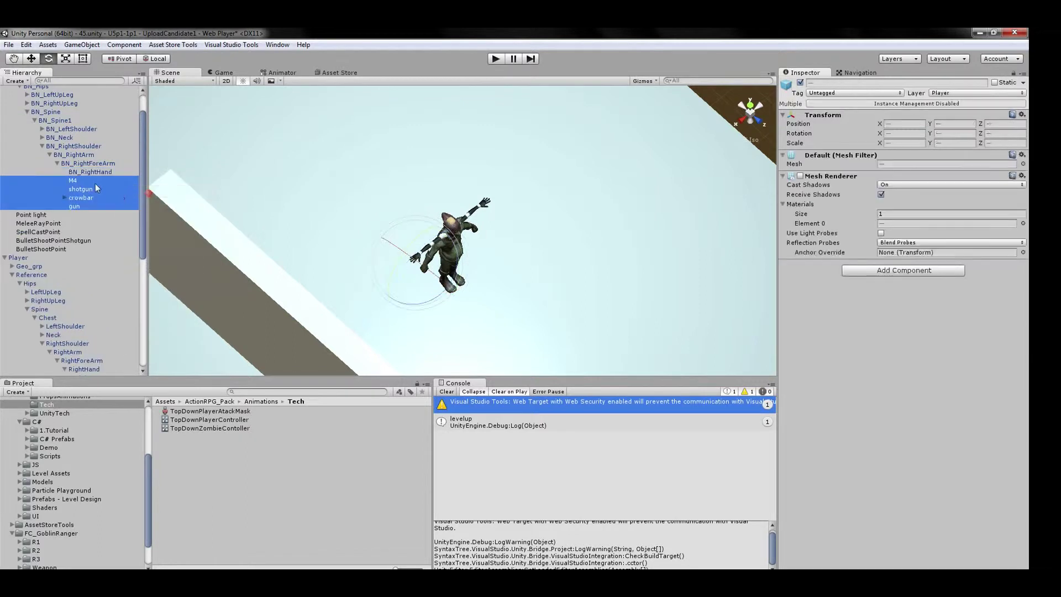
left_click_drag(91, 187, 127, 174)
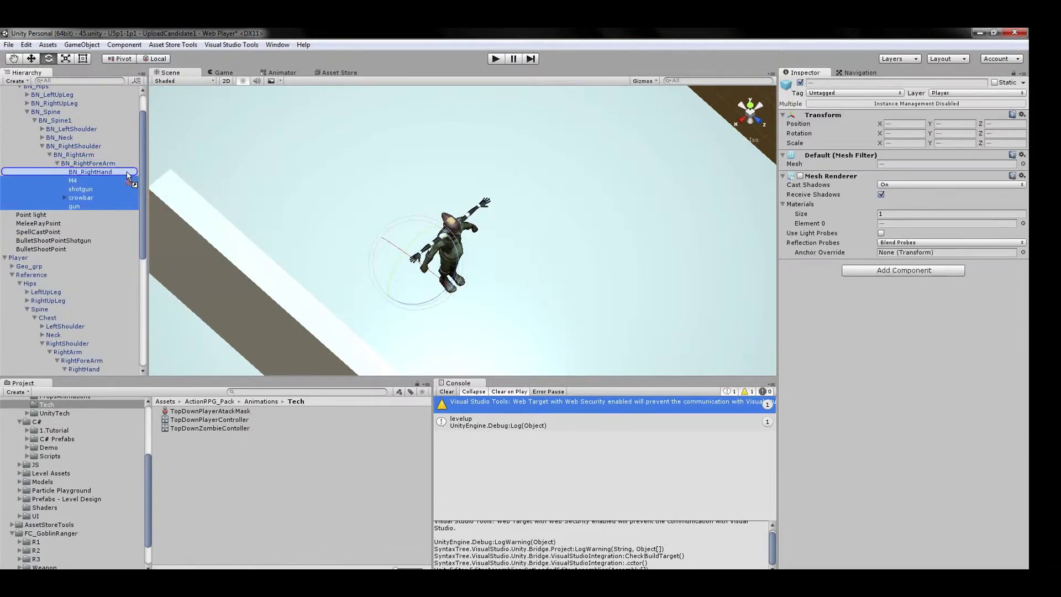
left_click(122, 173)
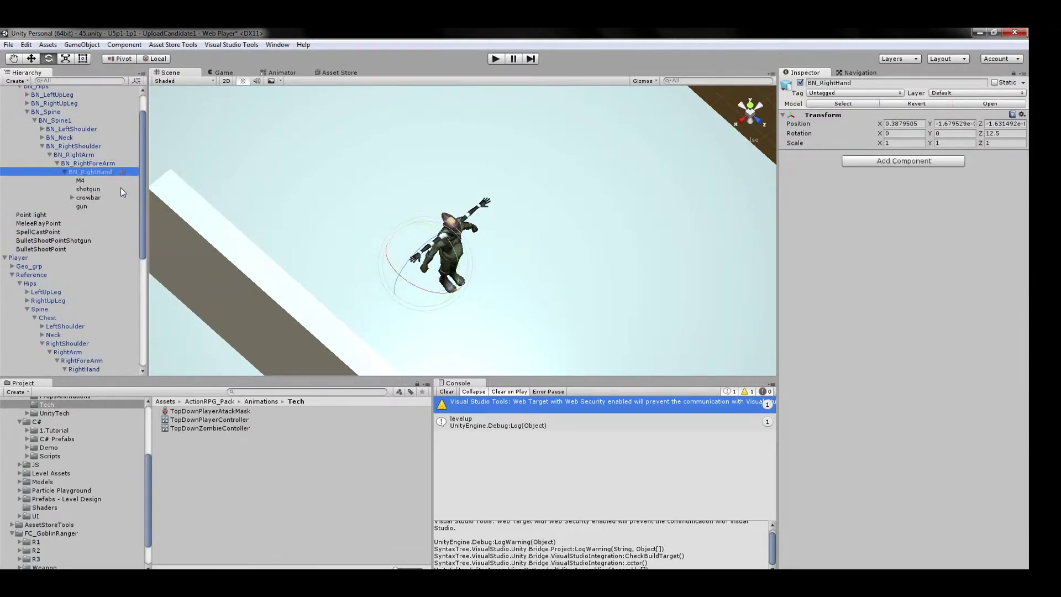
scroll(97, 159, "up", 2)
Assign the goblin's own M4, shotgun, crowbar and gun to the ARPG_Skills Obj slots.
left_click(55, 92)
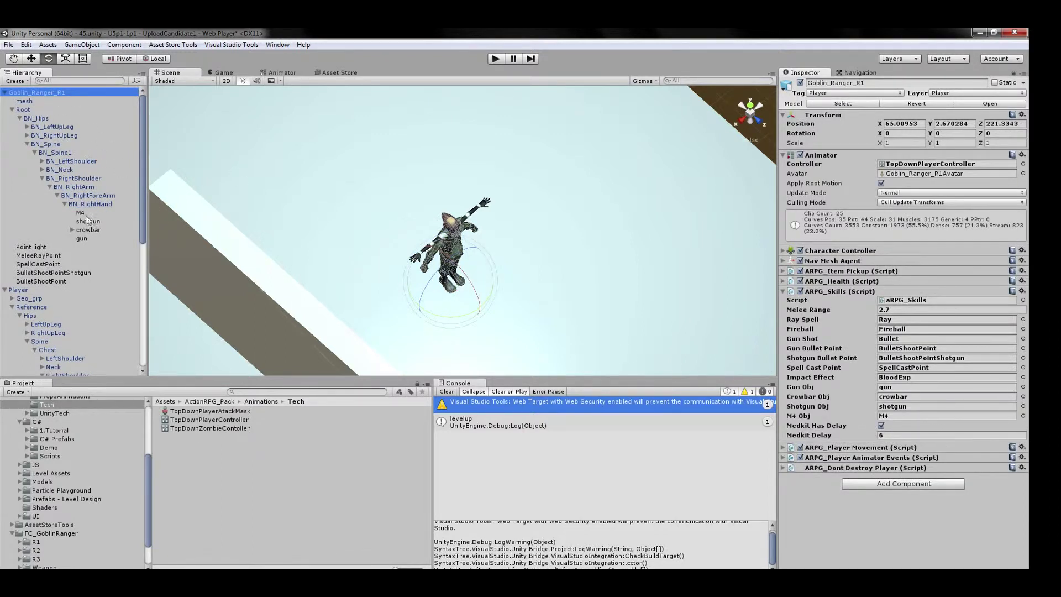
left_click_drag(87, 214, 916, 418)
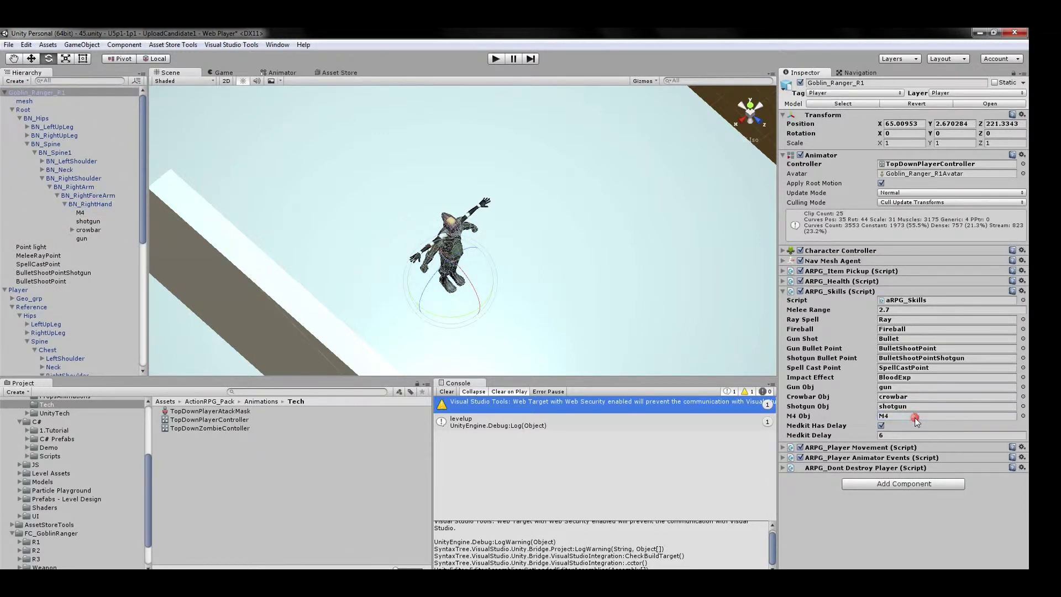
left_click_drag(118, 225, 929, 408)
left_click_drag(126, 231, 929, 399)
left_click_drag(115, 242, 911, 386)
left_click(912, 387)
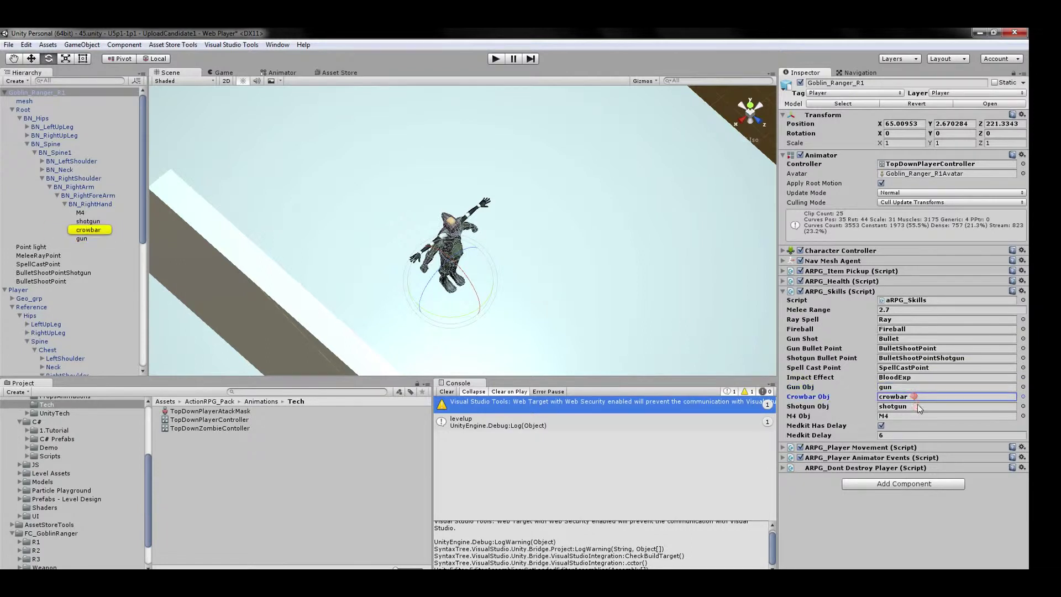
left_click(918, 406)
left_click(915, 416)
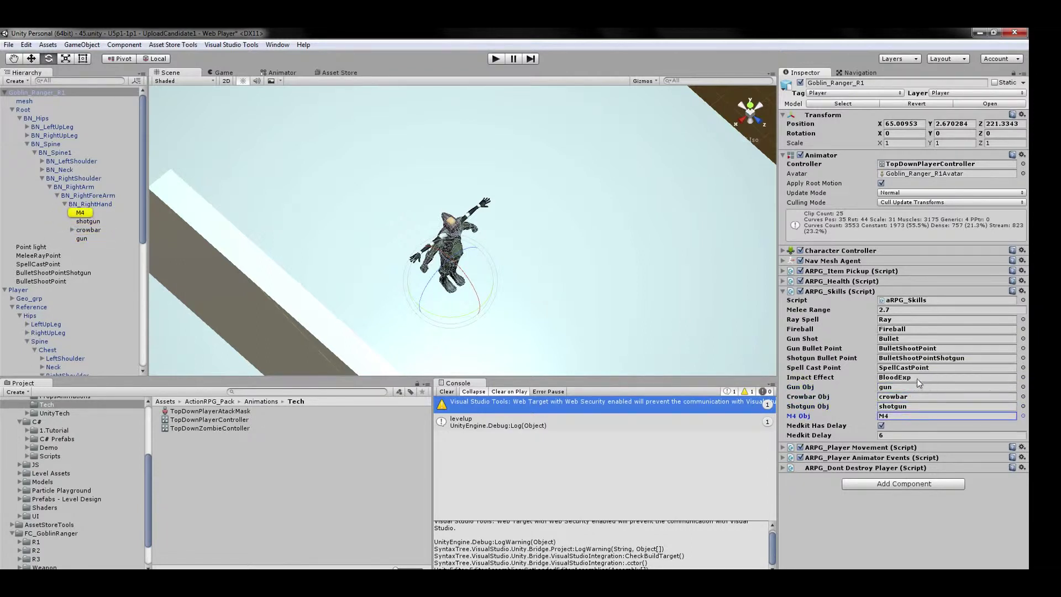
Enable the crowbar's Mesh Renderer so it appears in the goblin's hand.
left_click(118, 212)
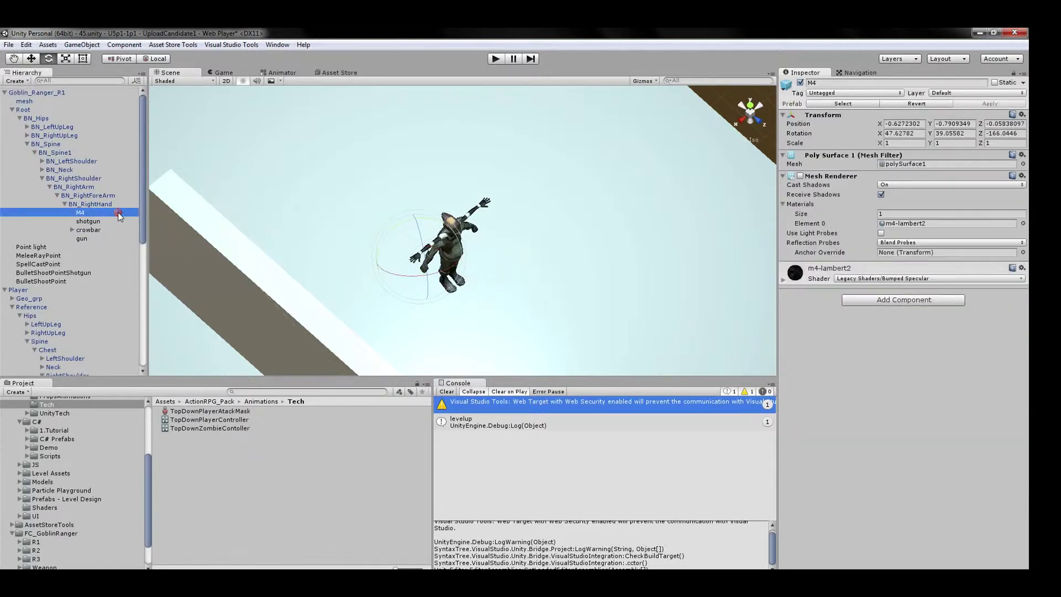
left_click(110, 239, "shift")
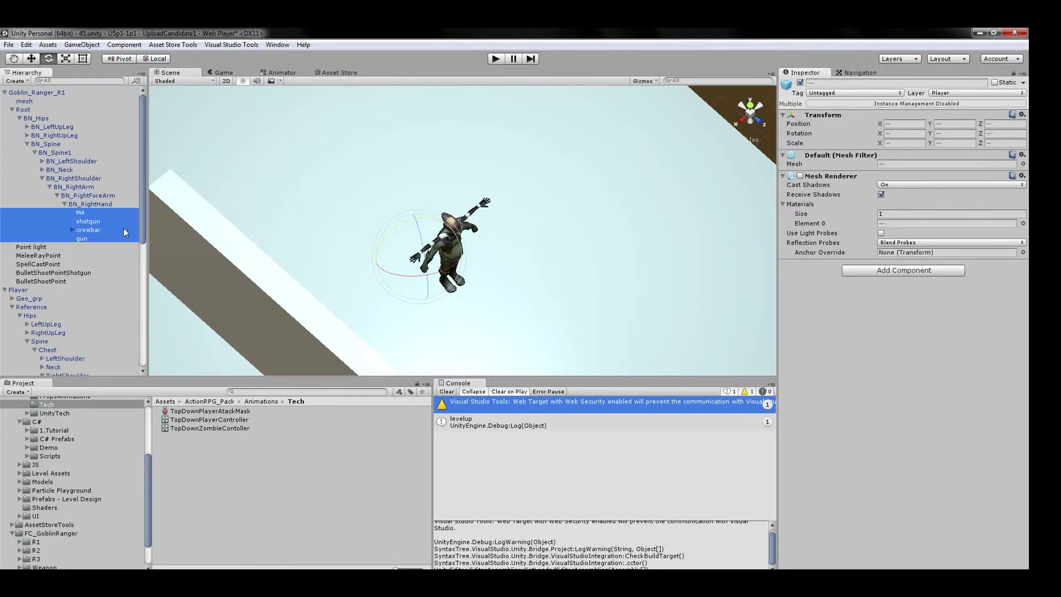
left_click(123, 228)
left_click(800, 178)
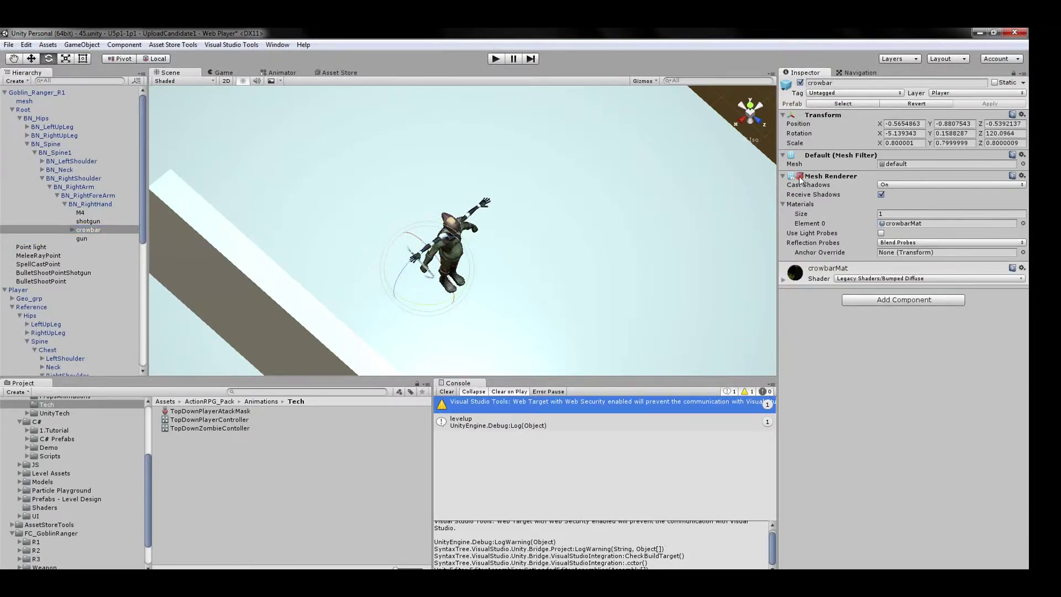
left_click(111, 210)
left_click(111, 237, "shift")
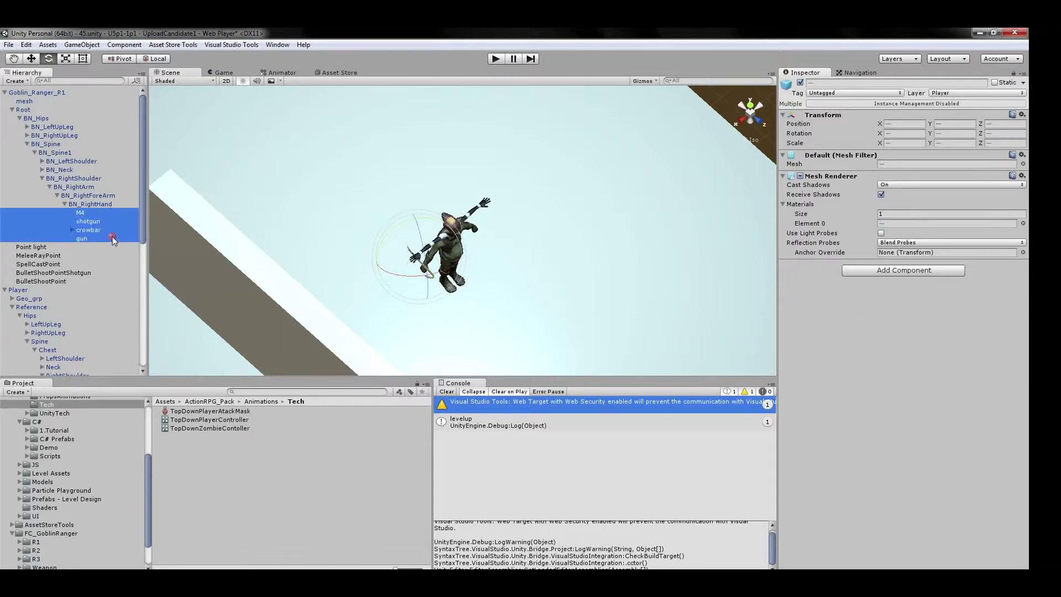
left_click_drag(472, 278, 287, 231, "alt")
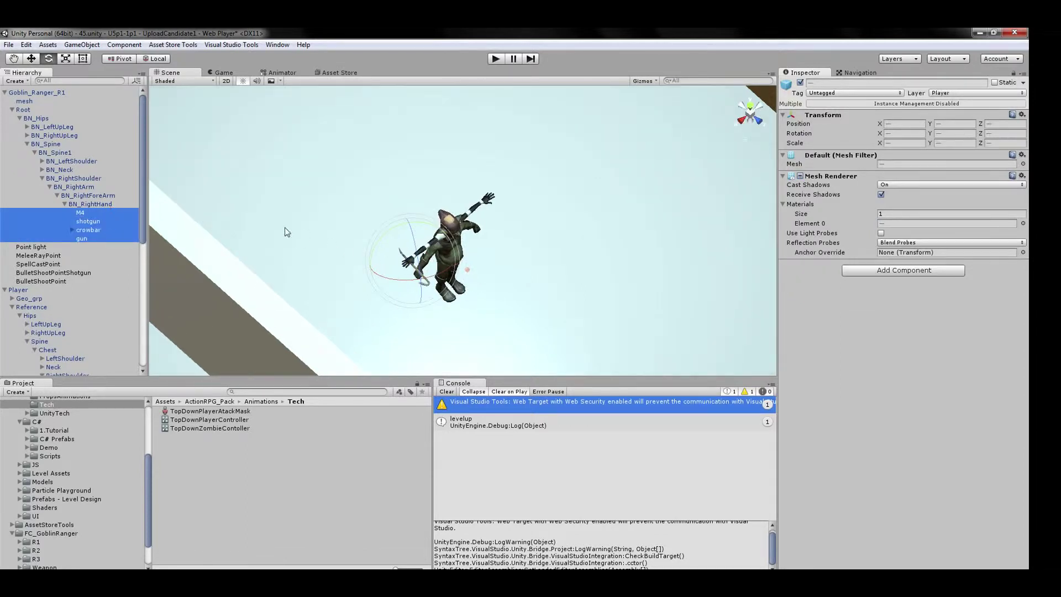
Deactivate the original Player object and select all four of the goblin's weapons.
left_click(92, 290)
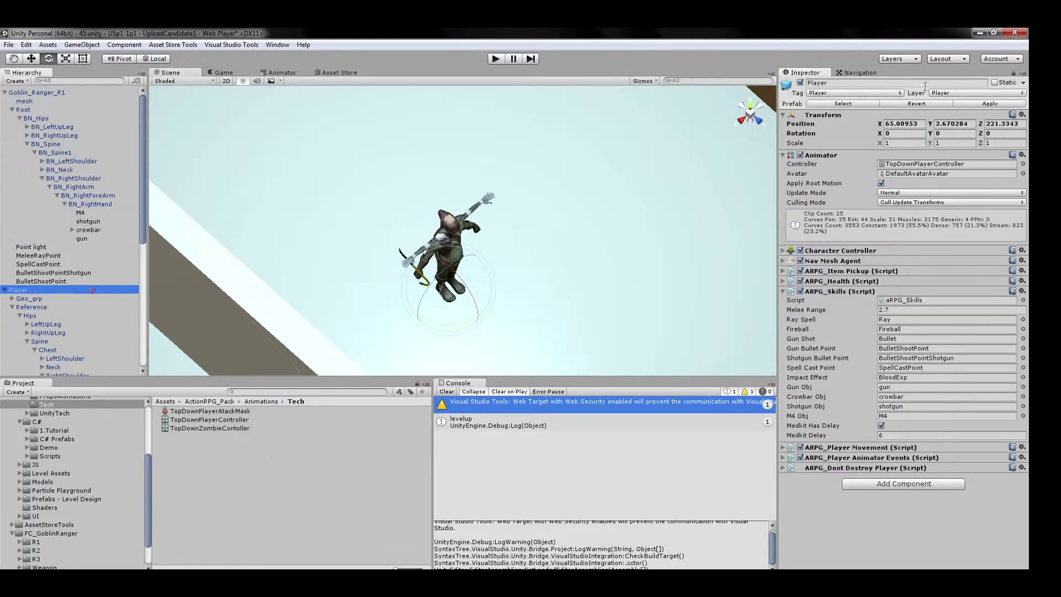
left_click(800, 82)
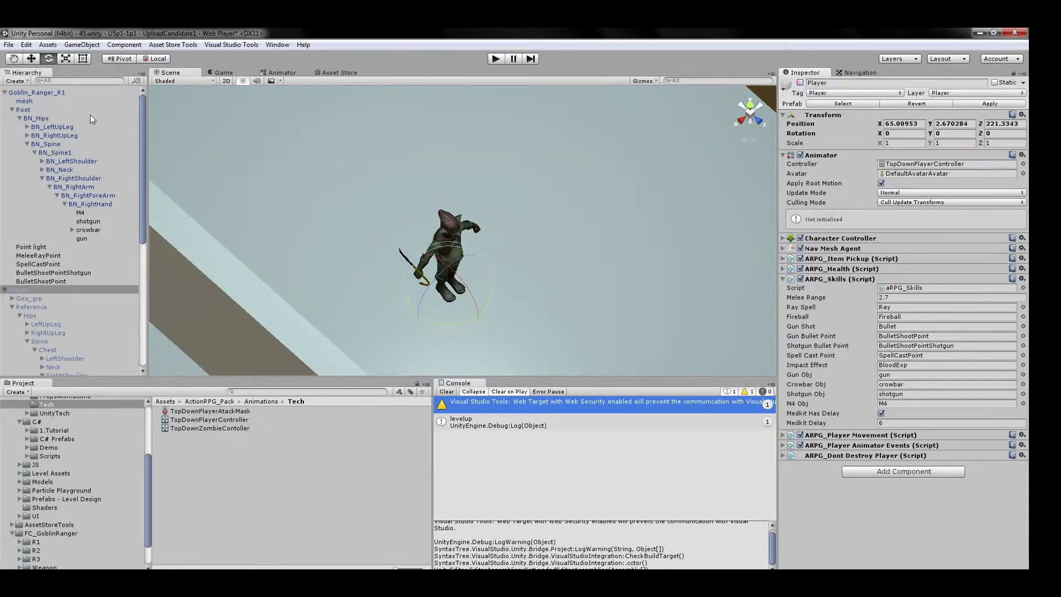
left_click(83, 213)
left_click(113, 238, "shift")
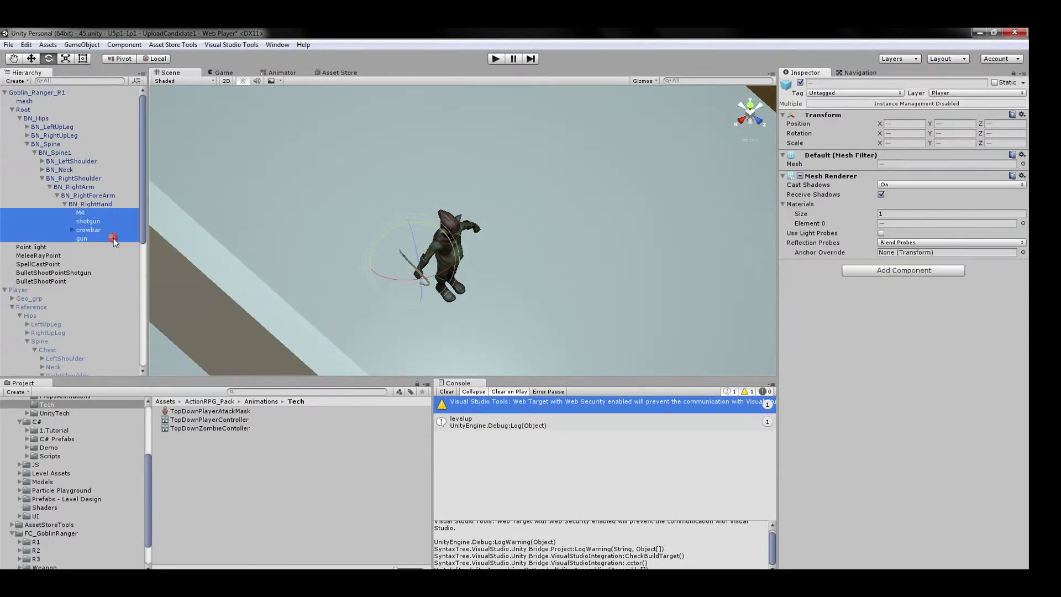
Switch to the Move tool in Global mode and orbit around the goblin's hand to inspect the weapons.
scroll(434, 297, "up", 3)
middle_click_drag(451, 320, 549, 288)
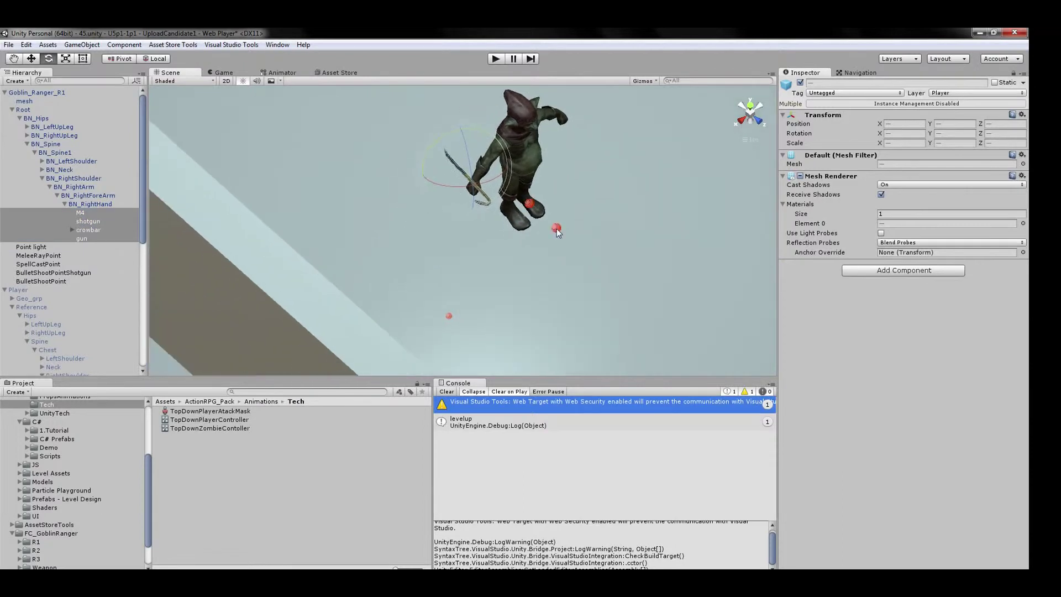
mouse_move(549, 287)
left_mouse_down("alt")
mouse_move(459, 241)
mouse_move(569, 299)
left_mouse_up("alt")
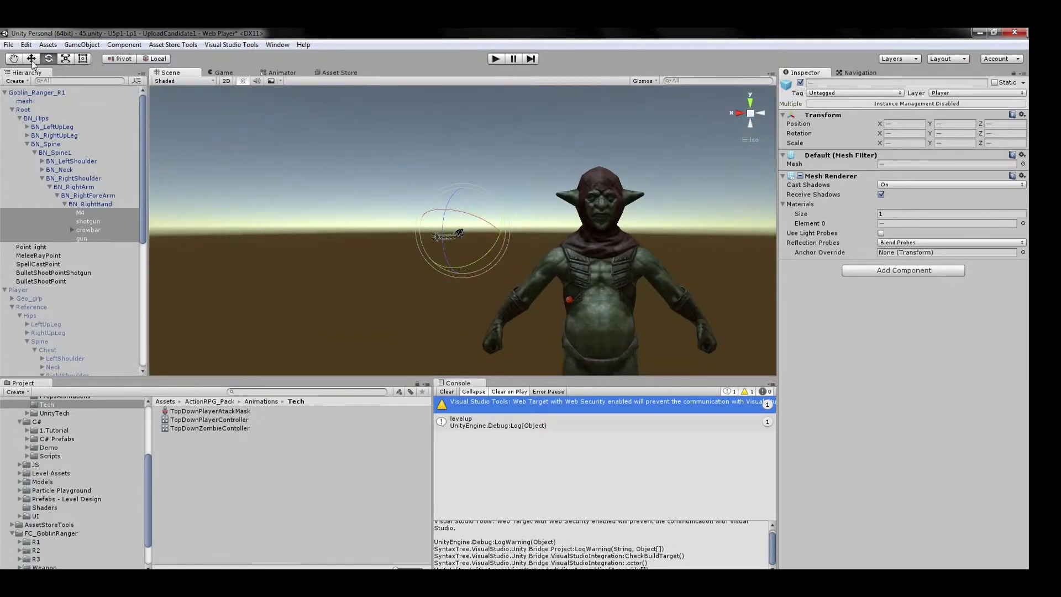
key("w")
left_click(156, 59)
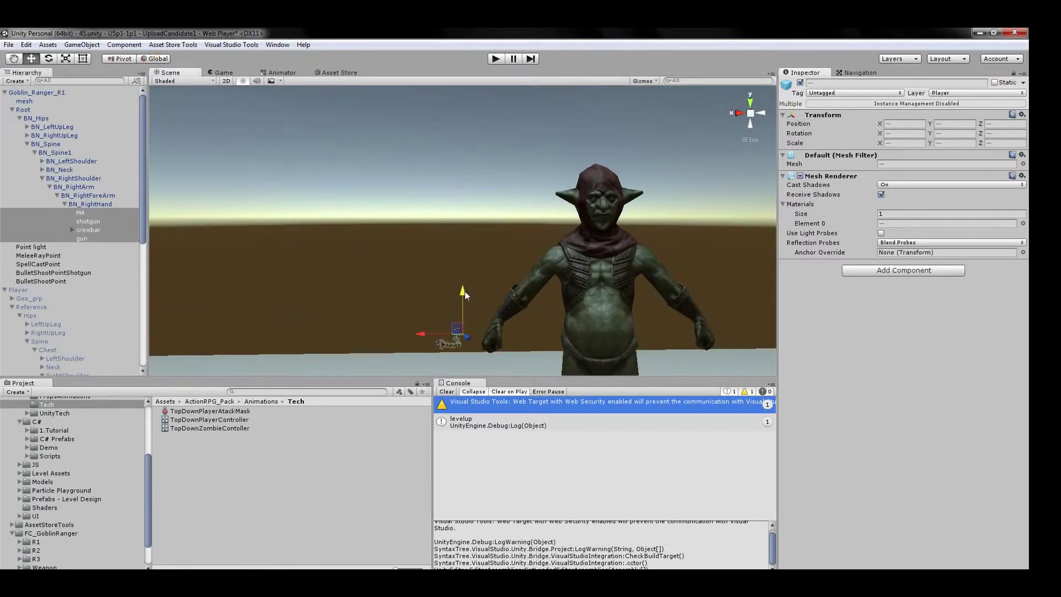
left_click_drag(463, 294, 406, 299, "alt")
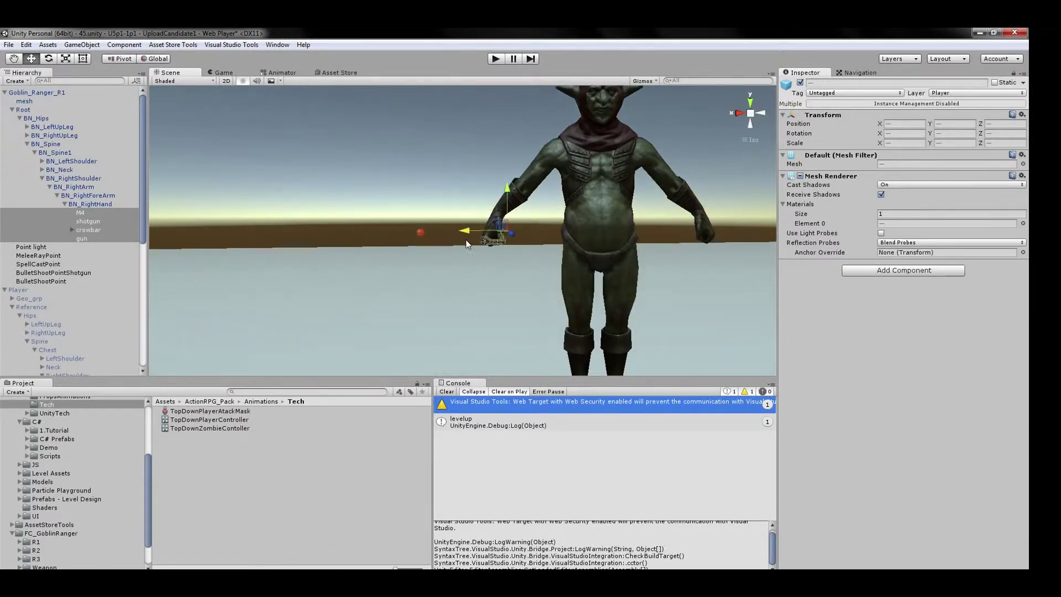
mouse_move(454, 241)
left_mouse_down("alt")
mouse_move(488, 192)
mouse_move(376, 183)
mouse_move(456, 274)
left_mouse_up("alt")
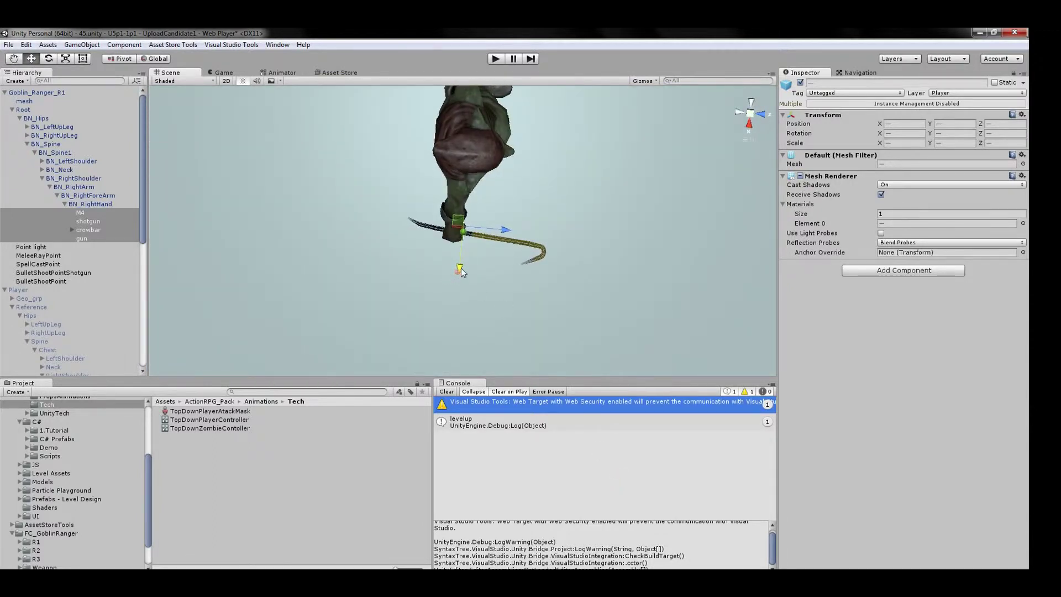
mouse_move(491, 310)
left_mouse_down("alt")
mouse_move(425, 213)
mouse_move(449, 237)
left_mouse_up("alt")
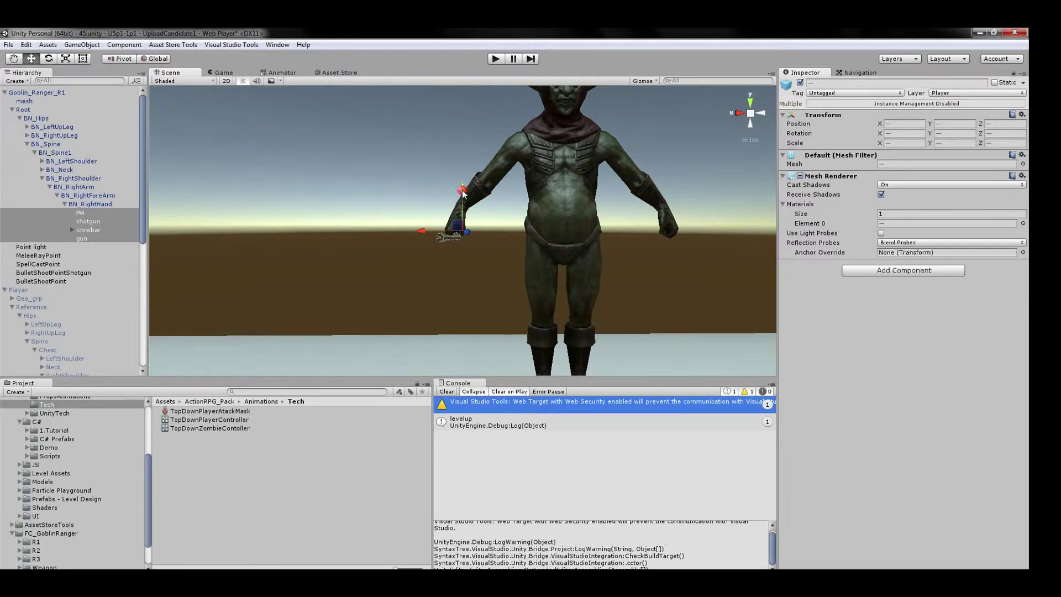
mouse_move(474, 279)
left_mouse_down("alt")
mouse_move(253, 332)
mouse_move(462, 347)
mouse_move(550, 326)
left_mouse_up("alt")
left_click_drag(449, 323, 479, 290, "alt")
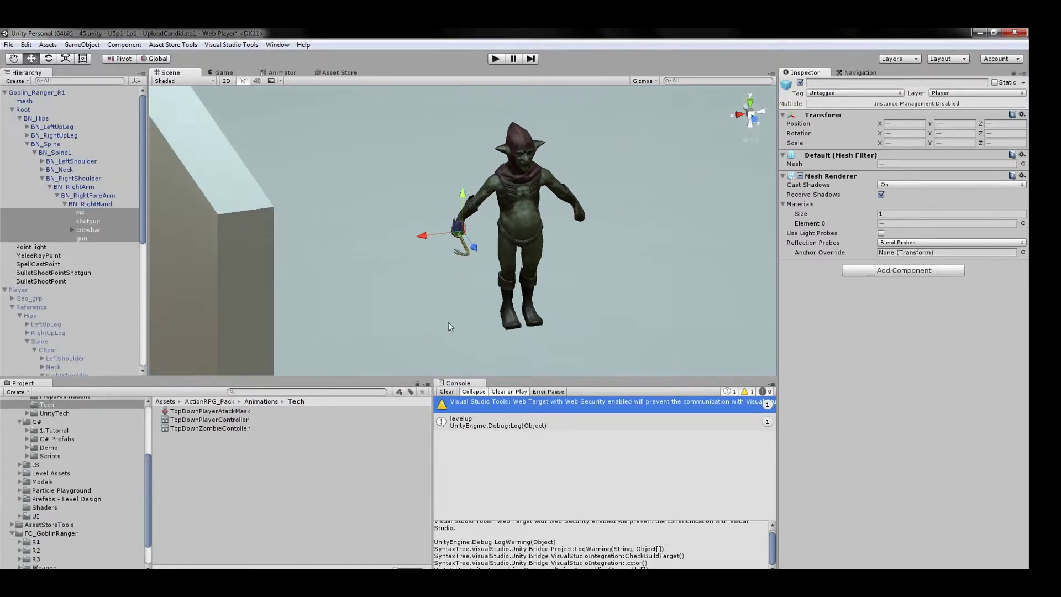
scroll(480, 290, "down", 2)
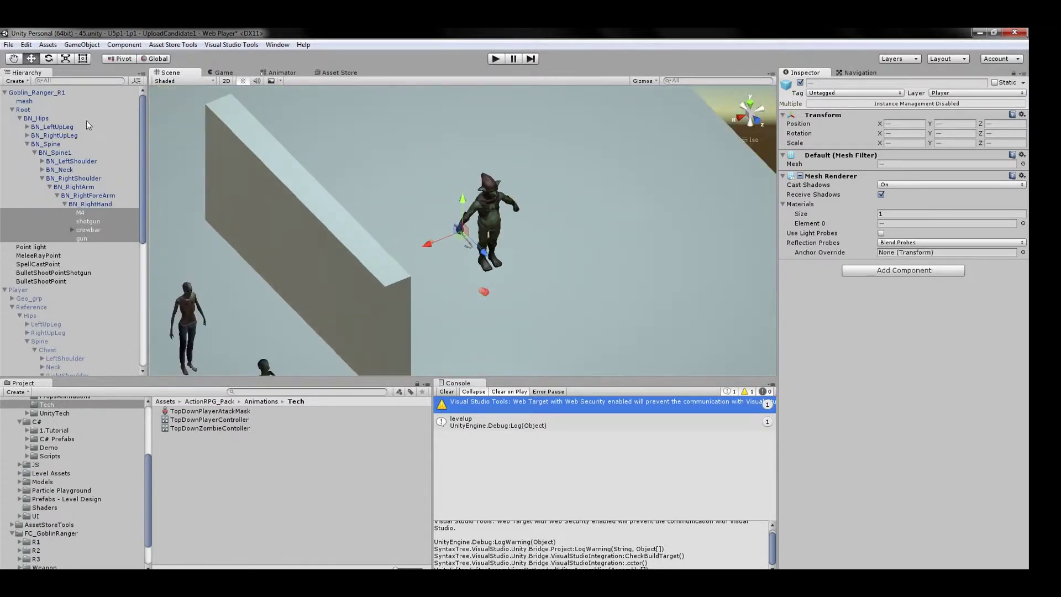
Select Goblin_Ranger_R1 and start Play mode.
left_click(5, 93)
left_click(44, 93)
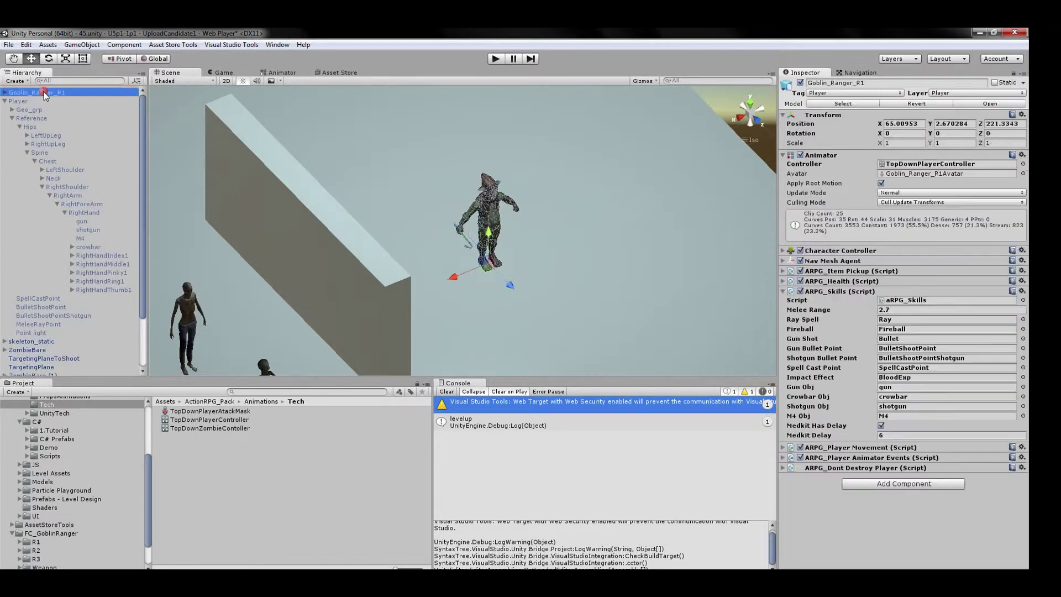
left_click_drag(633, 188, 589, 252, "alt")
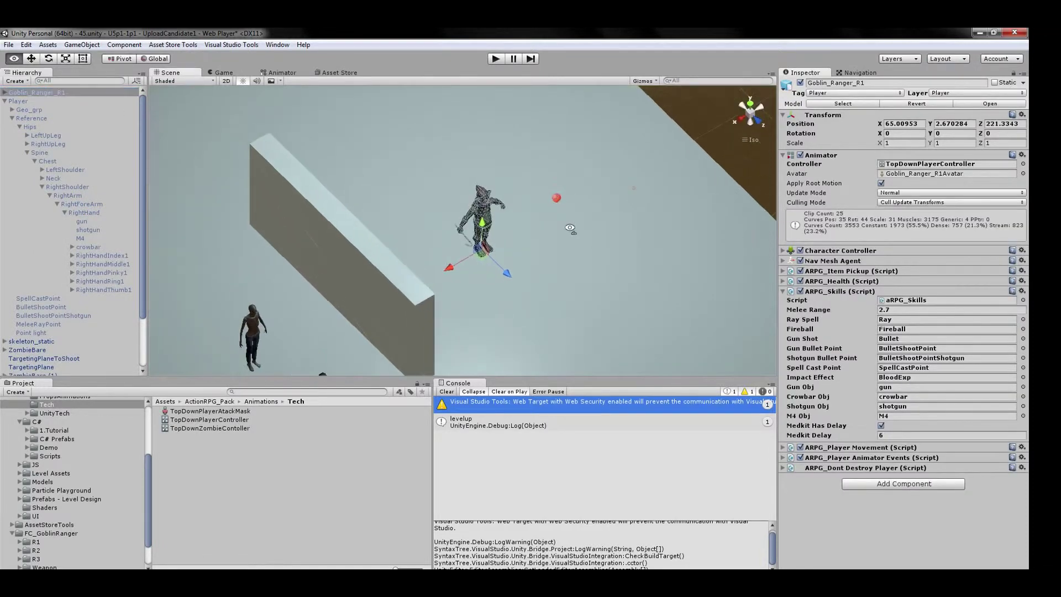
left_click(494, 60)
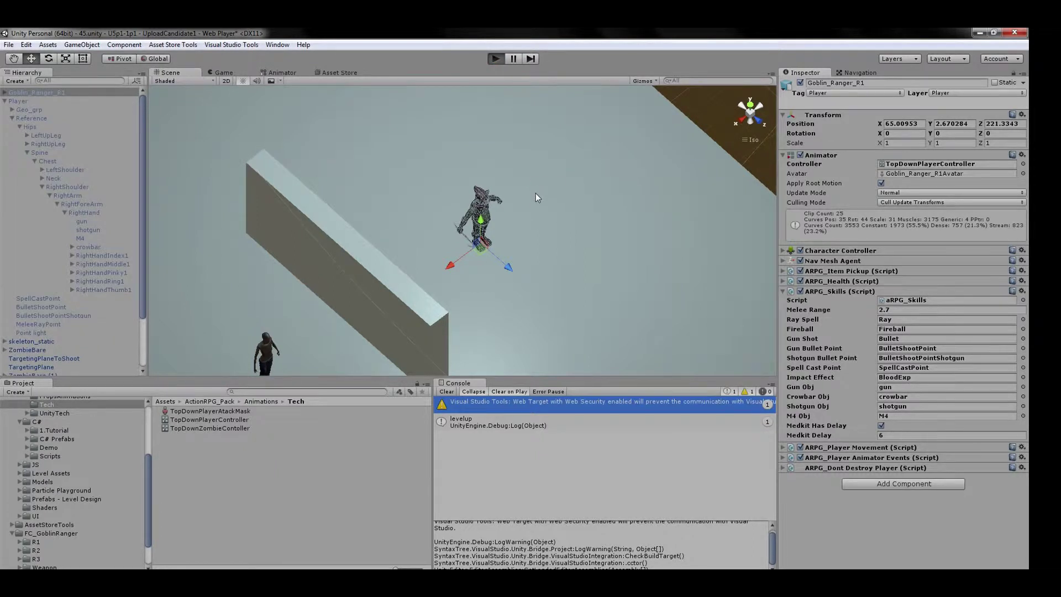
Run the goblin across the floor to the zombie and kill it with the ray spell (key 3).
left_click(506, 220)
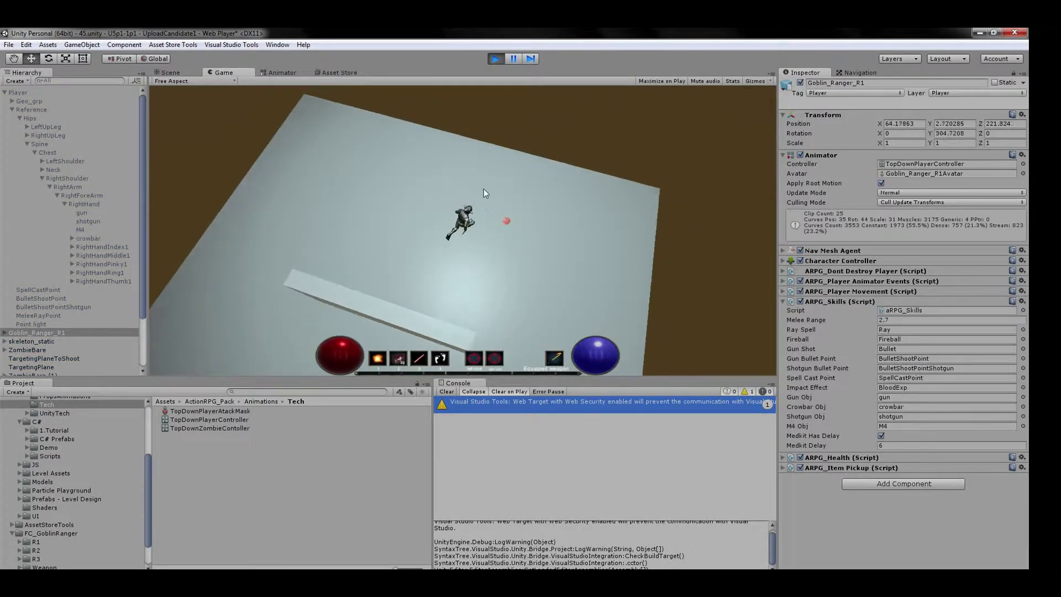
left_click(503, 214)
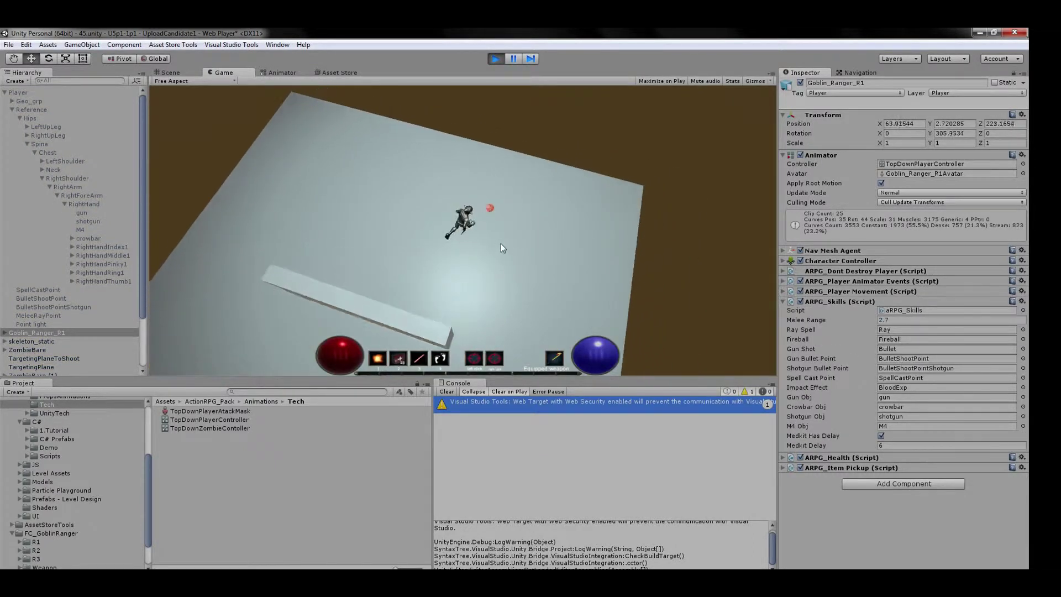
left_click(499, 260)
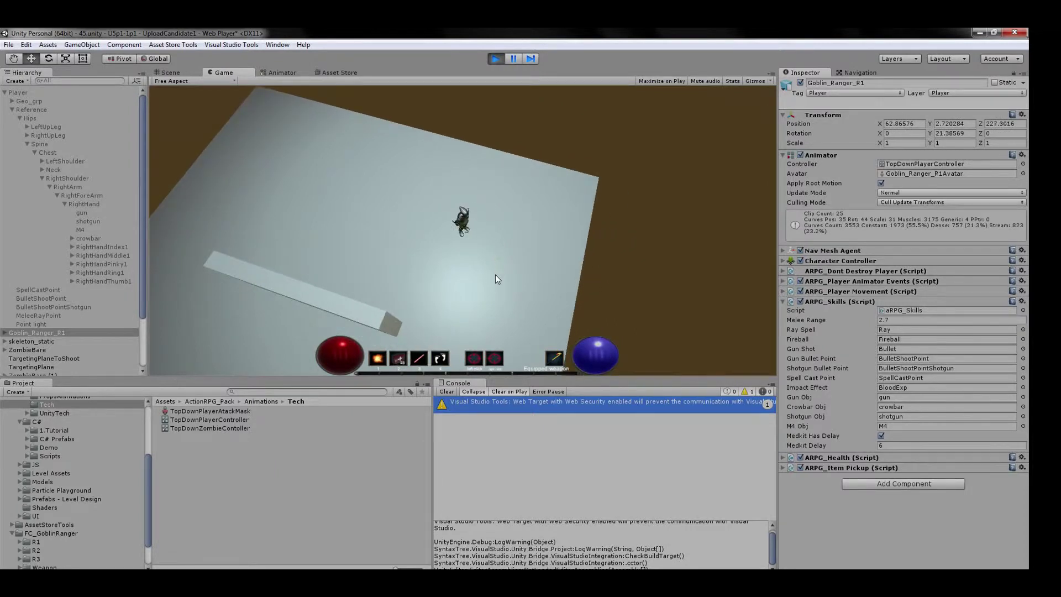
left_click(496, 274)
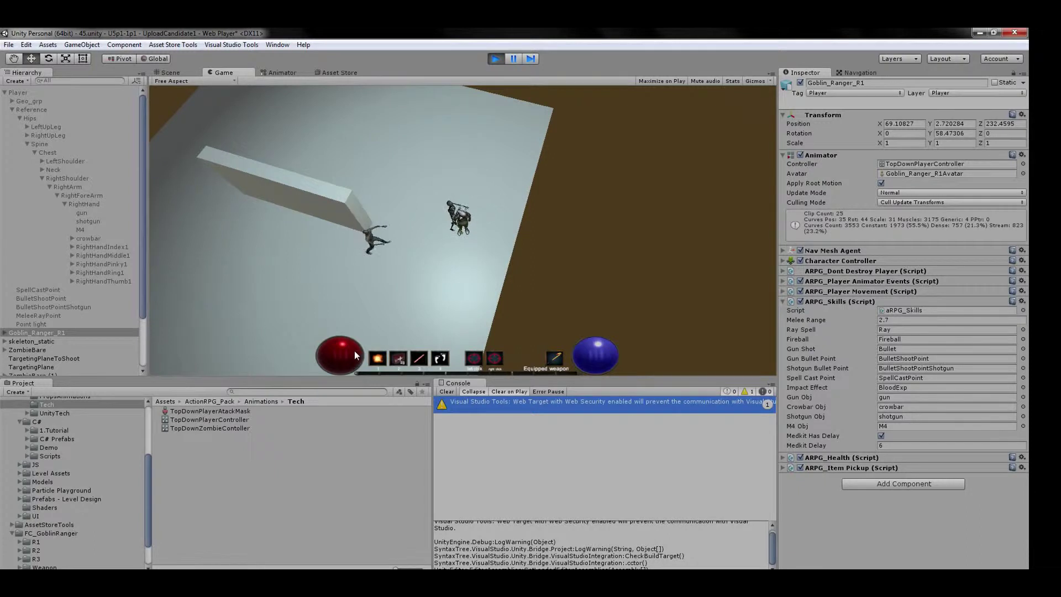
left_click(485, 161)
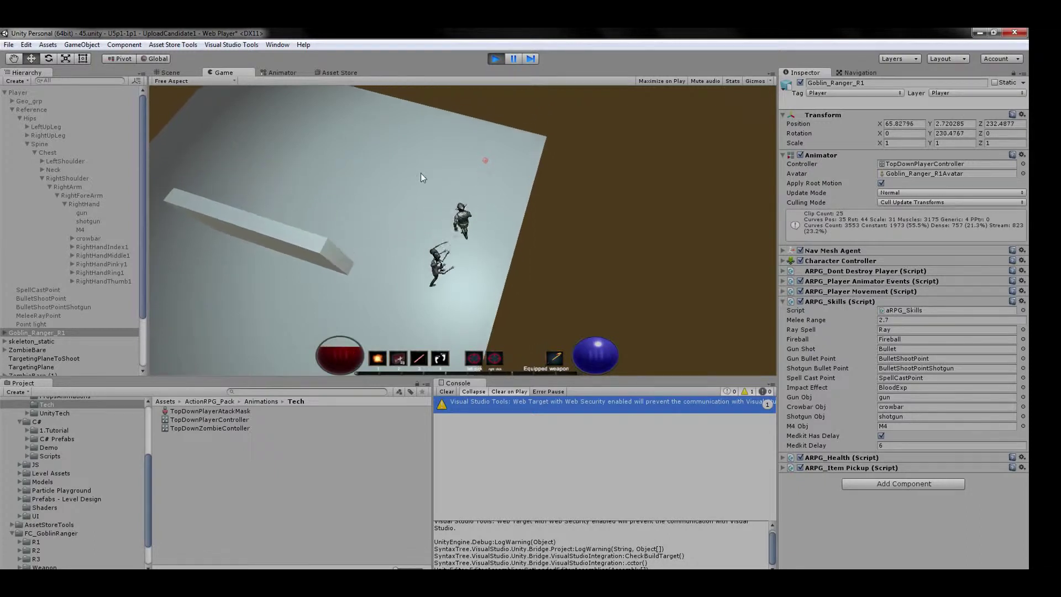
left_click(384, 184)
key("3")
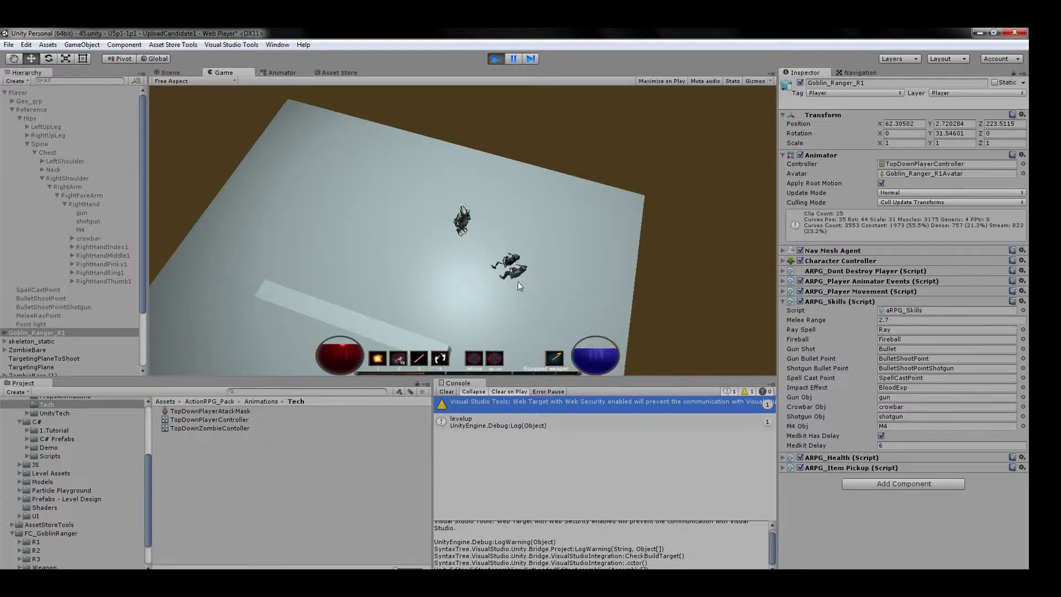
Walk the goblin to a few more ground points, then switch to the Scene view.
left_click(467, 287)
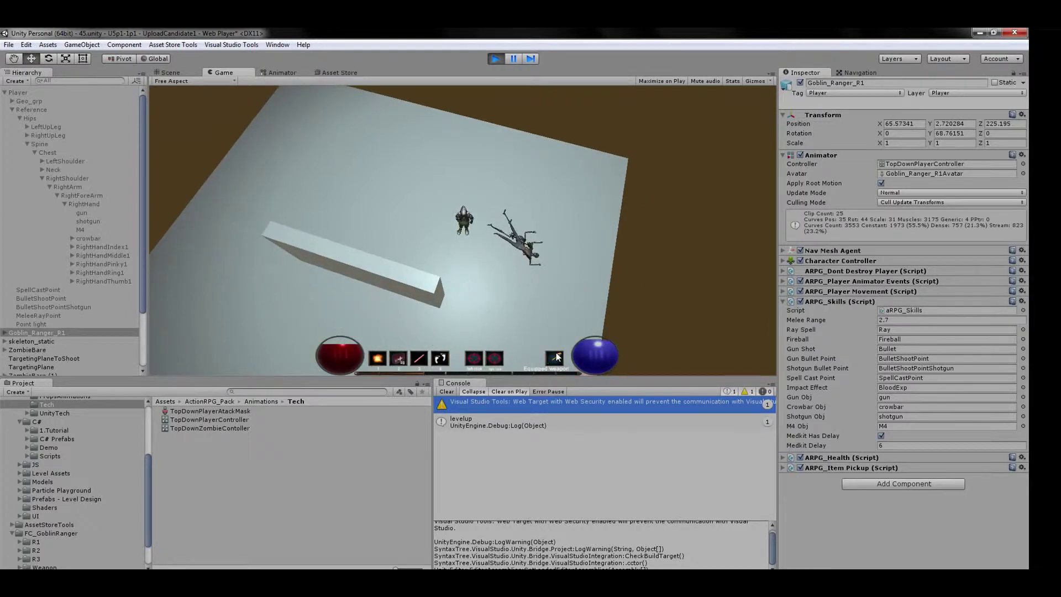
left_click(517, 327)
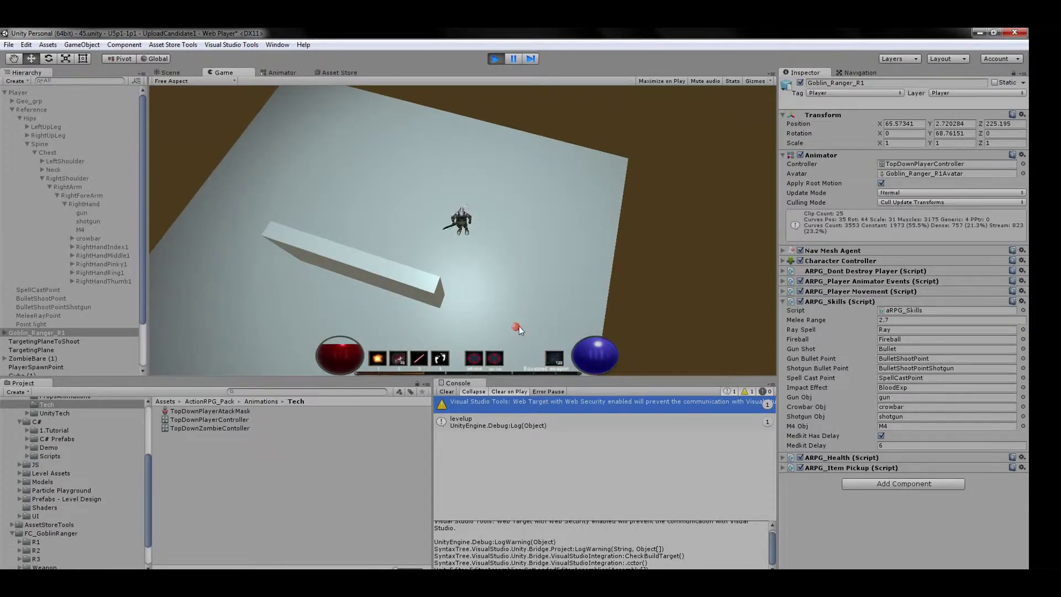
left_click(498, 287)
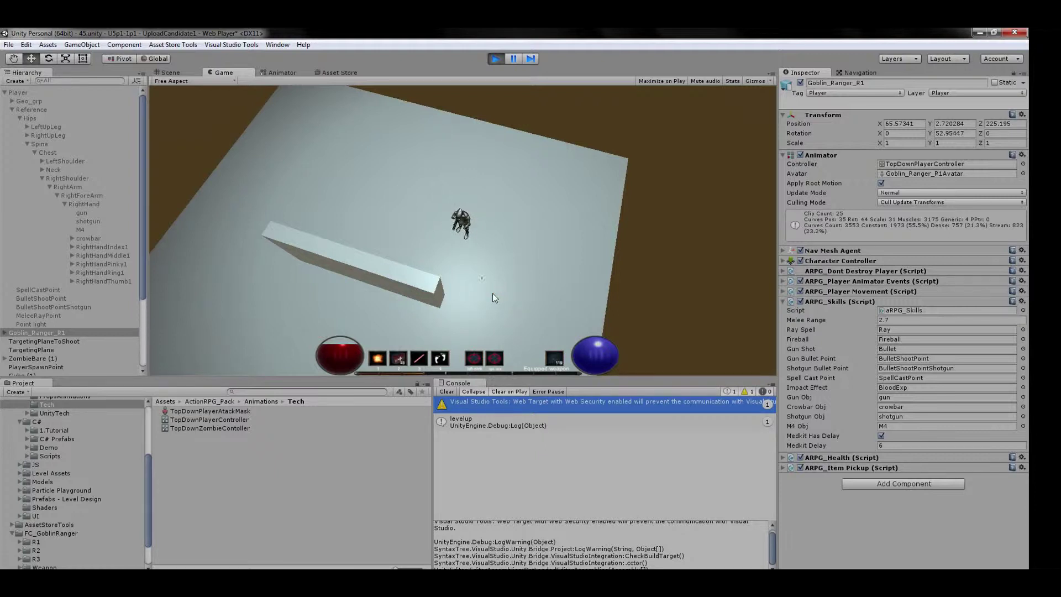
key("ctrl+1")
Select the M4 in the goblin's right hand and frame it in the Scene view.
middle_click_drag(493, 300, 362, 166)
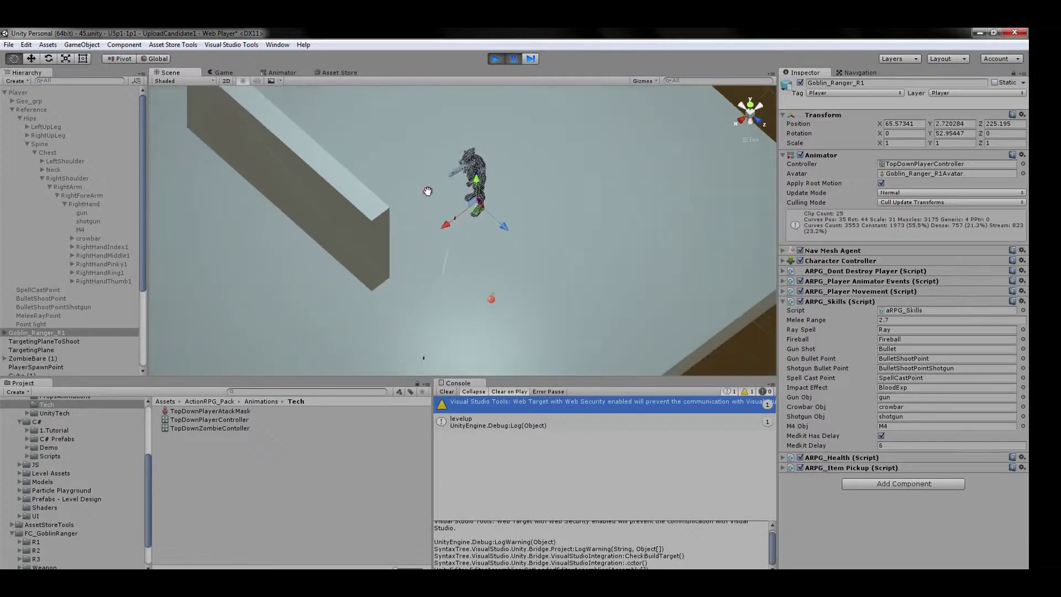
left_click_drag(362, 166, 498, 233, "alt")
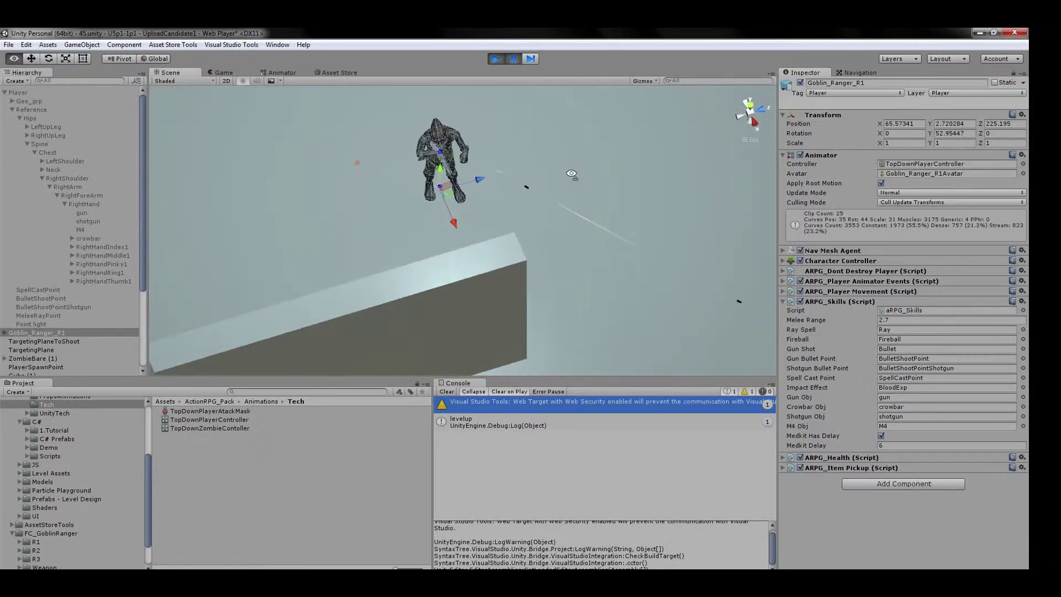
left_click(98, 231)
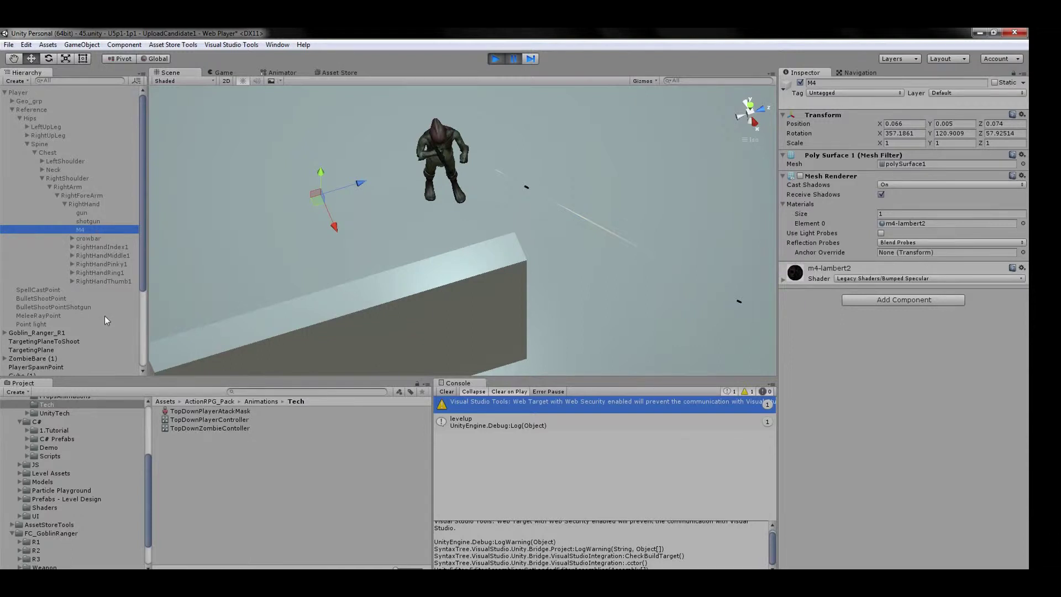
scroll(115, 307, "down", 4)
left_click(448, 164)
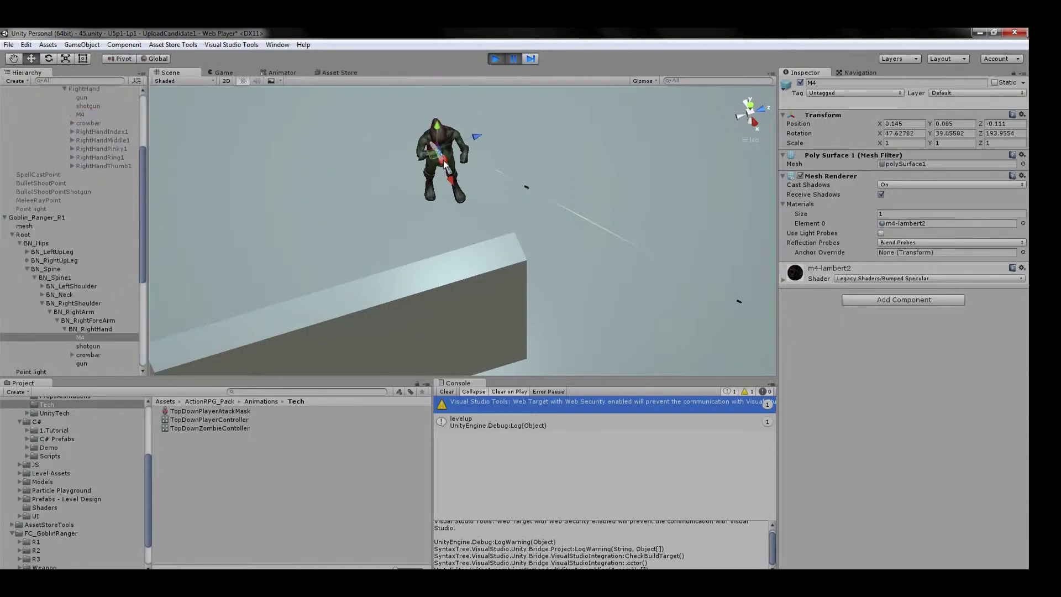
key("f")
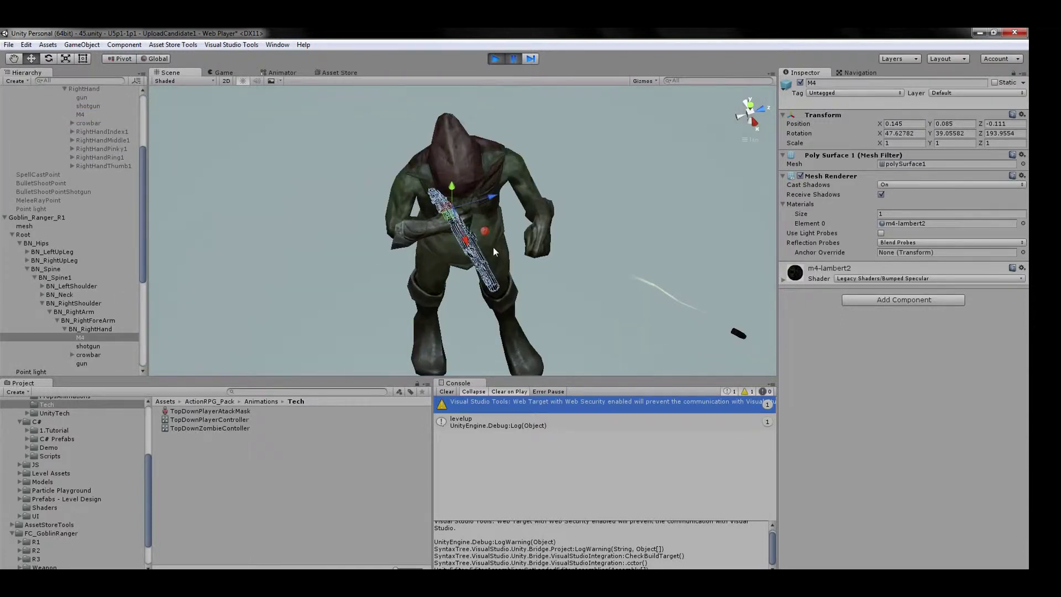
mouse_move(579, 250)
left_mouse_down("alt")
mouse_move(389, 190)
mouse_move(737, 148)
mouse_move(188, 63)
left_mouse_up("alt")
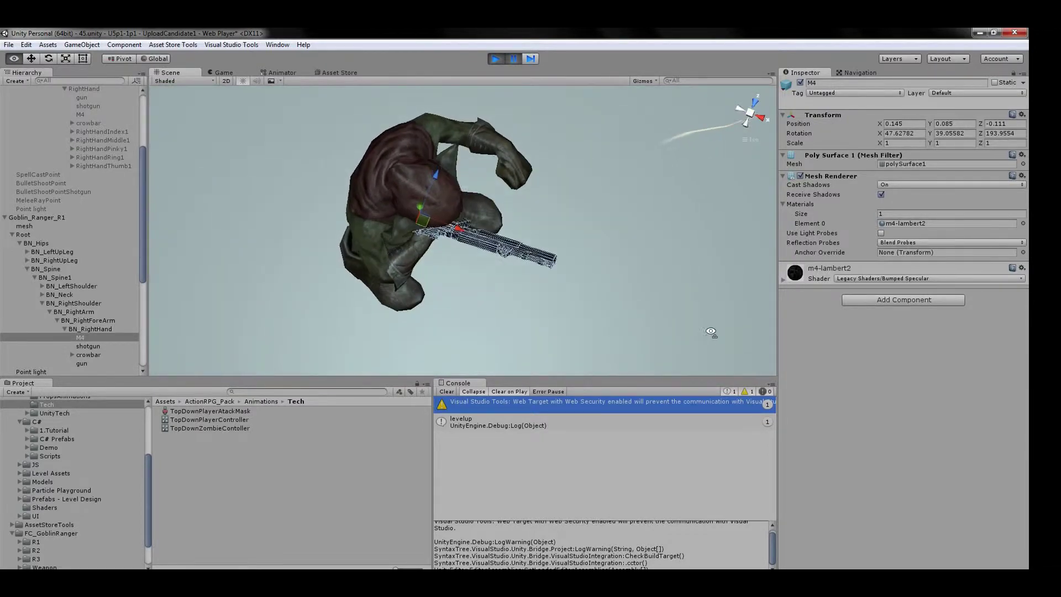
Rotate the M4 to point forward (about 10.5, 59.8, 233.5) and return to the Game view.
left_click(48, 61)
left_click_drag(420, 260, 509, 115, "alt")
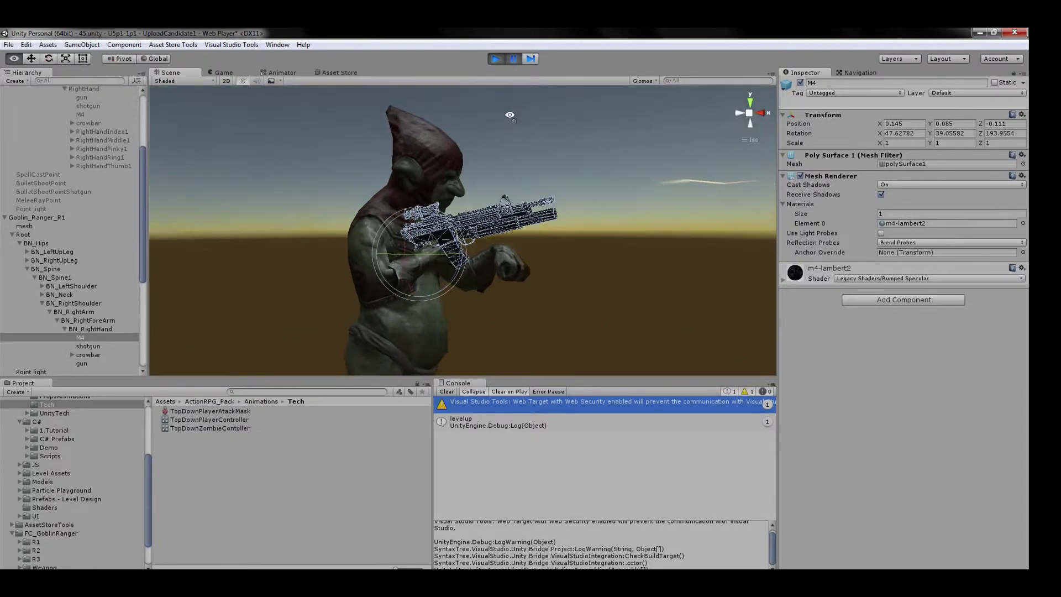
left_click_drag(427, 258, 465, 255)
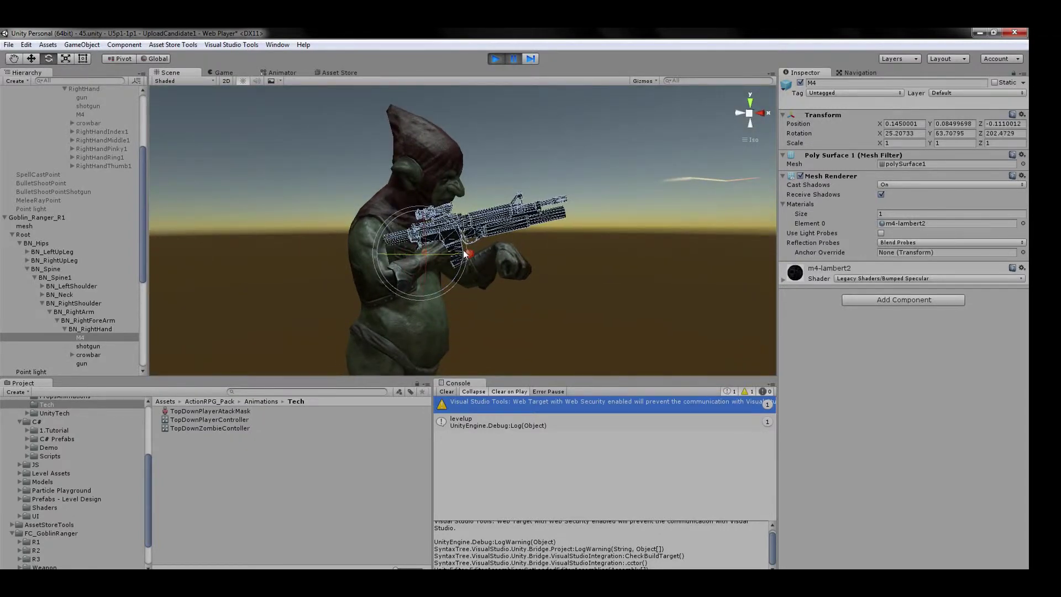
mouse_move(526, 233)
left_mouse_down("alt")
mouse_move(403, 250)
mouse_move(405, 217)
mouse_move(179, 239)
mouse_move(483, 260)
mouse_move(504, 246)
mouse_move(474, 247)
left_mouse_up("alt")
left_click(226, 73)
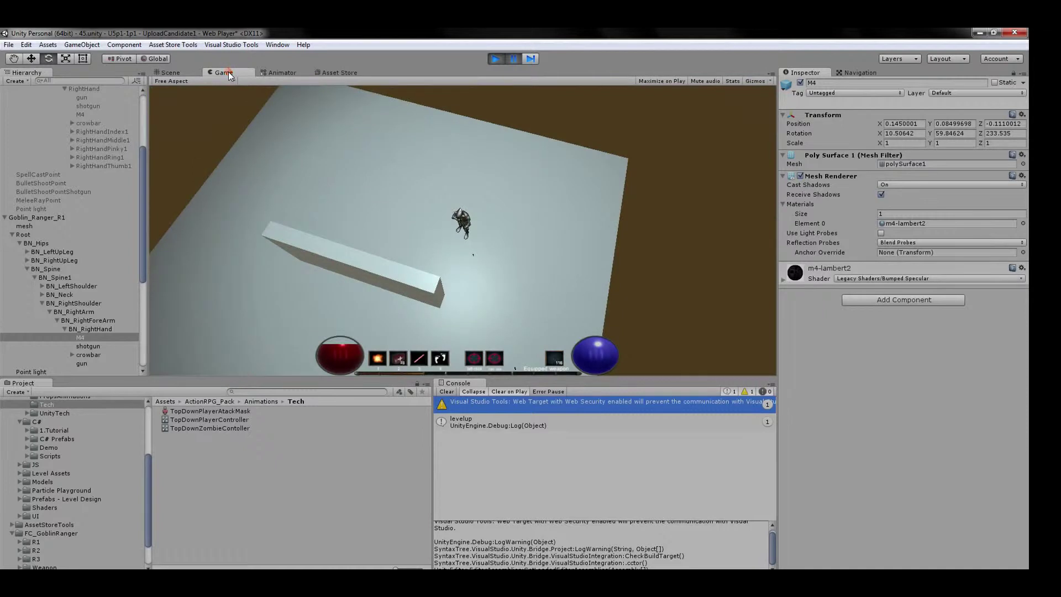
Tilt the M4 slightly on its X axis, then copy its Transform component.
left_click(173, 72)
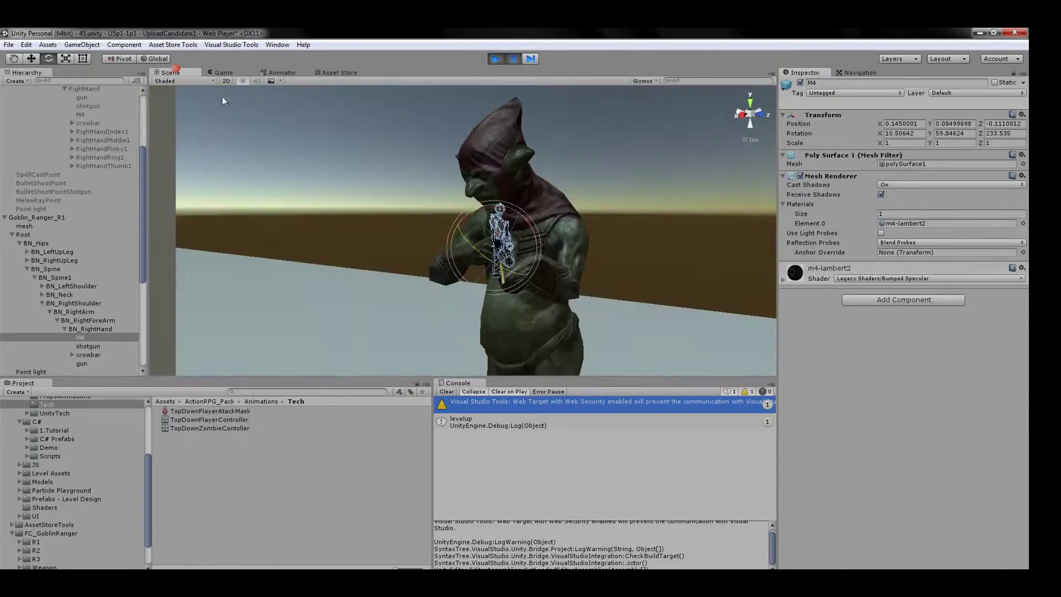
left_click_drag(512, 269, 505, 268)
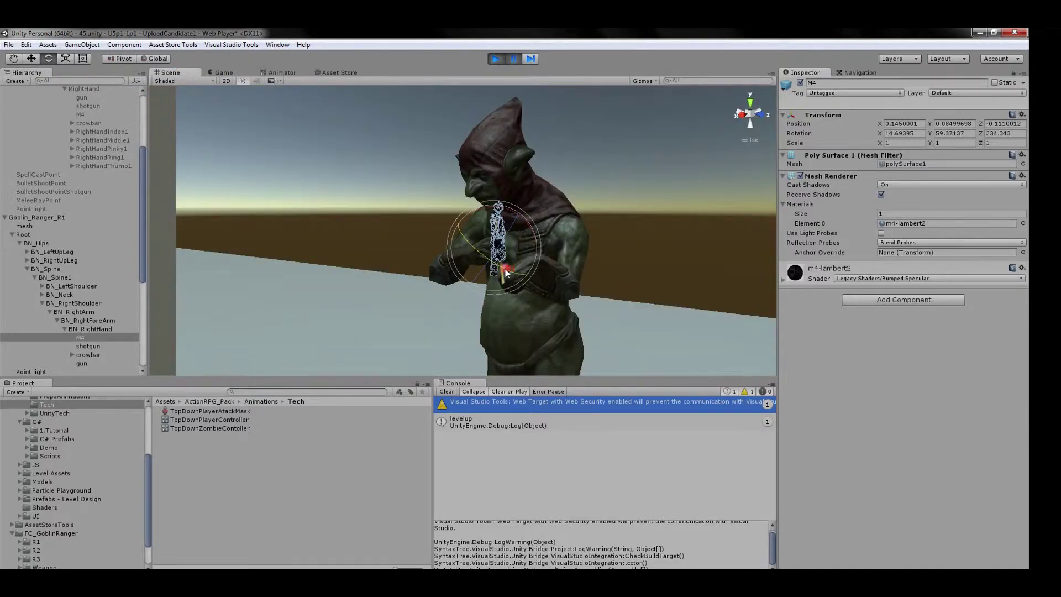
left_click(222, 73)
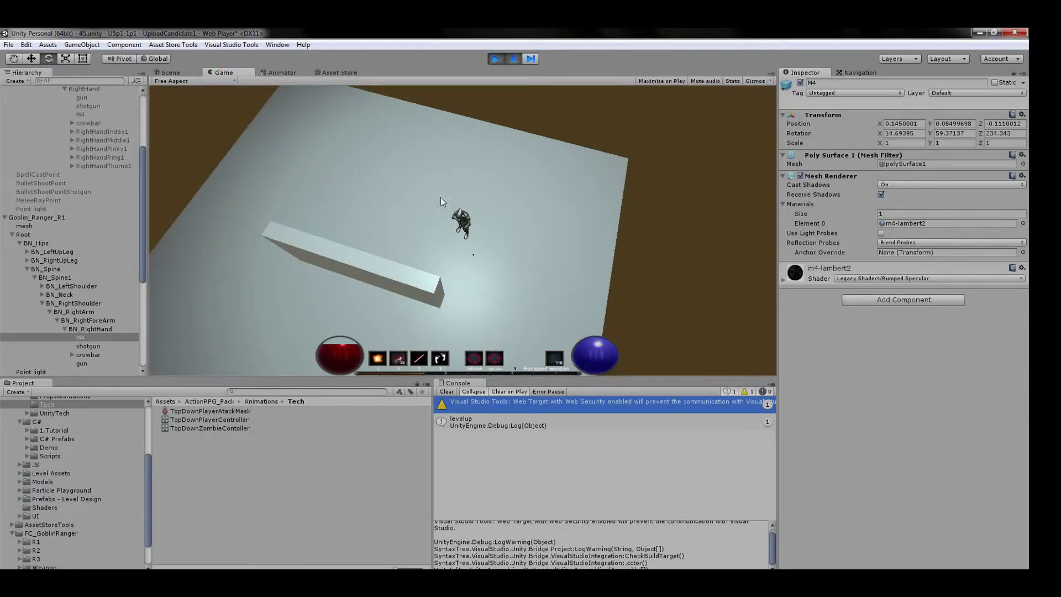
left_click(104, 337)
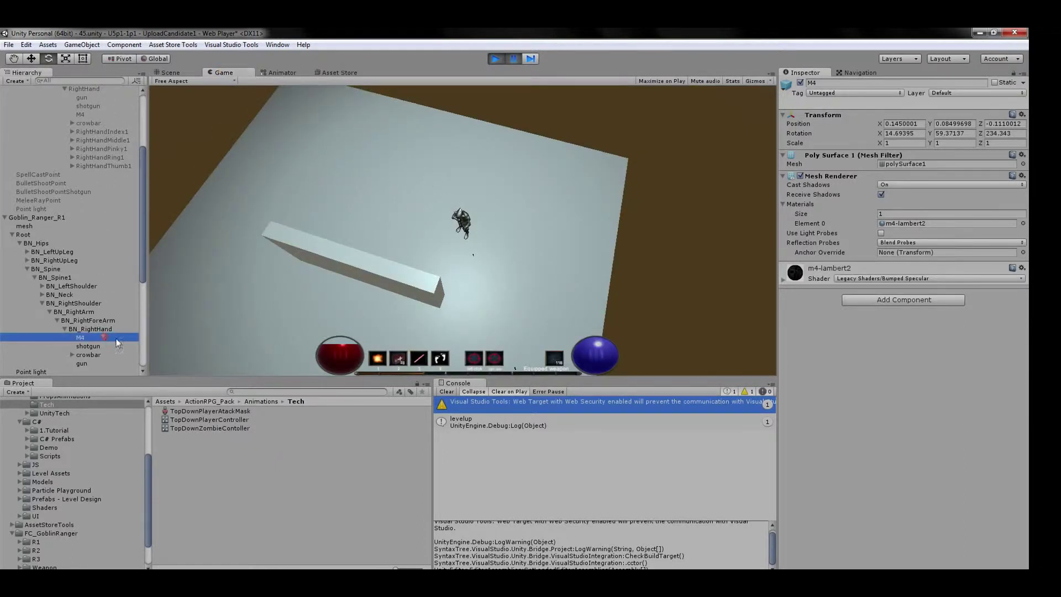
left_click(1023, 116)
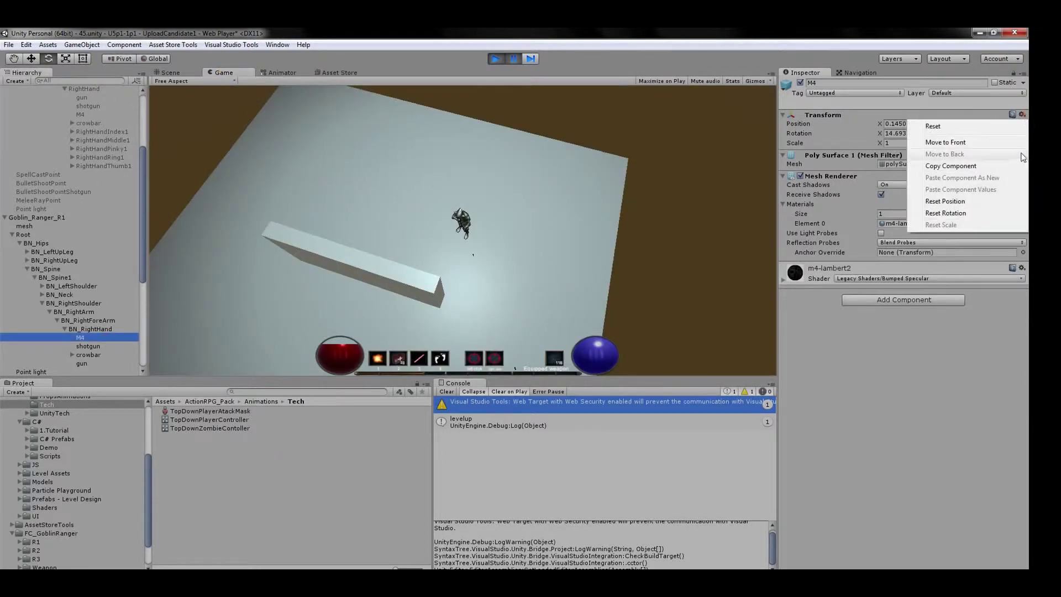
left_click(951, 165)
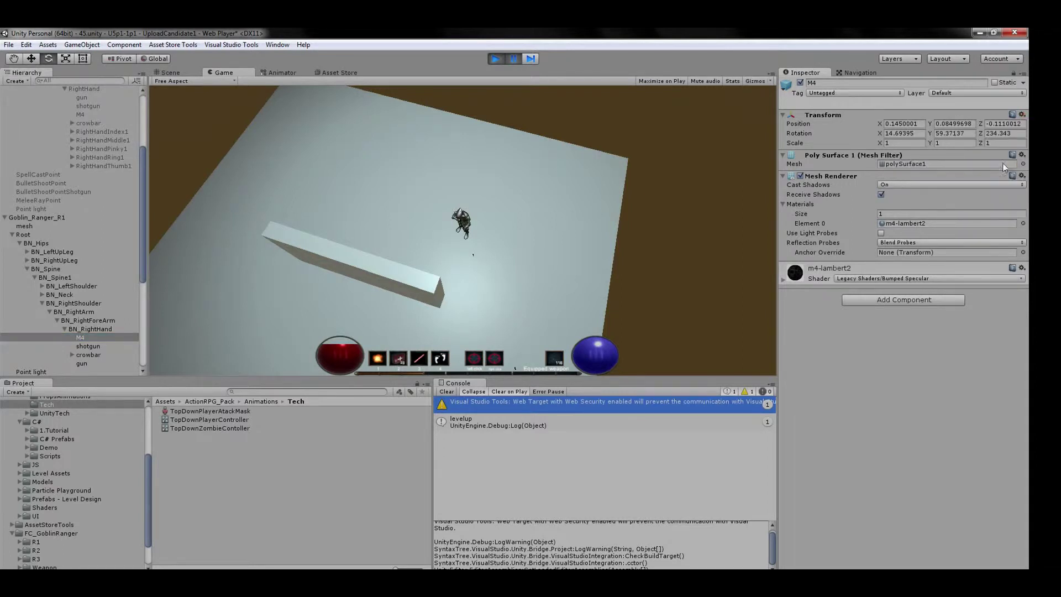
Stop play, paste the M4's Transform values (rotation 14.69, 59.37, 234.34), and restart play.
left_click(499, 60)
left_click(120, 336)
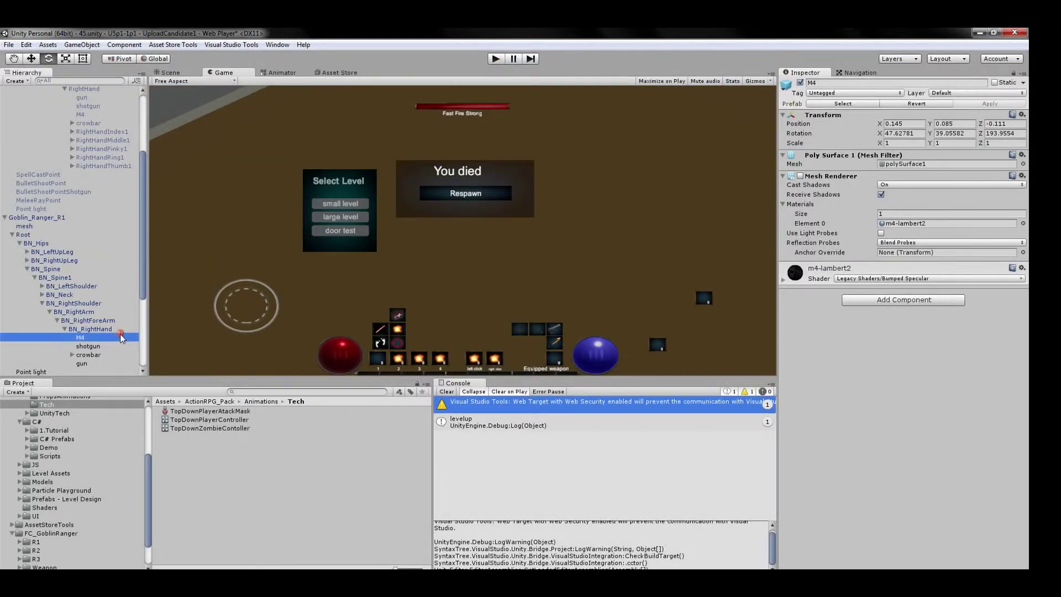
left_click(1022, 115)
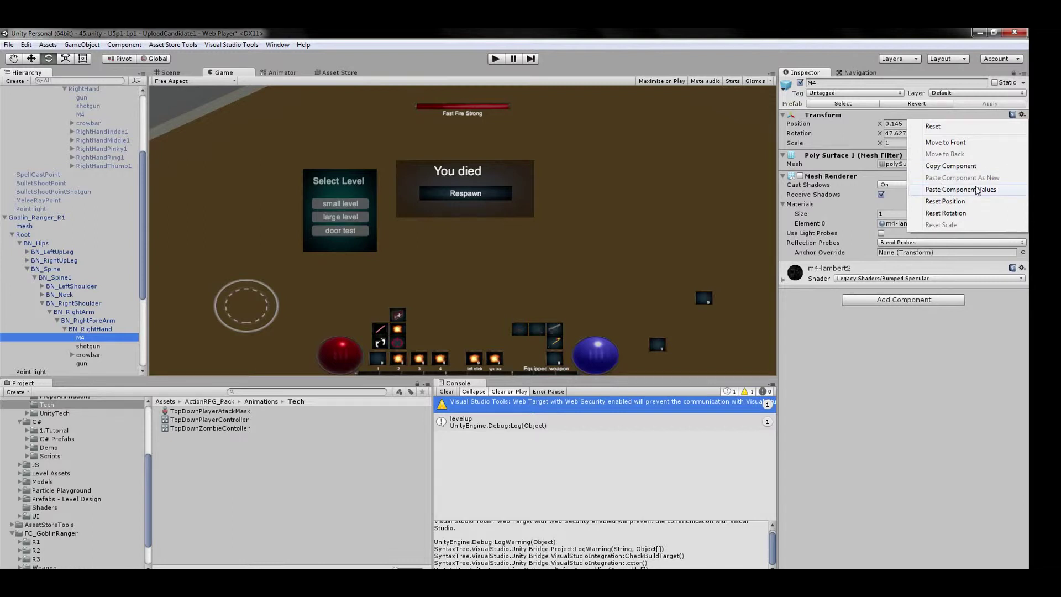
left_click(1010, 190)
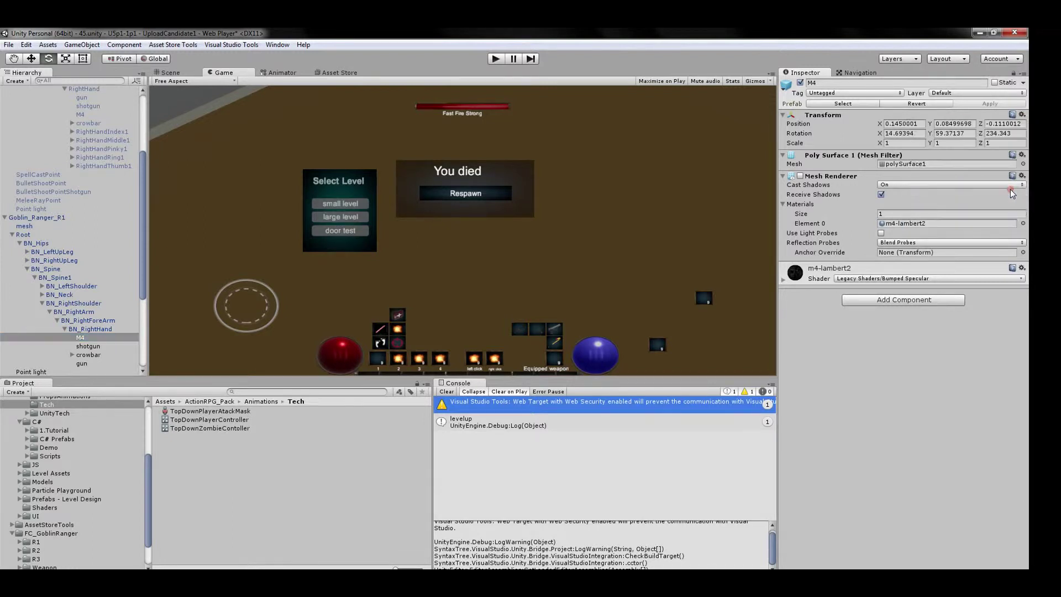
left_click(501, 59)
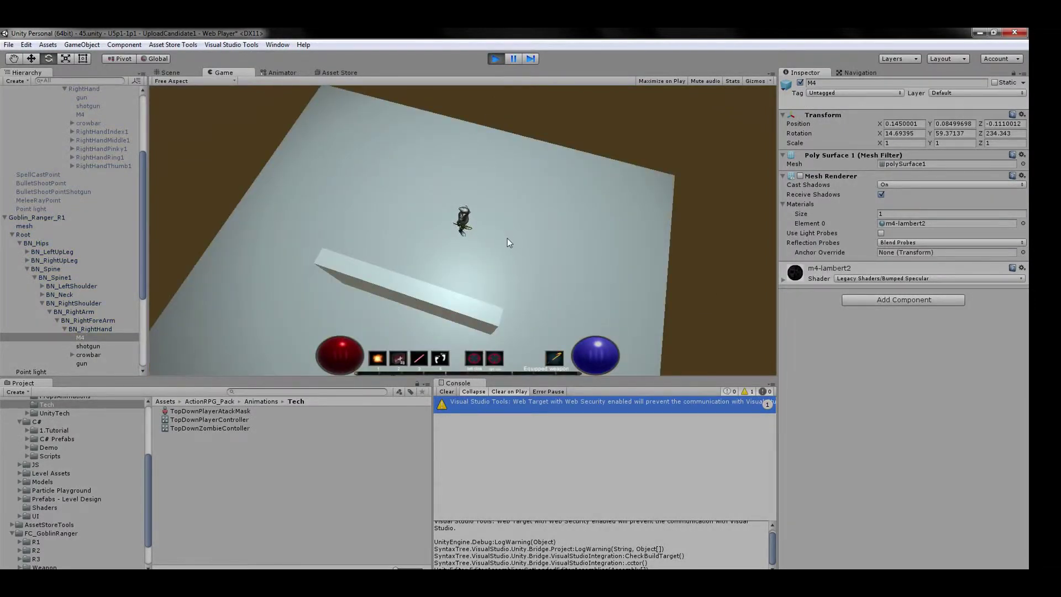
Equip the gun from the Equipped weapon slot, shoot at the zombies, then stop play mode.
left_click(554, 358)
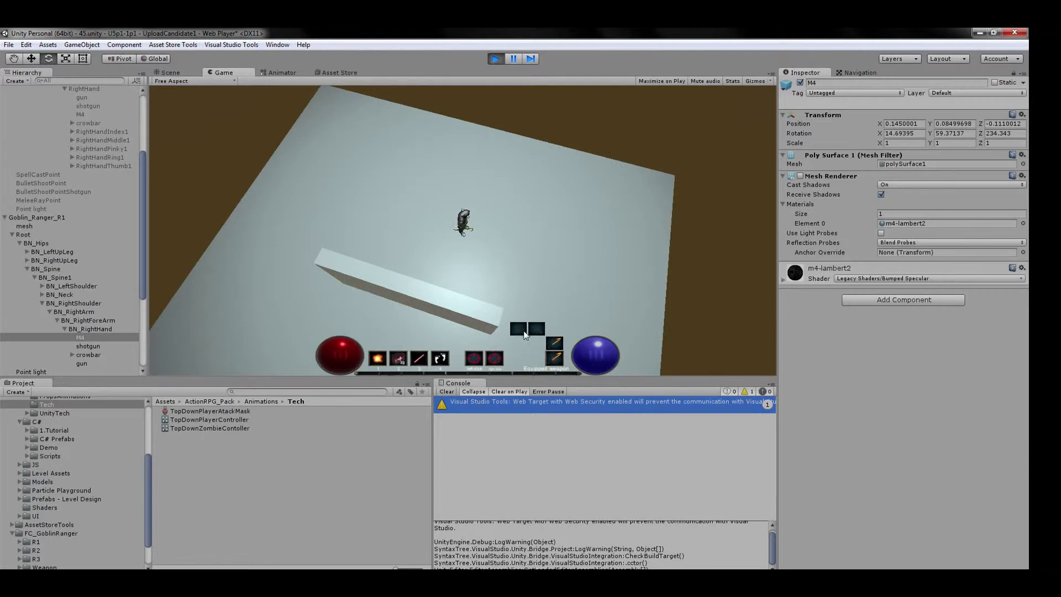
left_click(524, 331)
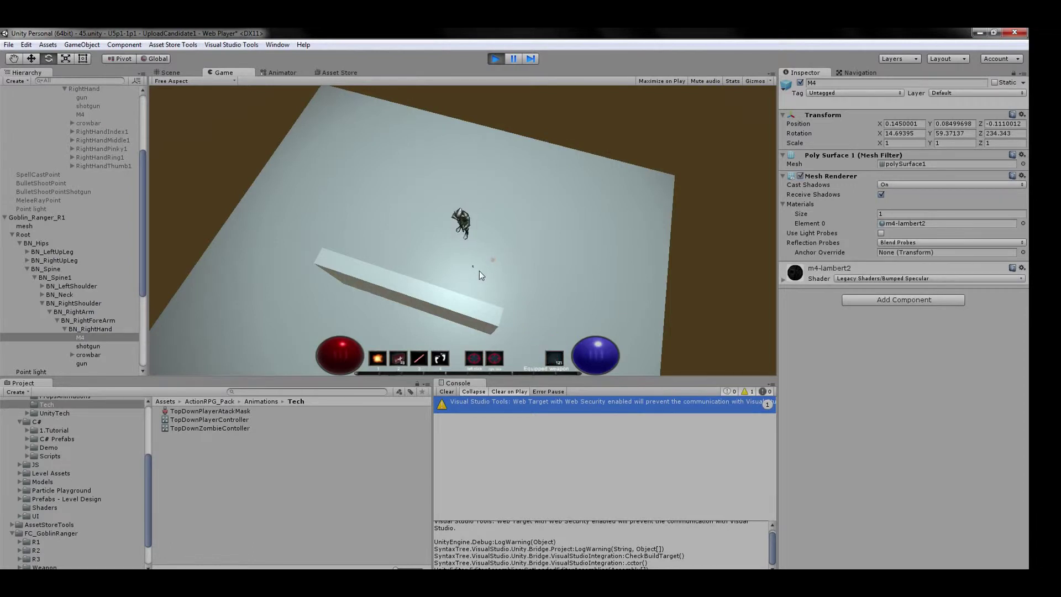
left_click_drag(479, 271, 493, 177)
mouse_move(495, 268)
left_mouse_down()
mouse_move(529, 272)
mouse_move(397, 246)
left_mouse_up()
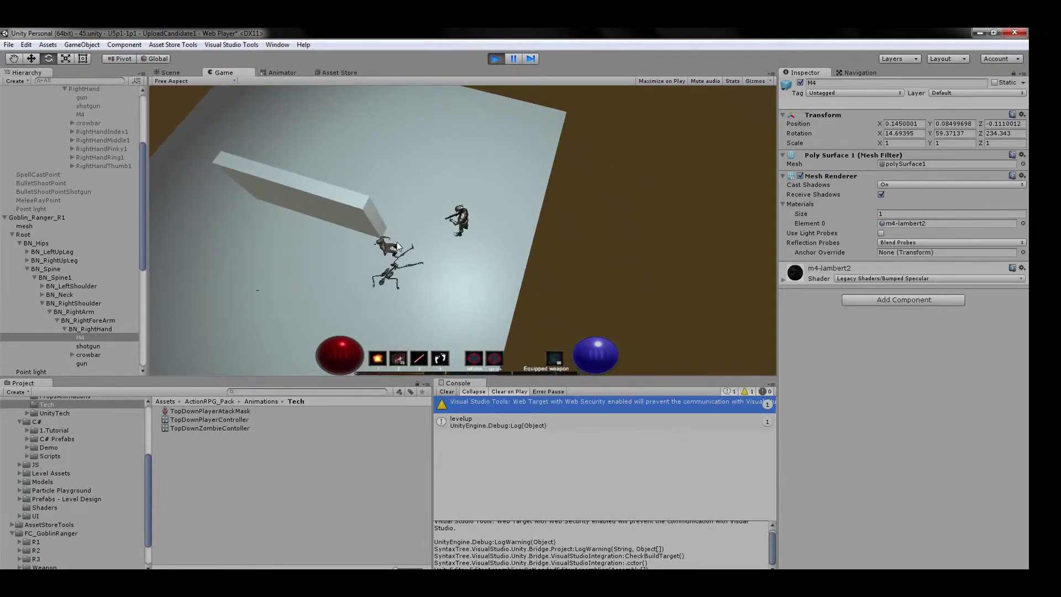
left_click(495, 58)
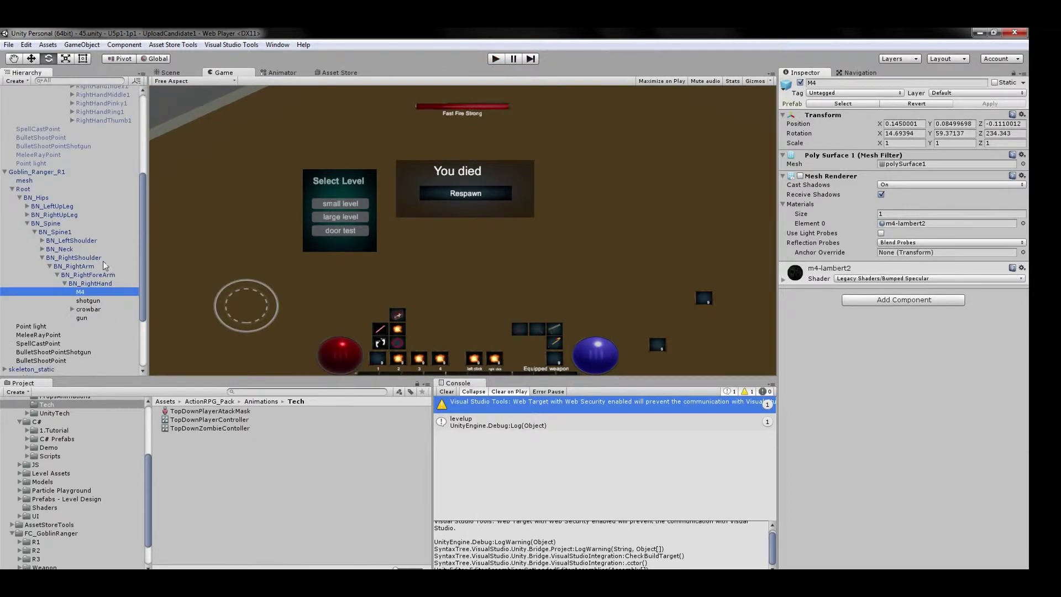
scroll(66, 300, "down", 5)
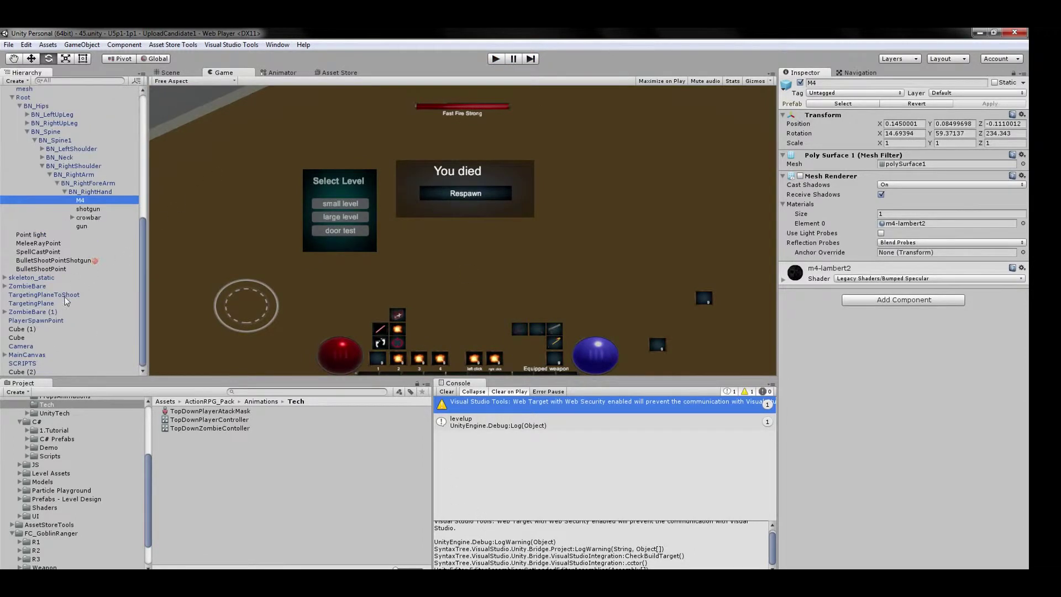
Save Goblin_Ranger_R1 as a new prefab in the C# Prefabs folder.
left_click(60, 364)
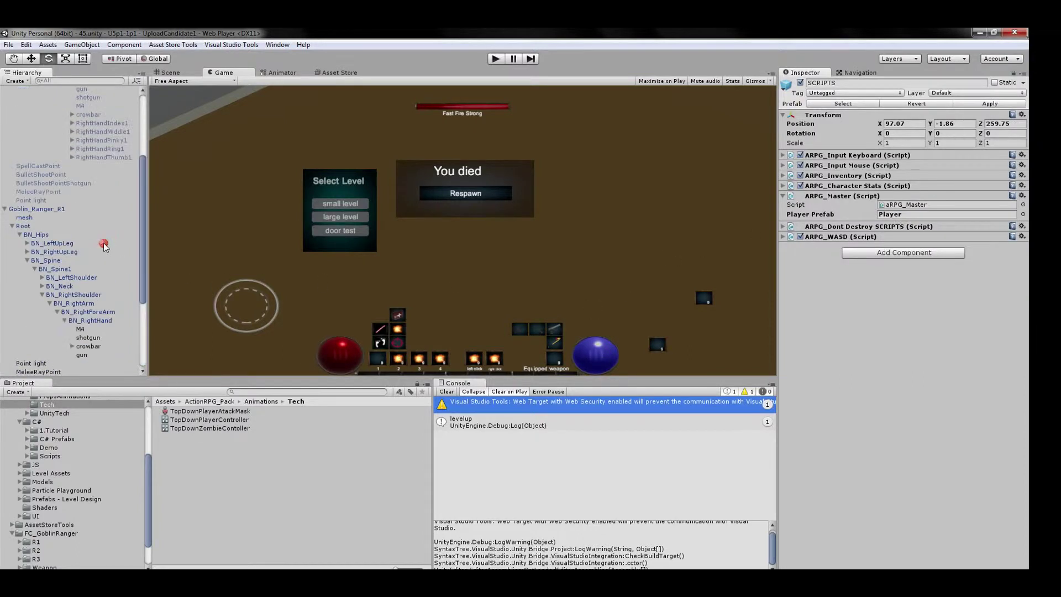
left_click(61, 209)
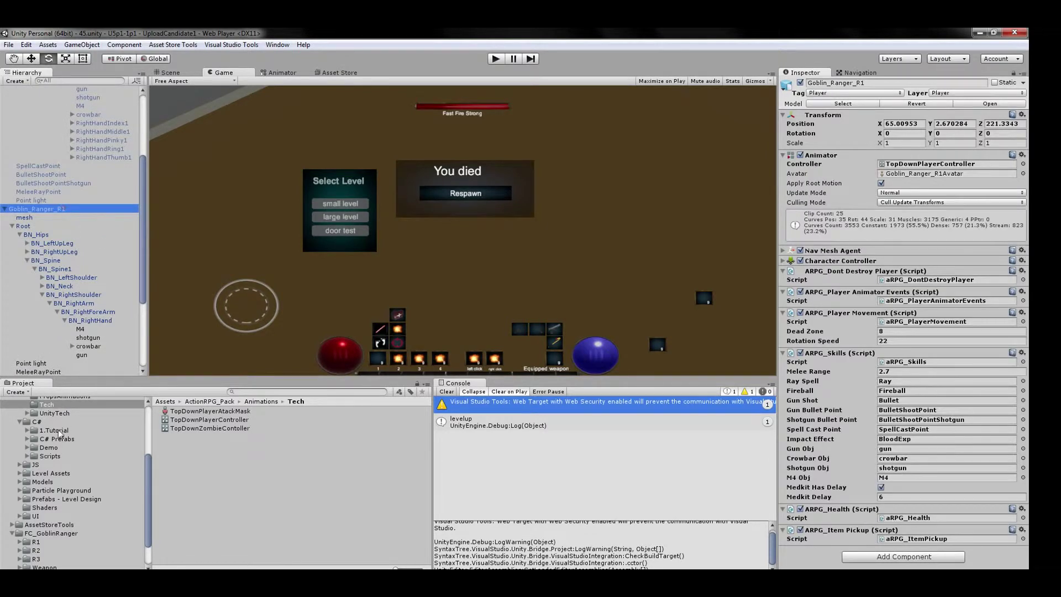
left_click(103, 439)
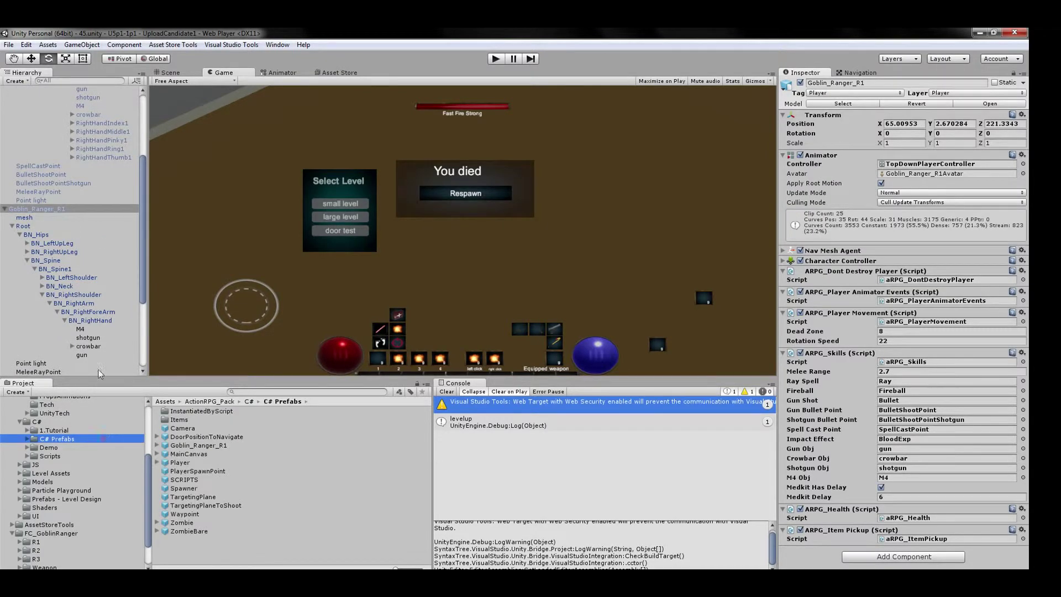
left_click_drag(85, 208, 257, 549)
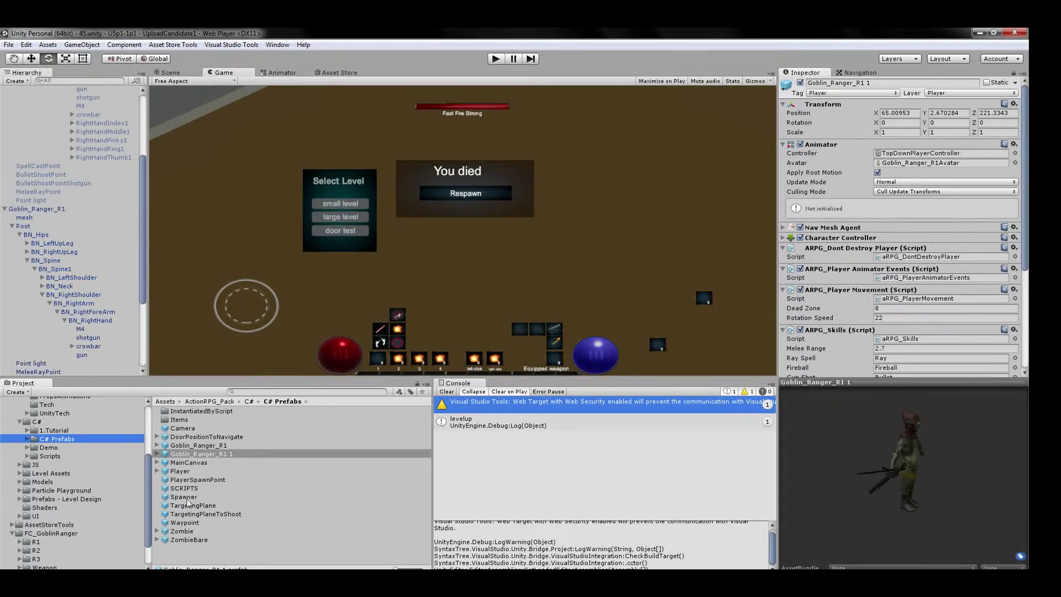
Set ARPG_Master's Player Prefab on SCRIPTS to the new Goblin_Ranger_R1 1 prefab.
scroll(93, 480, "down", 3)
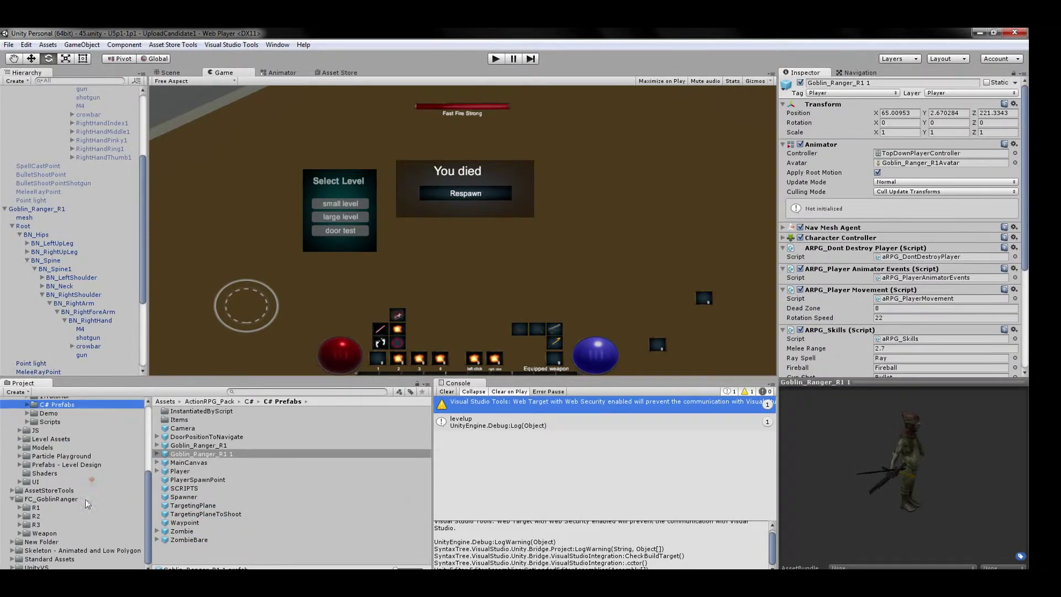
scroll(72, 337, "down", 3)
scroll(73, 337, "down", 1)
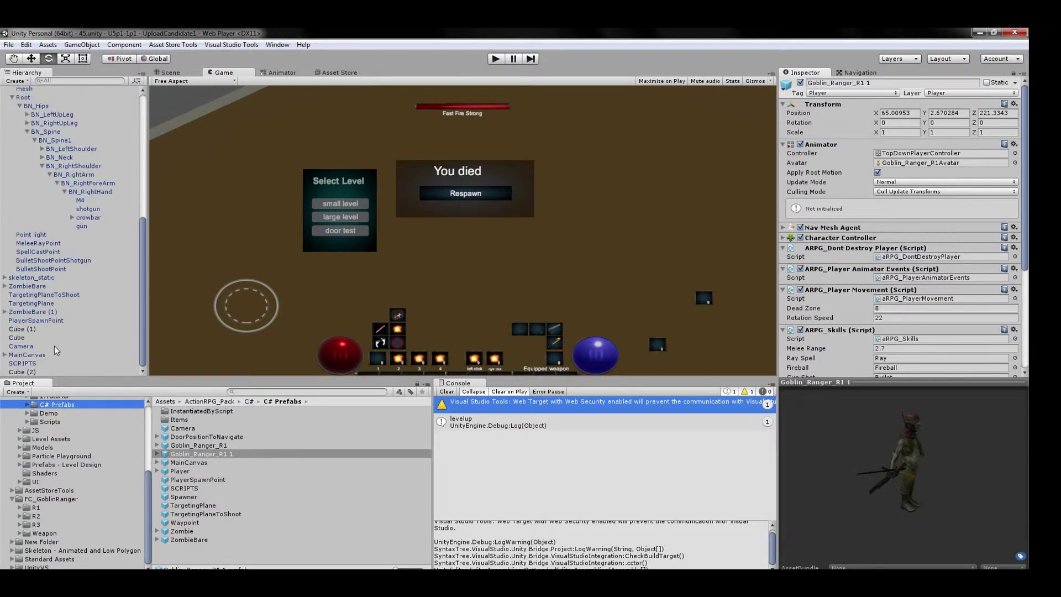
left_click(55, 362)
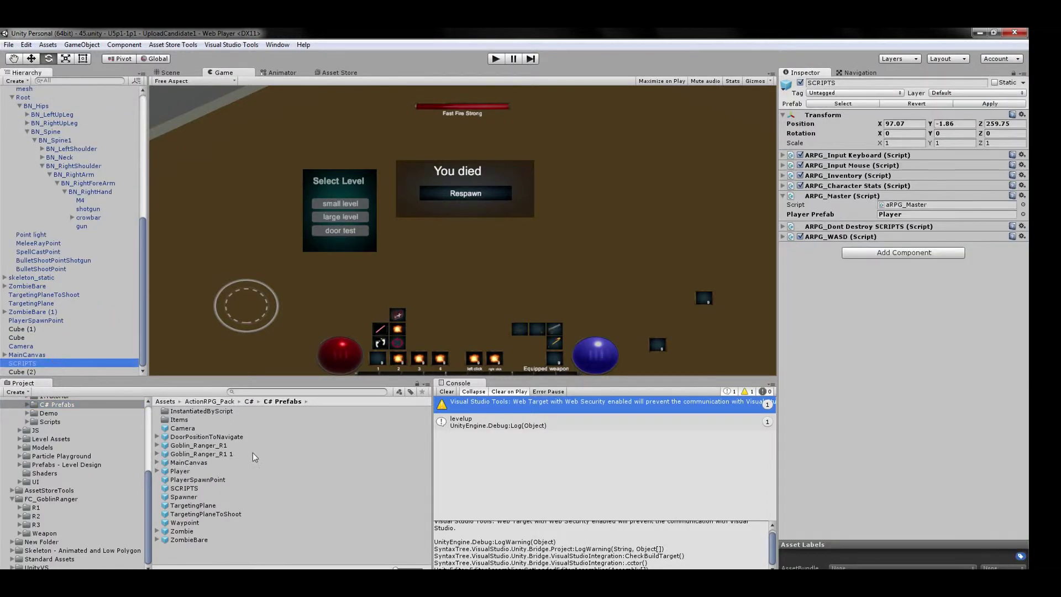
left_click_drag(255, 454, 895, 214)
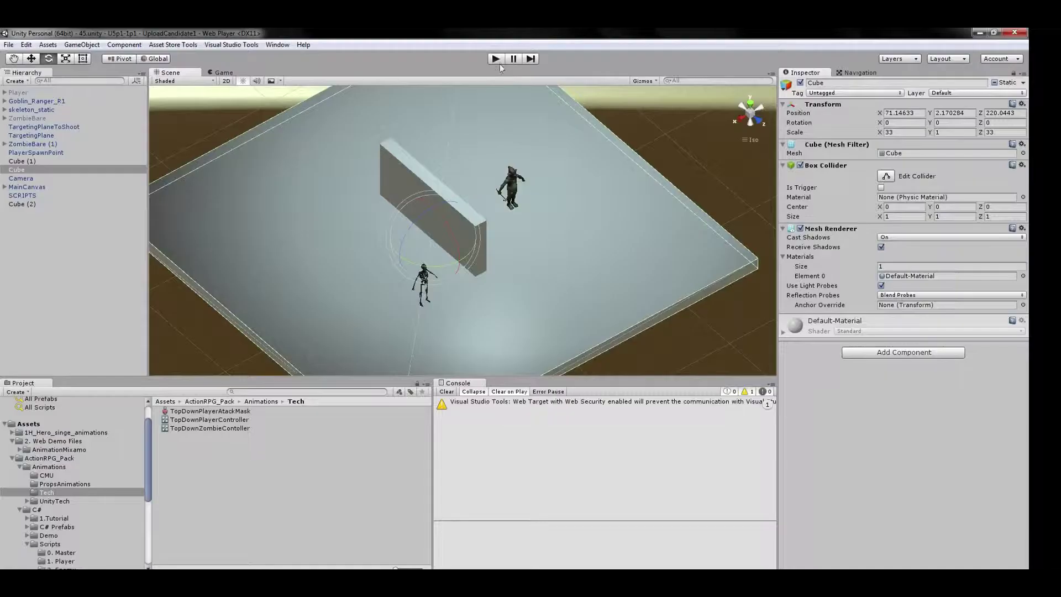
left_click(495, 59)
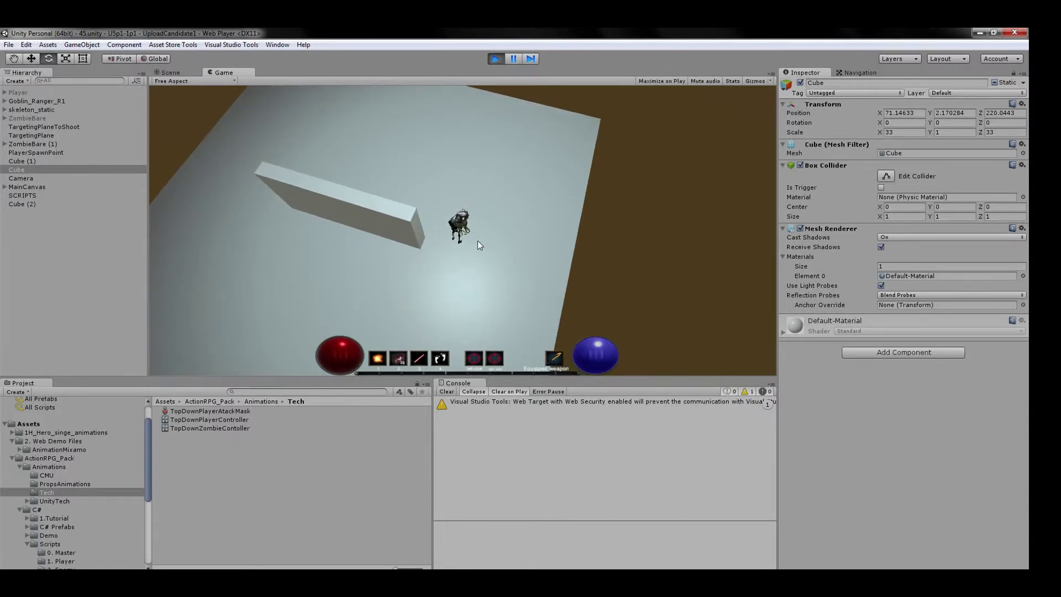
left_click(496, 58)
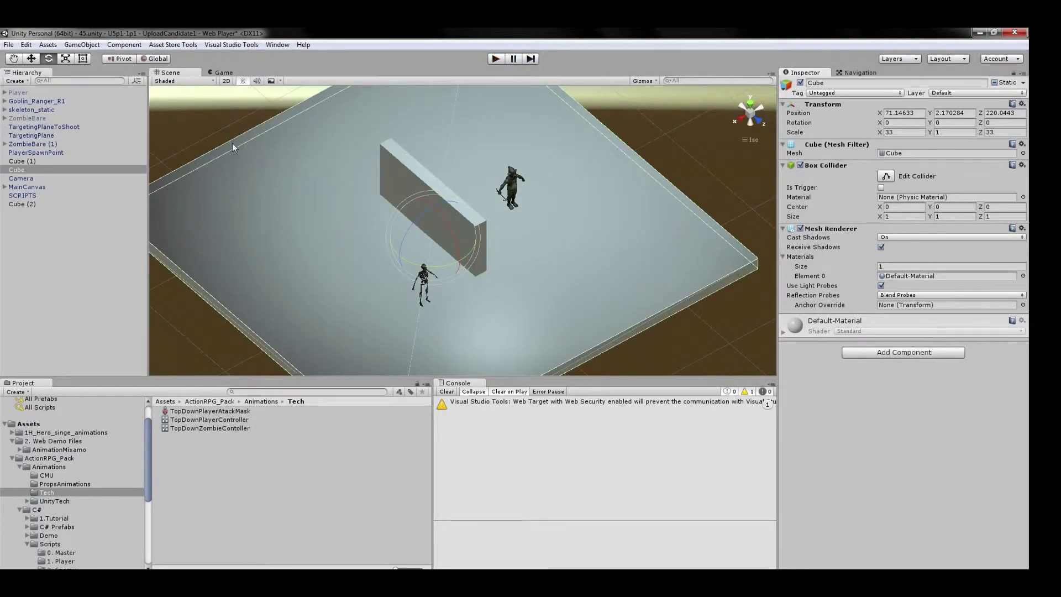
Select skeleton_static's TopDownZombieContoller and open it in the Animator window.
left_click(79, 110)
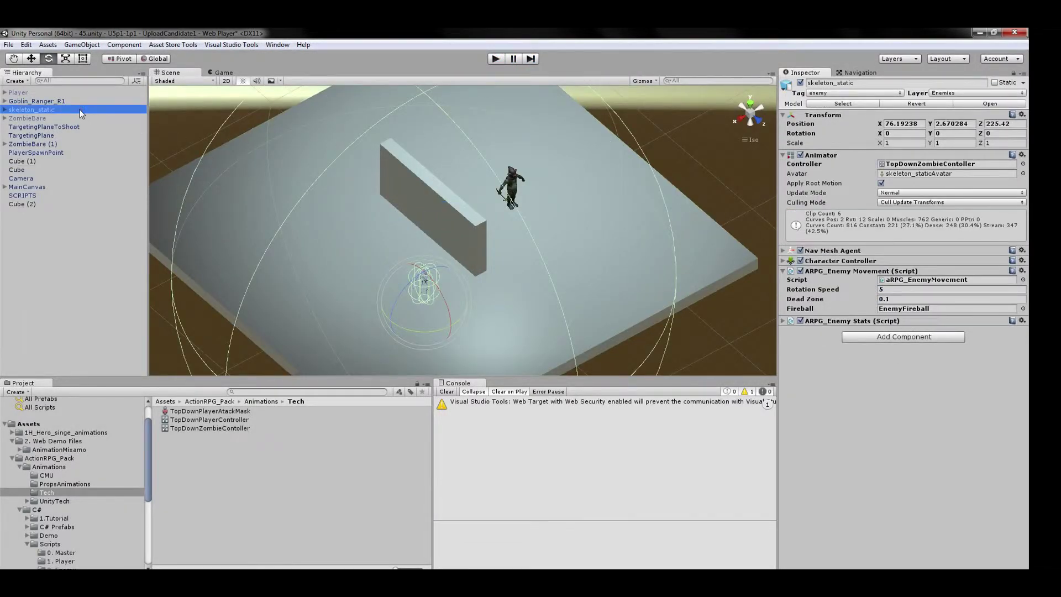
left_click(987, 166)
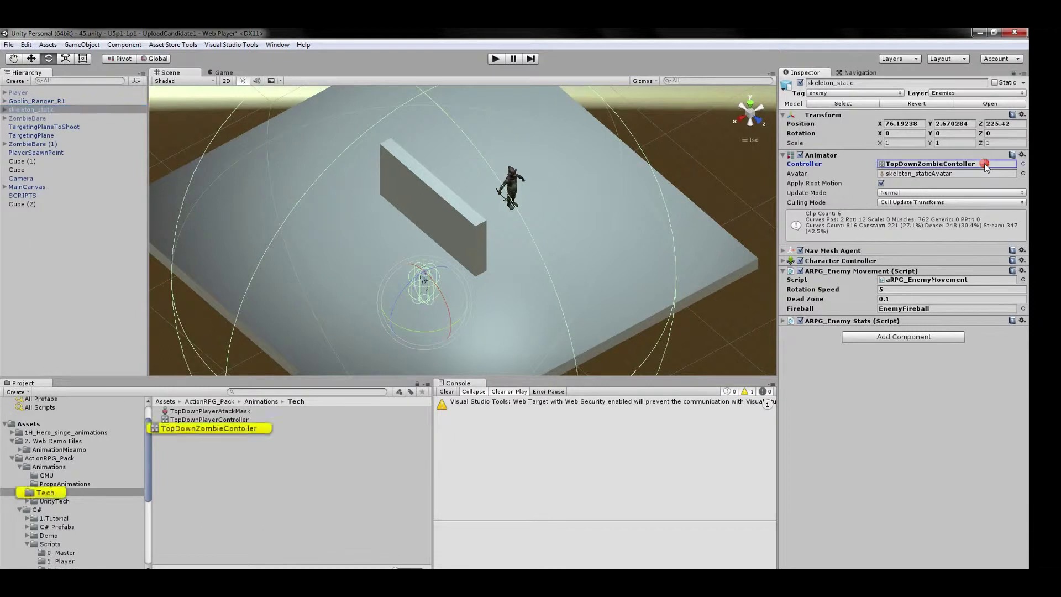
left_click(250, 430)
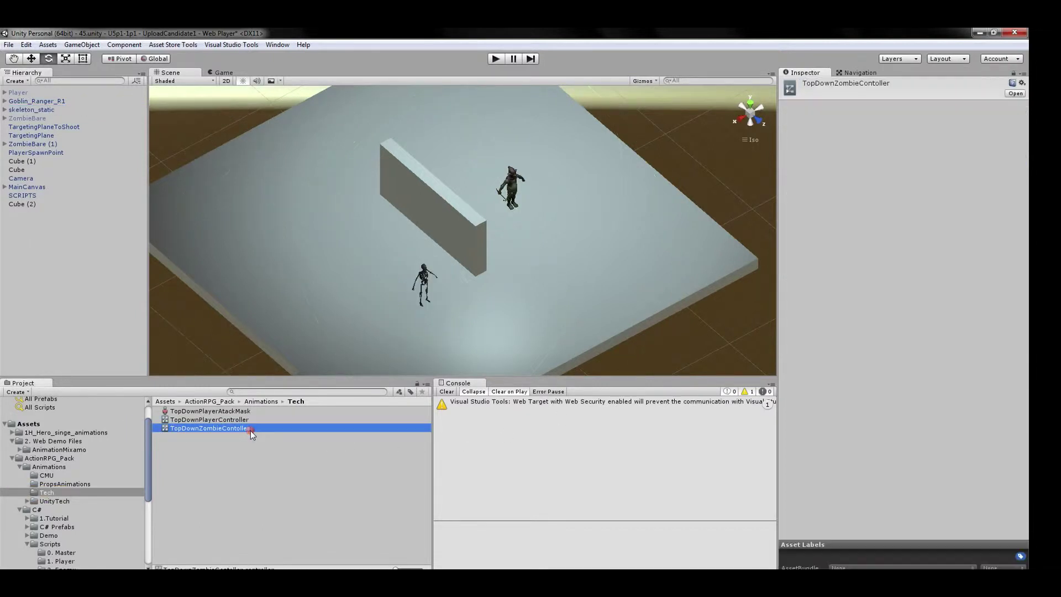
left_click(277, 45)
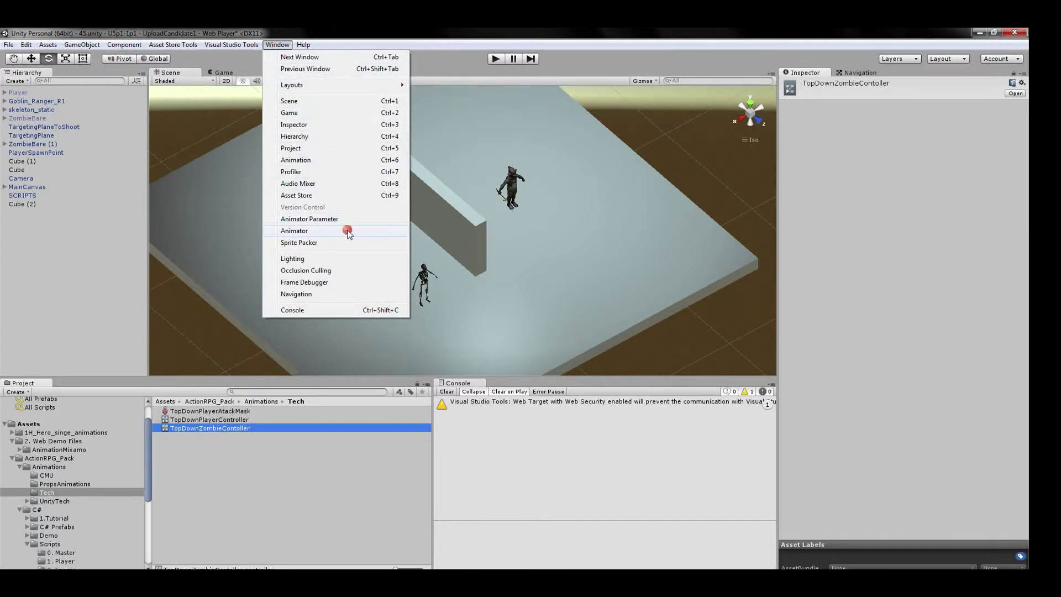
left_click(349, 233)
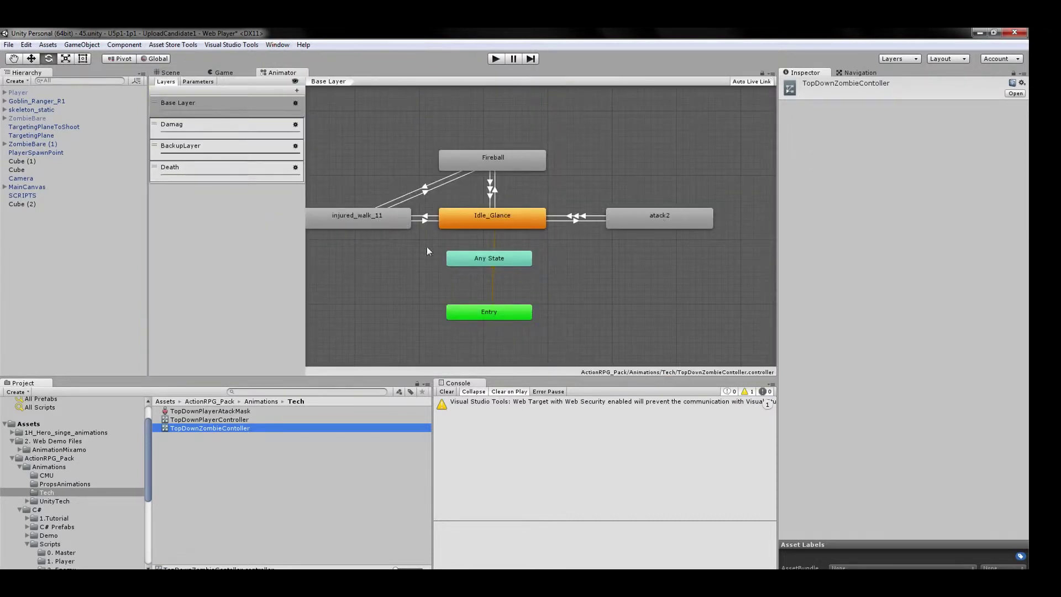
Show the import settings of 15_08_ZombieFunnyAttack, the clip used by the atack2 state.
left_click(672, 220)
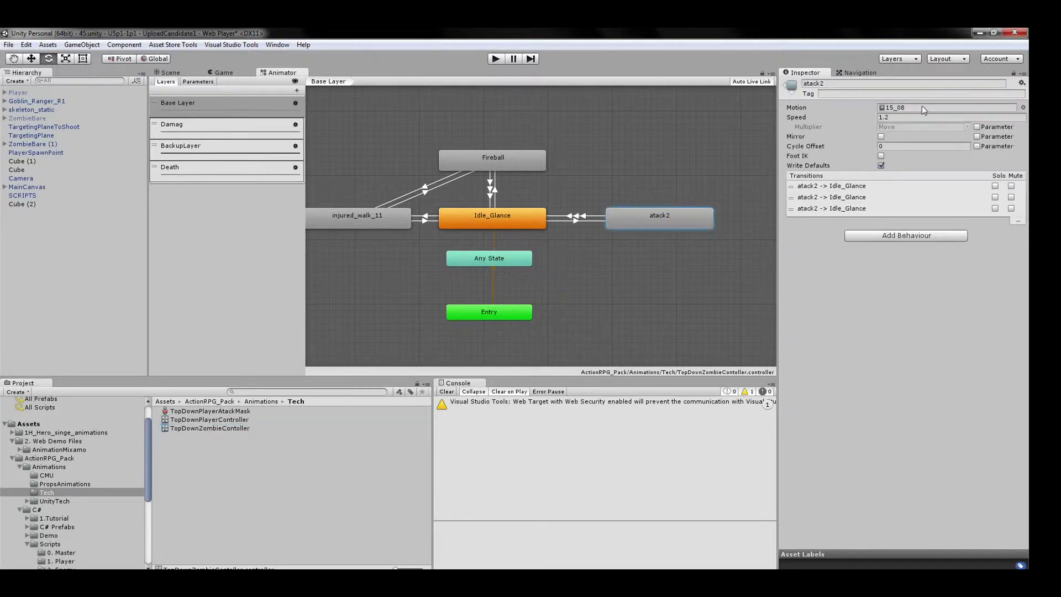
left_click(941, 109)
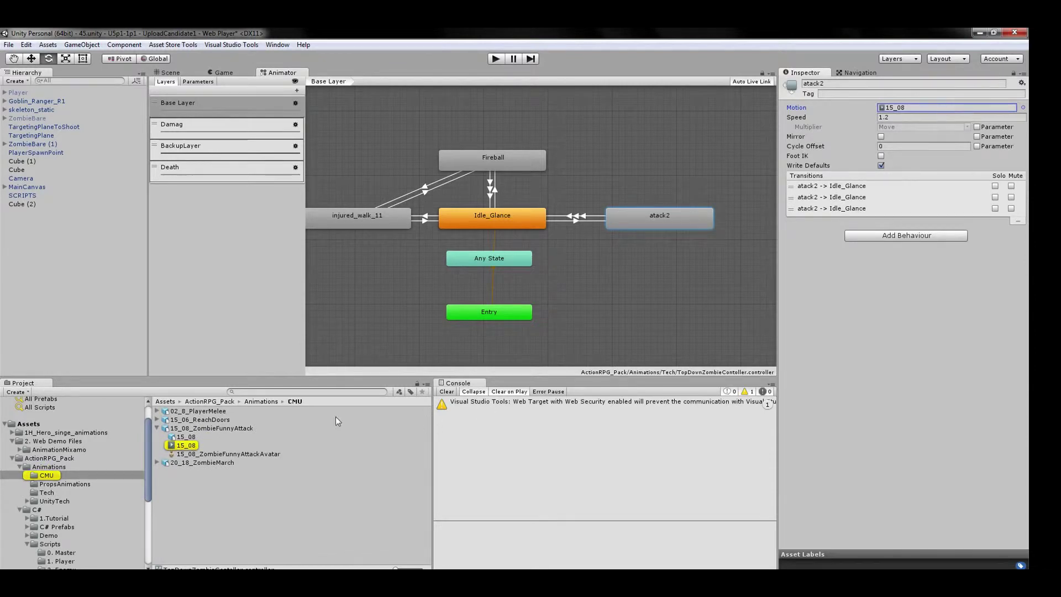
left_click(258, 429)
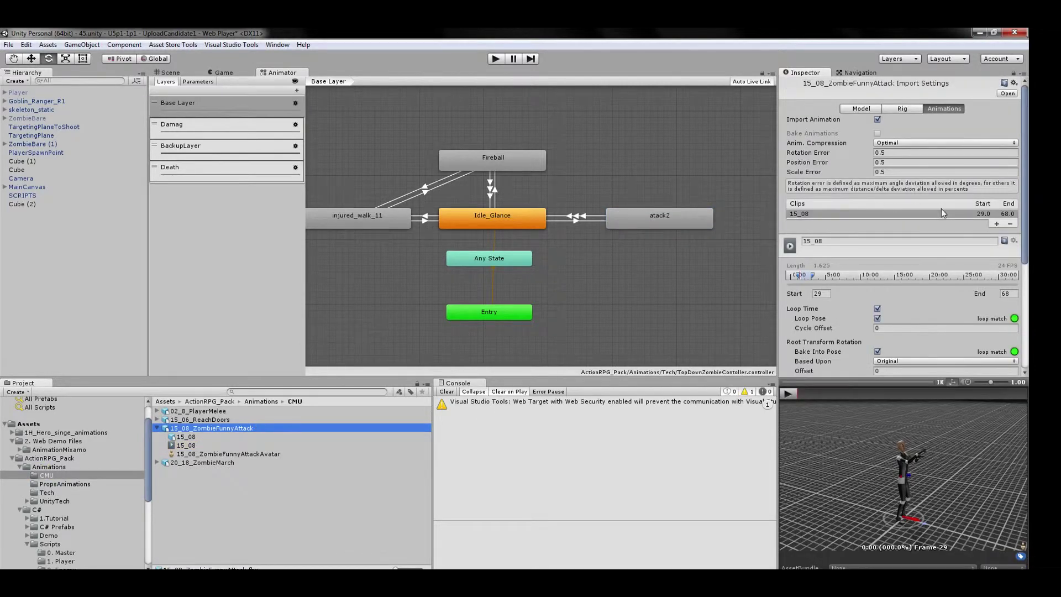
Select the back_flip_to_uppercut_3 clip in AnimationMixamo and play its preview.
scroll(943, 213, "down", 5)
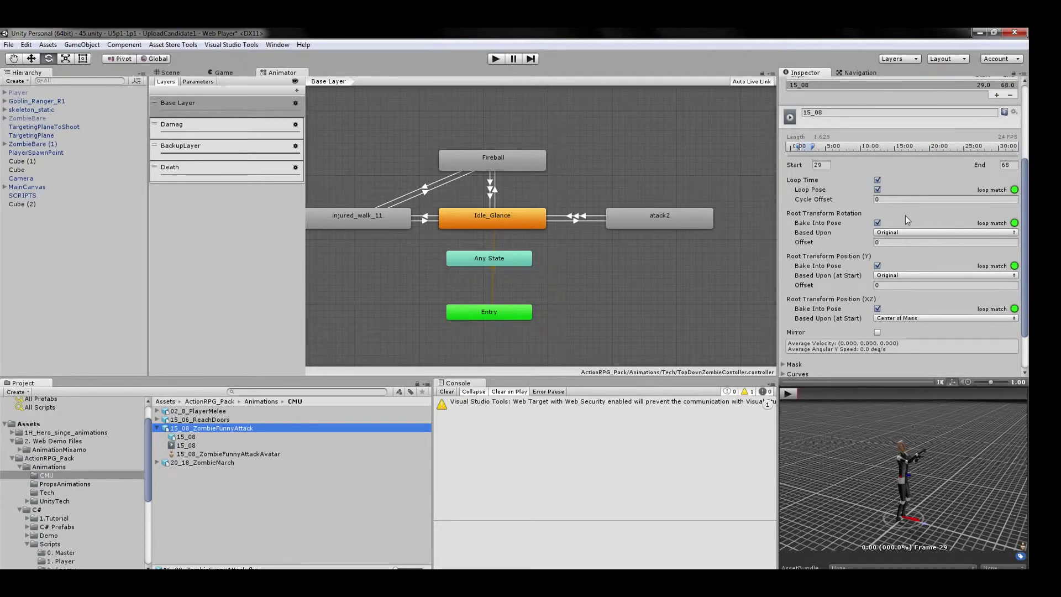
scroll(915, 351, "down", 2)
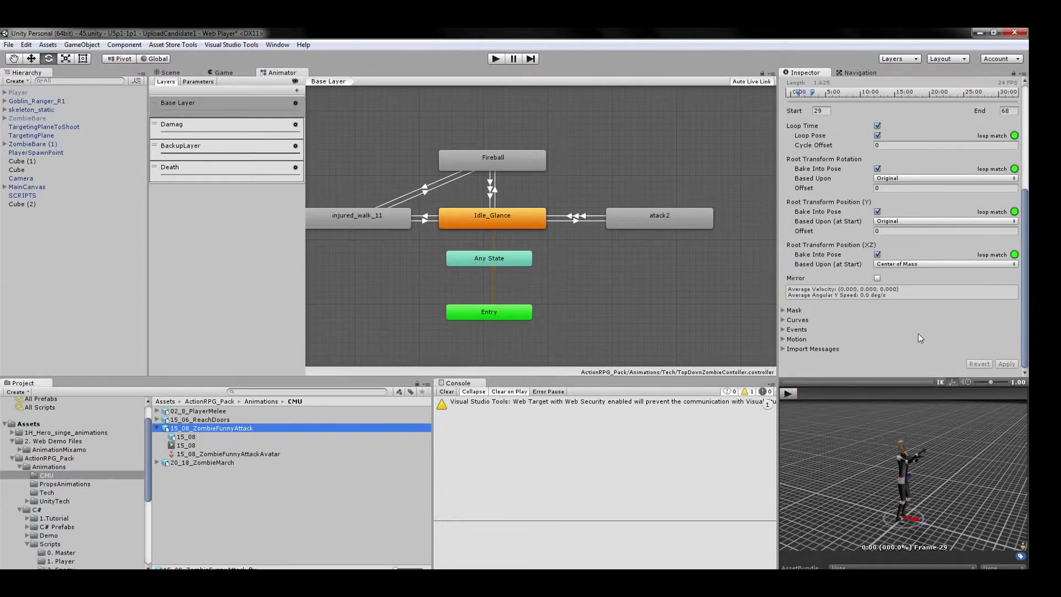
scroll(920, 336, "up", 1)
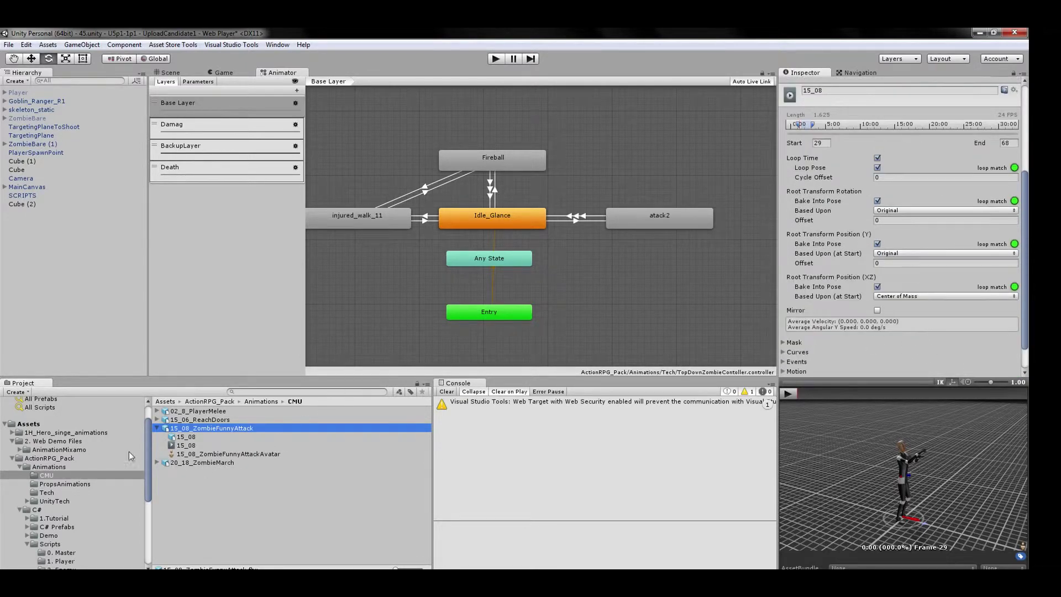
left_click(75, 450)
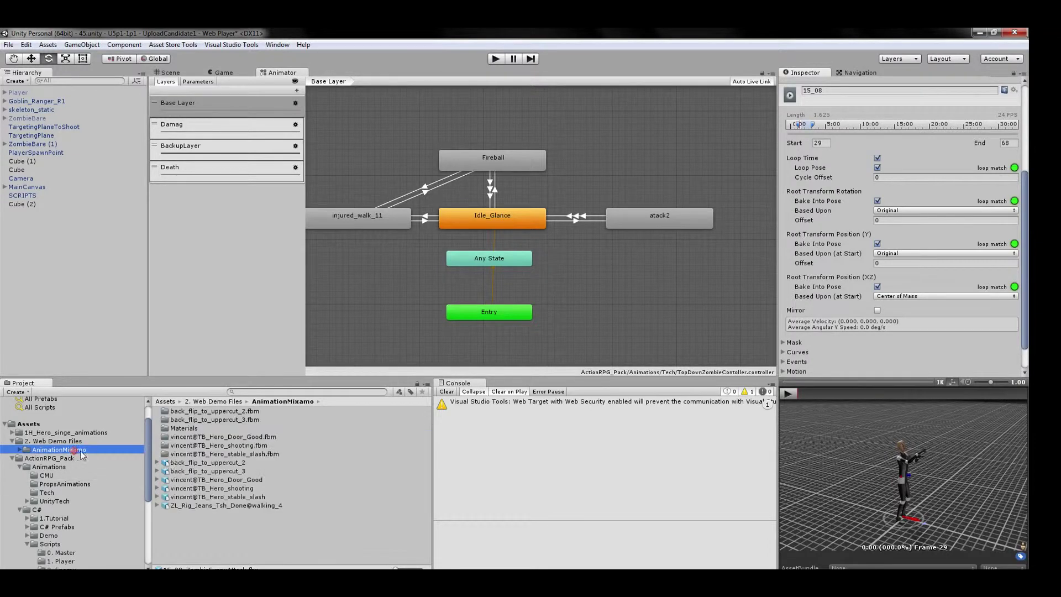
left_click(282, 472)
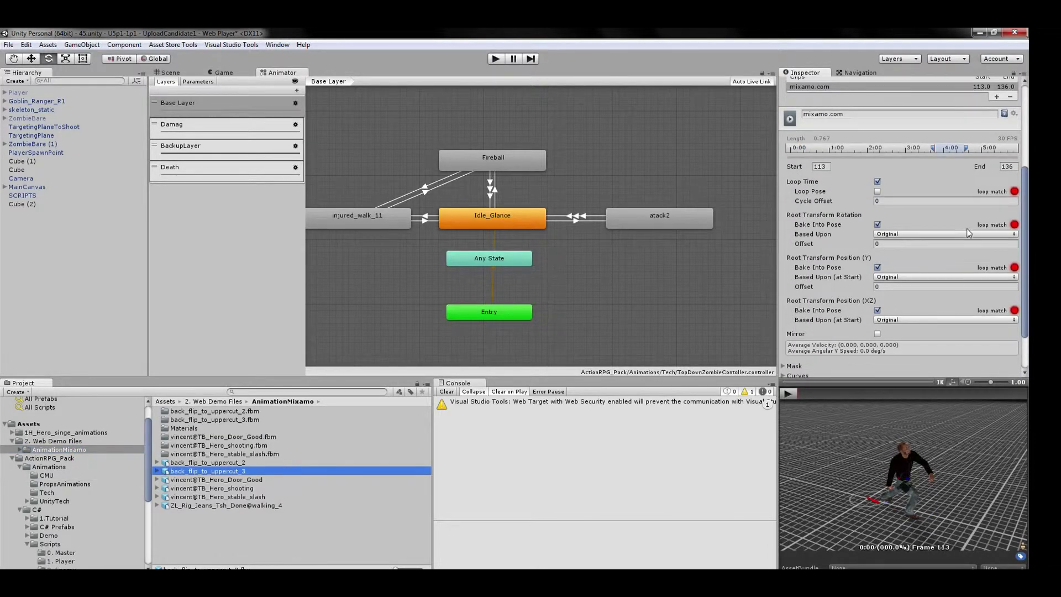
left_click(789, 393)
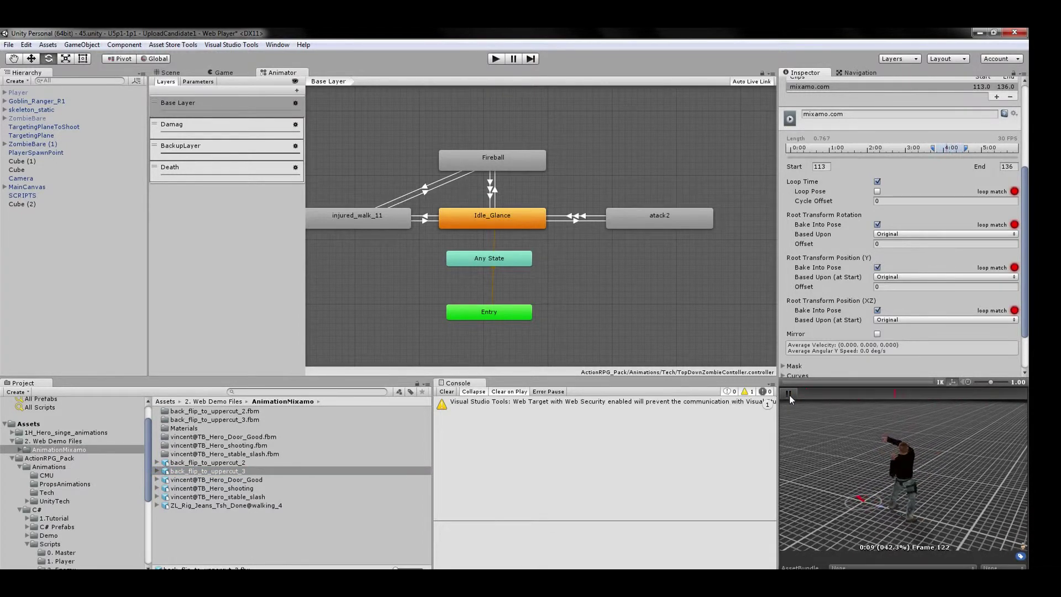
left_click(789, 393)
Base the clip's horizontal root position on Center of Mass.
scroll(955, 279, "down", 5)
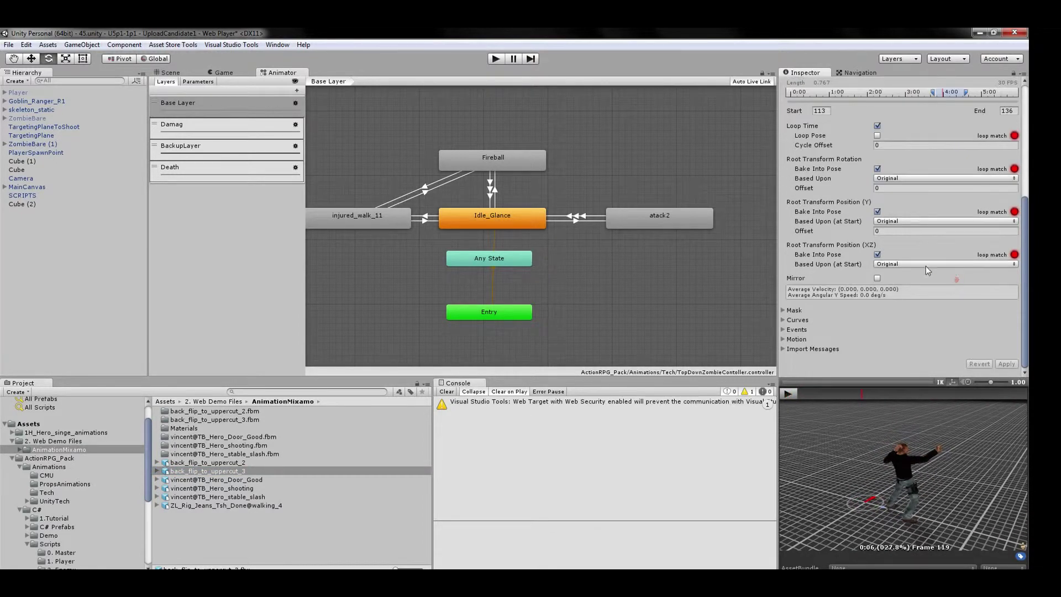
left_click_drag(888, 496, 894, 479)
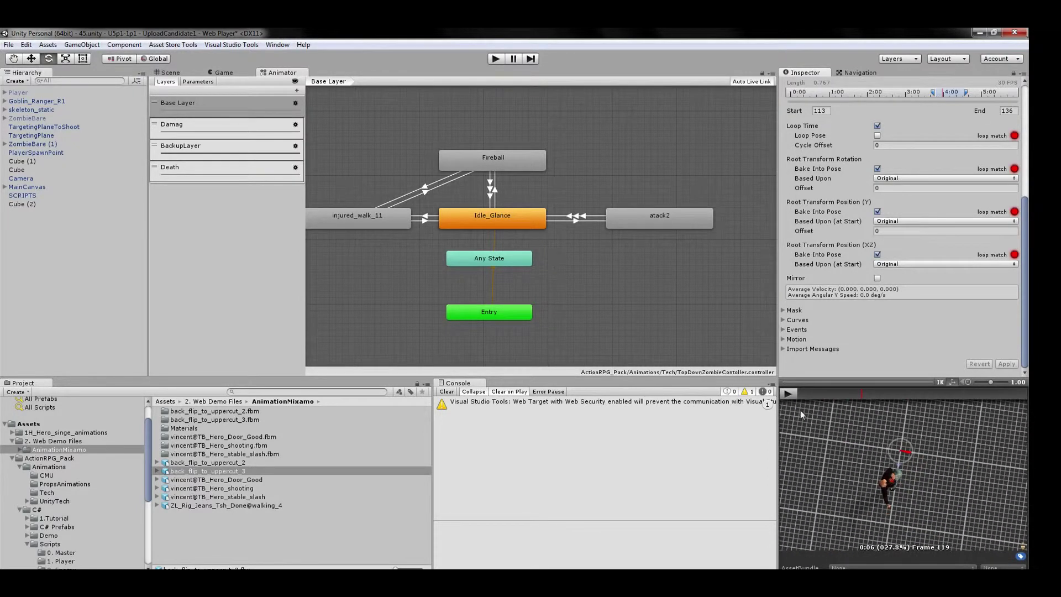
left_click(788, 393)
left_click(788, 392)
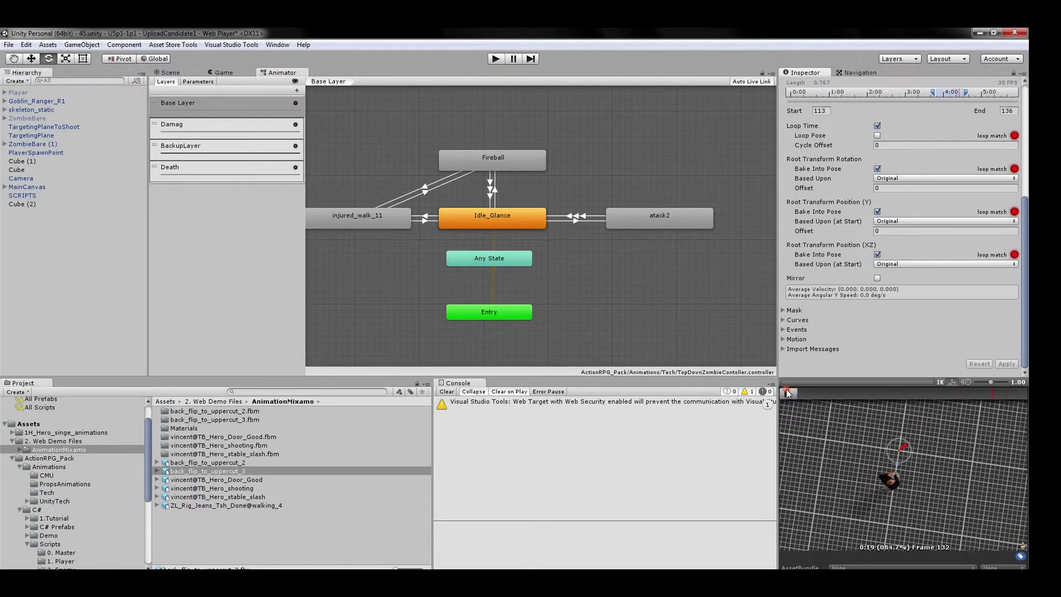
left_click(921, 264)
left_click(918, 288)
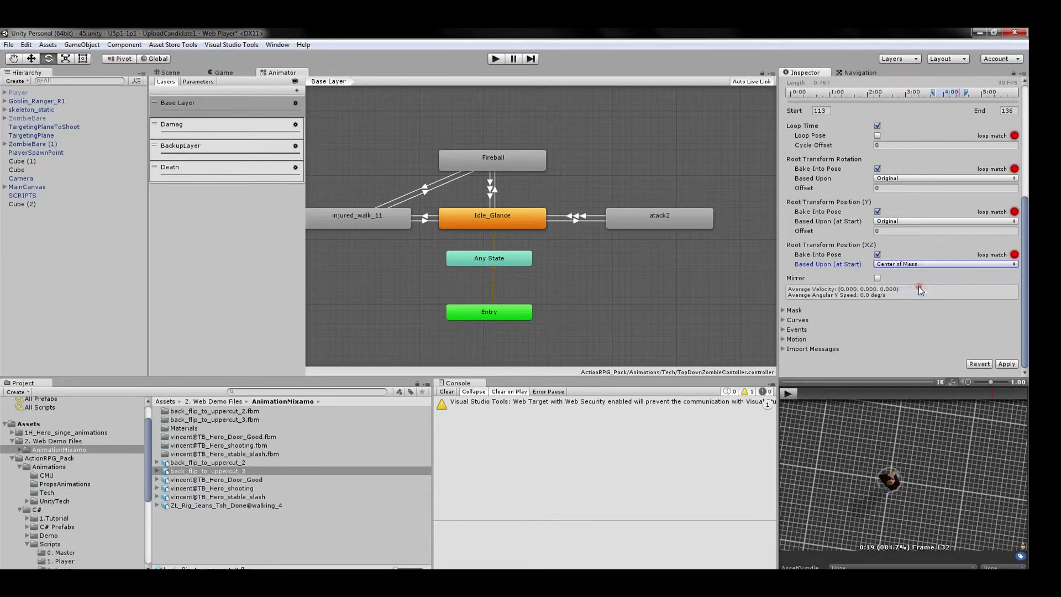
Replay the preview, expand the clip's Events timeline, and open the CMU animations folder.
left_click(788, 393)
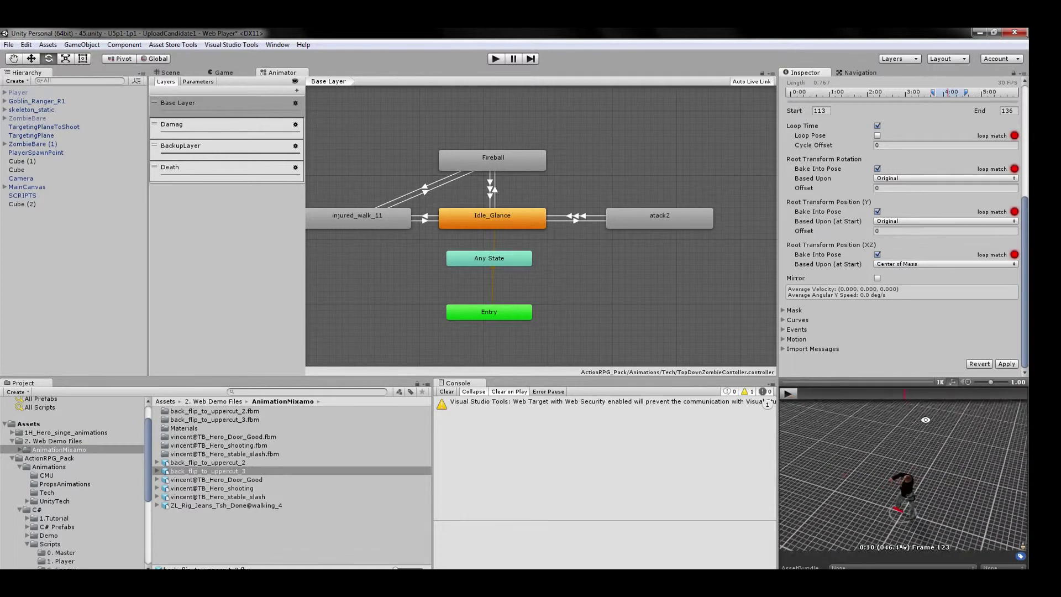
left_click_drag(843, 476, 902, 406)
scroll(951, 320, "up", 5)
scroll(948, 315, "up", 3)
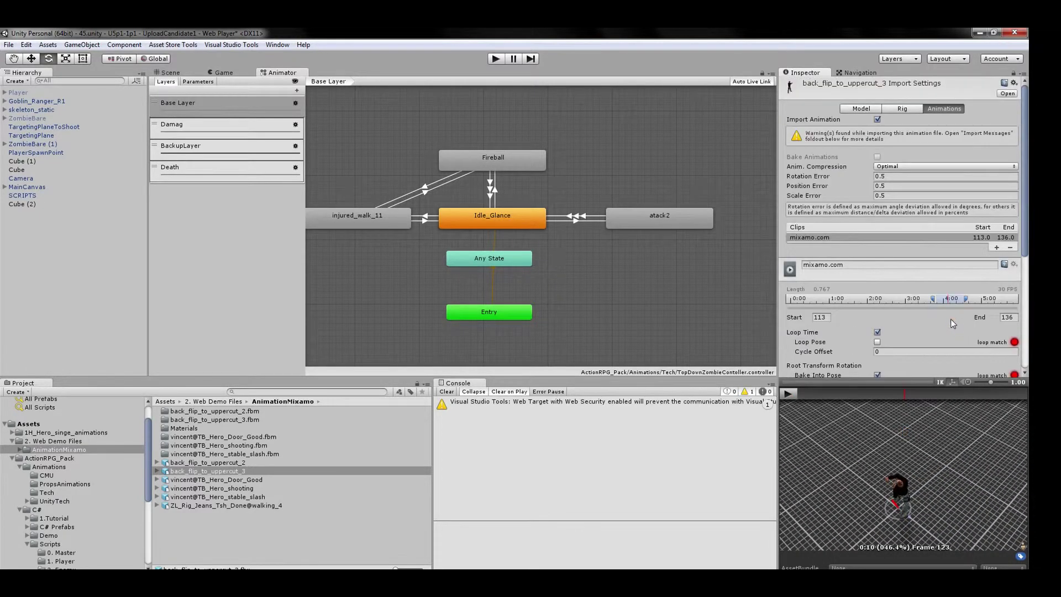
scroll(943, 299, "down", 3)
scroll(943, 299, "down", 3)
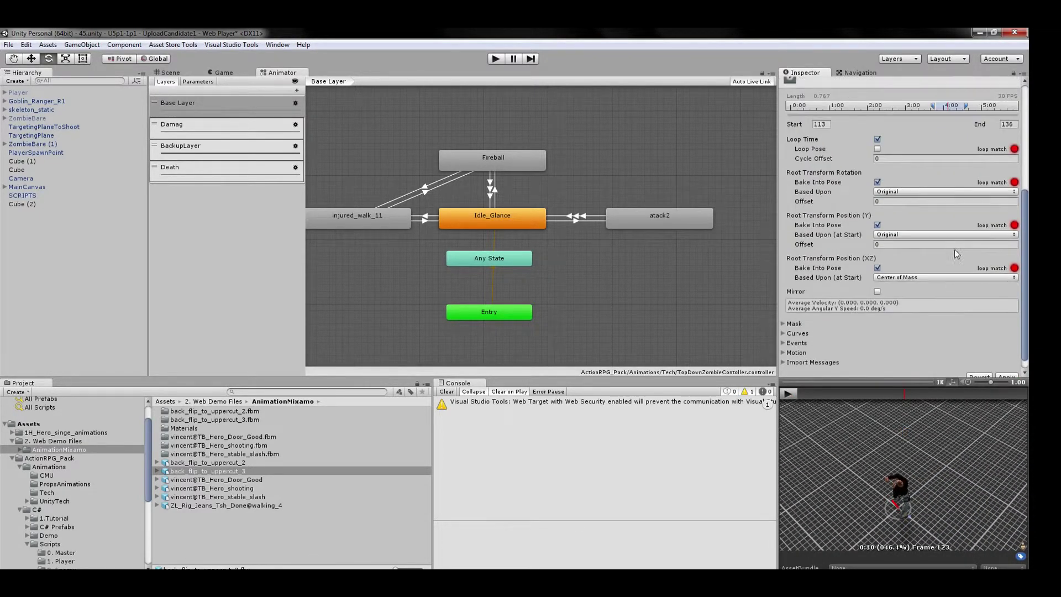
scroll(894, 314, "down", 1)
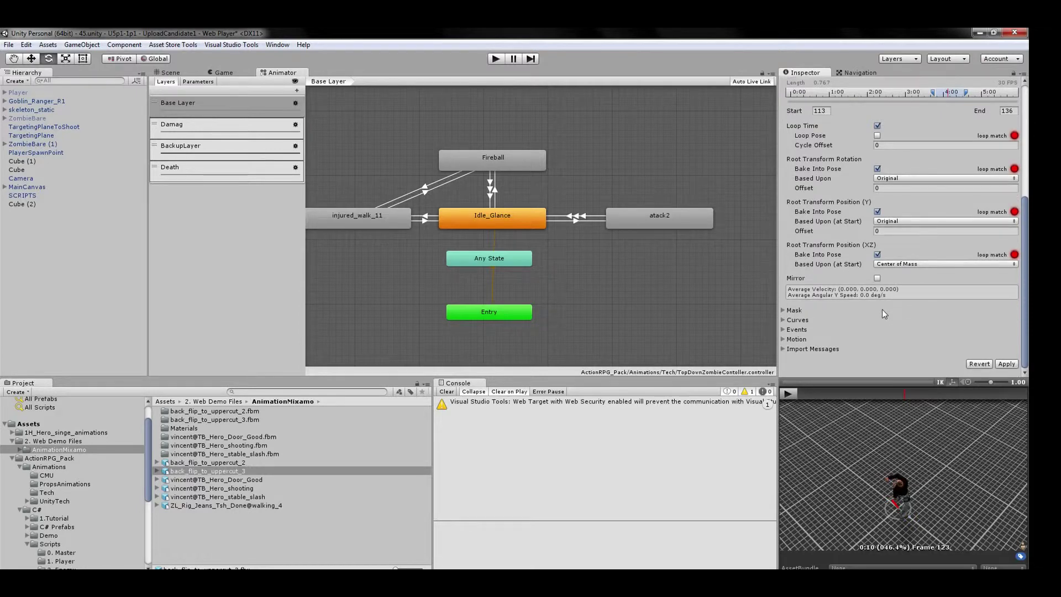
left_click(783, 330)
scroll(891, 337, "down", 1)
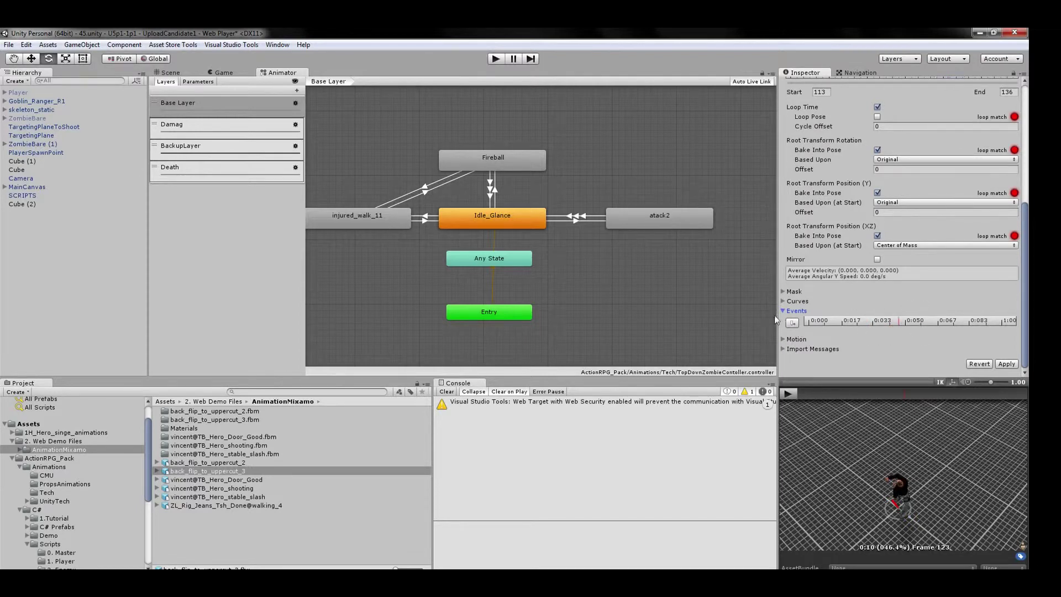
left_click(72, 474)
Dismiss the unapplied-import-settings prompt and view 15_08_ZombieFunnyAttack's import settings.
left_click(246, 448)
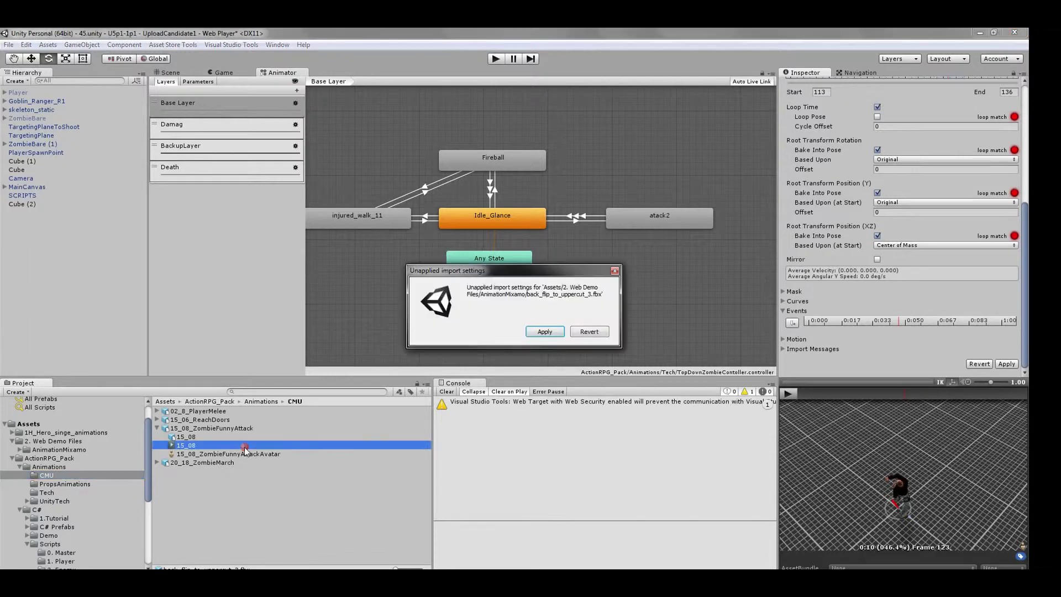
left_click(553, 334)
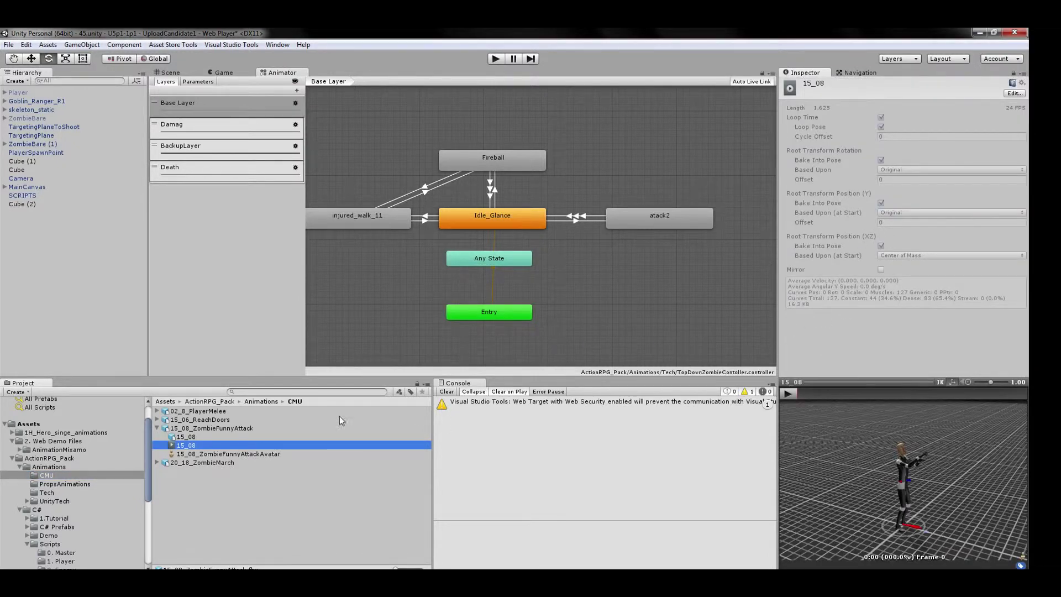
left_click(279, 428)
scroll(923, 265, "down", 5)
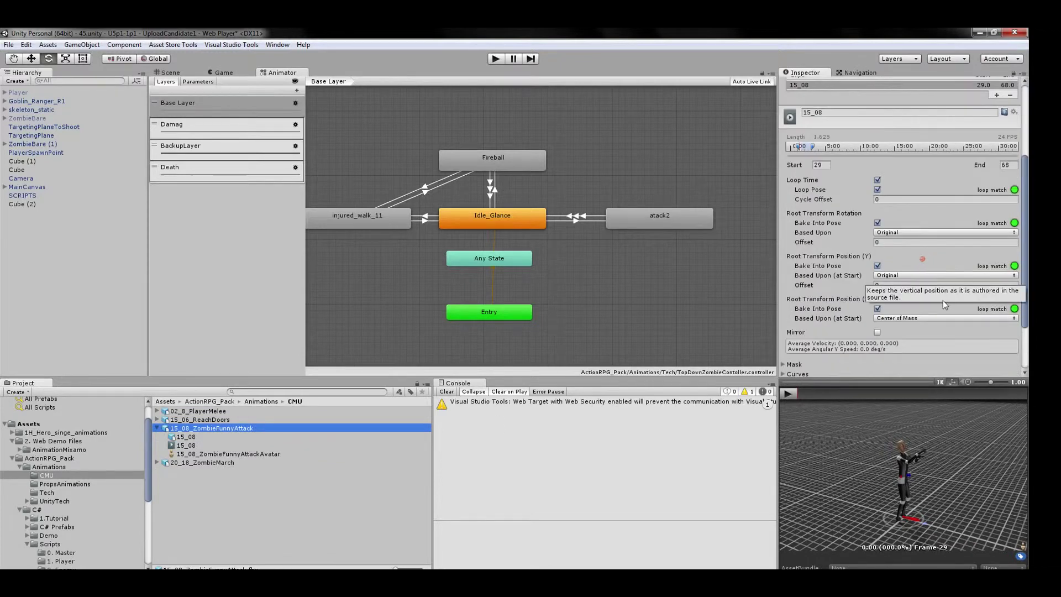
scroll(946, 310, "down", 3)
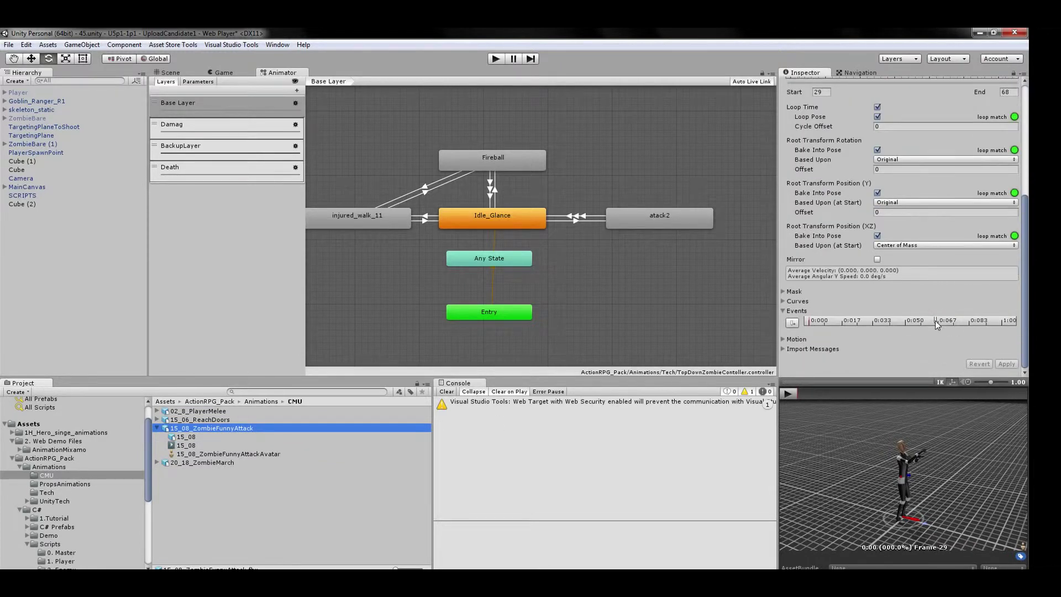
Copy the EventZombieAtack function name from the clip's existing event, then reopen AnimationMixamo.
double_click(935, 322)
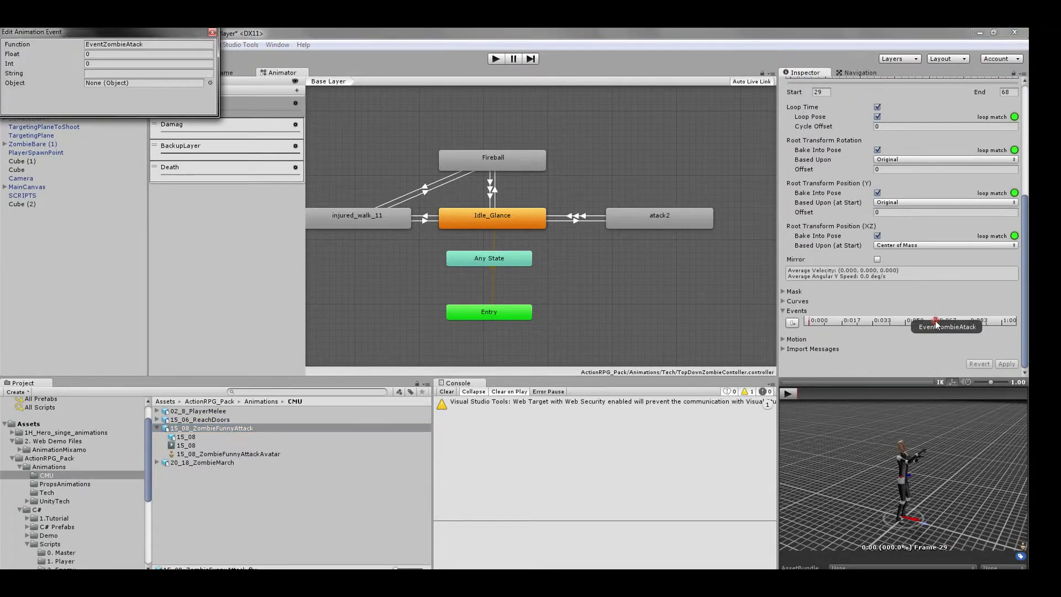
left_click(181, 47)
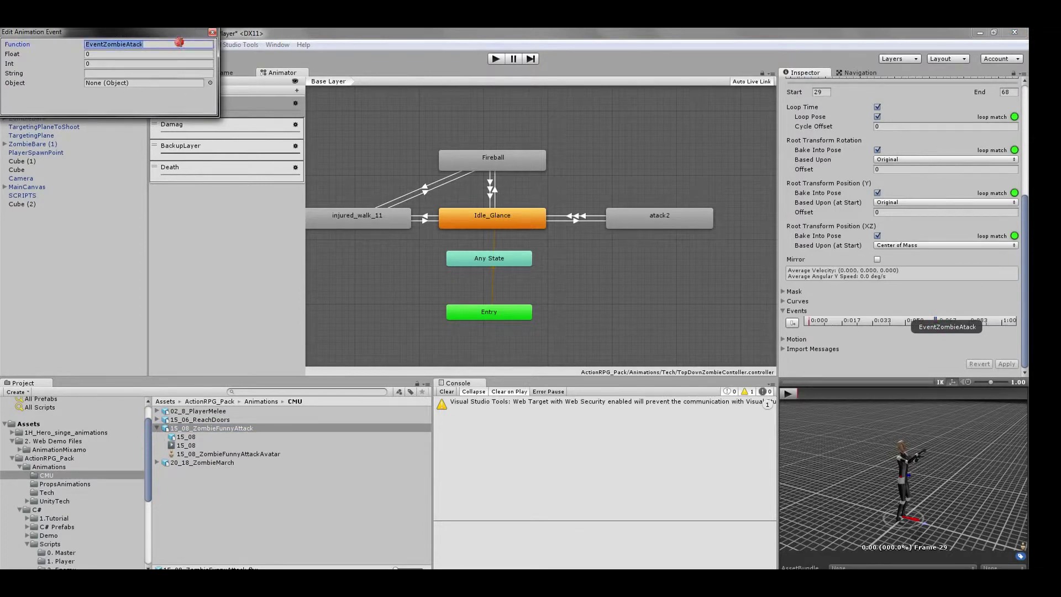
right_click(180, 46)
left_click(208, 62)
left_click(213, 32)
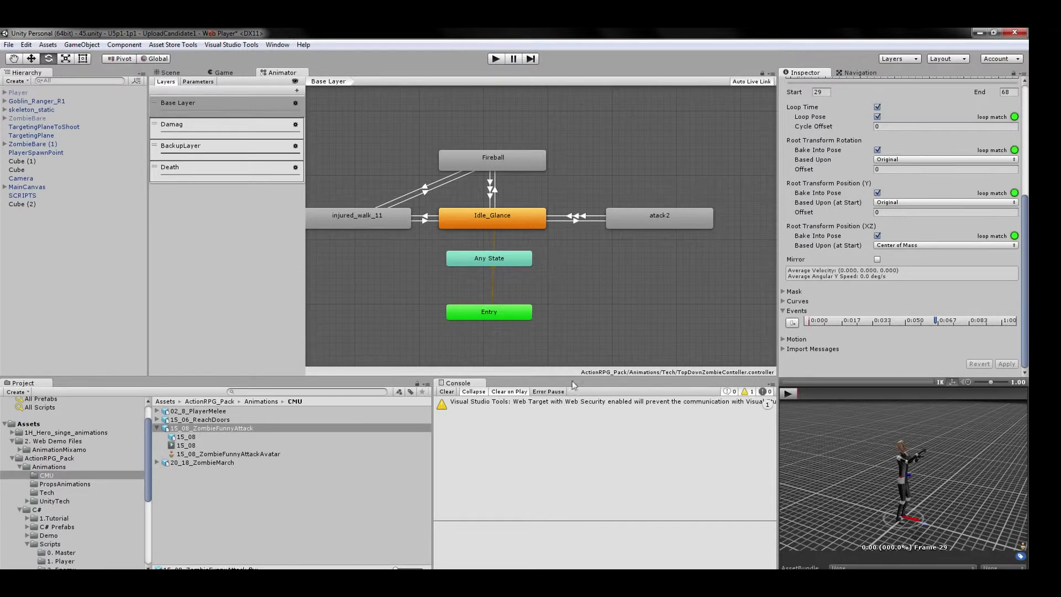
left_click(64, 451)
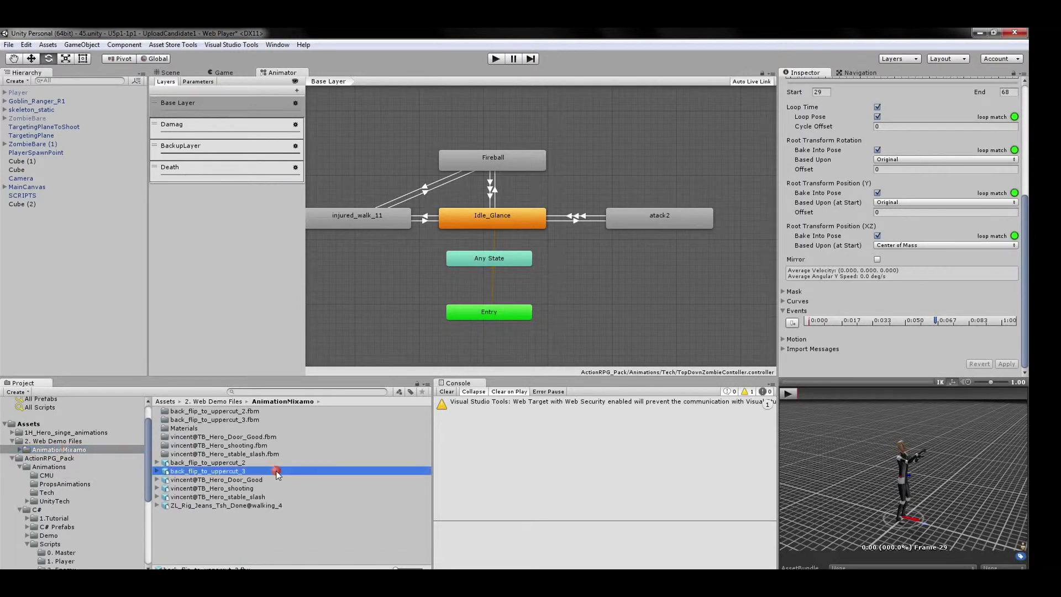
Scrub the back_flip_to_uppercut_3 preview to about 25% of the clip.
left_click(278, 470)
scroll(943, 284, "down", 1)
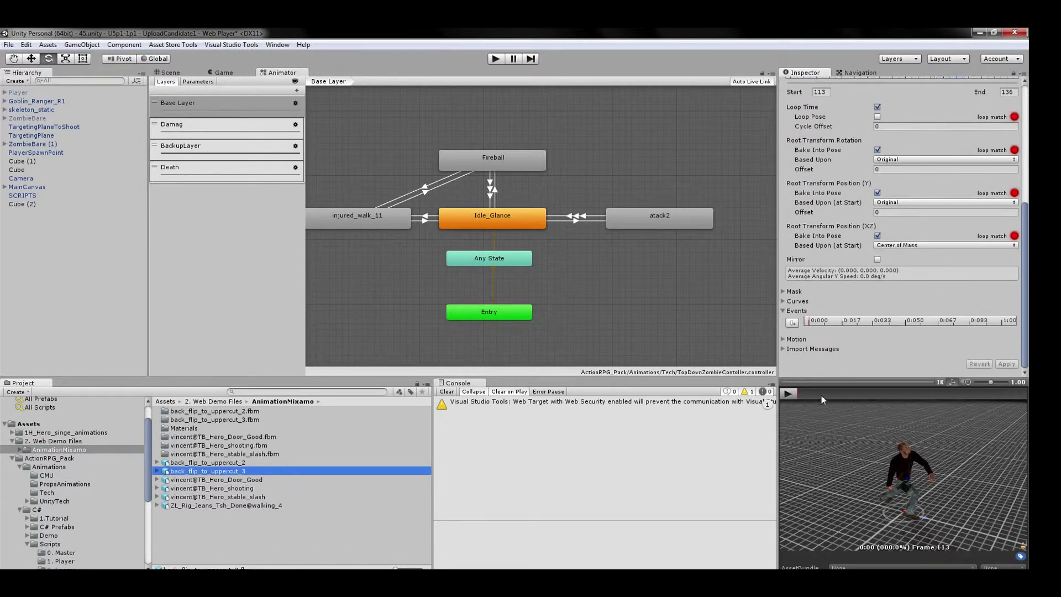
left_click_drag(802, 393, 854, 393)
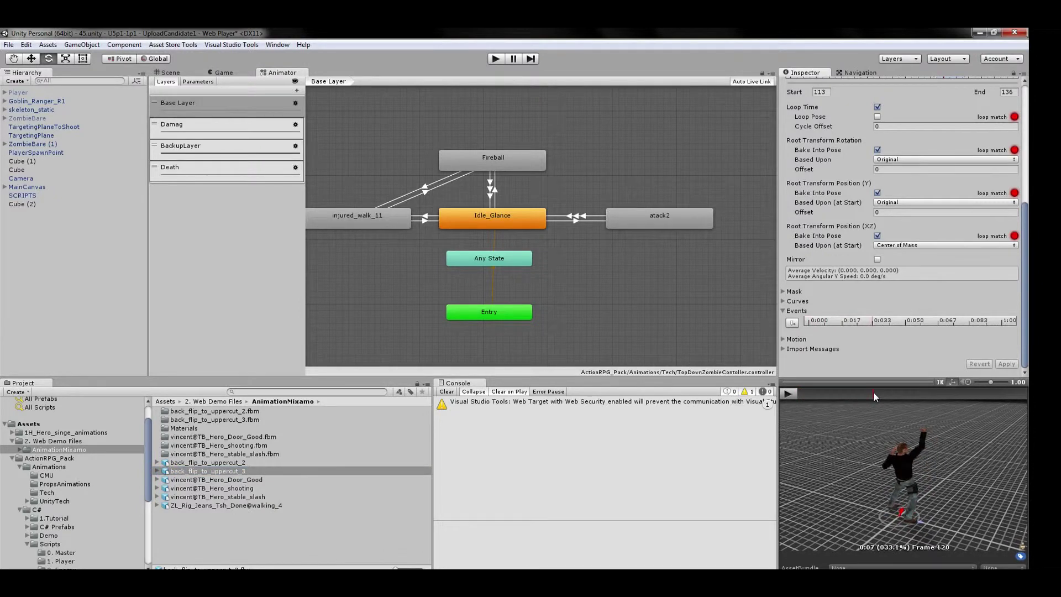
left_click_drag(855, 393, 857, 393)
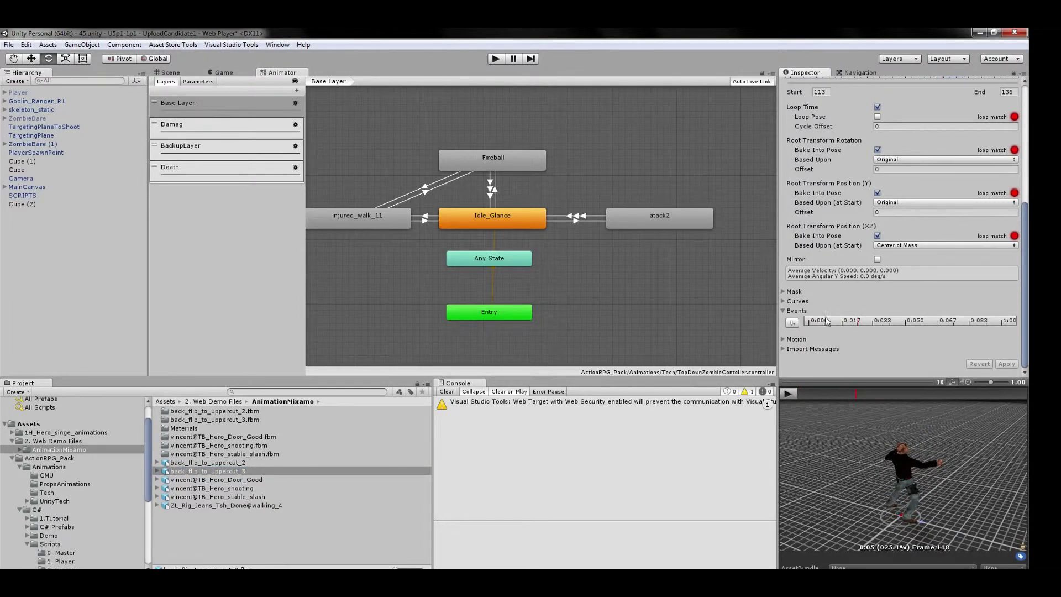
Add an event there calling EventZombieAtack and apply the import changes.
left_click(796, 326)
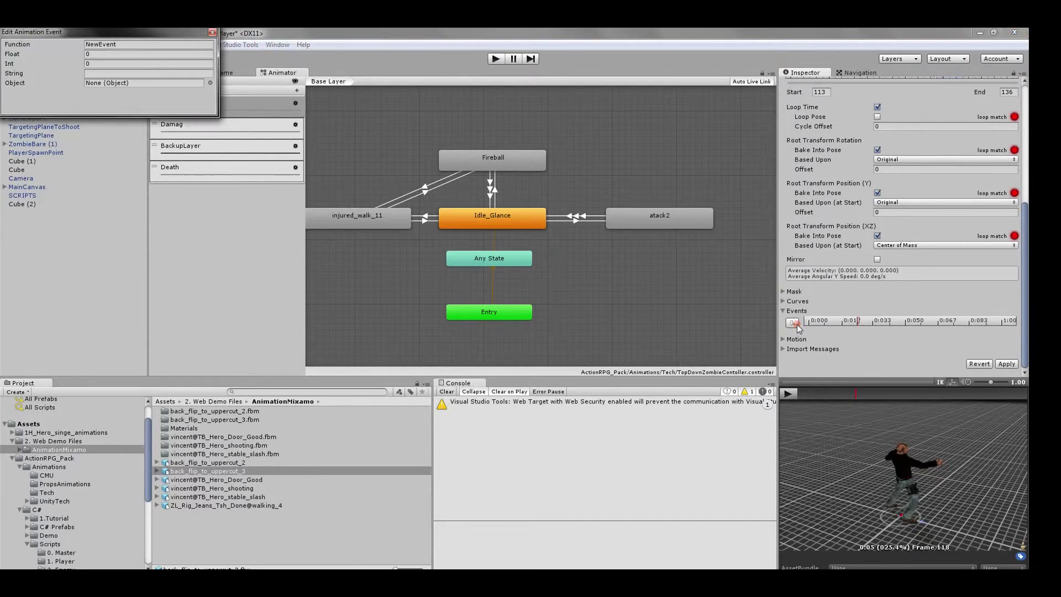
left_click(152, 47)
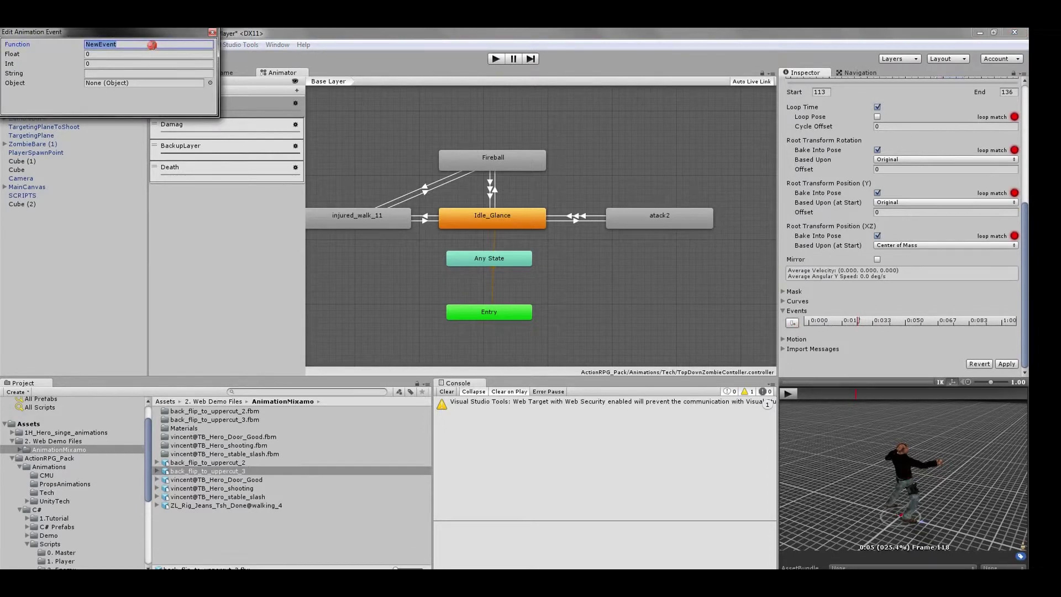
right_click(152, 46)
left_click(179, 73)
left_click(212, 34)
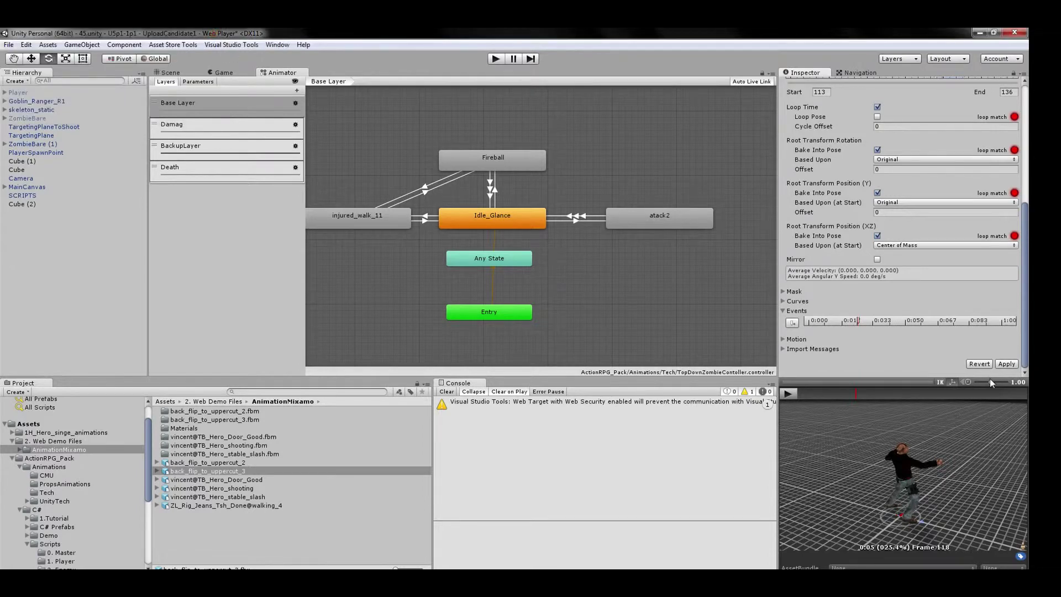
left_click(1004, 364)
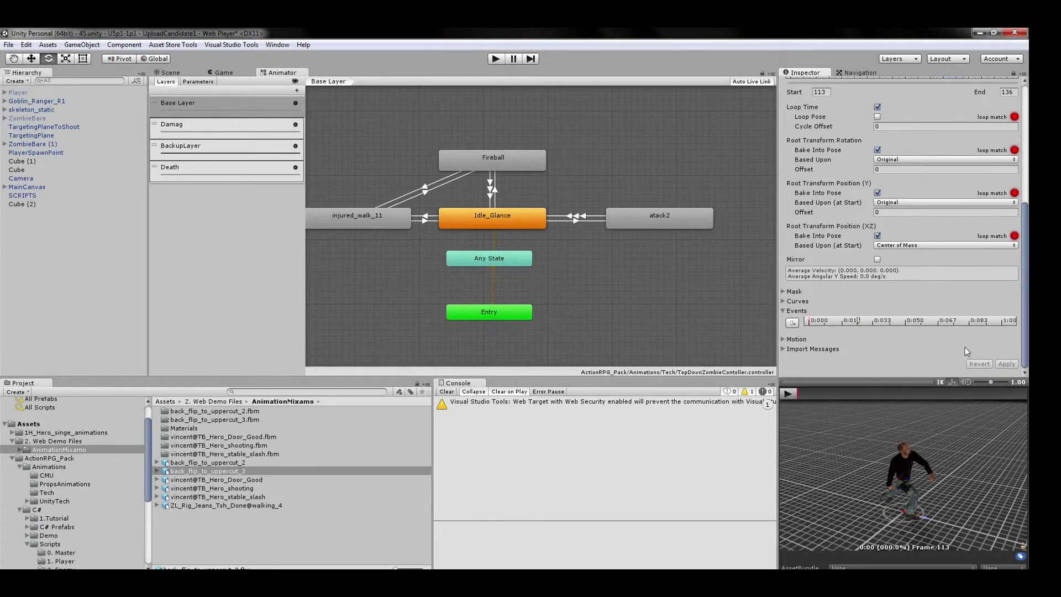
left_click(80, 110)
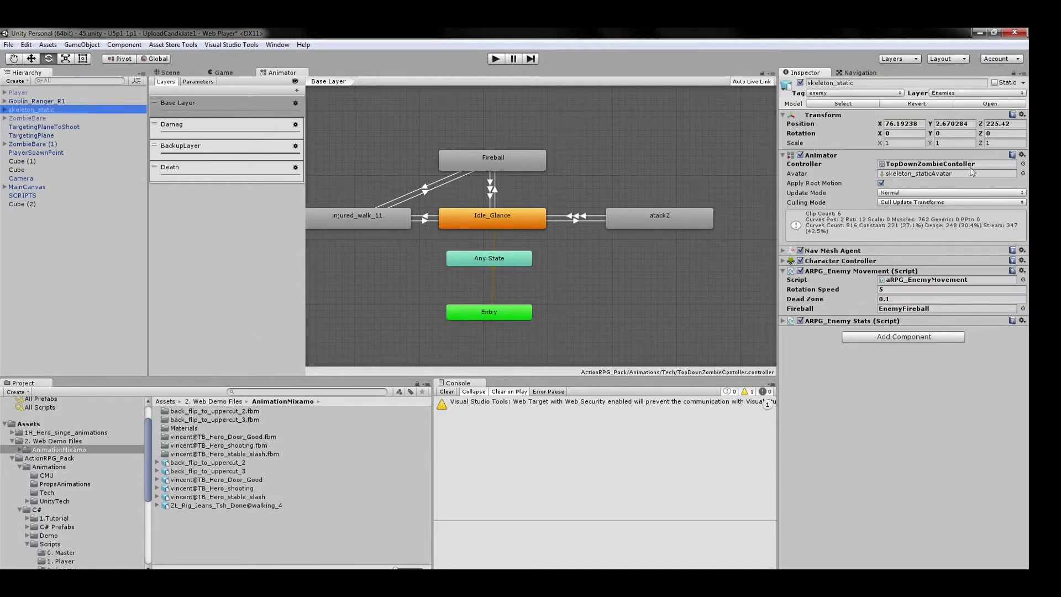
Duplicate skeleton_static's TopDownZombieContoller animator controller as TopDownZombieContoller 1.
left_click(989, 166)
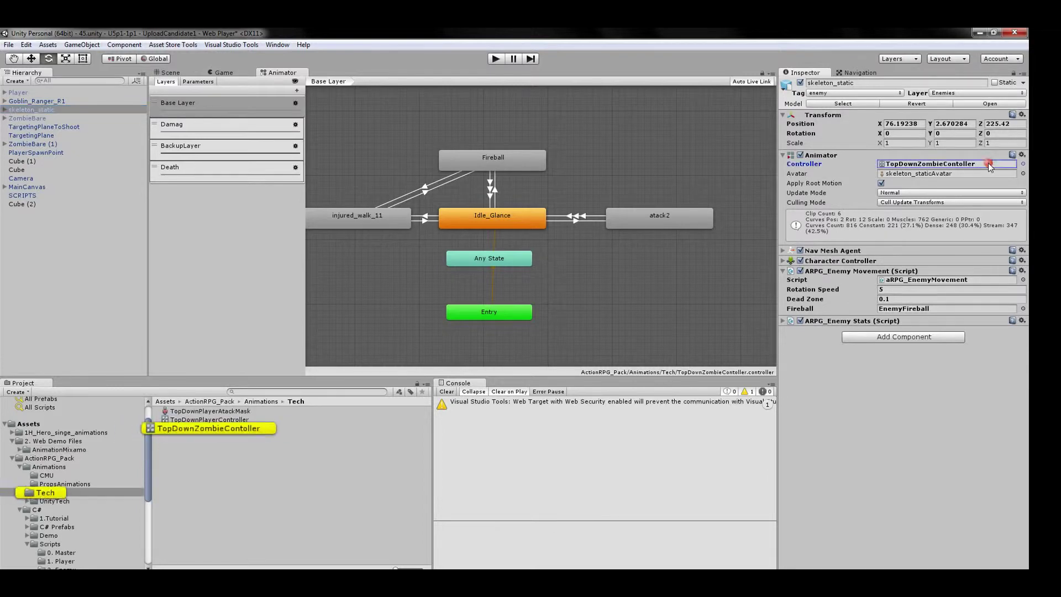
left_click(283, 429)
key("ctrl+d")
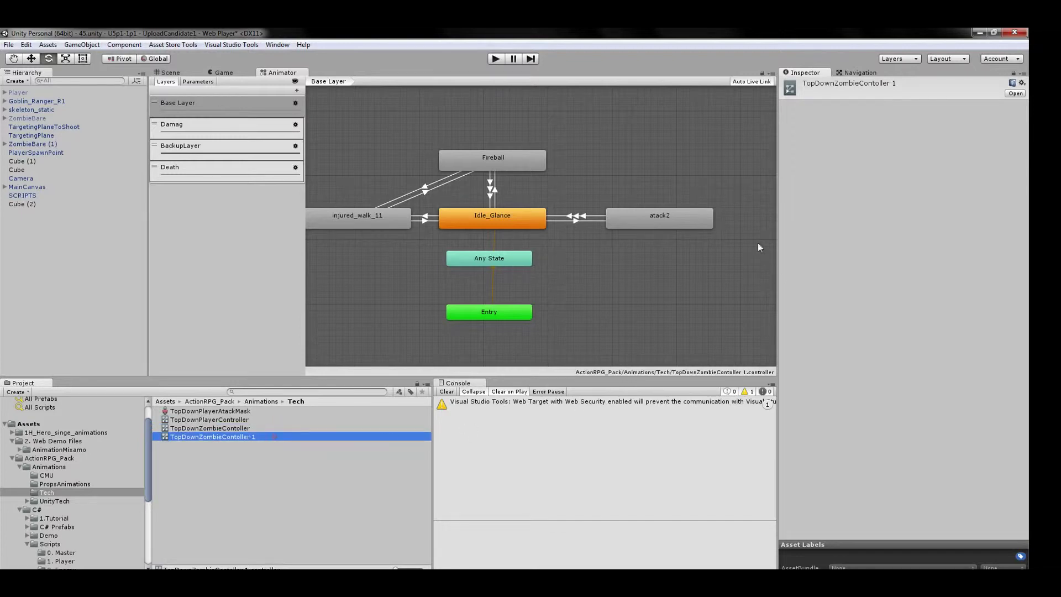
Replace the atack2 state's 15_08 motion with the back_flip_to_uppercut_3 mixamo.com clip.
left_click(688, 218)
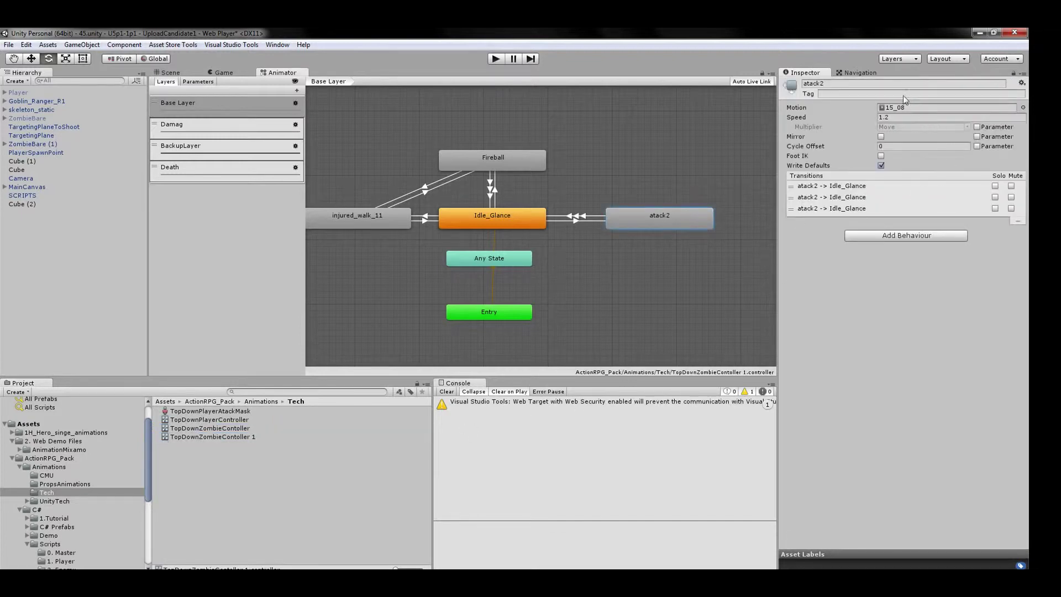
left_click(31, 450)
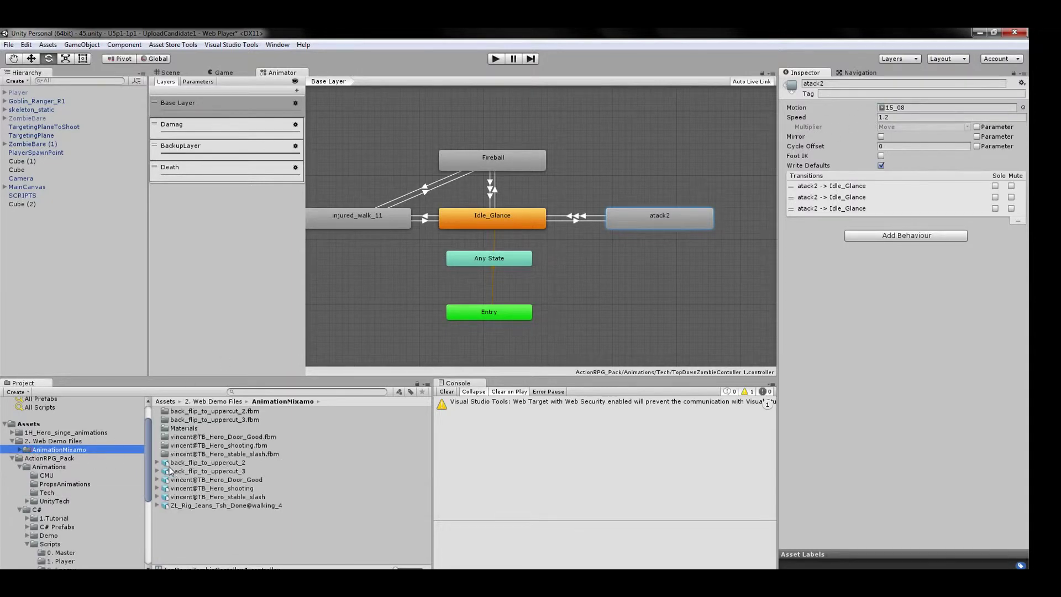
left_click(158, 471)
scroll(215, 484, "down", 5)
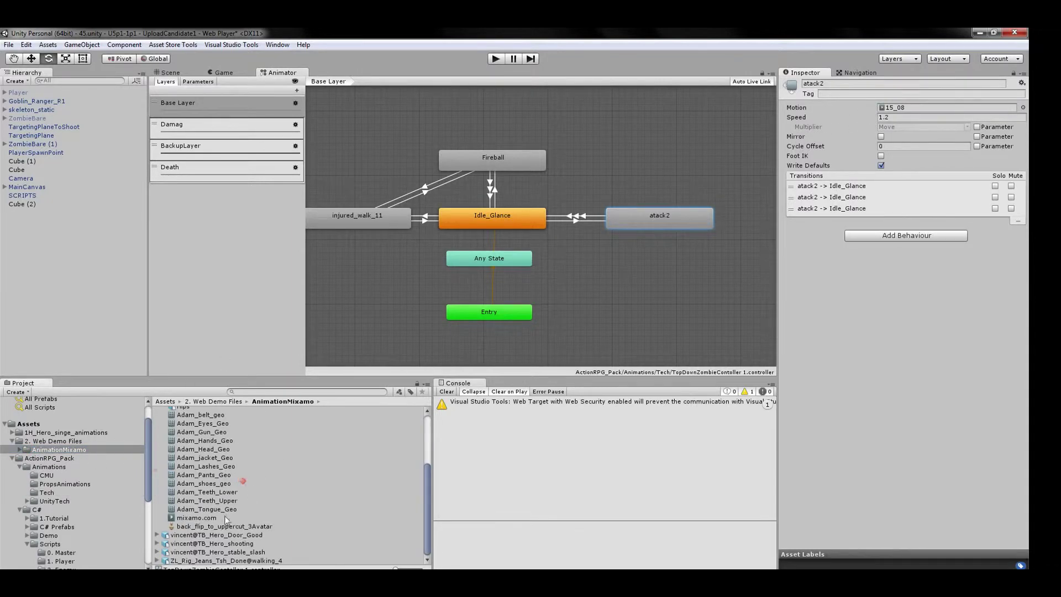
left_click(197, 517)
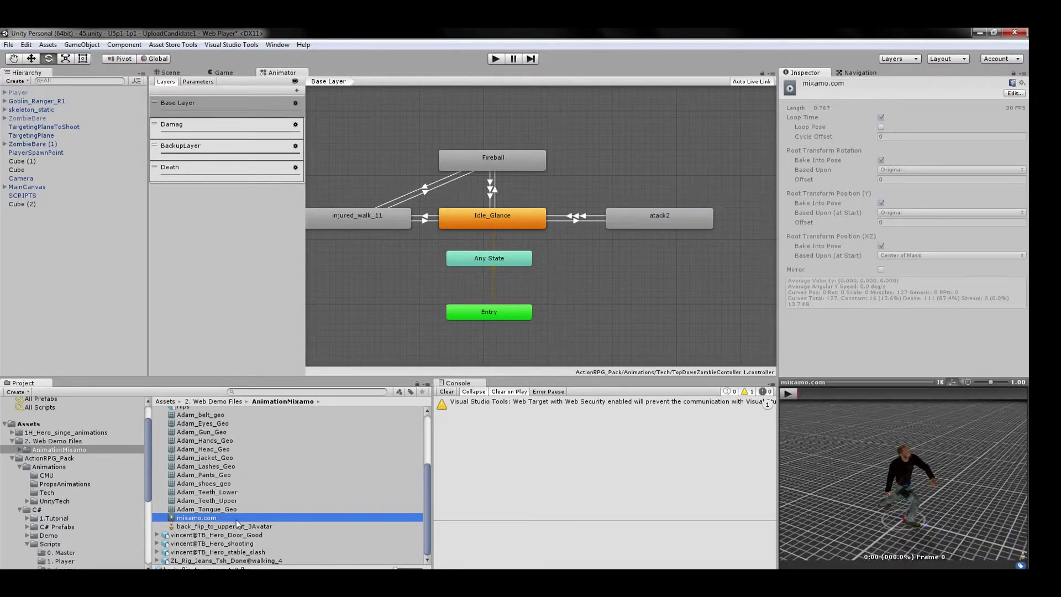
left_click(688, 217)
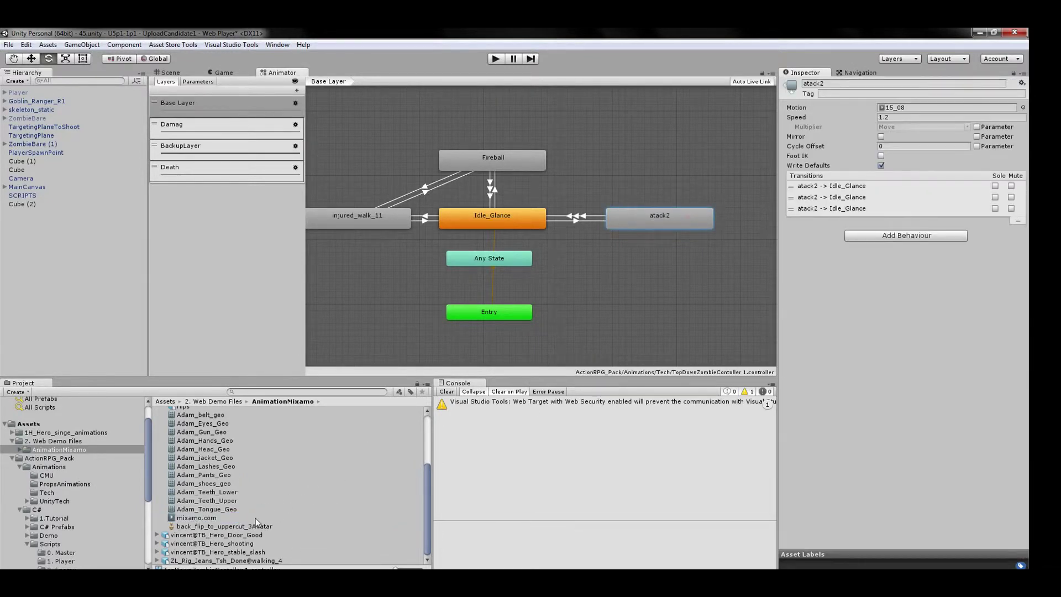
left_click_drag(255, 521, 918, 113)
left_click(62, 110)
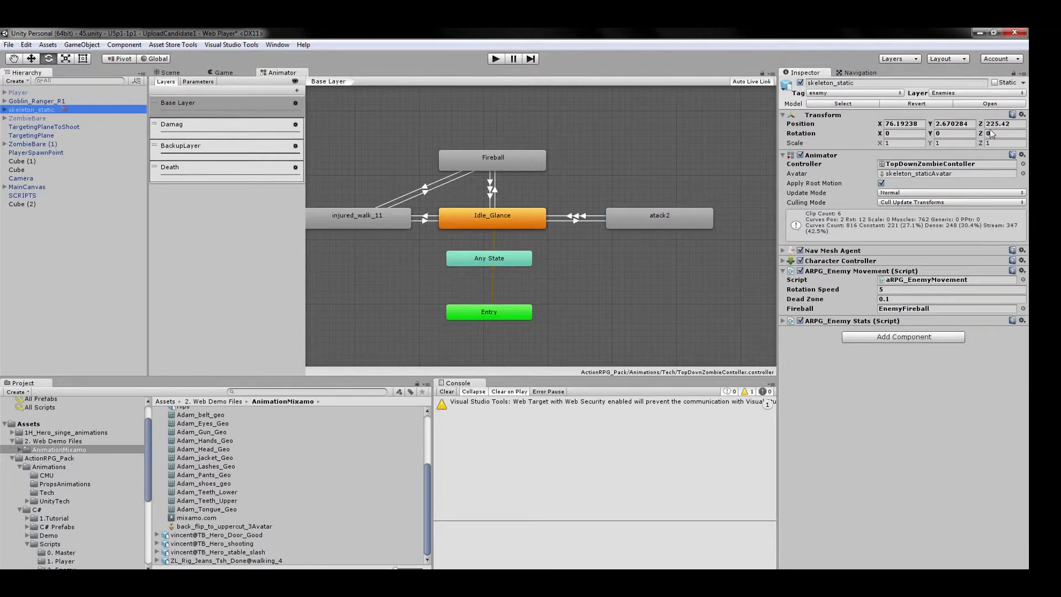
Assign TopDownZombieContoller 1 to skeleton_static's Animator, then enter play mode from the Scene view.
left_click(976, 165)
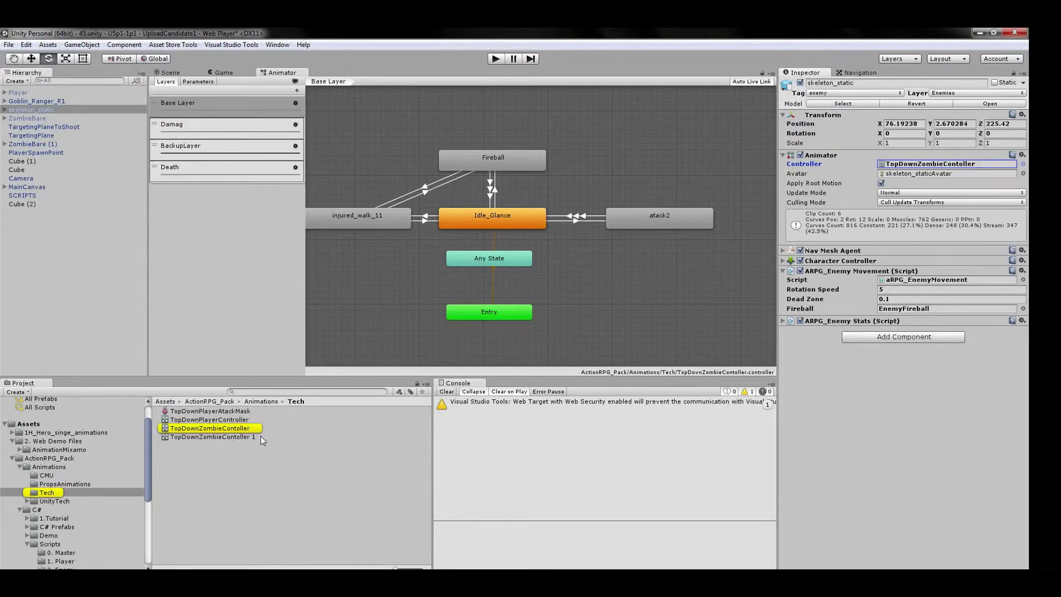
left_click_drag(263, 441, 983, 166)
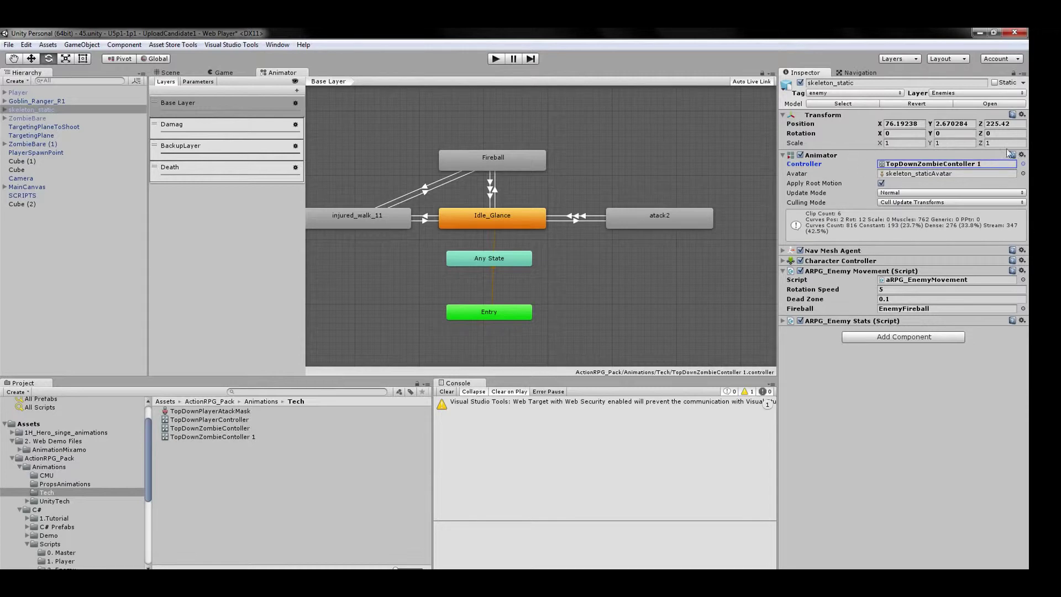
left_click(175, 73)
left_click(496, 59)
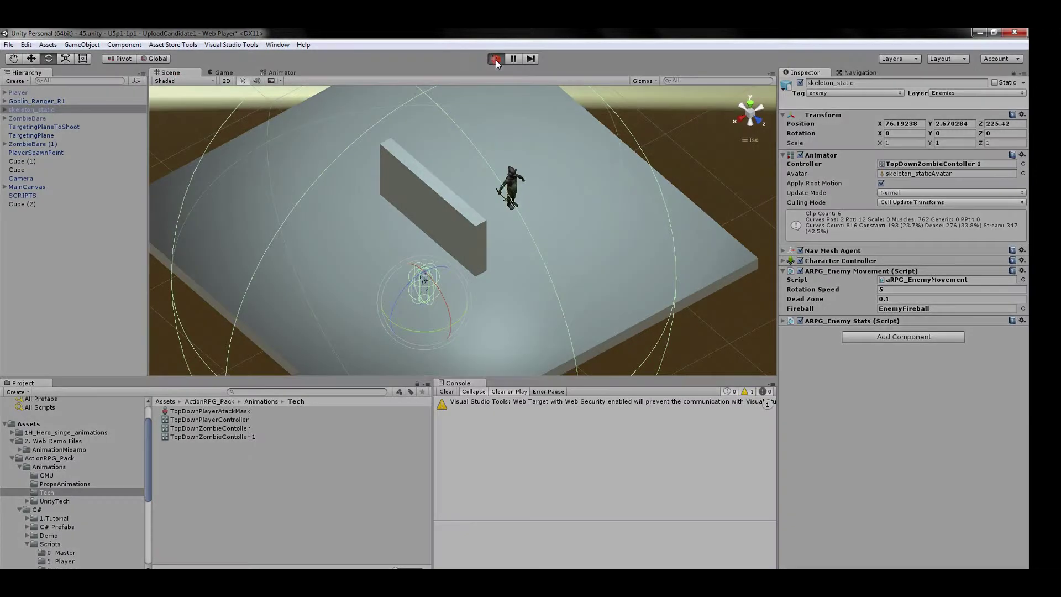
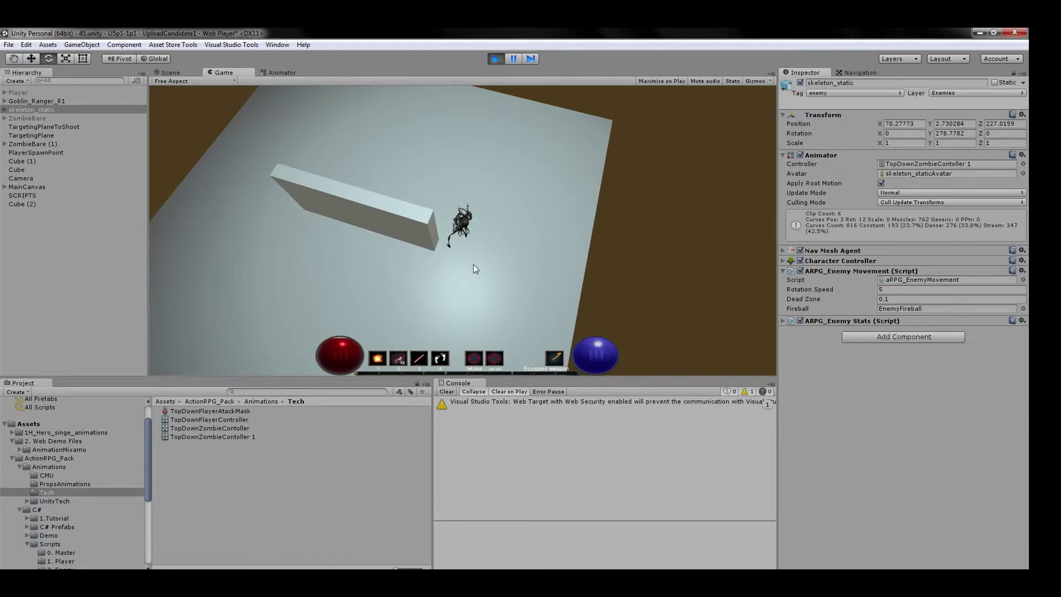
Switch to the Scene view and zoom, pan and orbit to frame the skeleton enemy.
mouse_move(462, 240)
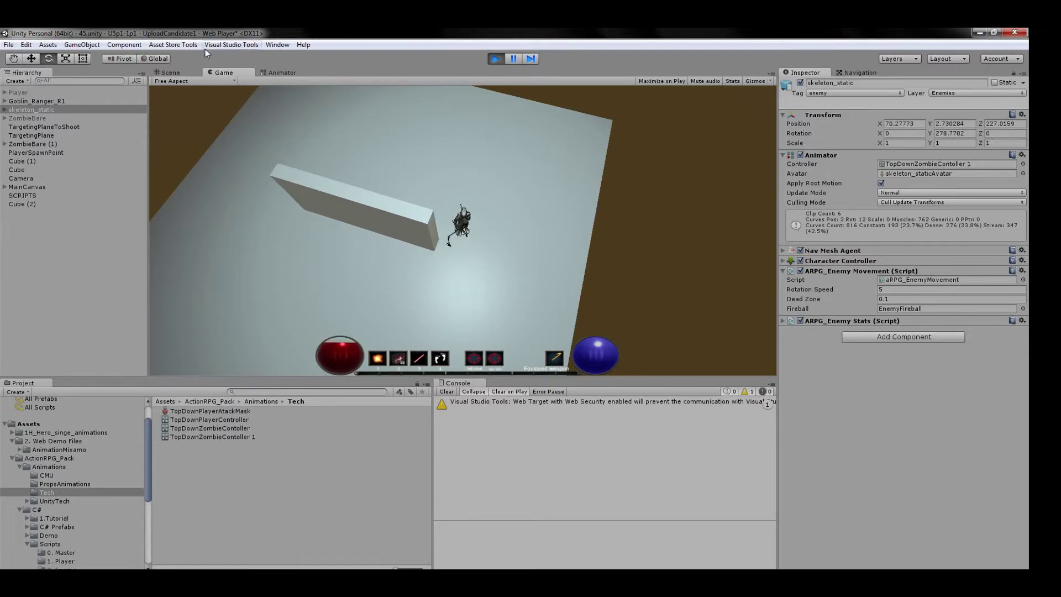
left_click(178, 72)
scroll(529, 271, "up", 5)
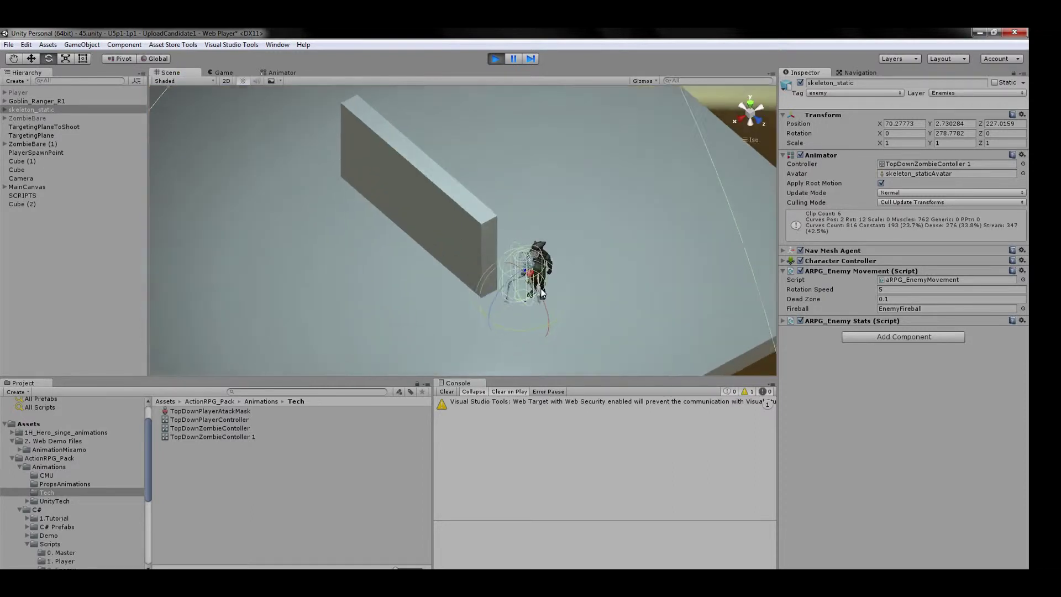
mouse_move(569, 311)
middle_mouse_down()
mouse_move(483, 234)
mouse_move(390, 205)
middle_mouse_up()
scroll(506, 254, "up", 5)
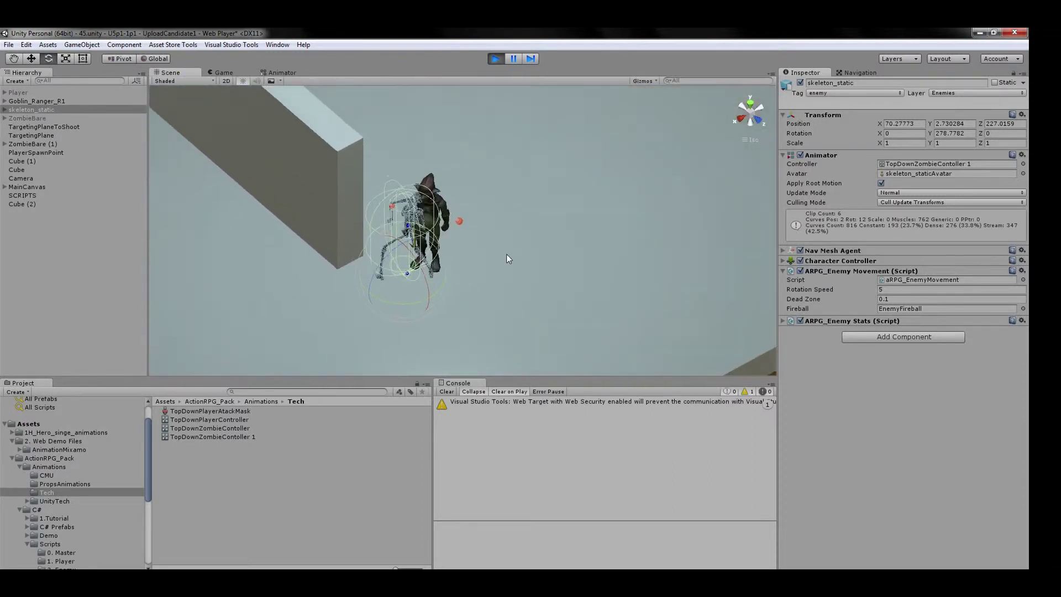
mouse_move(522, 263)
left_mouse_down("alt")
mouse_move(634, 287)
mouse_move(658, 253)
left_mouse_up("alt")
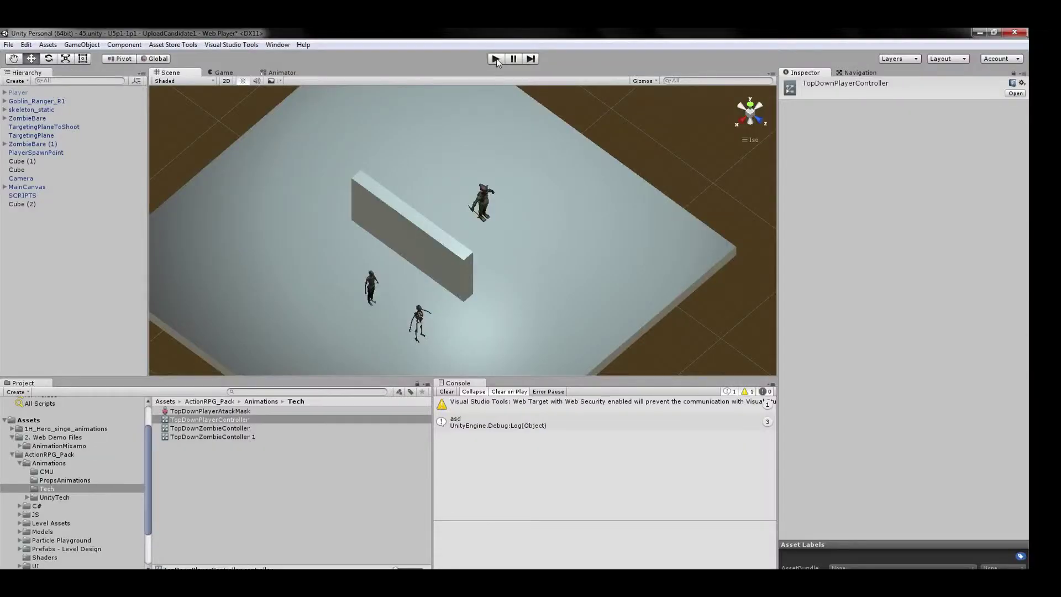
Playtest the level, walking the player to the enemies and attacking the skeleton.
left_click(497, 59)
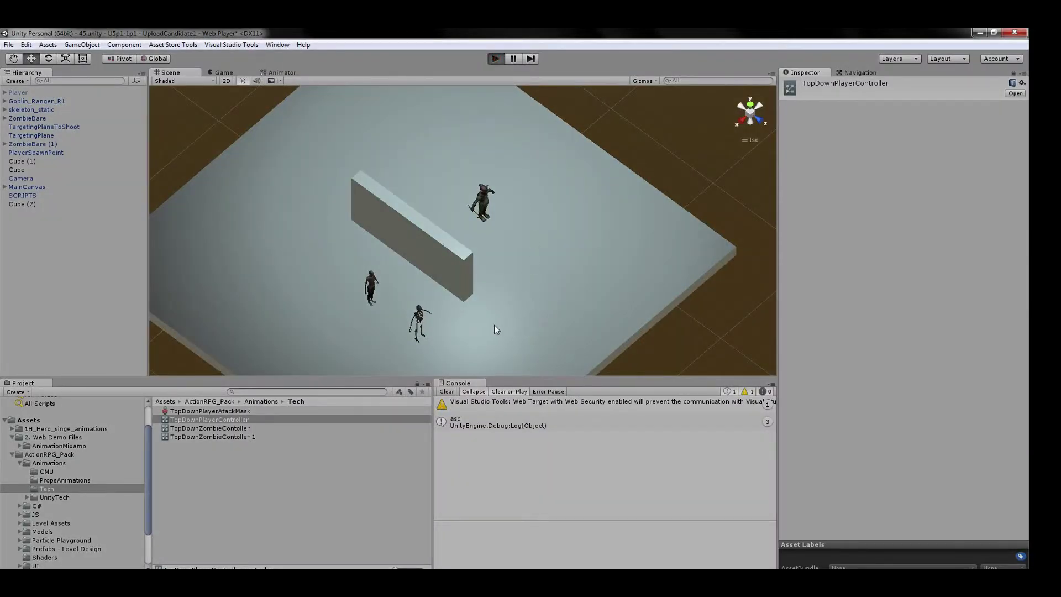
left_click(513, 340)
left_click(478, 317)
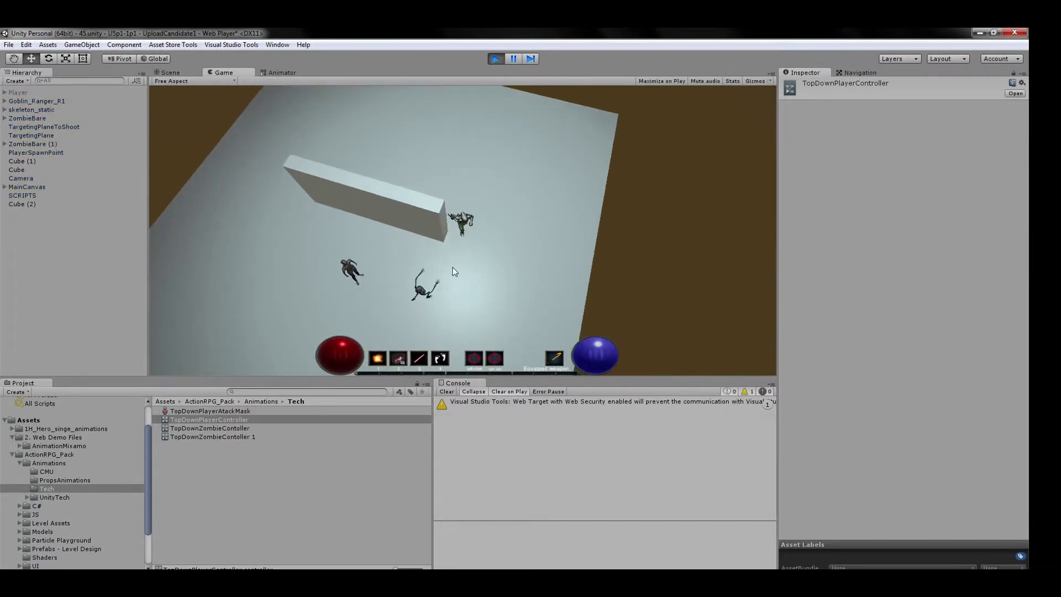
left_click(458, 229)
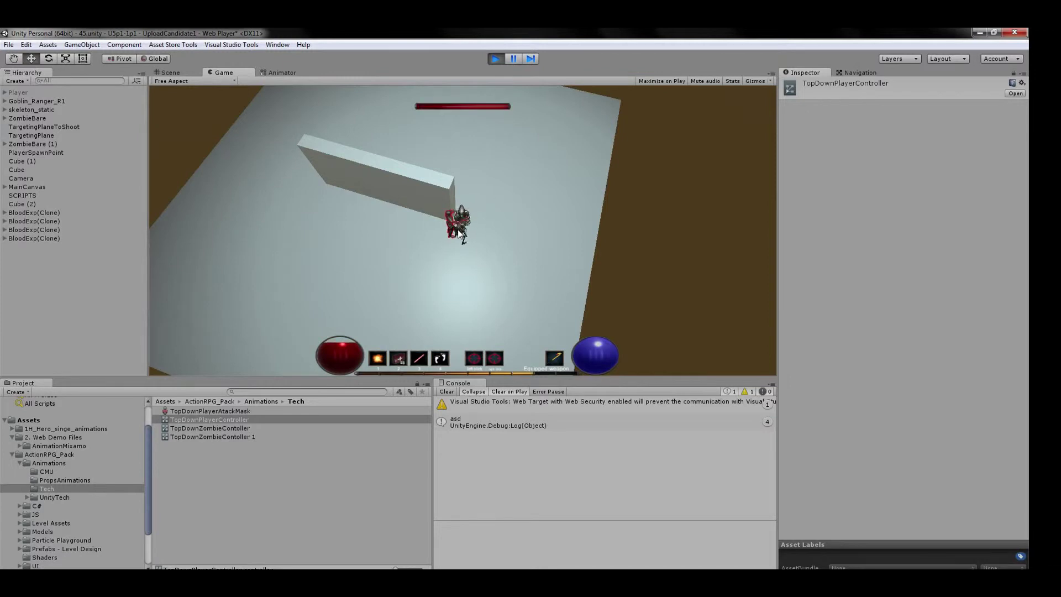
left_click(458, 230)
left_click(495, 58)
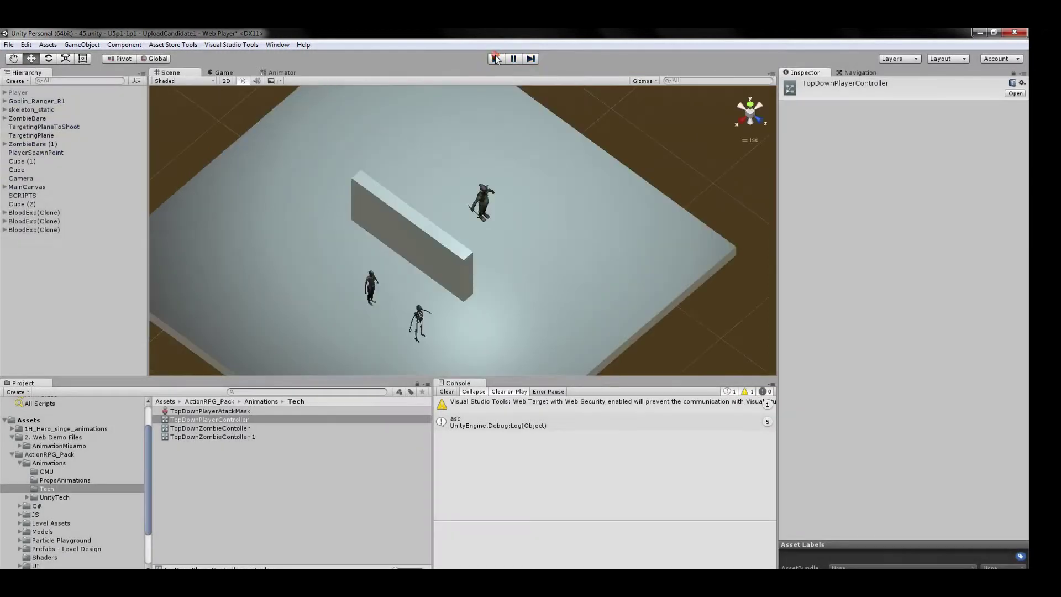
Select Goblin_Ranger_R1 and locate its TopDownPlayerController asset in the project.
left_click(487, 196)
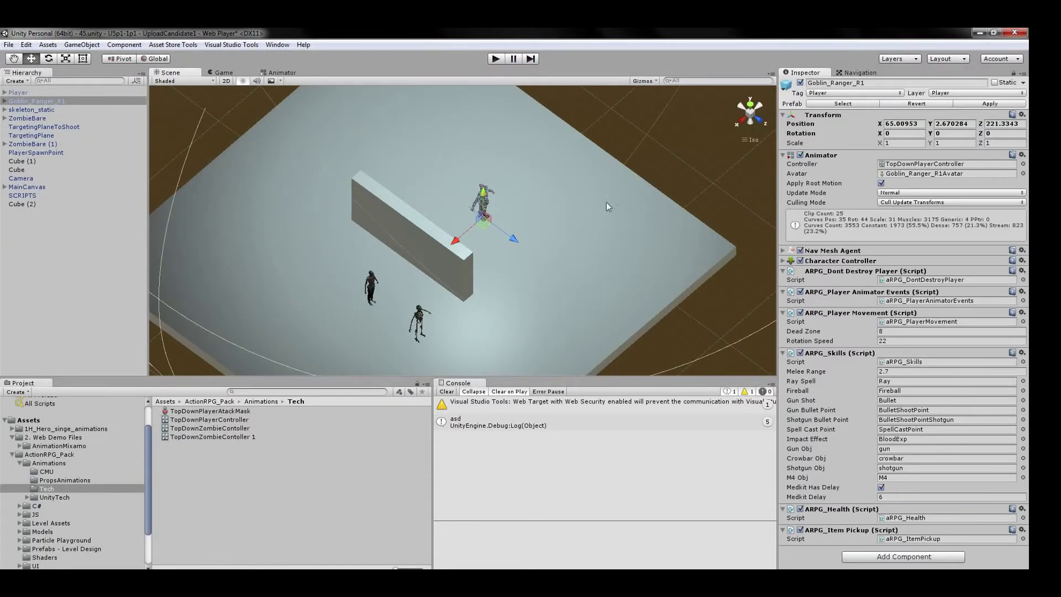
left_click(946, 160)
left_click(946, 163)
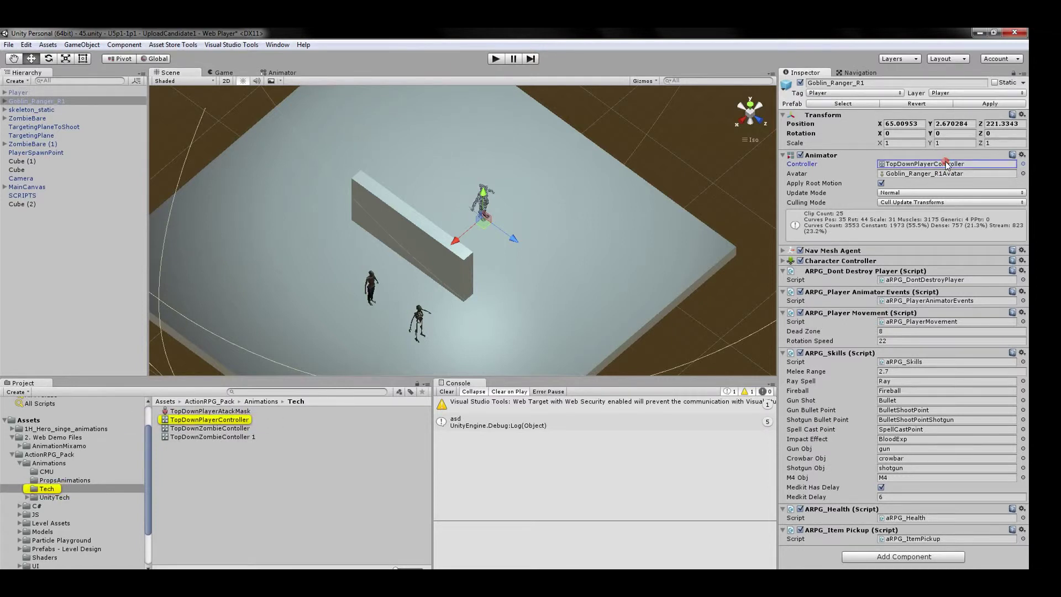
left_click(223, 420)
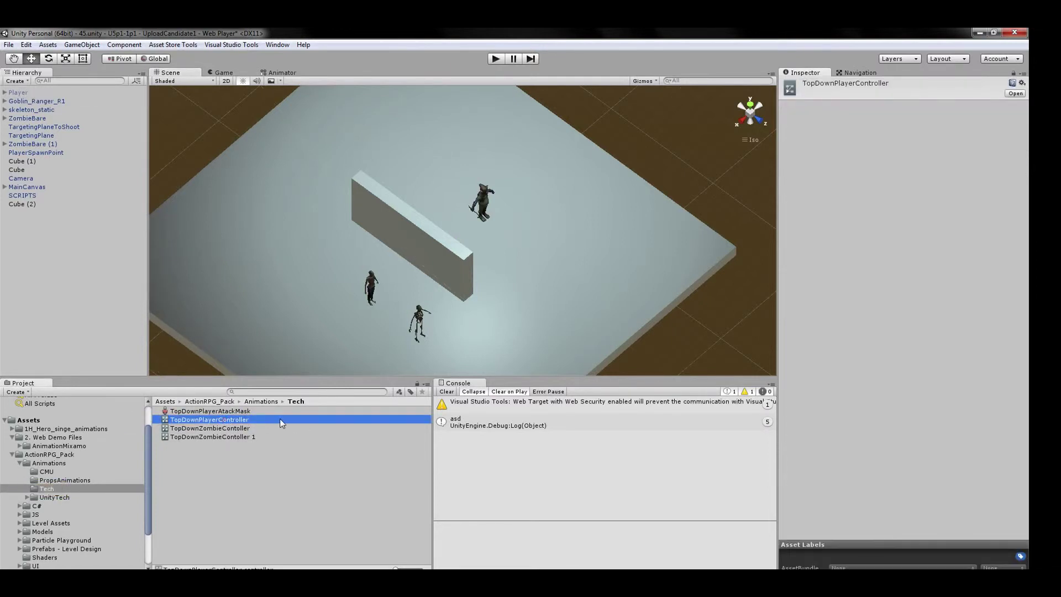
Duplicate TopDownPlayerController and select the Crowbar state in the Animator graph.
key("ctrl+d")
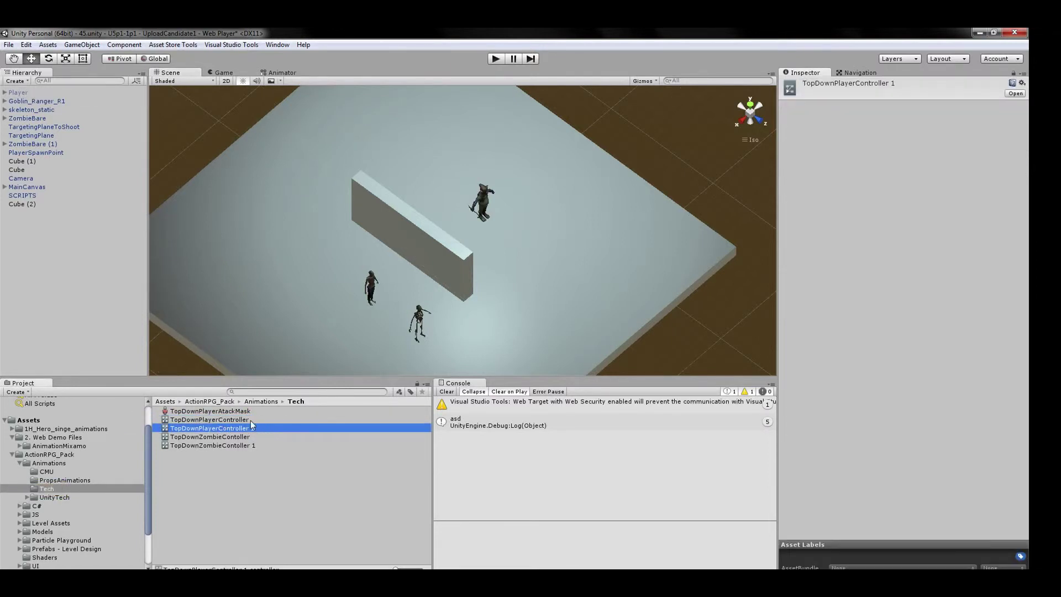
left_click(293, 76)
left_click(452, 321)
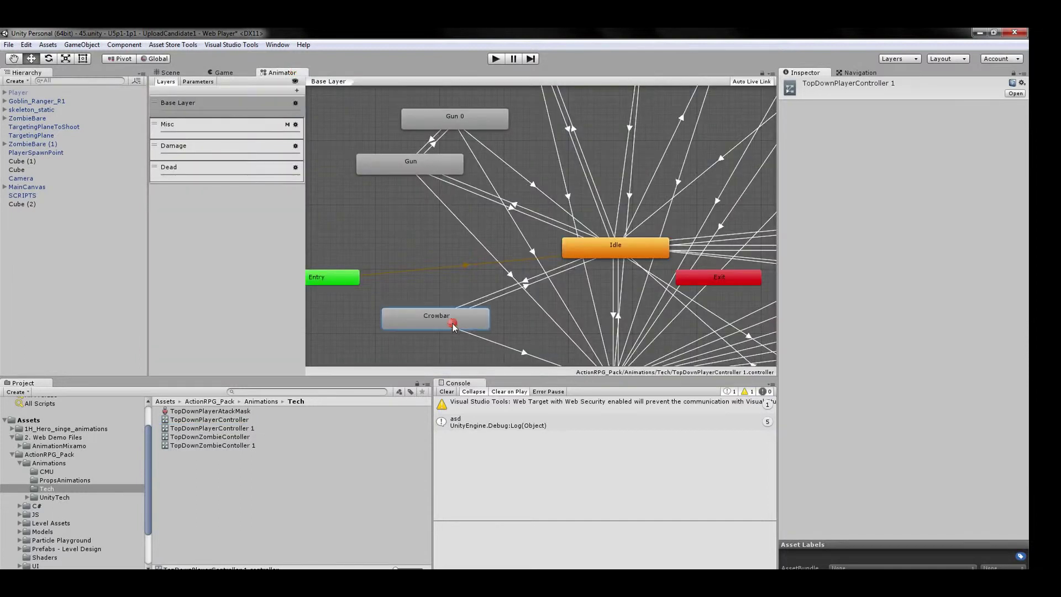
Copy the EventPlayerHandWeapon function name from the slash1 clip's animation event.
left_click(934, 108)
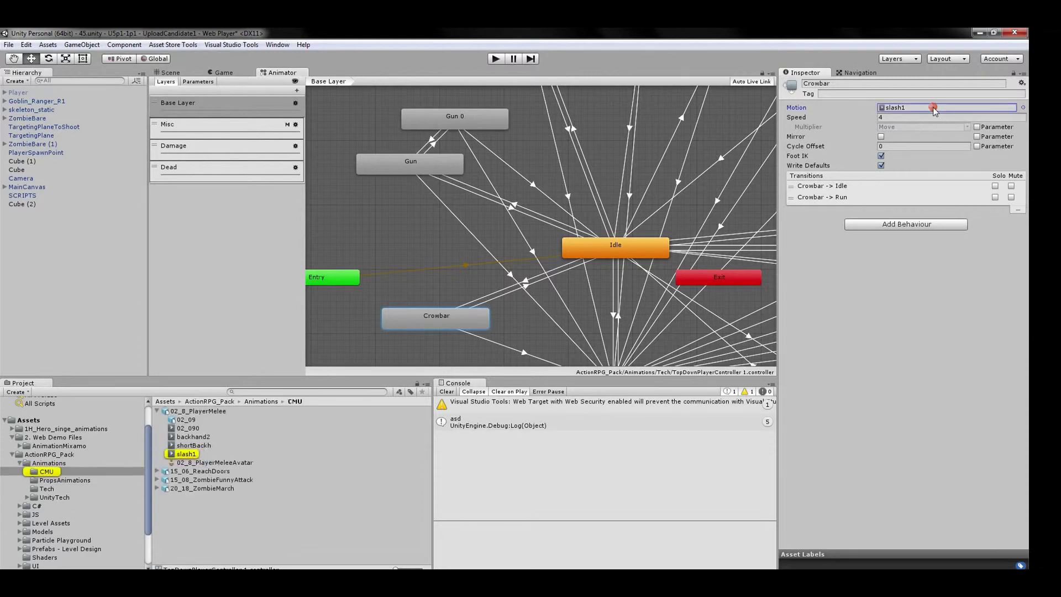
left_click(335, 410)
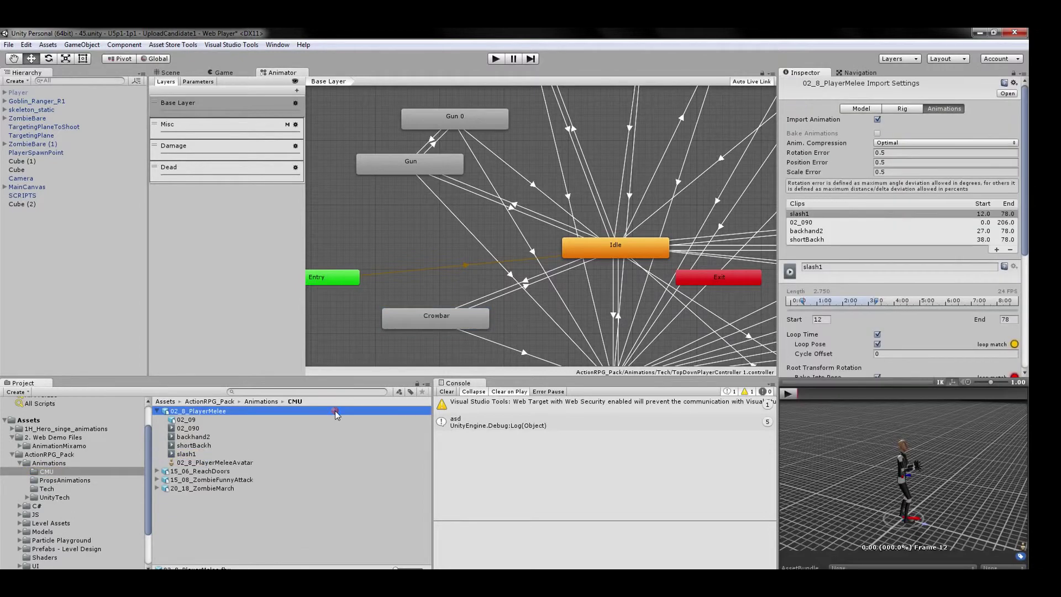
scroll(887, 292, "down", 8)
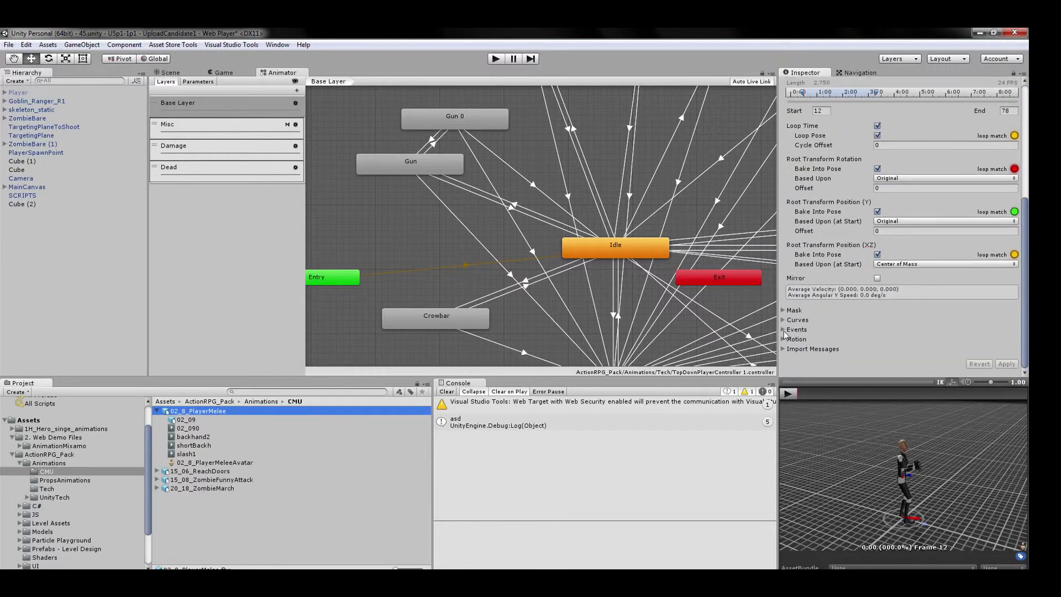
left_click(784, 330)
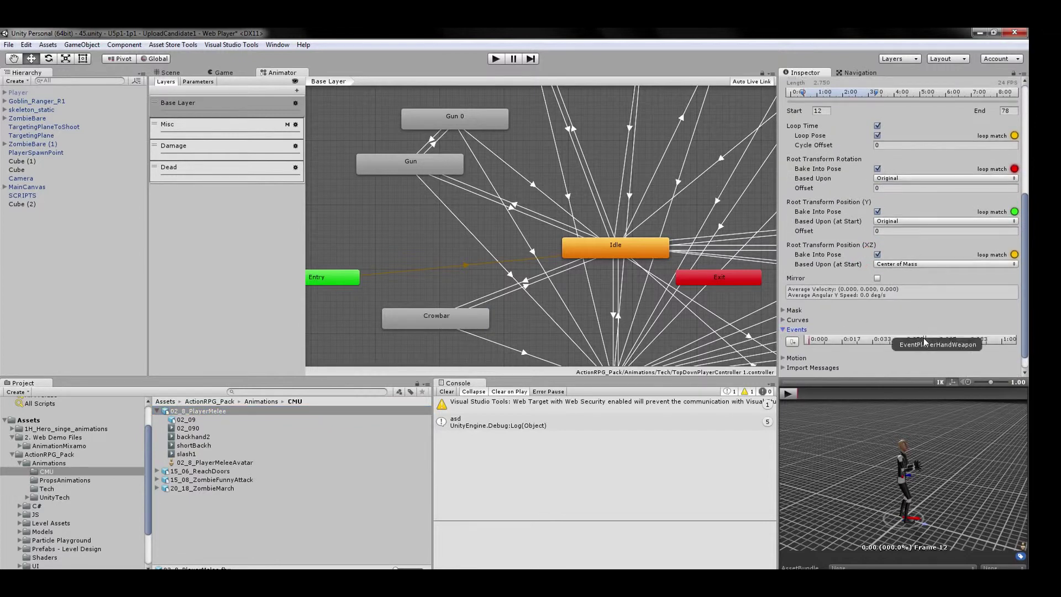
double_click(925, 338)
left_click(174, 44)
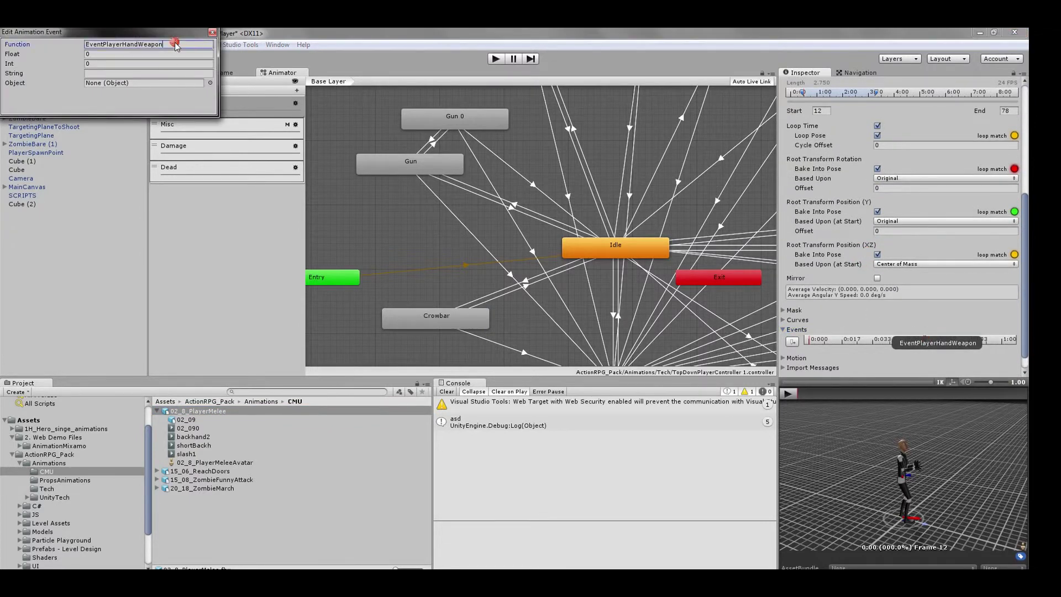
right_click(160, 44)
left_click(178, 64)
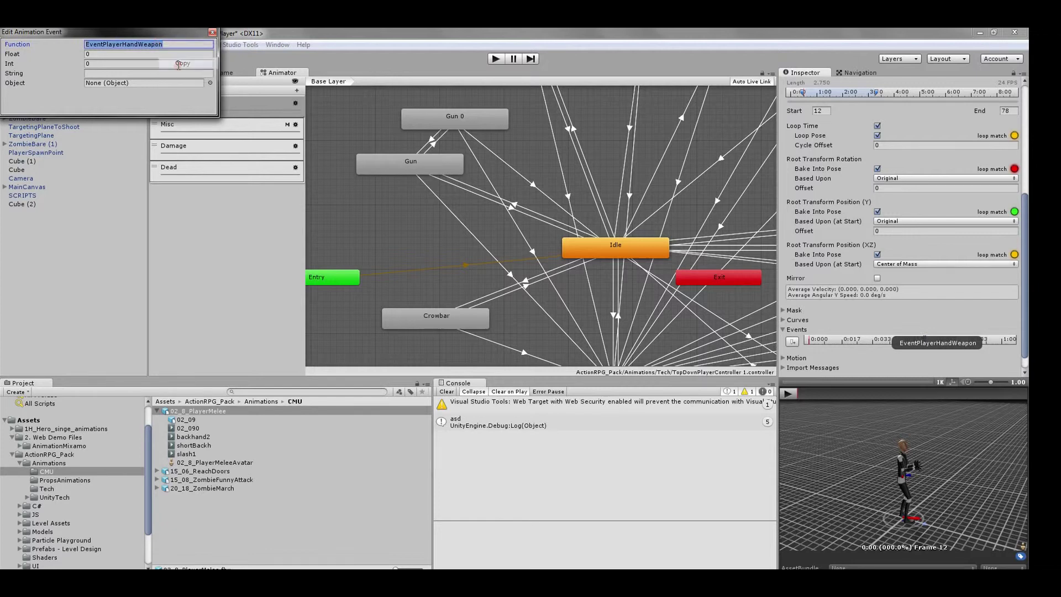
left_click(212, 33)
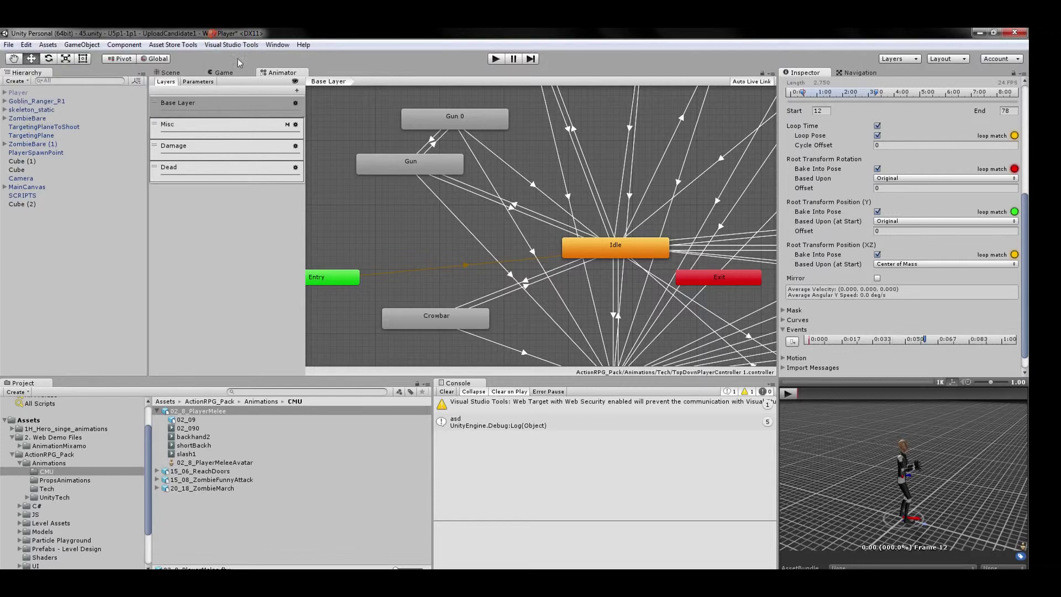
left_click(55, 445)
Add an EventPlayerHandWeapon animation event to the TB_Hero_stable_slash 1 clip.
left_click(263, 515)
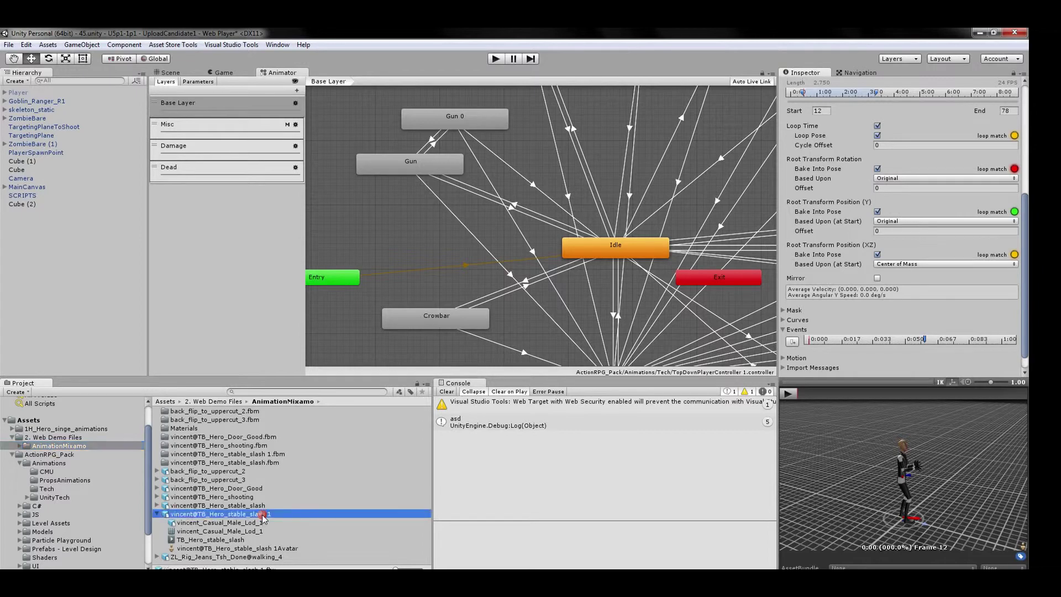
left_click(792, 396)
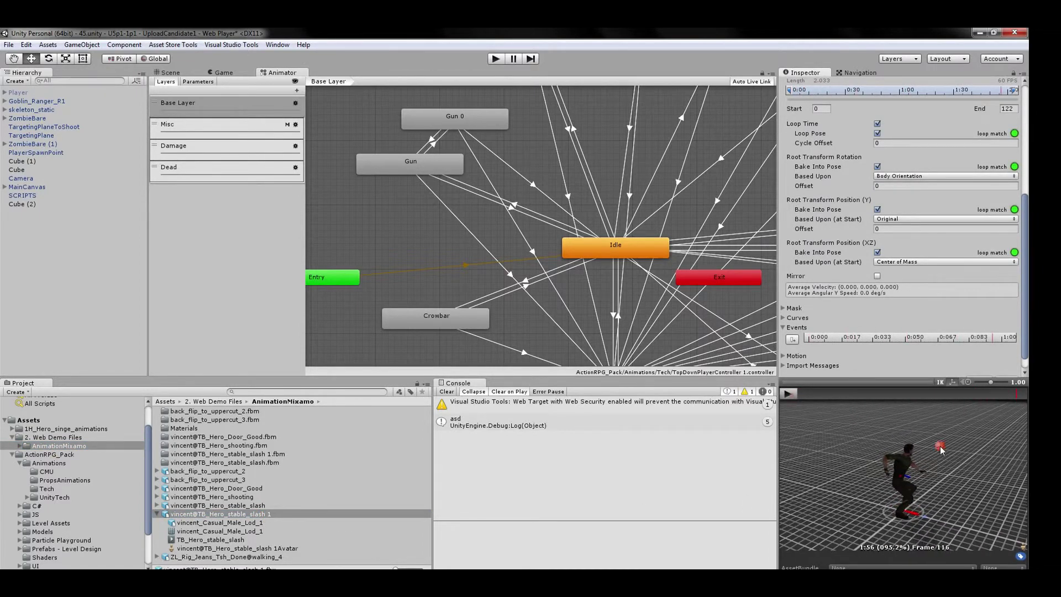
mouse_move(940, 450)
left_mouse_down()
mouse_move(996, 425)
mouse_move(876, 397)
mouse_move(896, 403)
left_mouse_up()
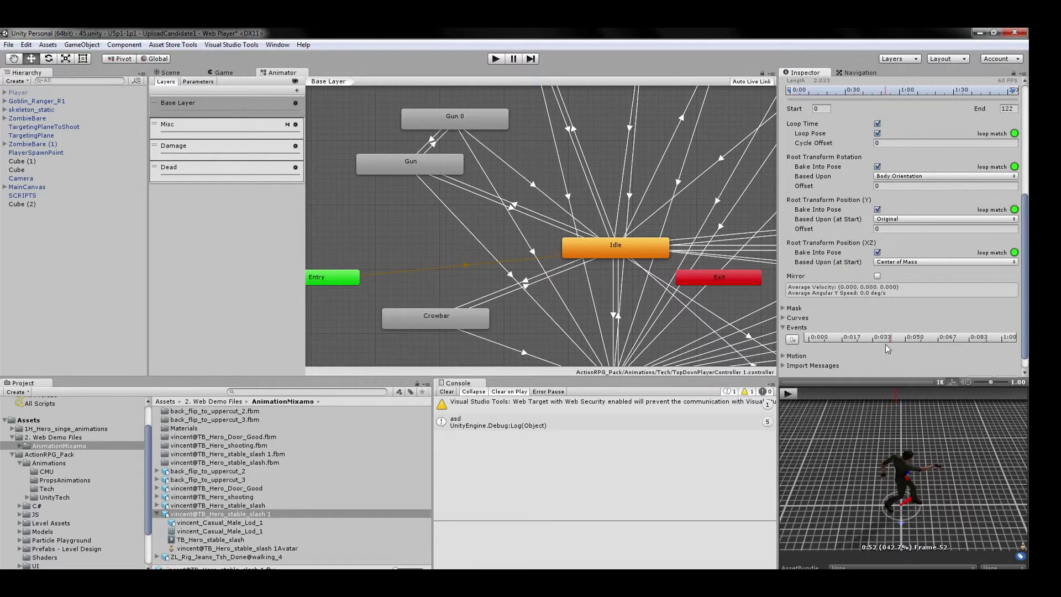
left_click(793, 340)
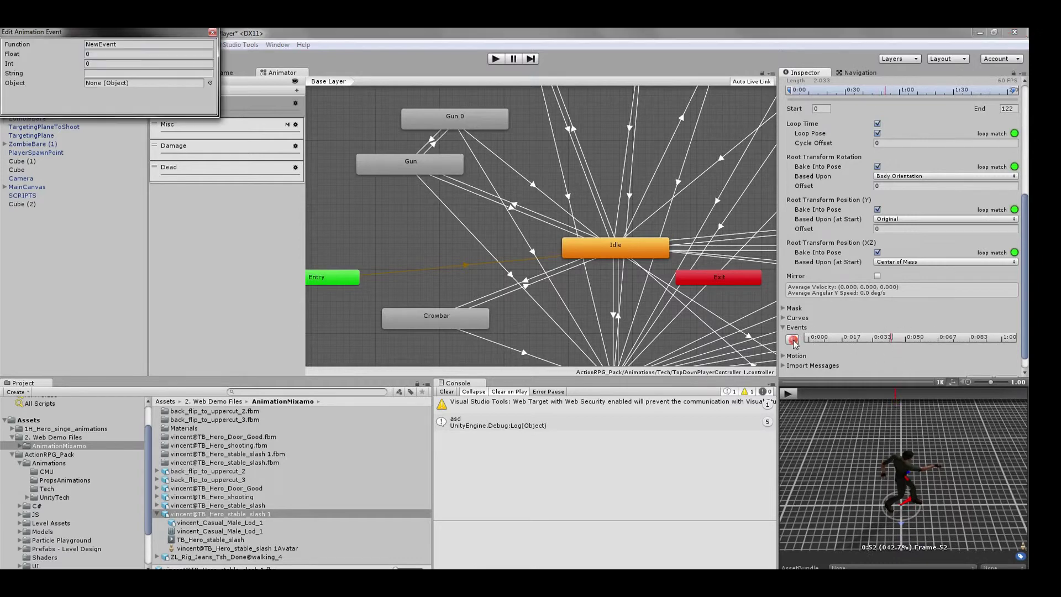
double_click(118, 44)
type("EventPlayerHandWeapon")
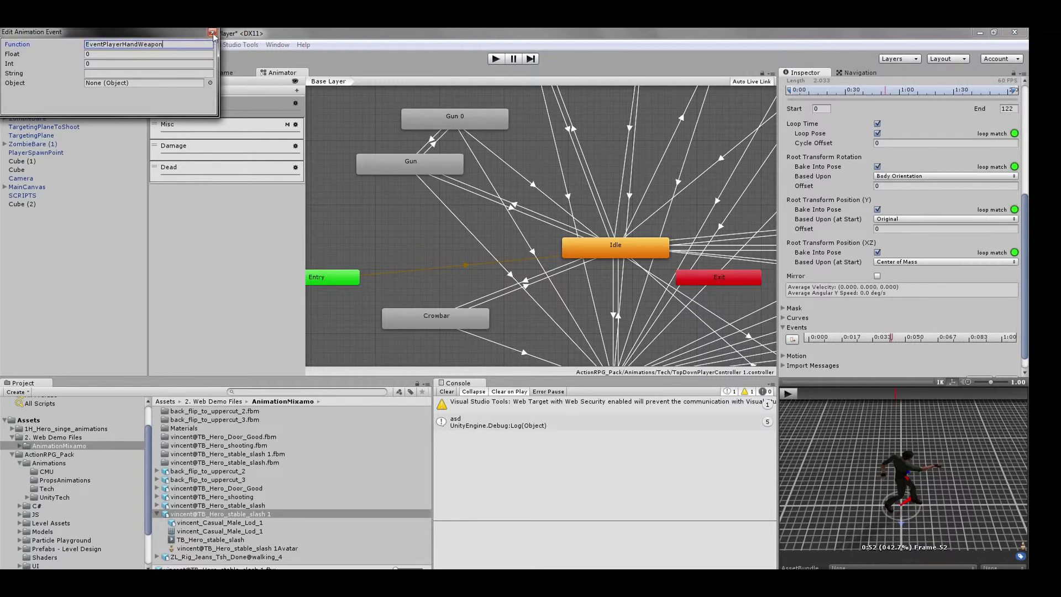
left_click(212, 33)
Select the Crowbar state in TopDownPlayerController 1.
scroll(964, 335, "down", 1)
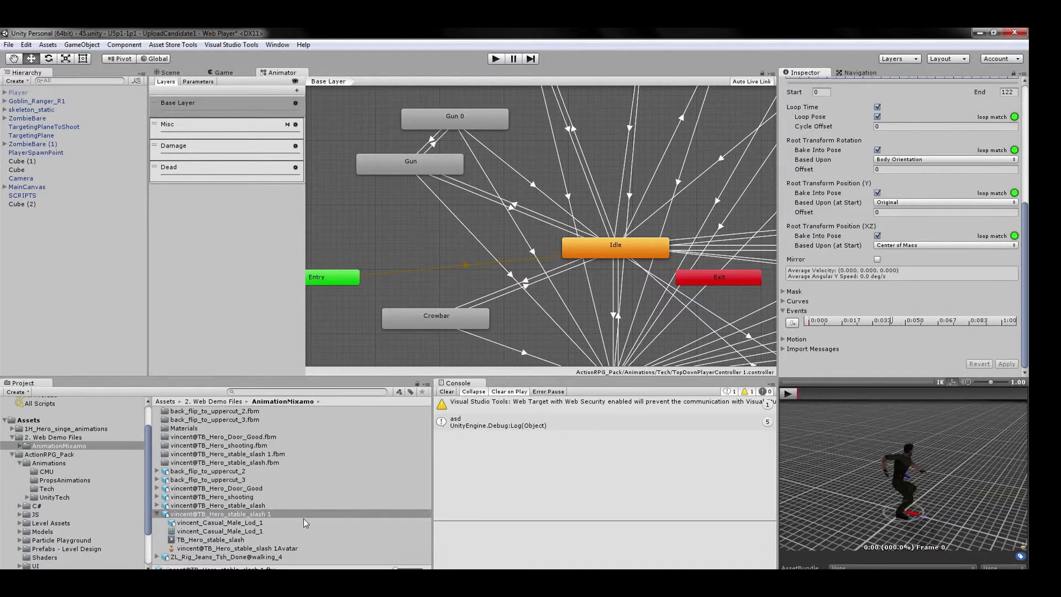
left_click(65, 490)
left_click(276, 428)
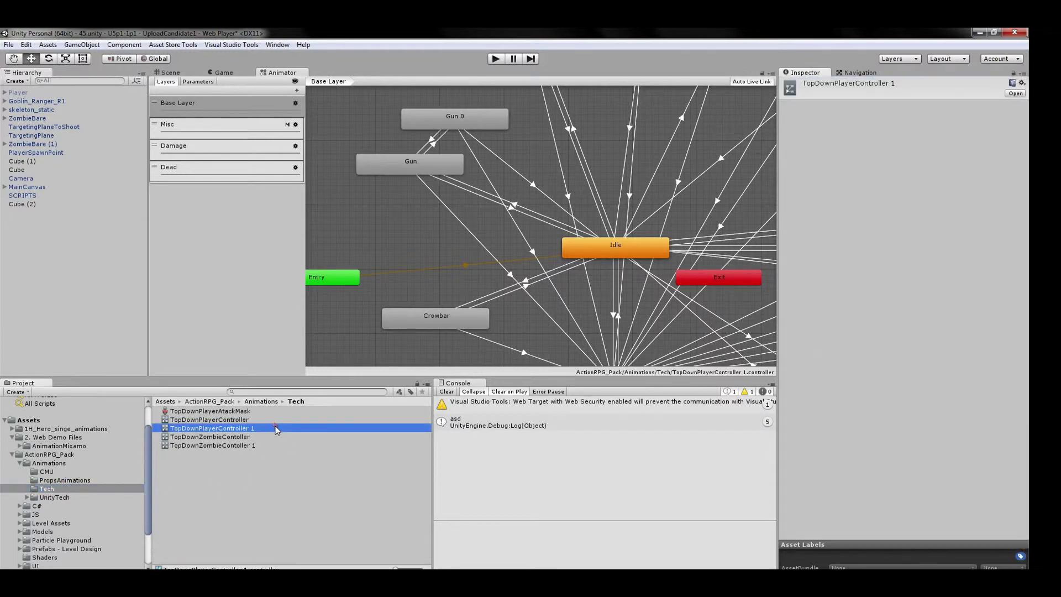
left_click(431, 321)
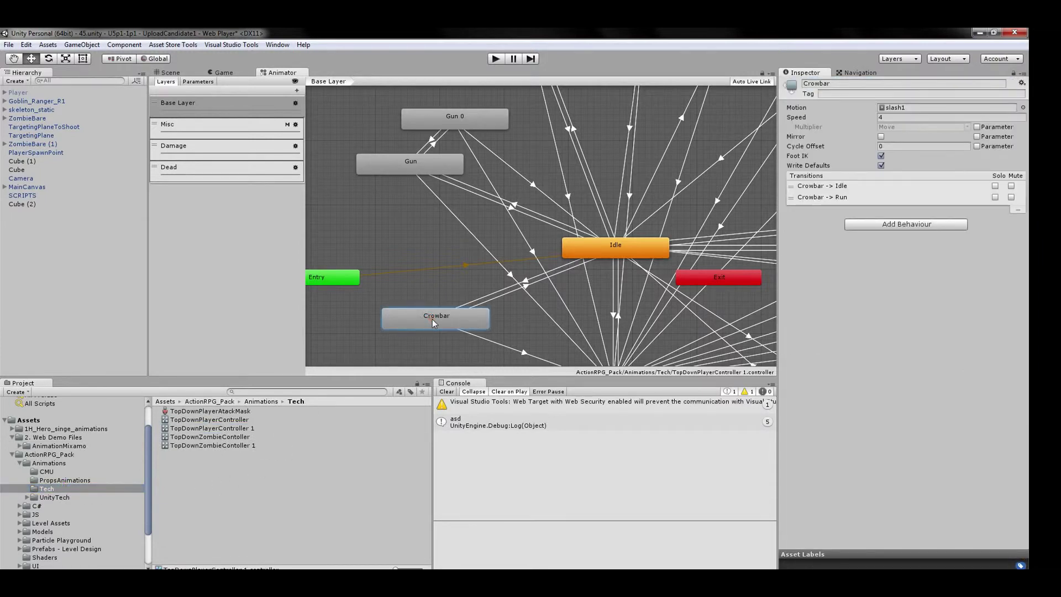
Set Crowbar's motion to TB_Hero_stable_slash and assign TopDownPlayerController 1 to Goblin_Ranger_R1's Animator.
left_click(90, 447)
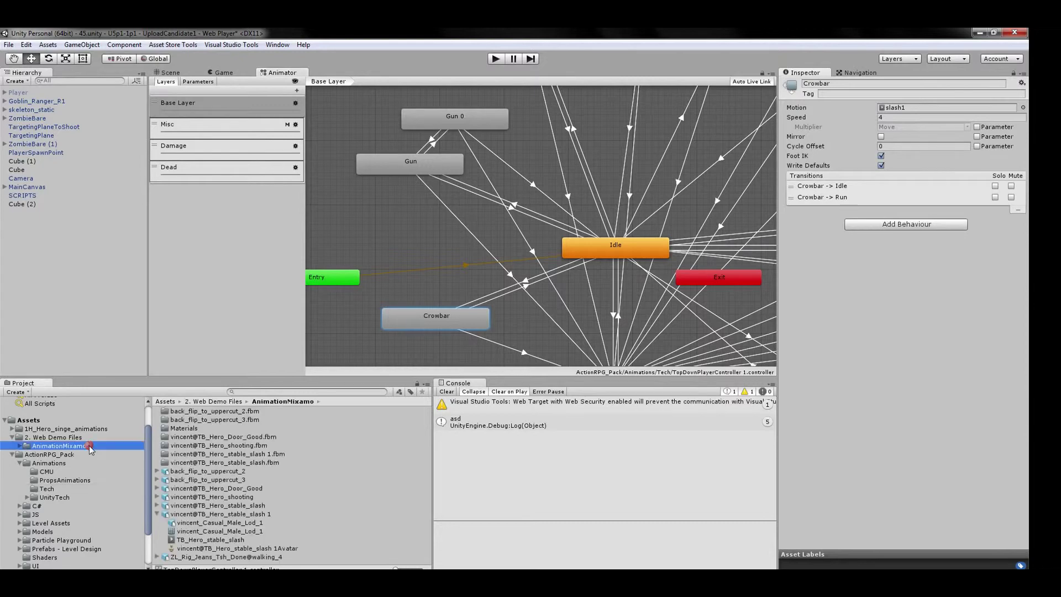
left_click_drag(259, 540, 934, 111)
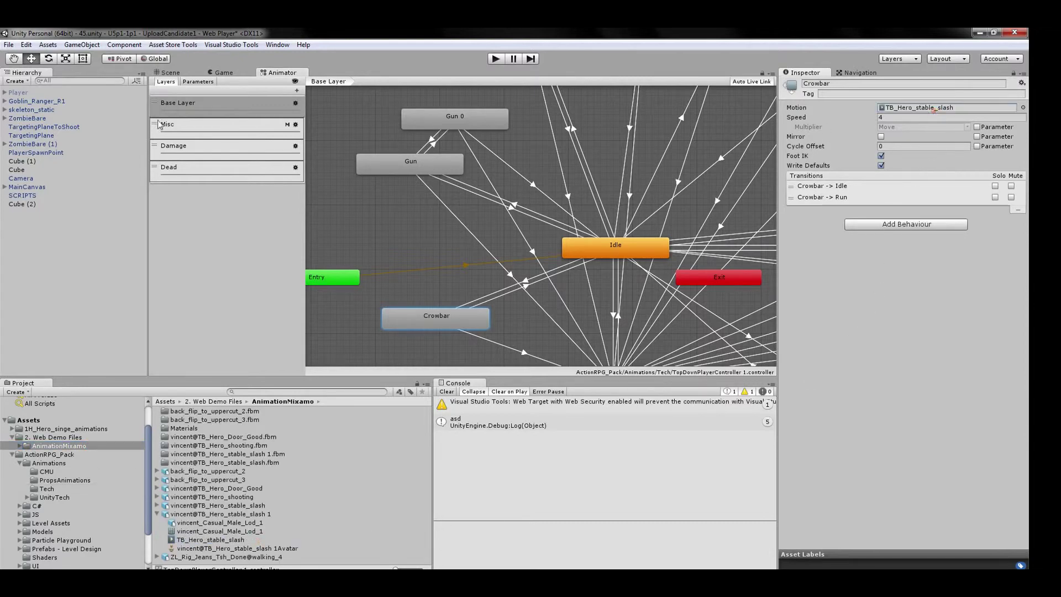
left_click(166, 72)
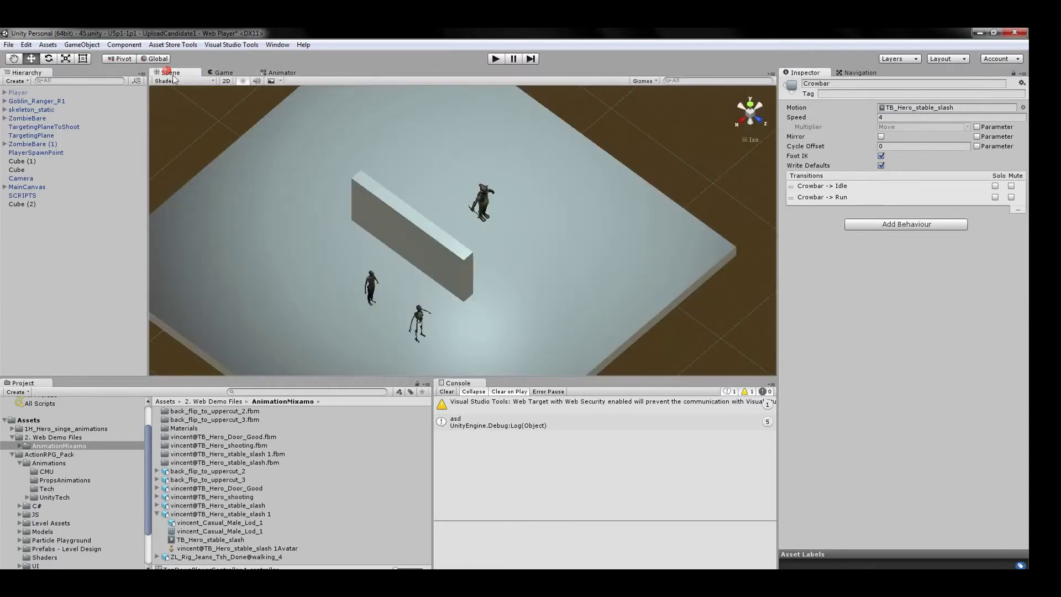
left_click(482, 200)
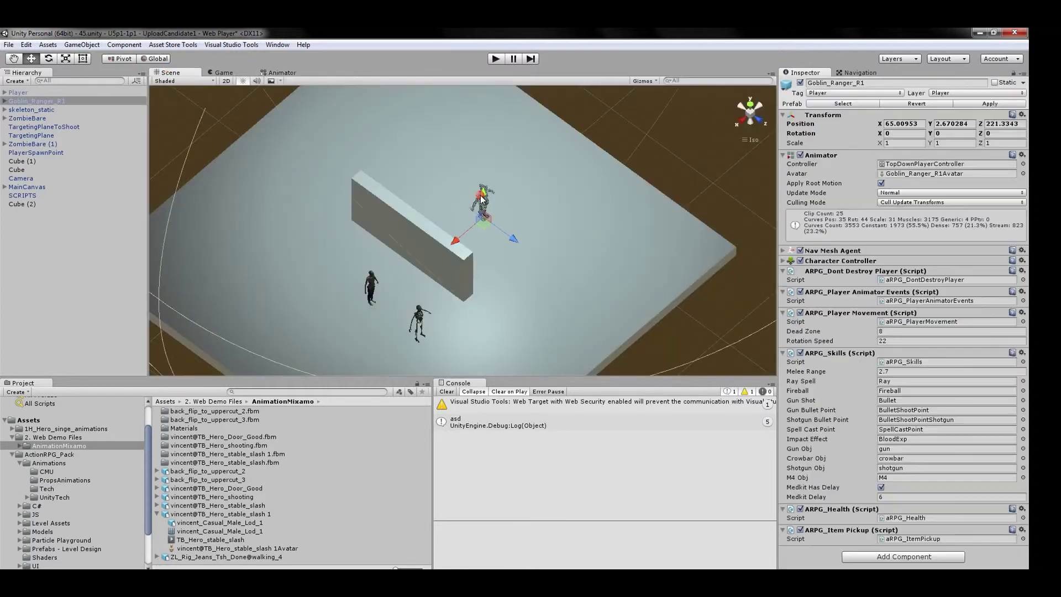
left_click(68, 491)
mouse_move(245, 429)
left_mouse_down()
mouse_move(940, 162)
mouse_move(978, 164)
left_mouse_up()
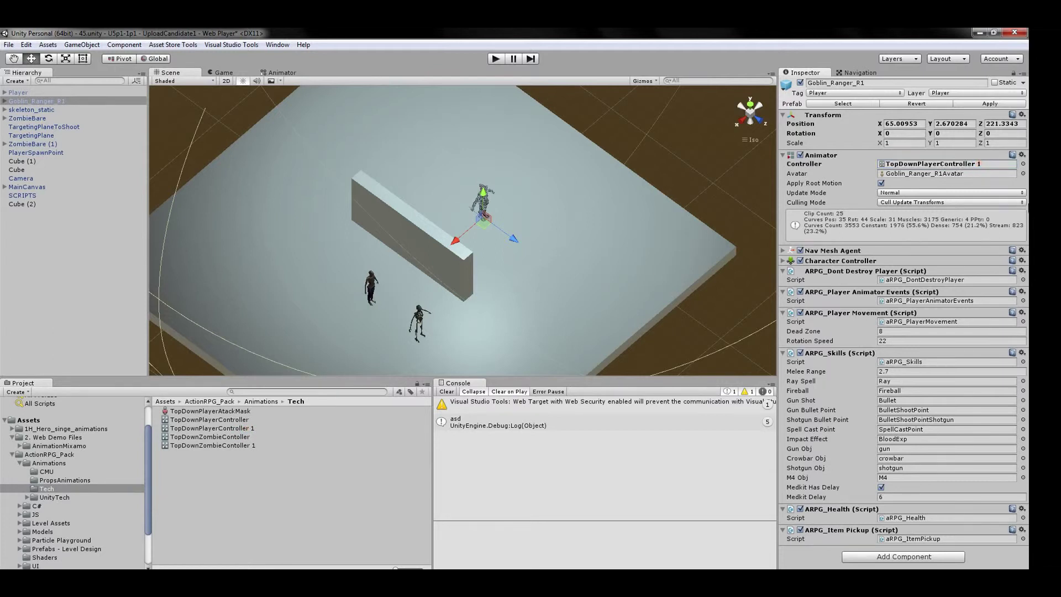
Playtest the new slash by moving the player and attacking a zombie.
left_click(496, 58)
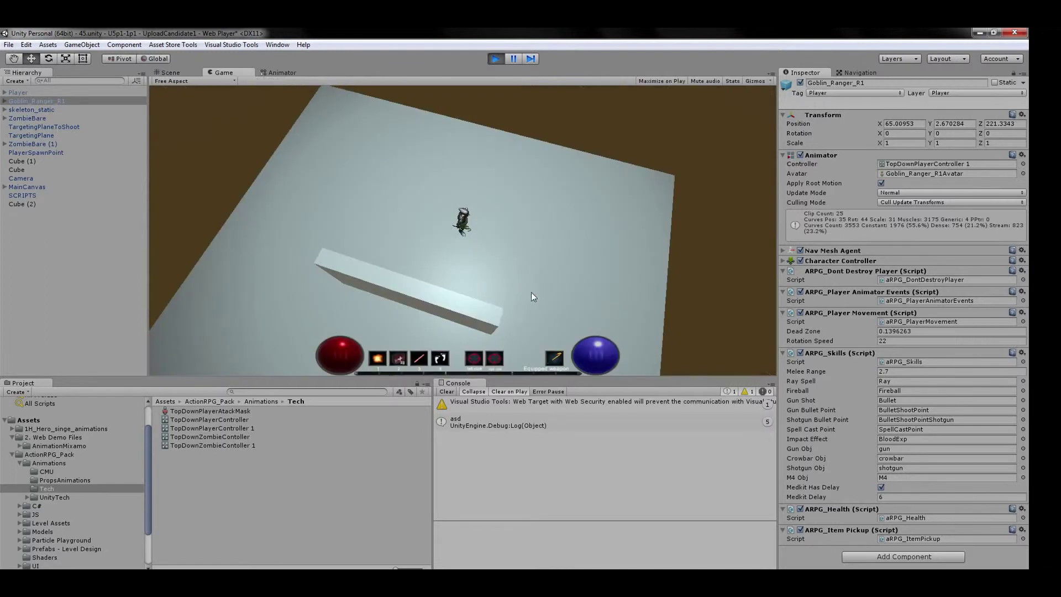
left_click(529, 314)
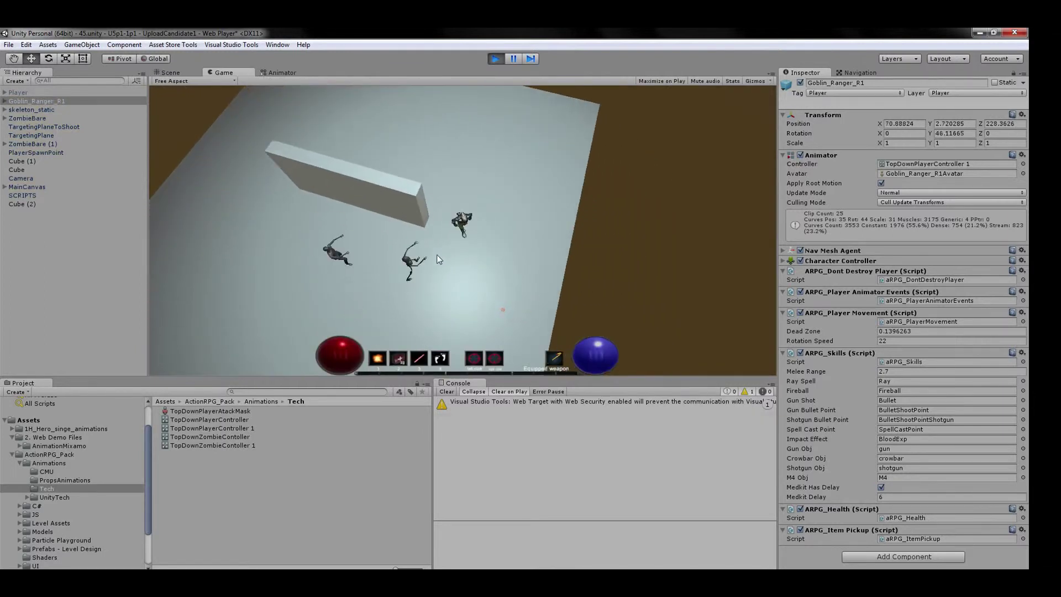
left_click(439, 227)
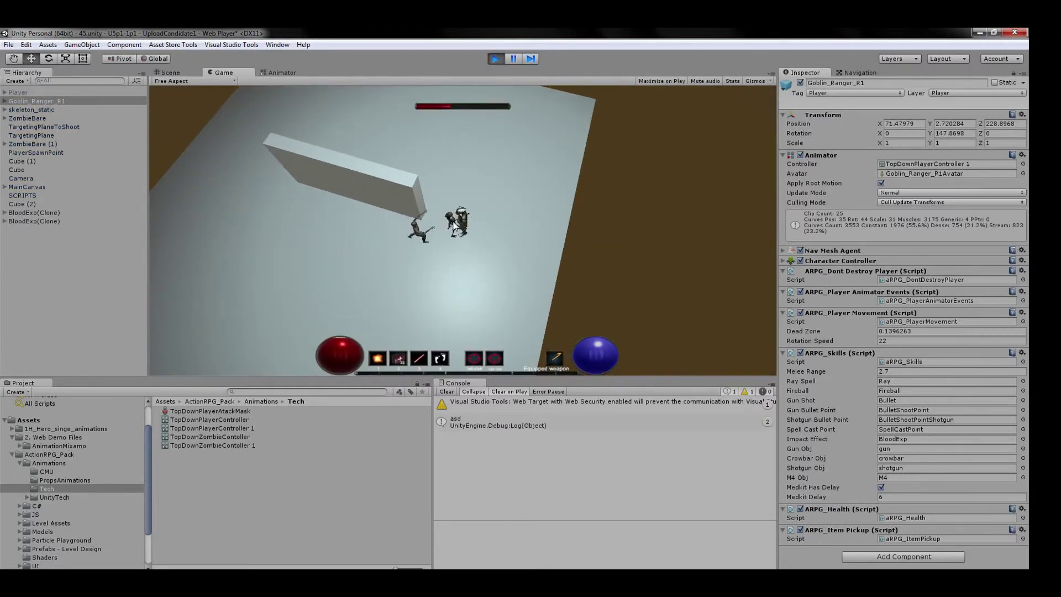
left_click(495, 59)
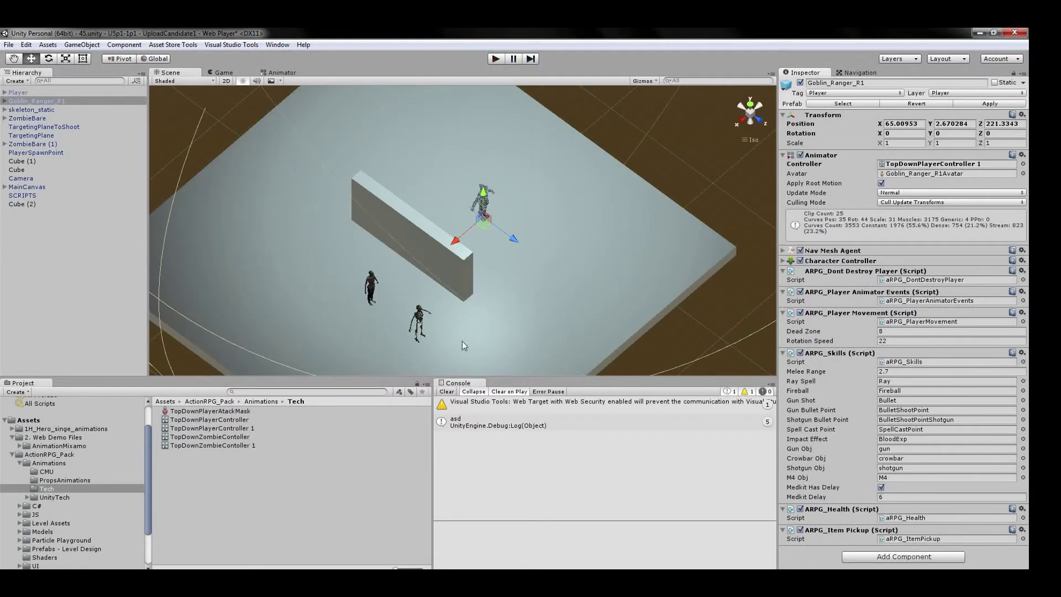
Select TopDownPlayerController 1's Crowbar state in the Animator, showing speed 4.
left_click(325, 429)
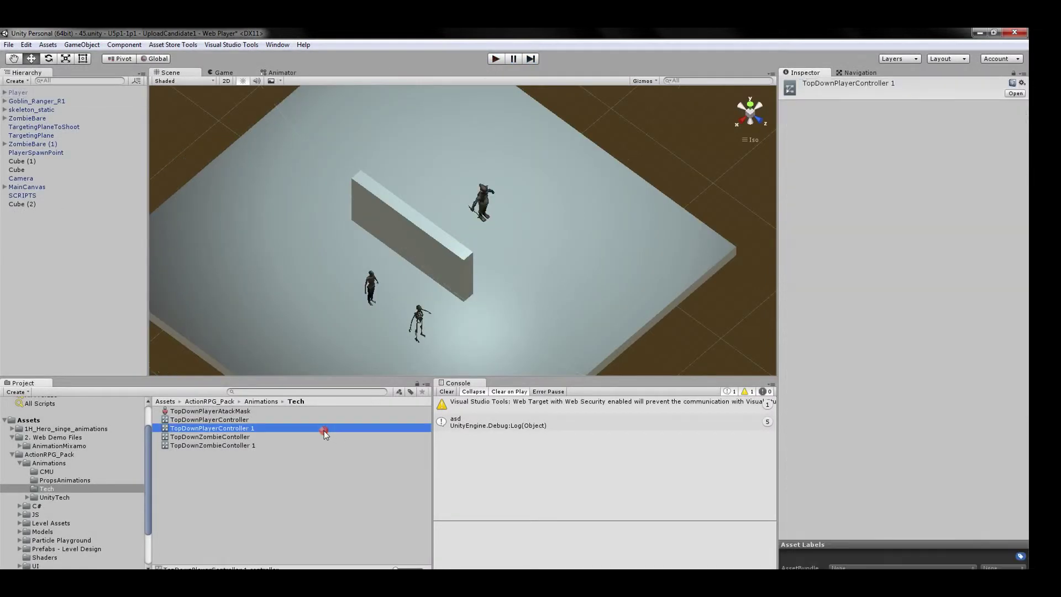
left_click(286, 72)
left_click(440, 320)
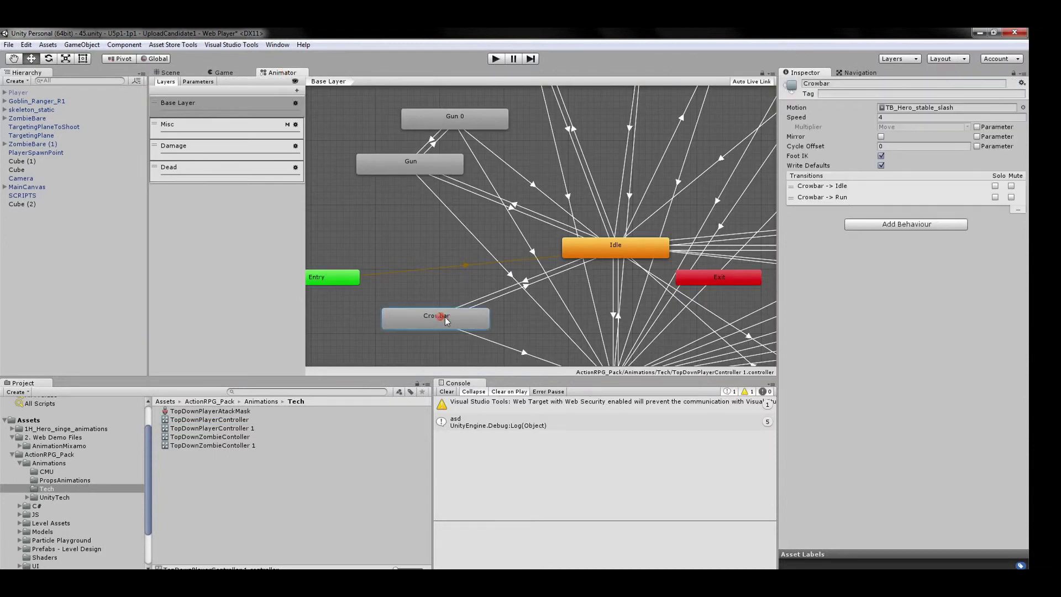
Change Crowbar's speed from 4 to 1, then test the slash on a zombie in Play mode.
left_click(896, 117)
type("1")
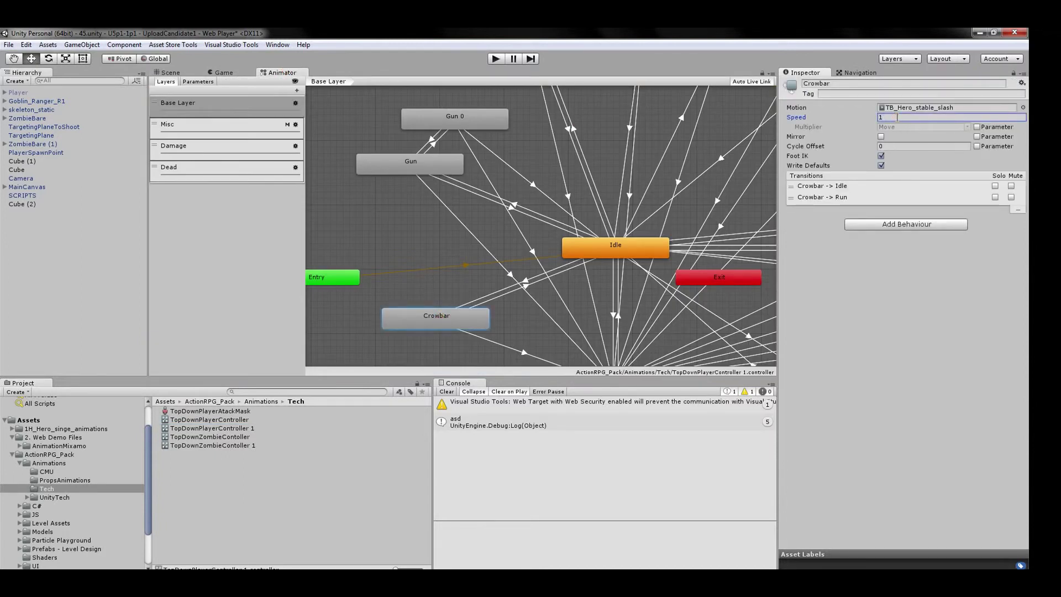
left_click(495, 58)
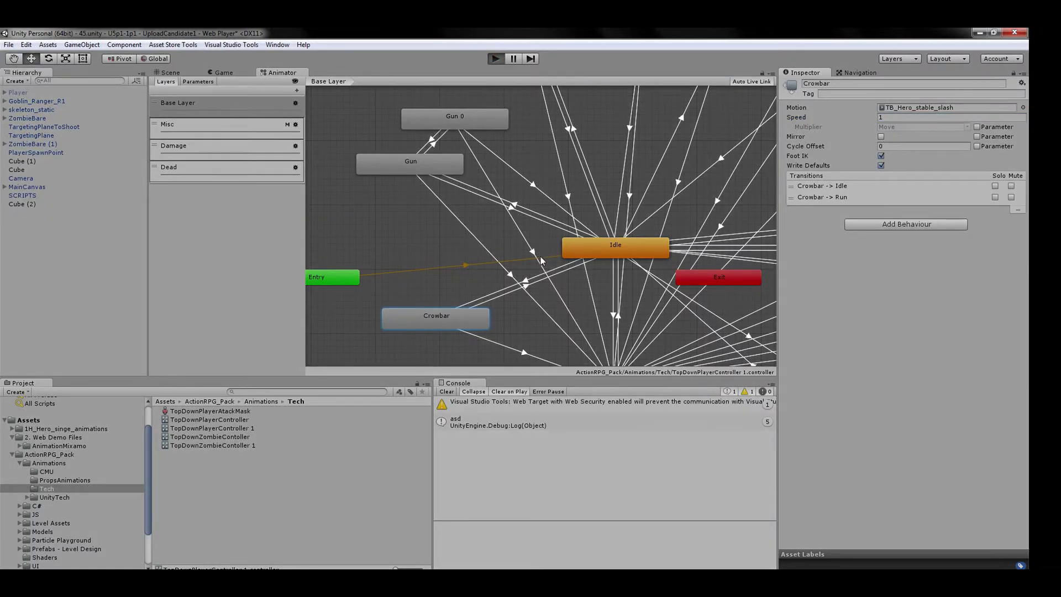
left_click(500, 316)
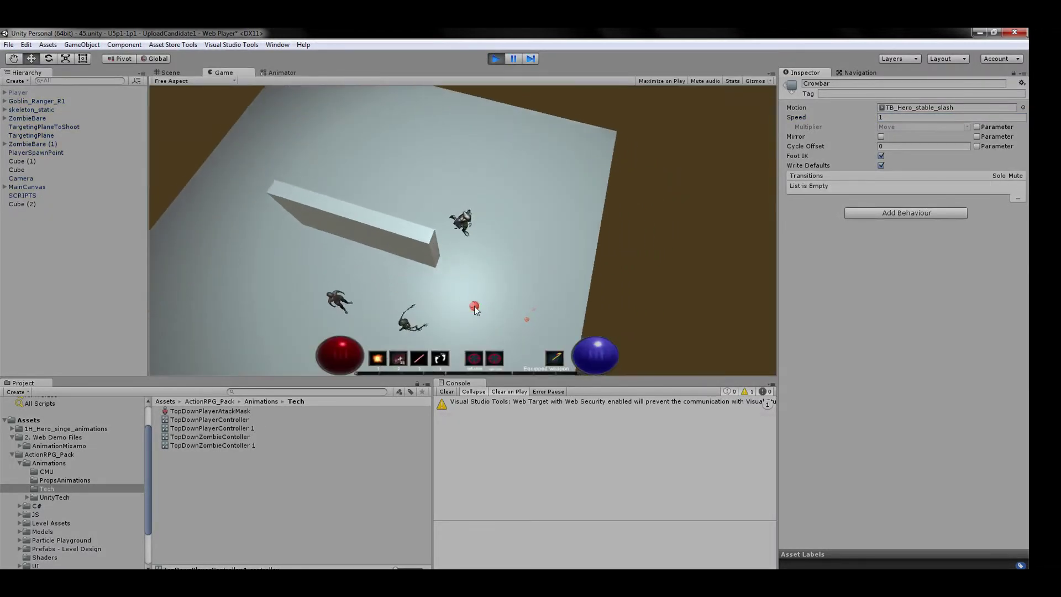
left_click(433, 201)
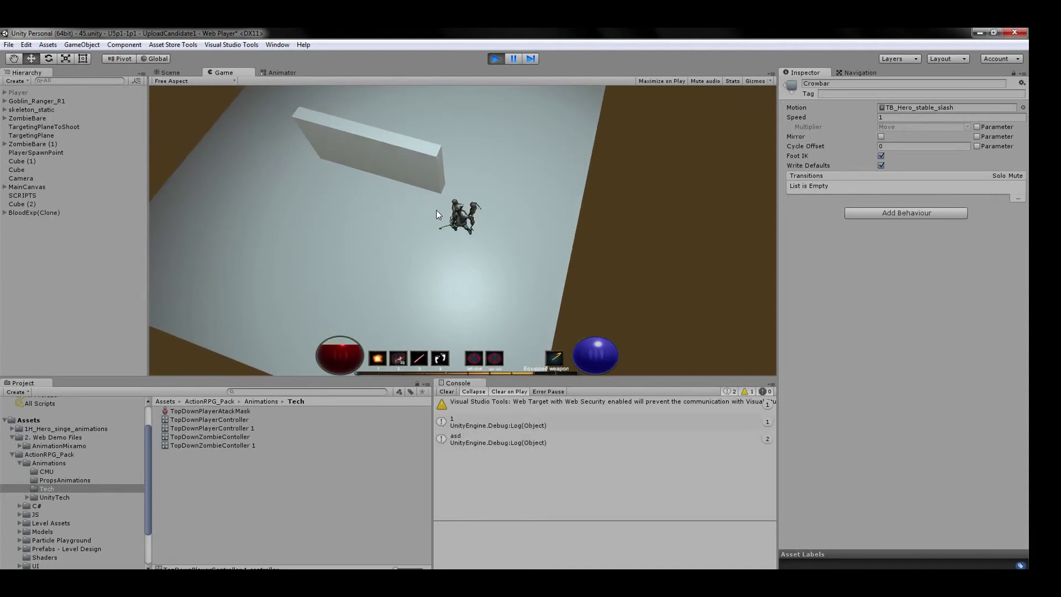
left_click(487, 183)
left_click(504, 203)
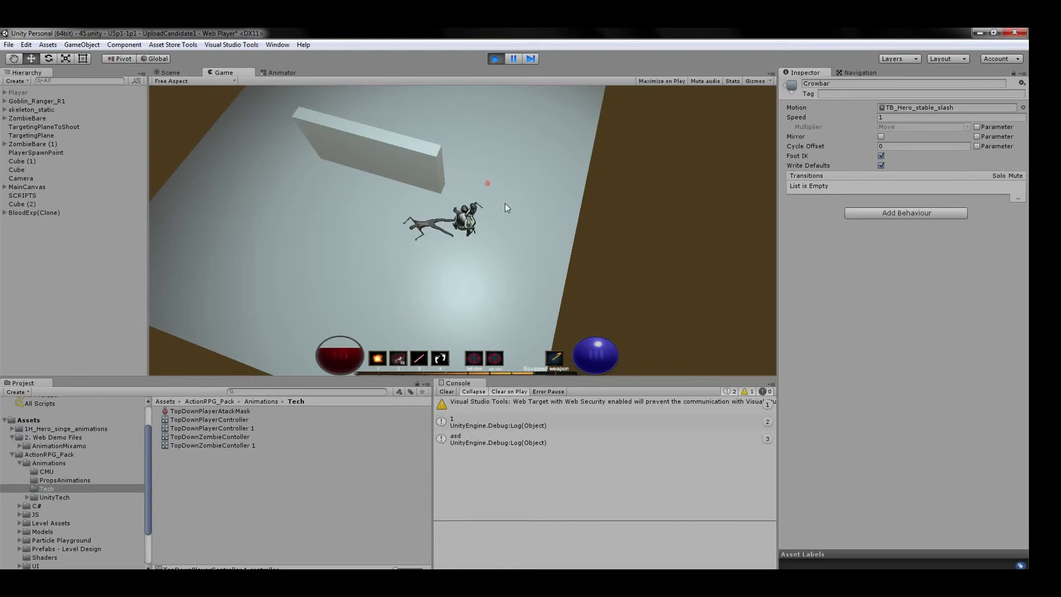
left_click(498, 58)
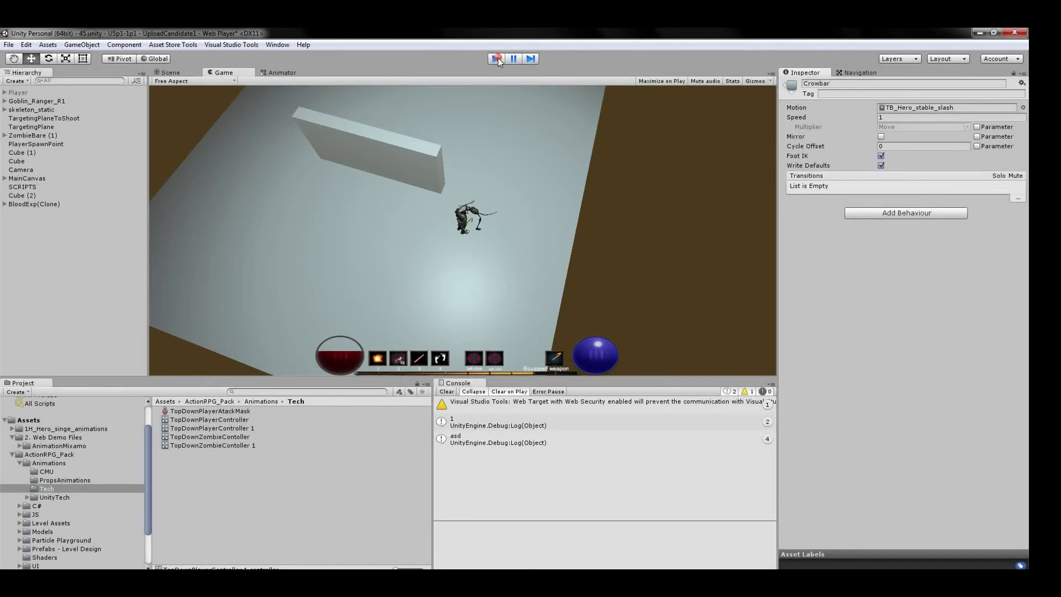
Bake the TB_Hero_stable_slash root transform rotation based upon Original and apply the import settings.
left_click(942, 108)
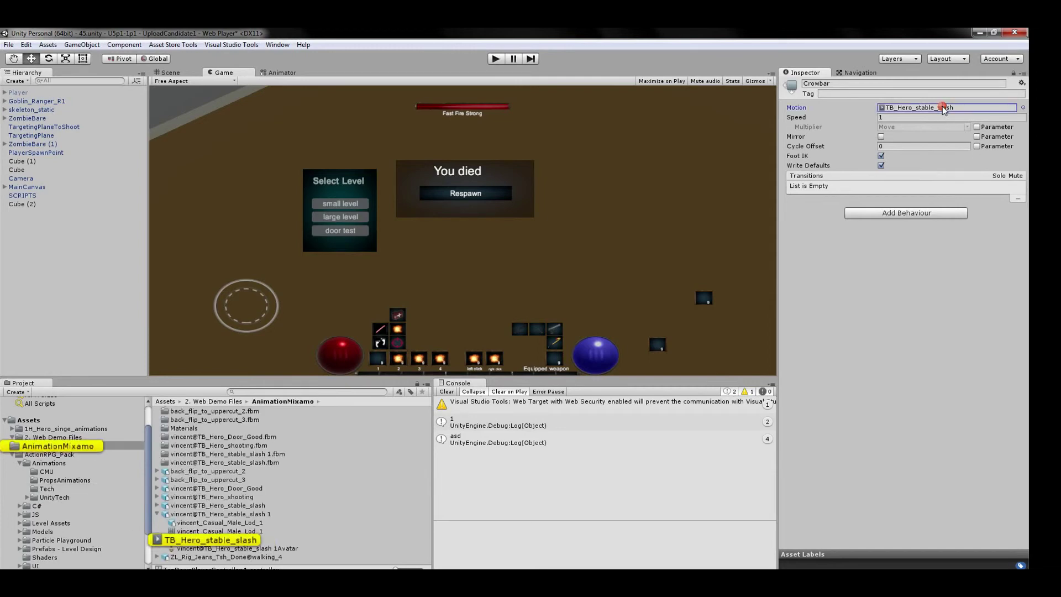
left_click(265, 514)
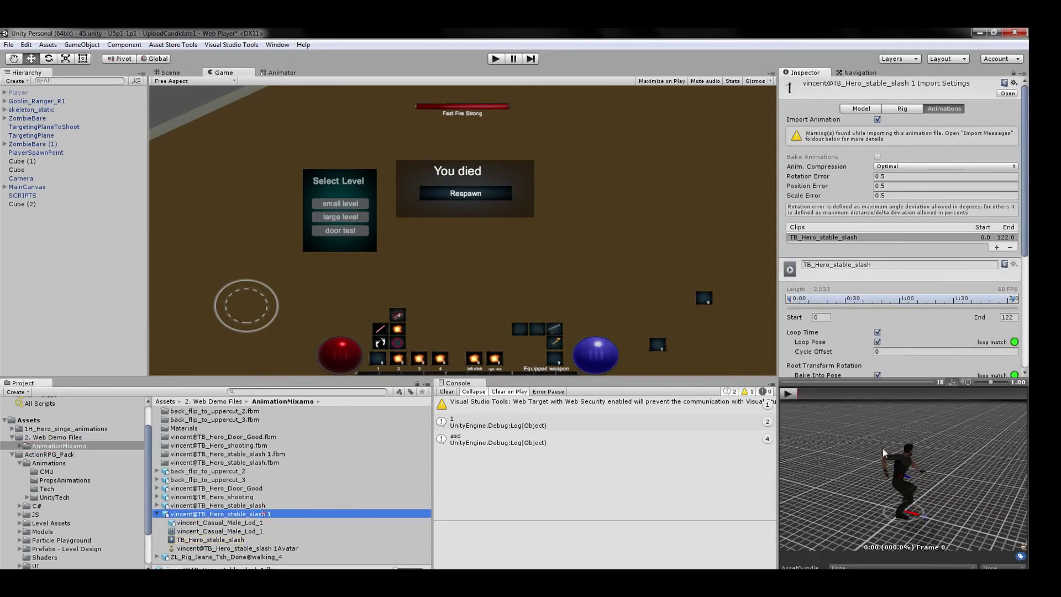
left_click_drag(884, 449, 917, 493)
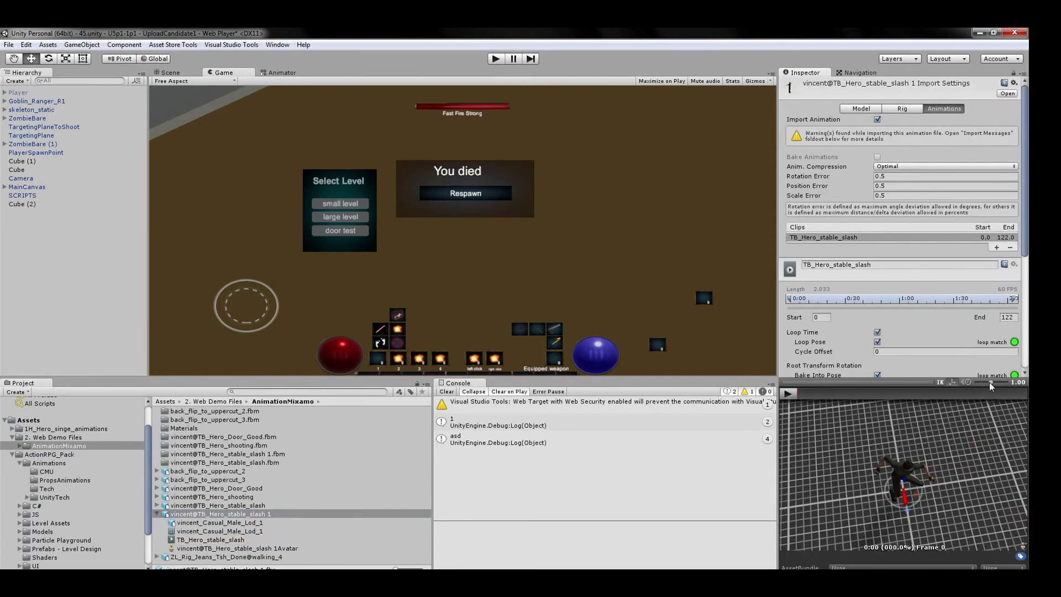
scroll(937, 319, "down", 5)
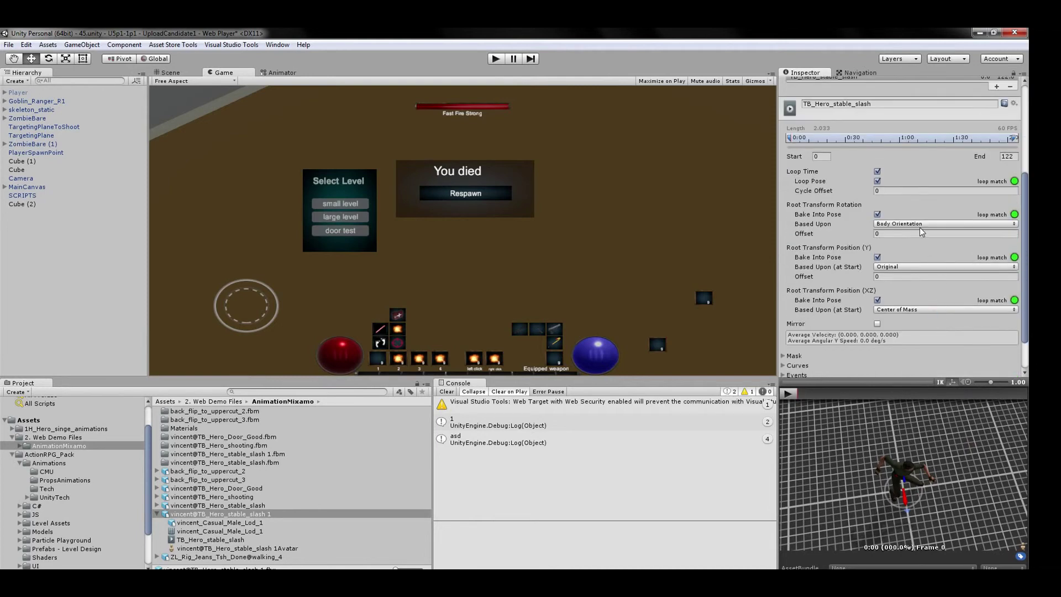
left_click(926, 223)
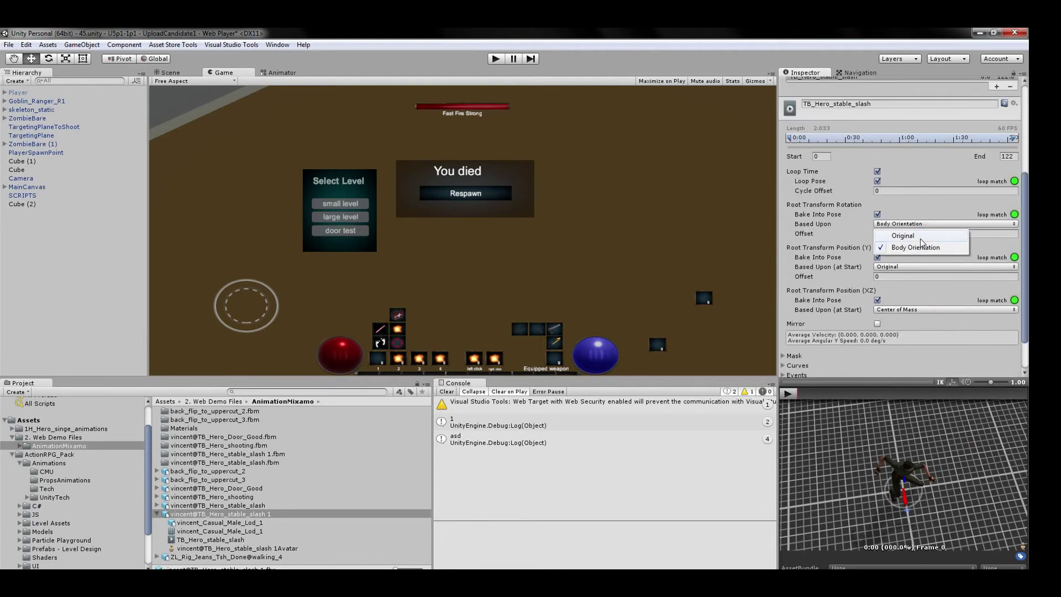
left_click(921, 236)
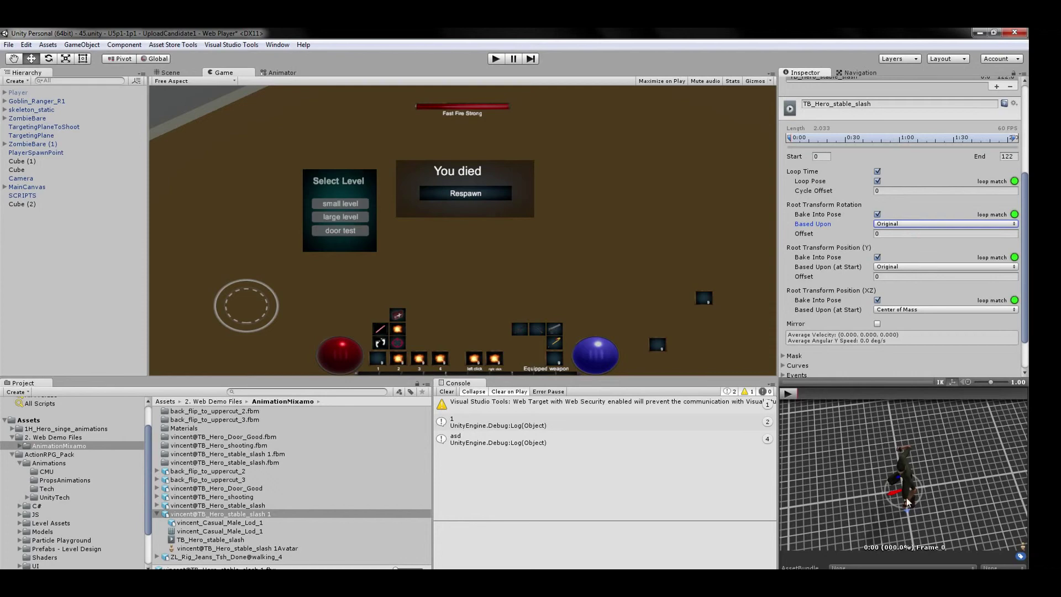
scroll(963, 312, "down", 2)
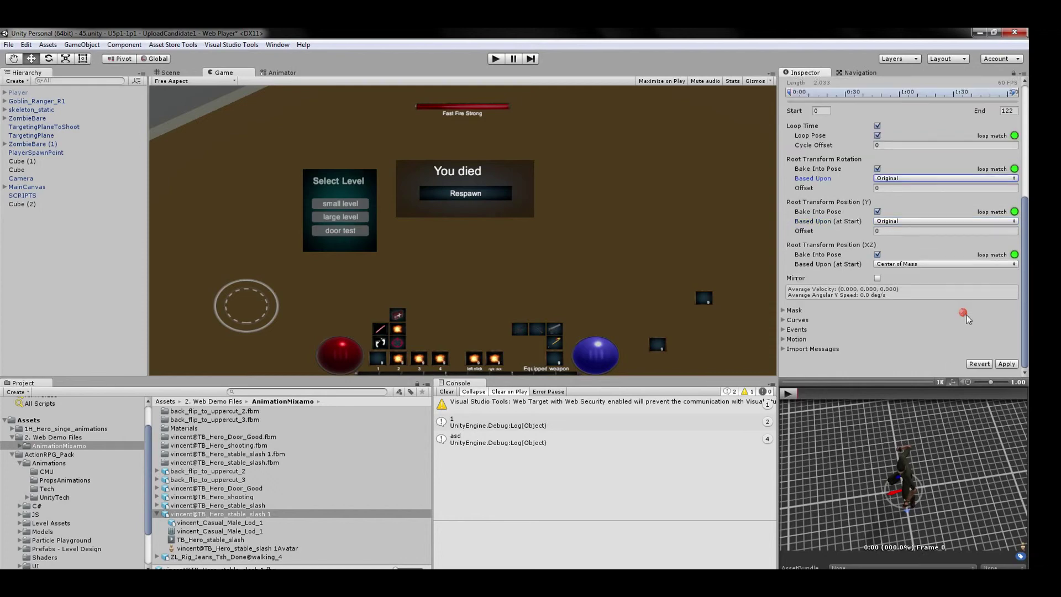
left_click(1007, 366)
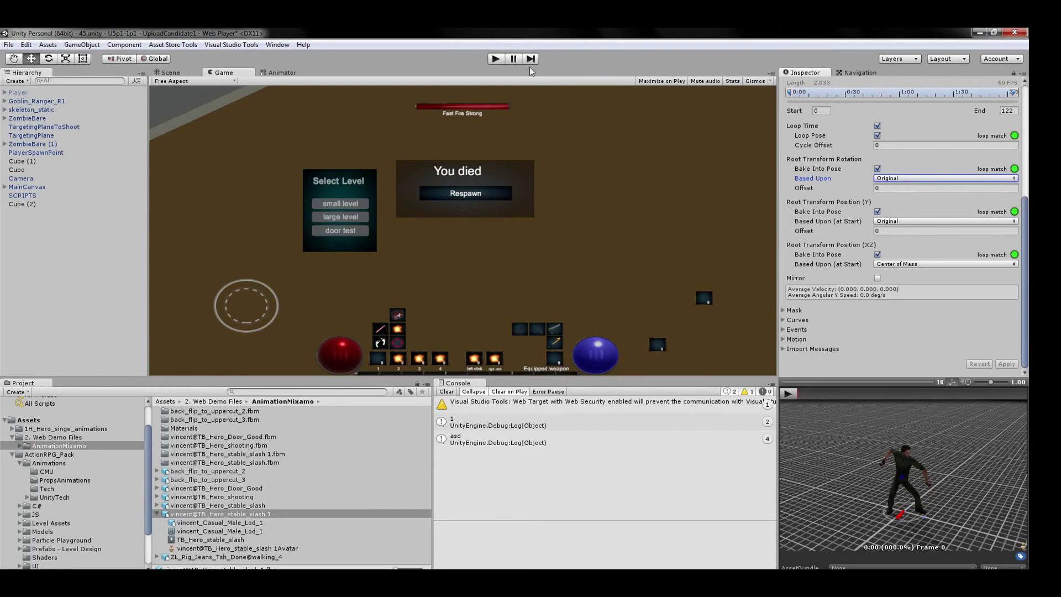
left_click(496, 59)
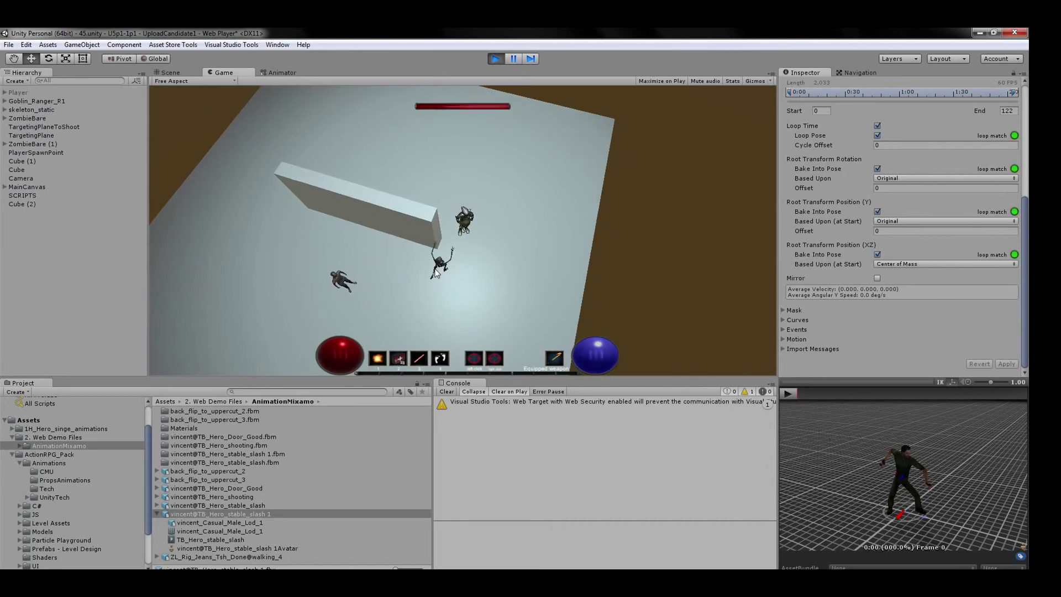
Strike two zombies in Play mode to check the updated slash attack.
left_click(436, 270)
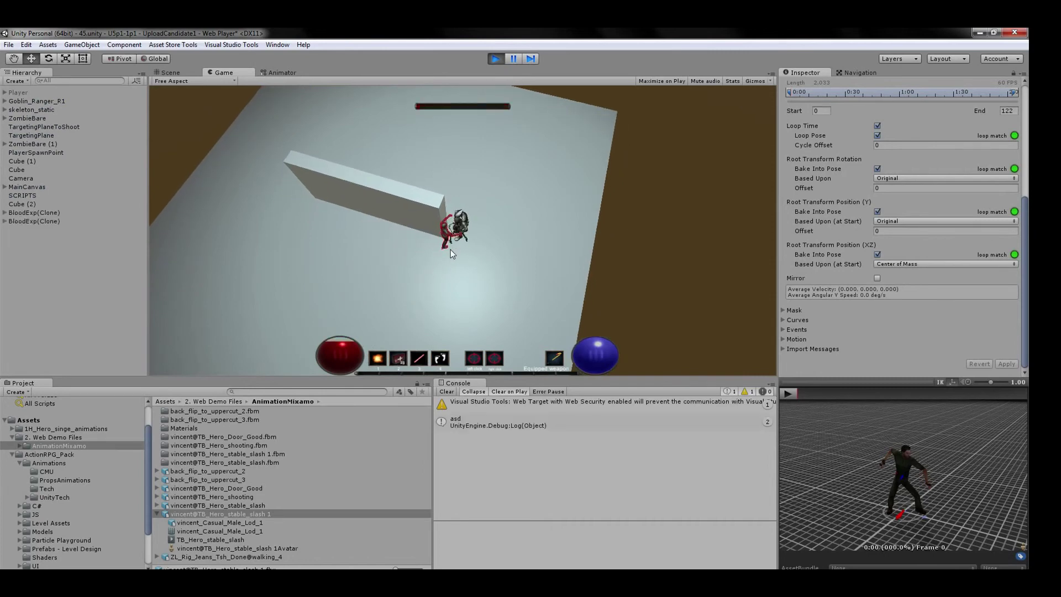
left_click(451, 250)
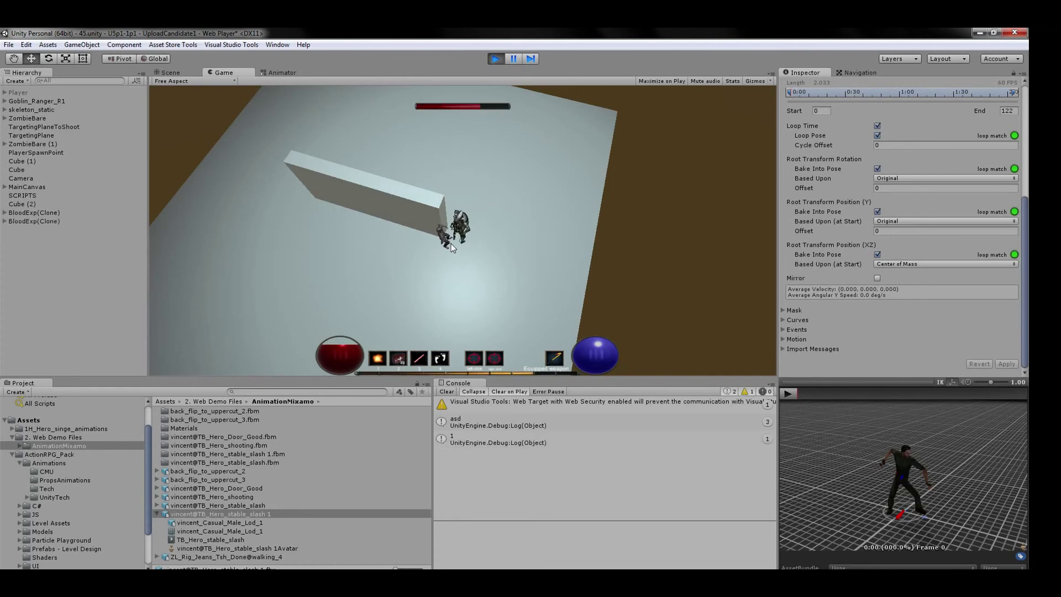